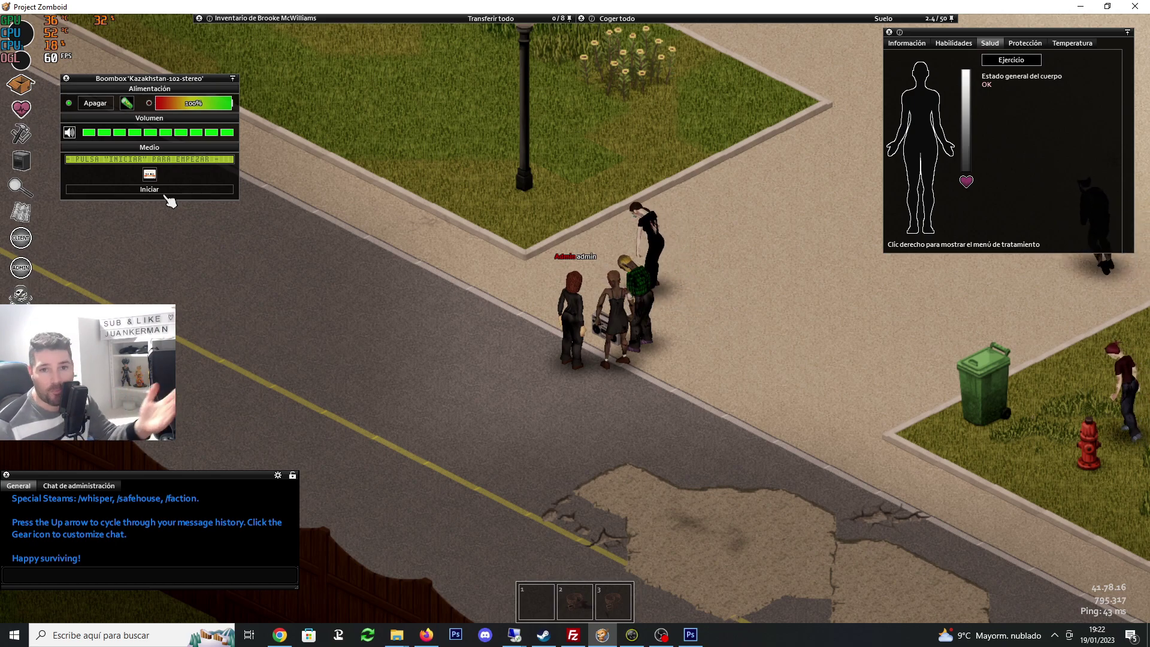
Start music playback on the Kazakhstan-102-stereo boombox, and switch the boombox off
left_click(169, 191)
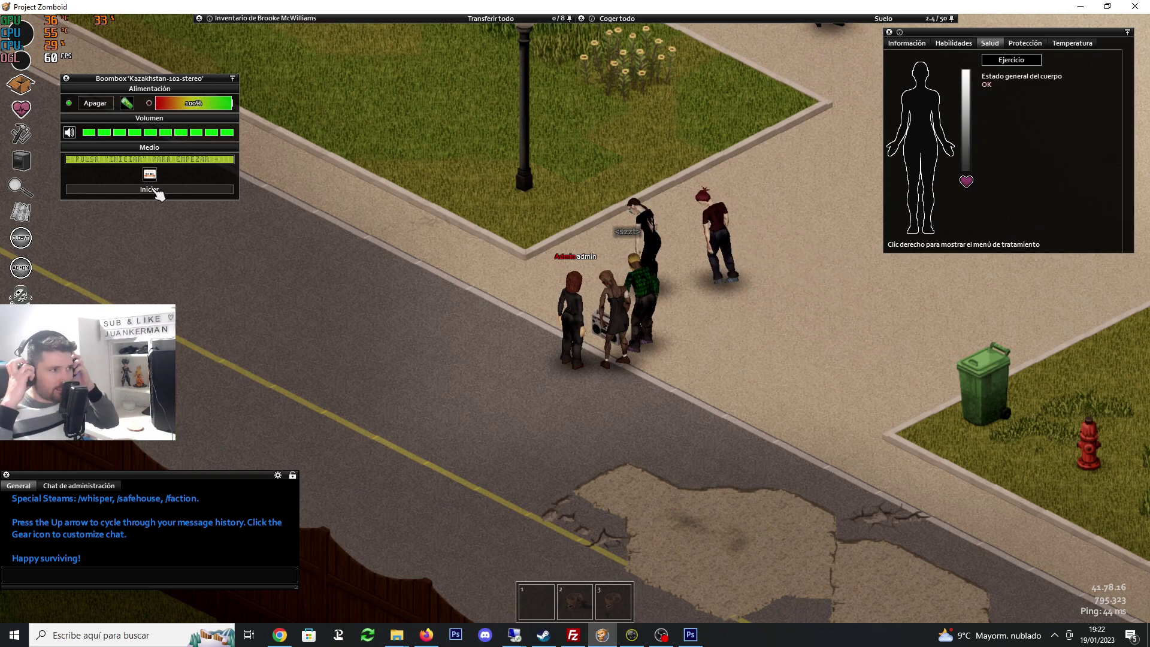
left_click(93, 106)
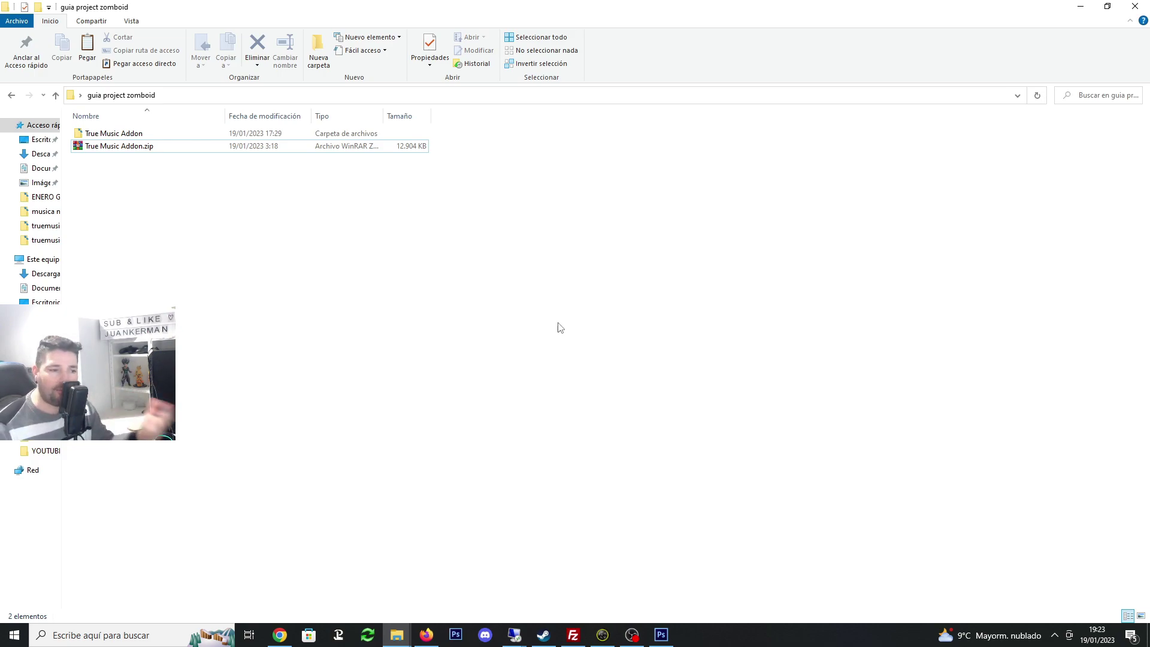
Switch to Firefox and open the list of available configs for the Project Zomboid server on ZAP-Hosting
left_click(426, 635)
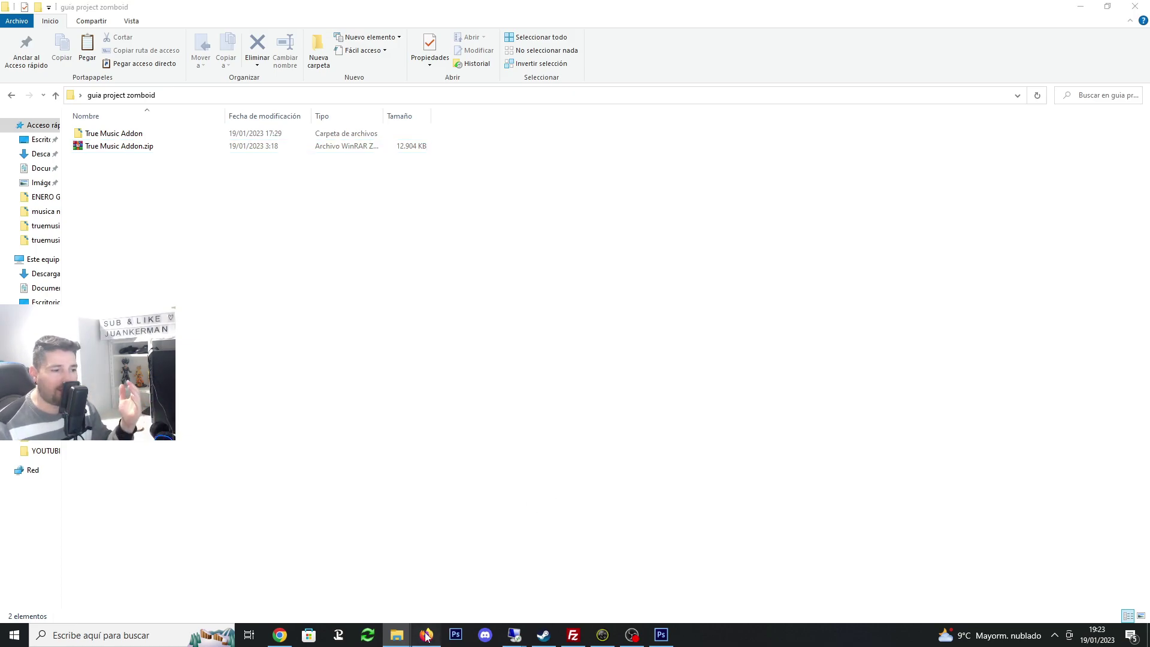
left_click(90, 13)
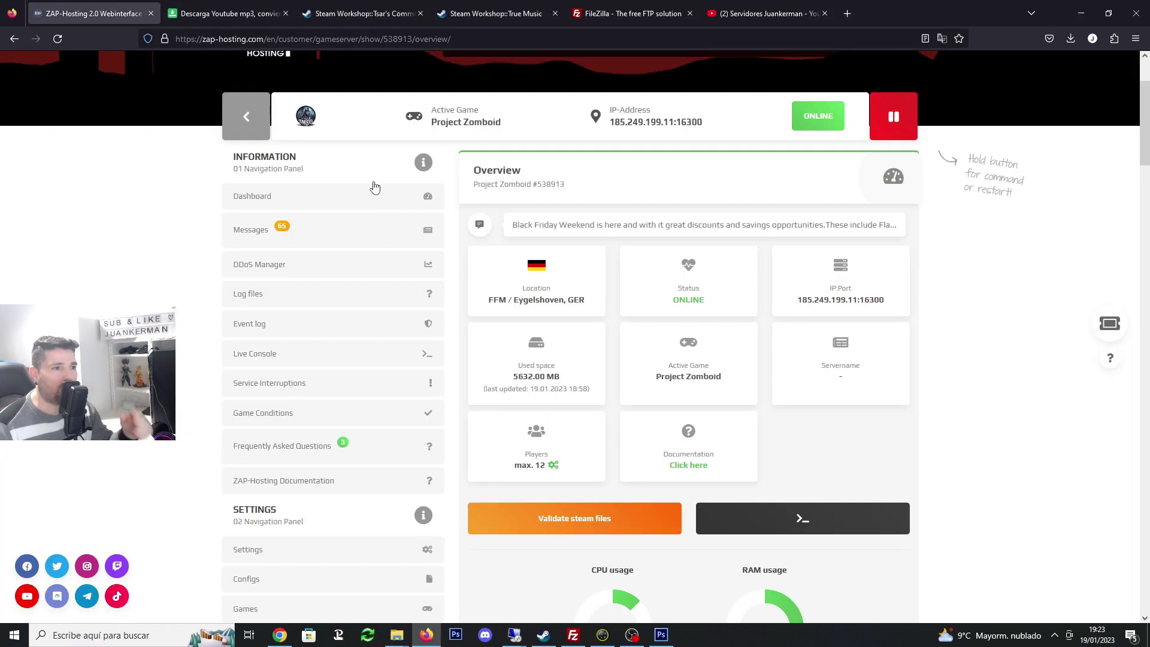
scroll(377, 287, "down", 5)
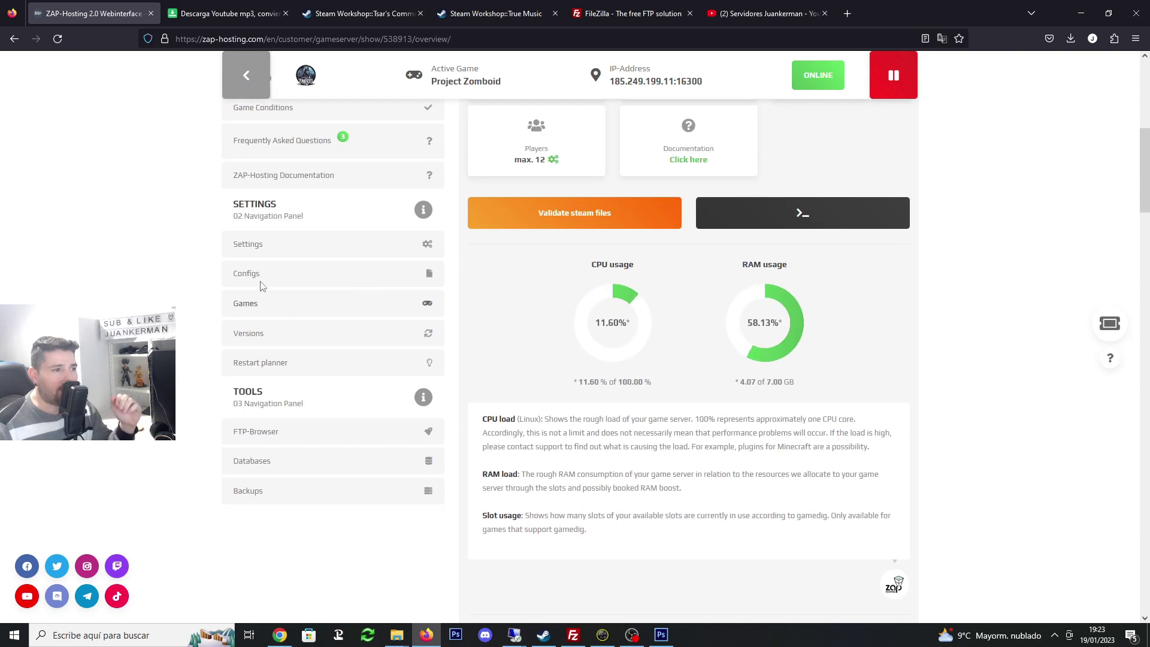
left_click(253, 279)
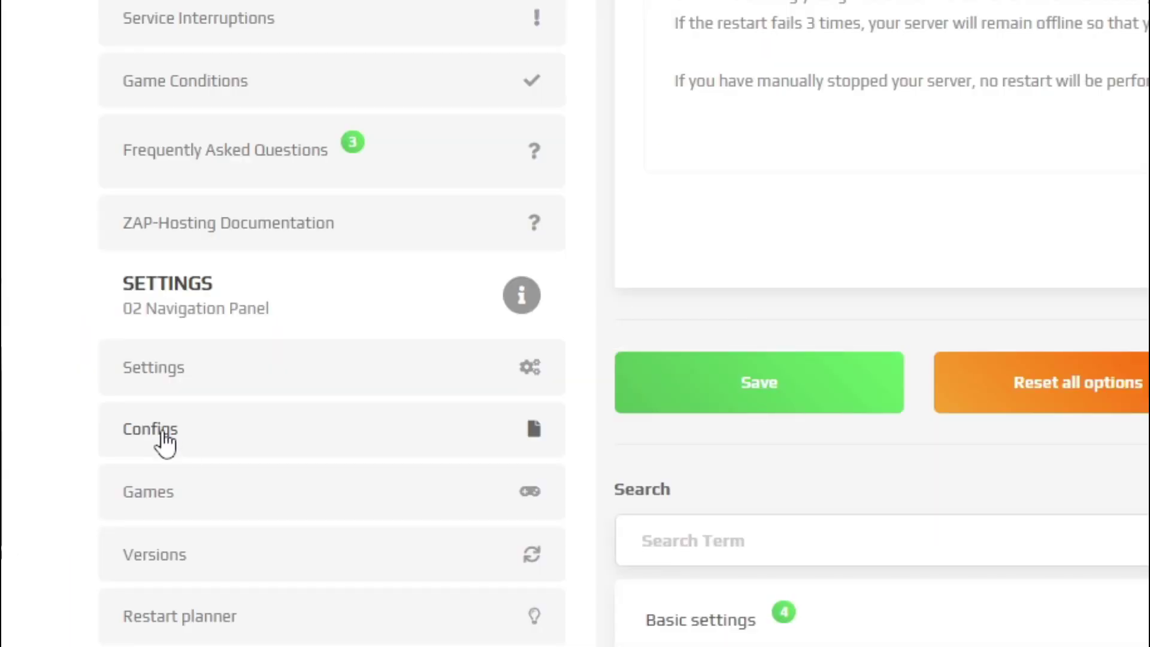
left_click(161, 431)
scroll(318, 359, "down", 3)
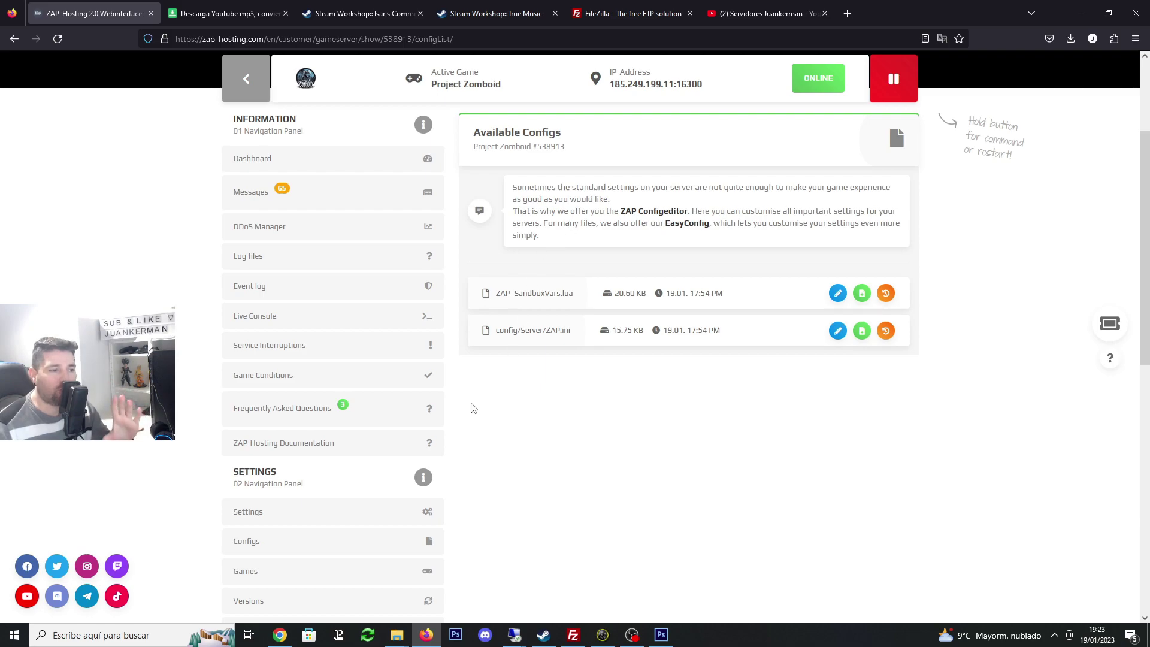
Switch to Chrome, find the Project Zomboid server offer on juankerman.com, and return to Firefox
left_click(280, 635)
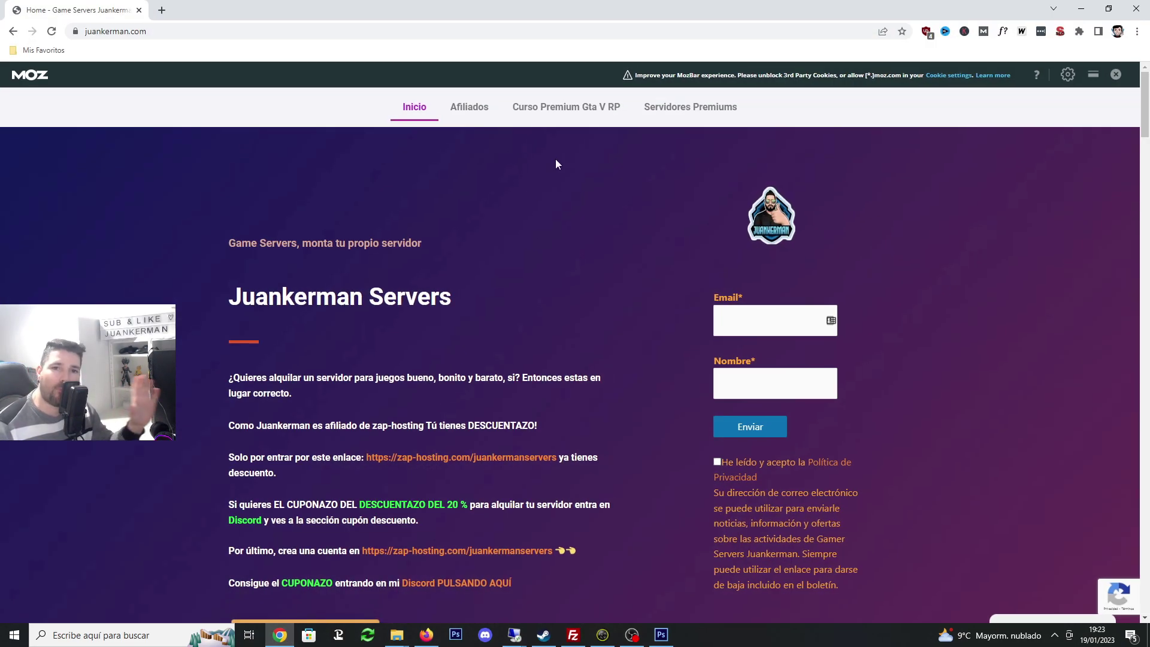
scroll(487, 238, "down", 15)
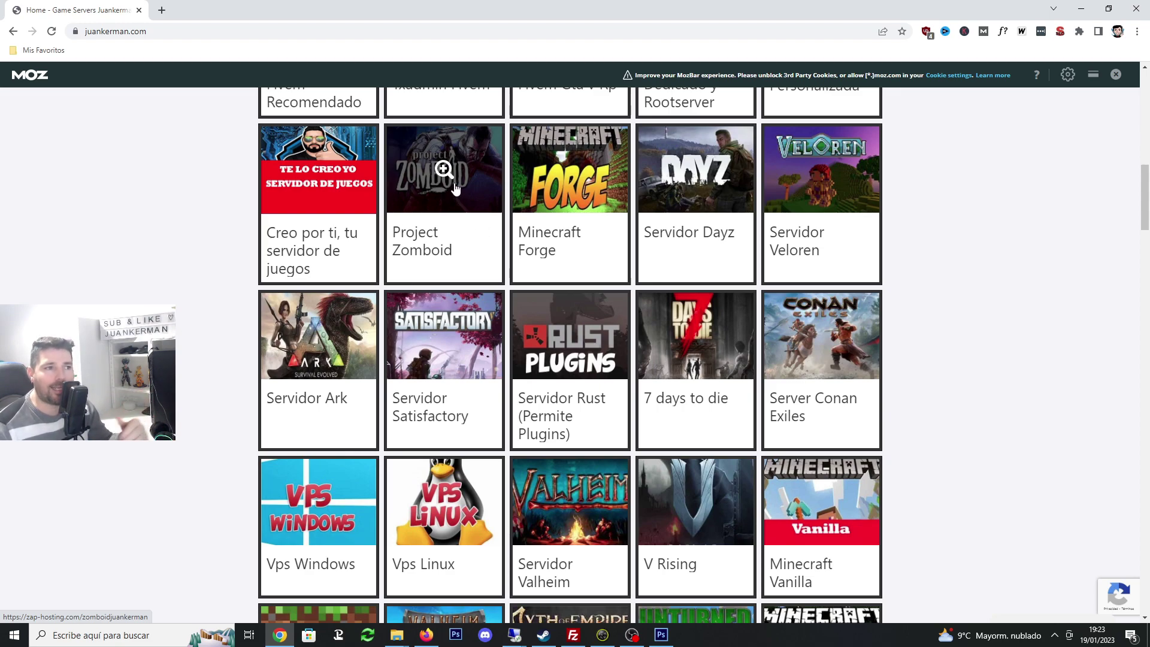
key("alt+Tab")
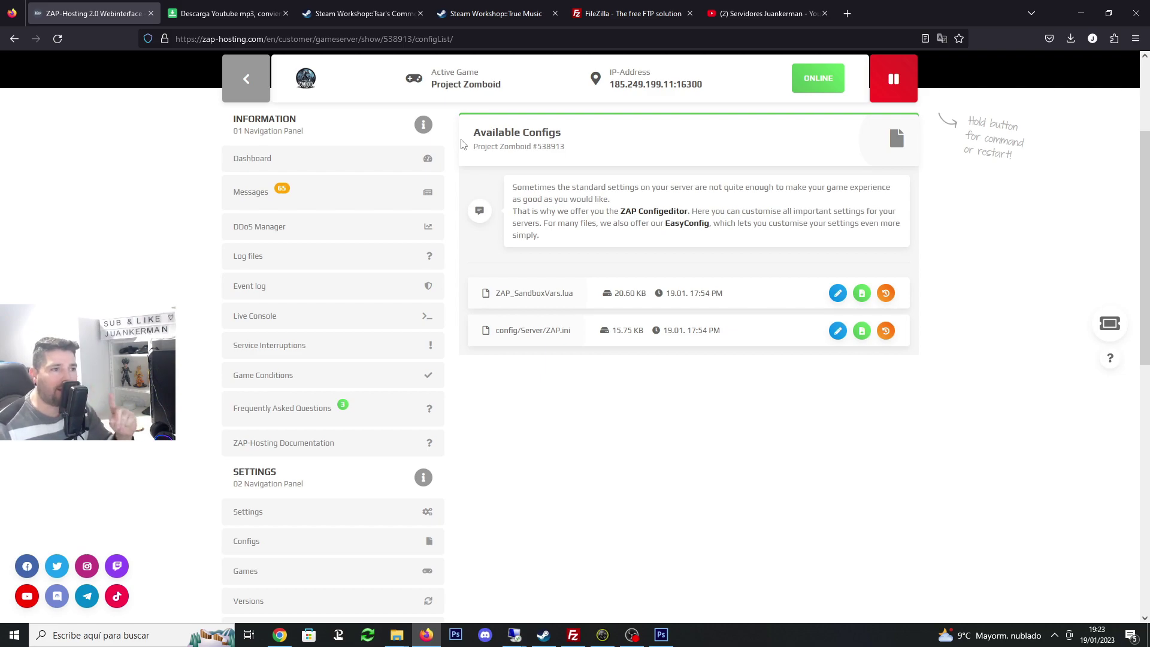
View the Tsar's Common Library and True Music Workshop pages, and read True Music's instructions for adding music in singleplayer and multiplayer
left_click(369, 19)
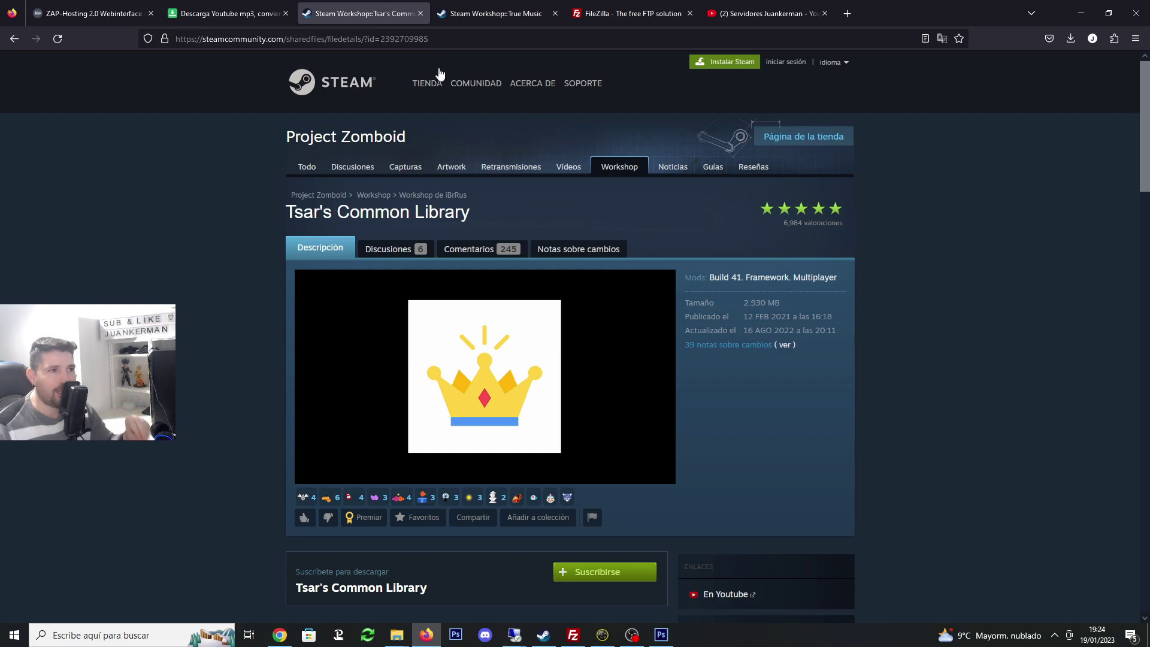
left_click(491, 14)
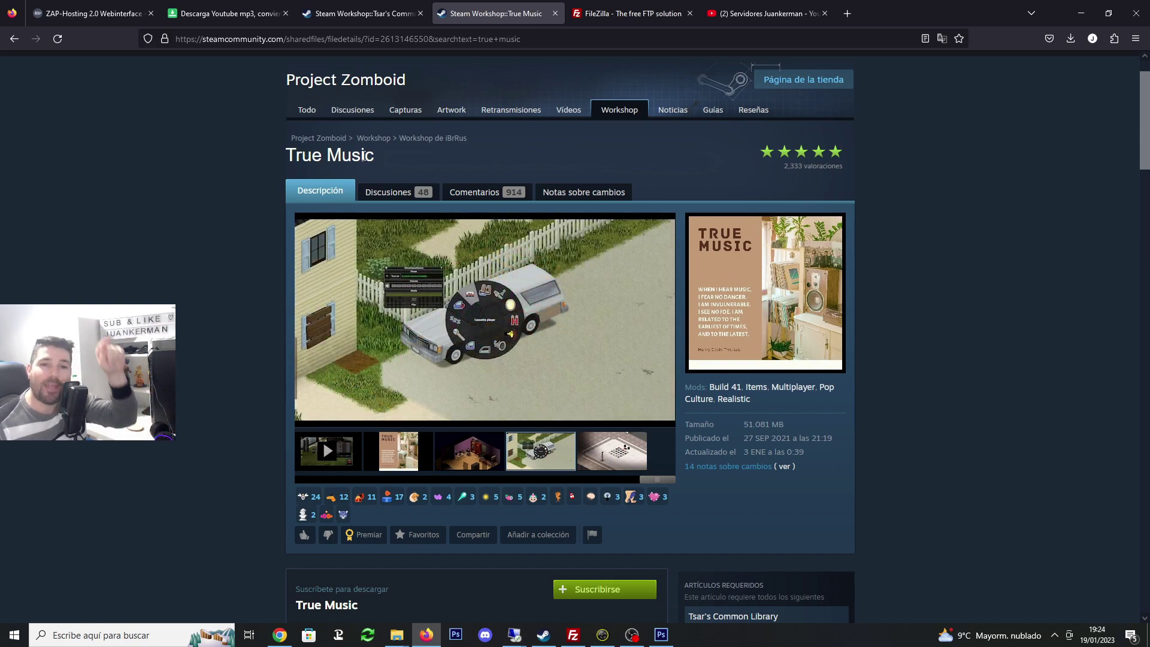
scroll(440, 270, "down", 10)
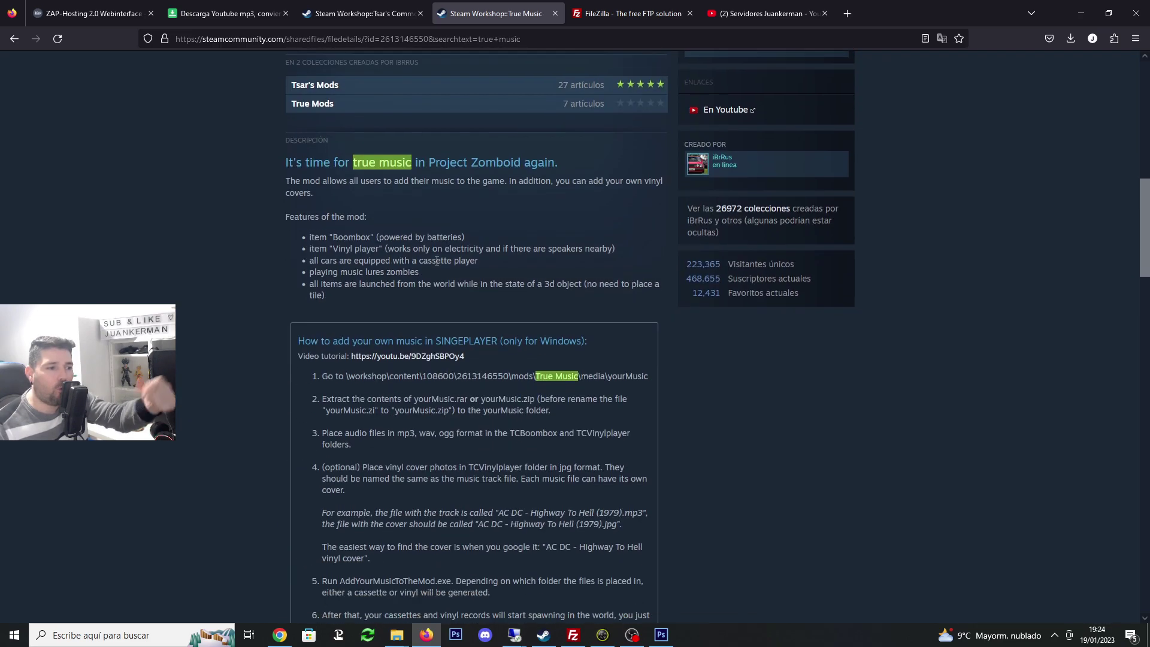
scroll(442, 256, "down", 7)
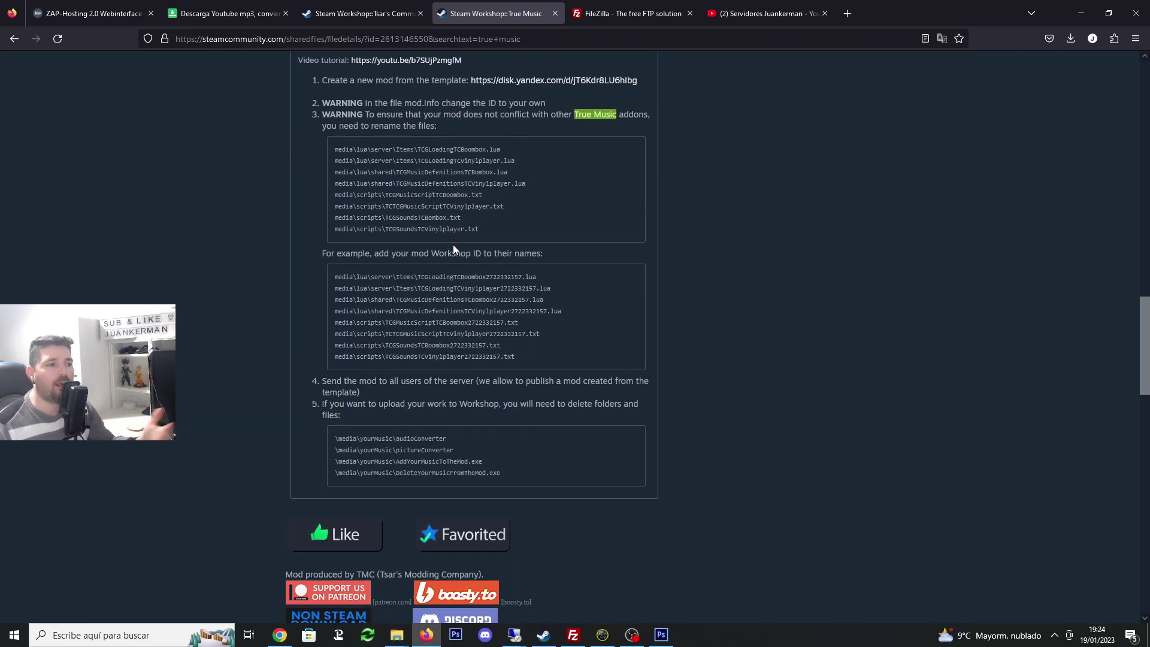
scroll(450, 243, "up", 1)
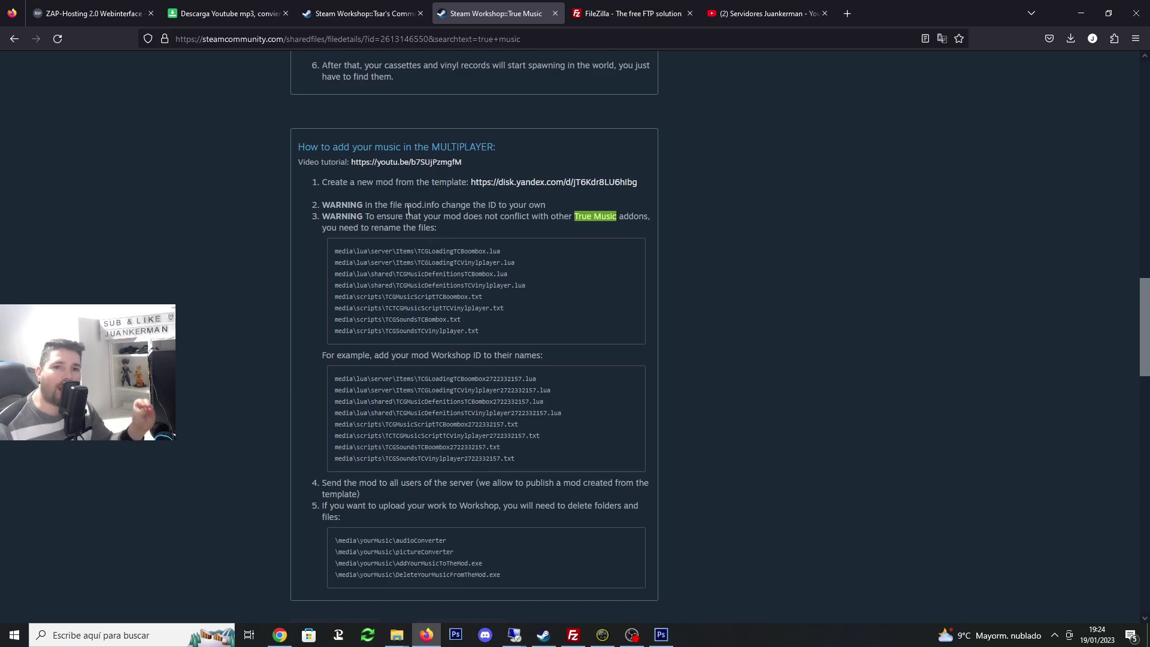
scroll(413, 214, "up", 5)
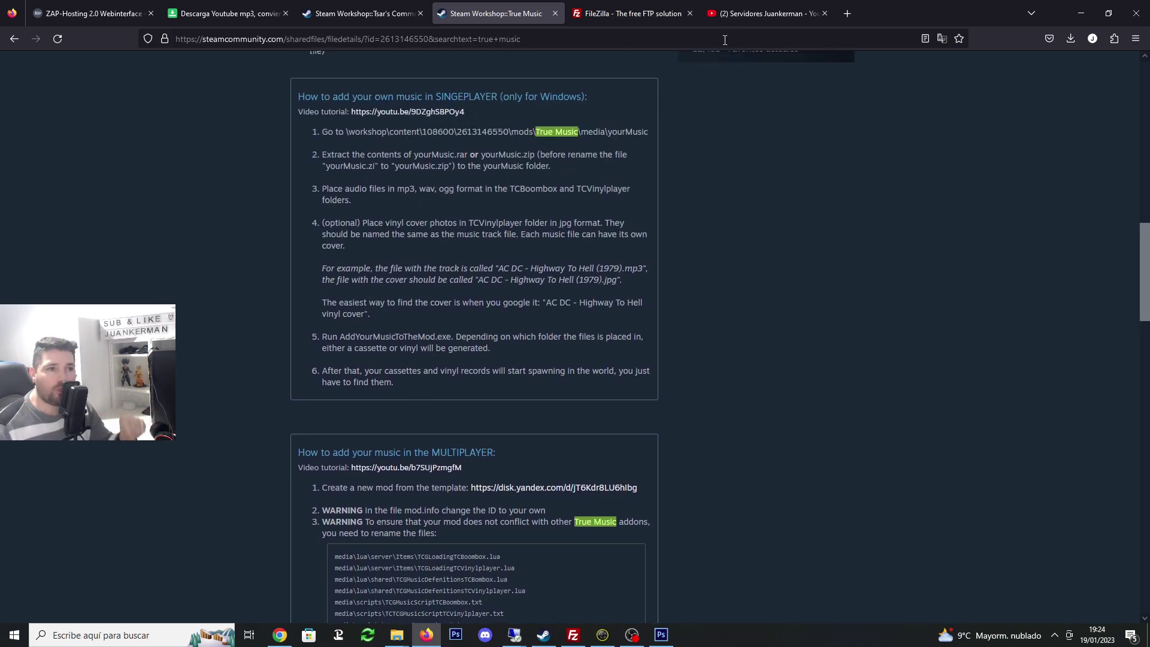
Open the Project Zomboid server creation playlist on the Servidores Juankerman YouTube channel and look through its videos
left_click(748, 12)
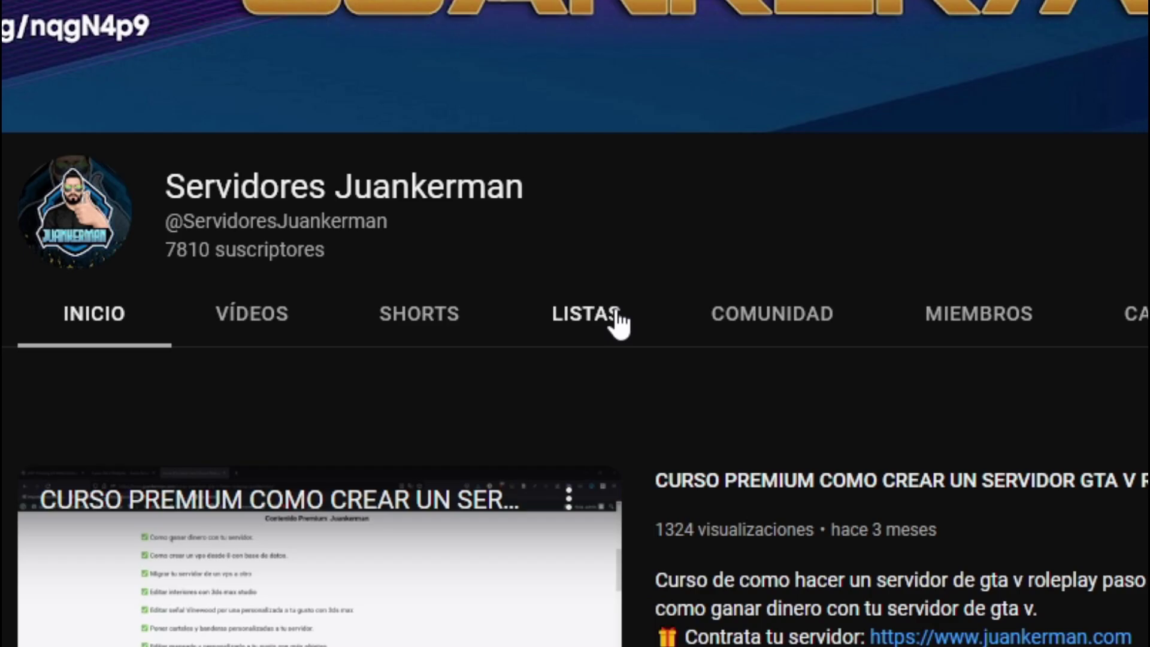
left_click(498, 324)
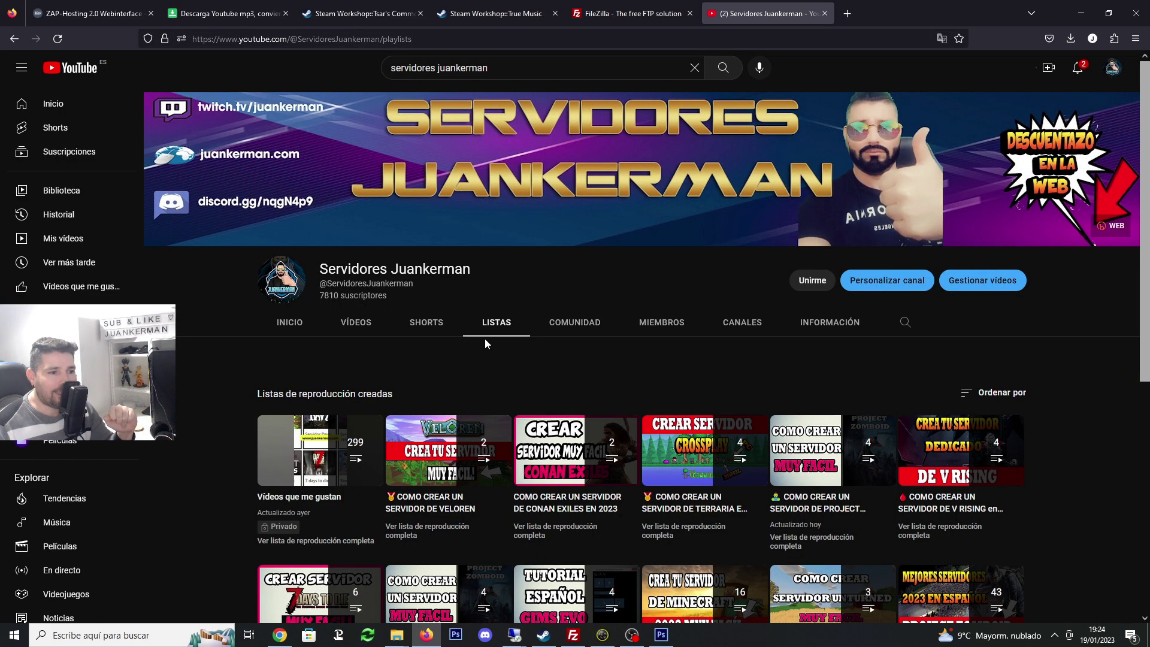
scroll(485, 343, "down", 2)
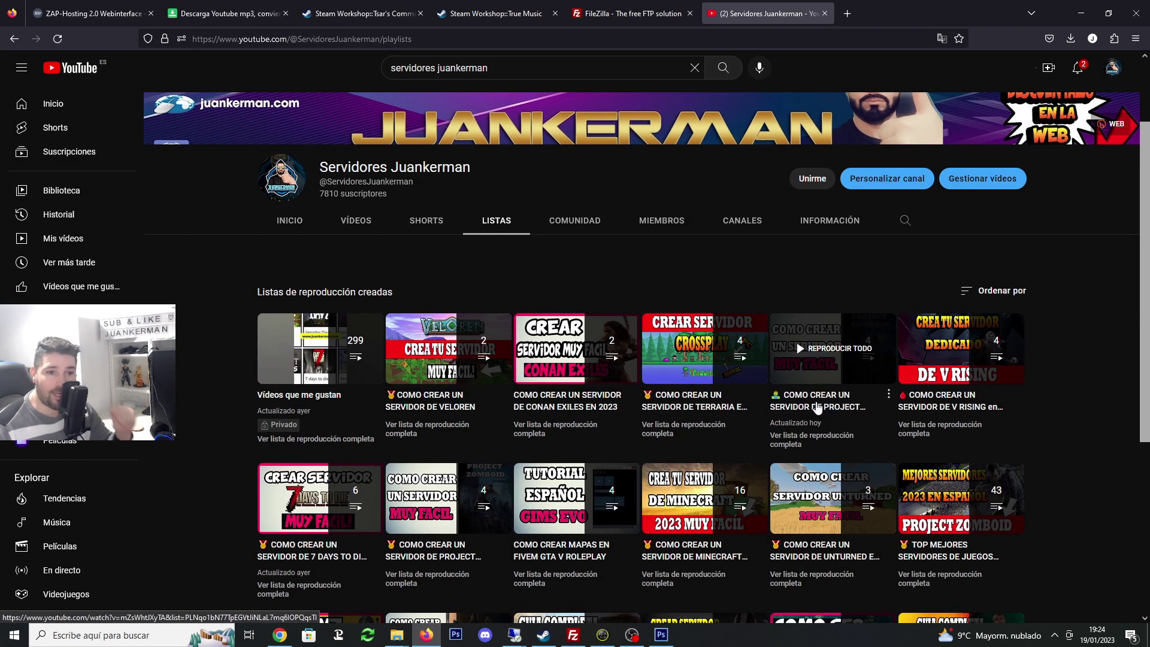
left_click(818, 407)
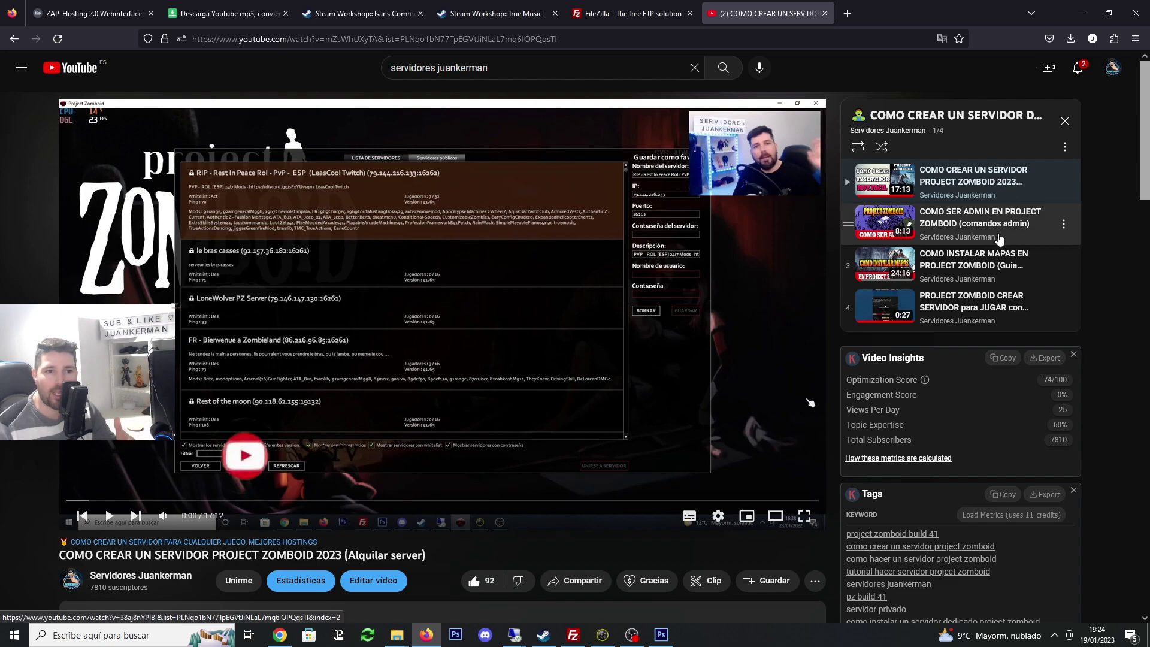
scroll(1002, 234, "down", 3)
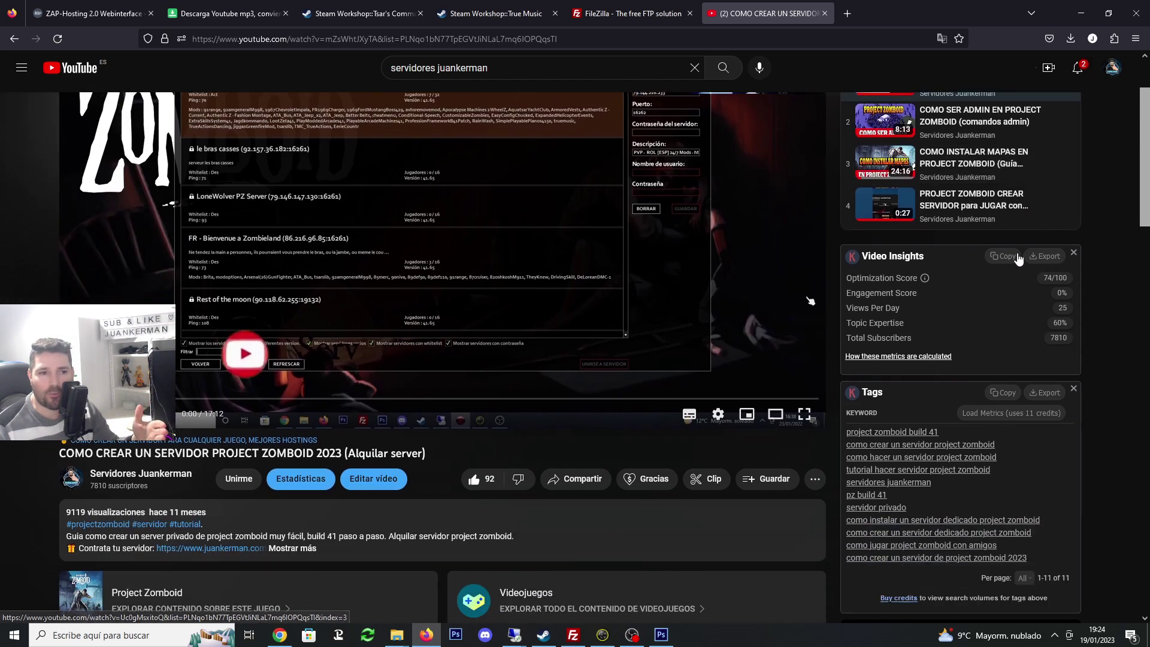
scroll(1006, 245, "up", 3)
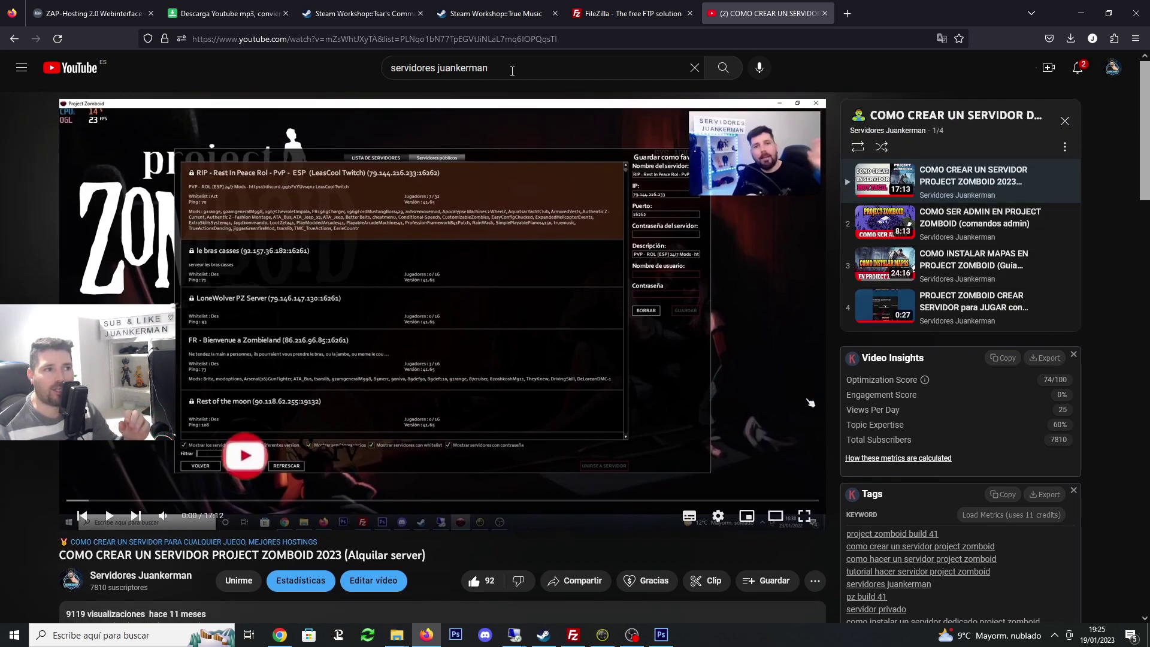
Search YouTube for "como instalar mods project zomboid juankerman"
left_click_drag(451, 68, 494, 70)
key("ctrl+a")
key("BackSpace")
type("cm")
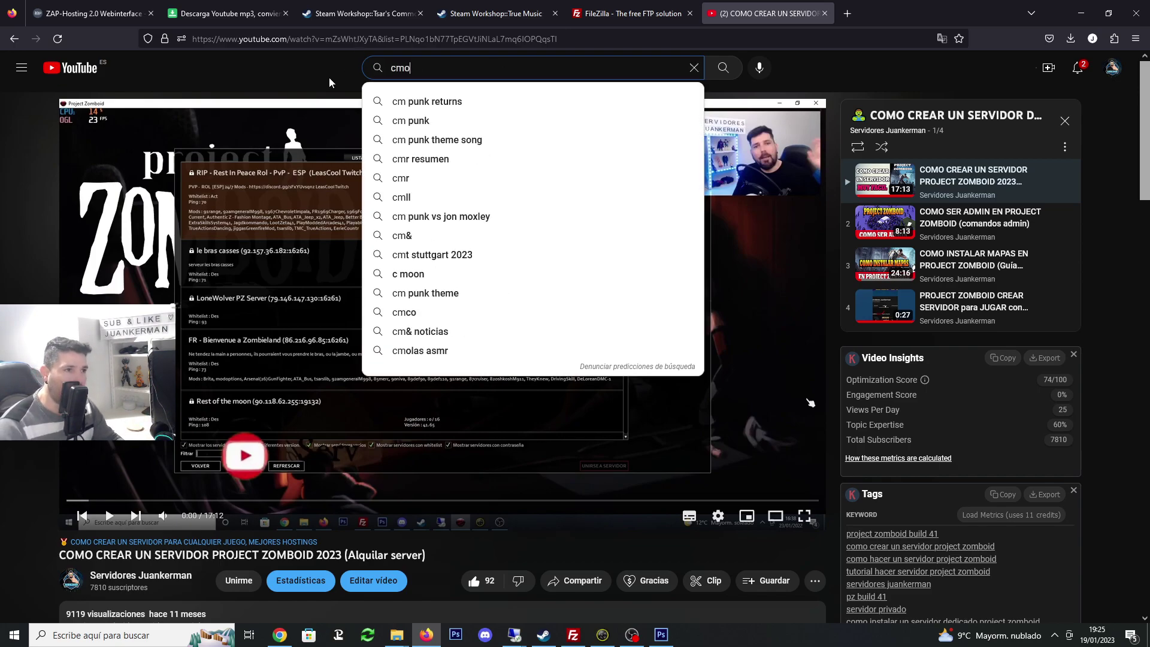
key("BackSpace")
type("omo instalar mods project zomb")
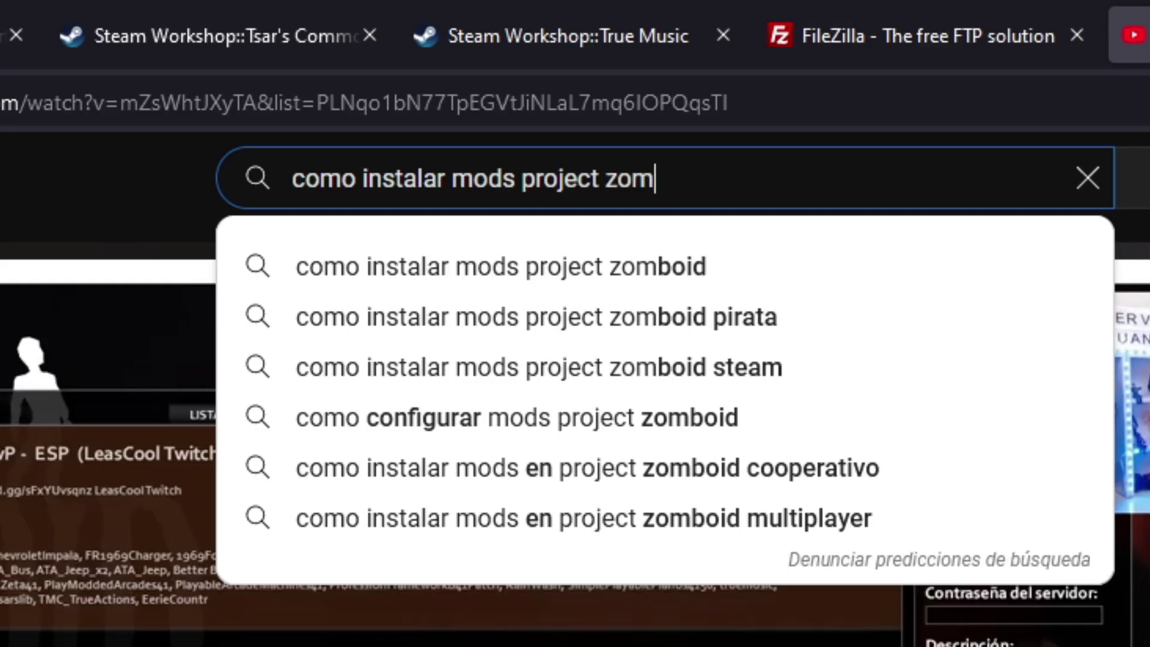
type("oid juankerman")
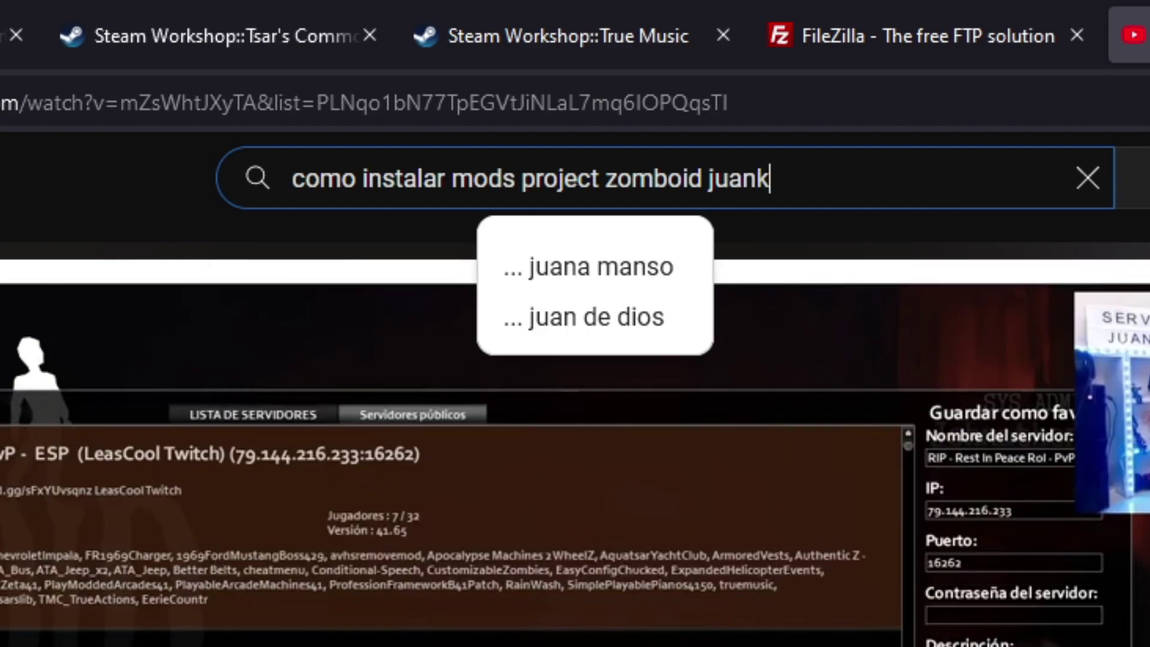
key("Return")
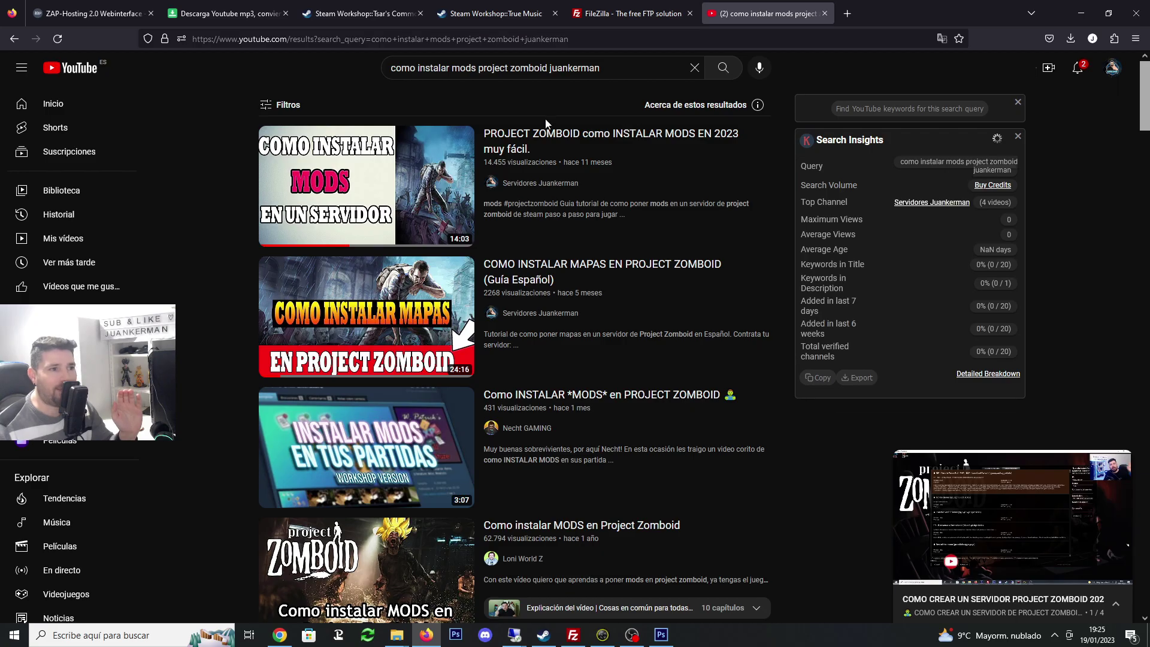
Open the video "PROJECT ZOMBOID como INSTALAR MODS EN 2023 muy fácil", pause it, and select the search query
left_click(626, 136)
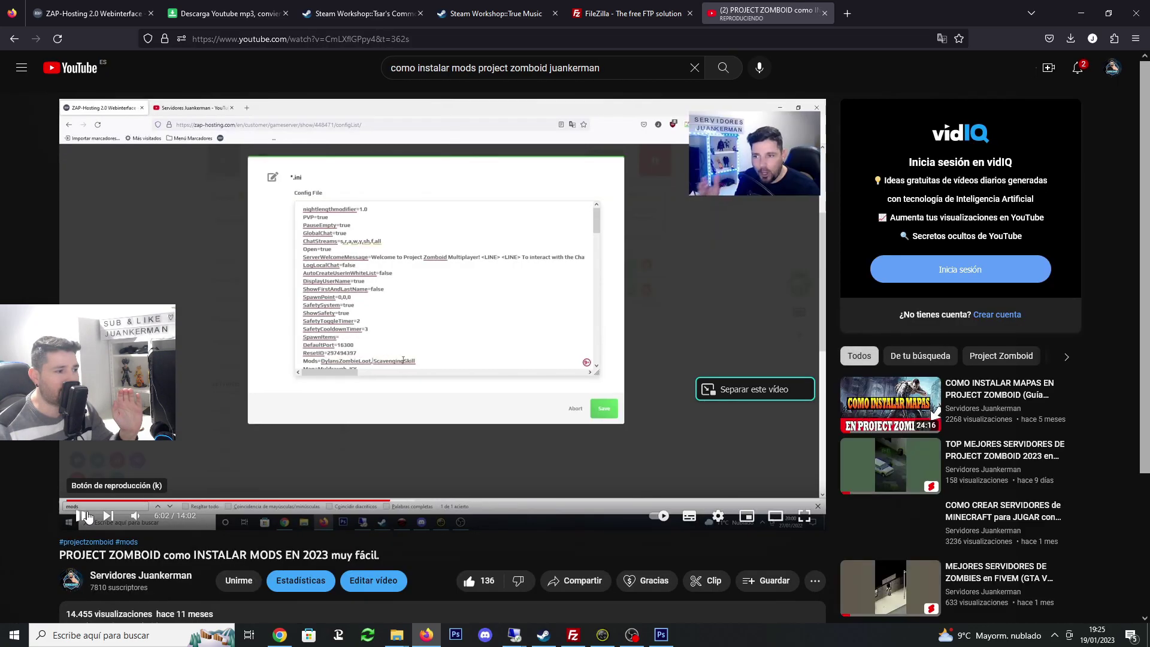
left_click(87, 516)
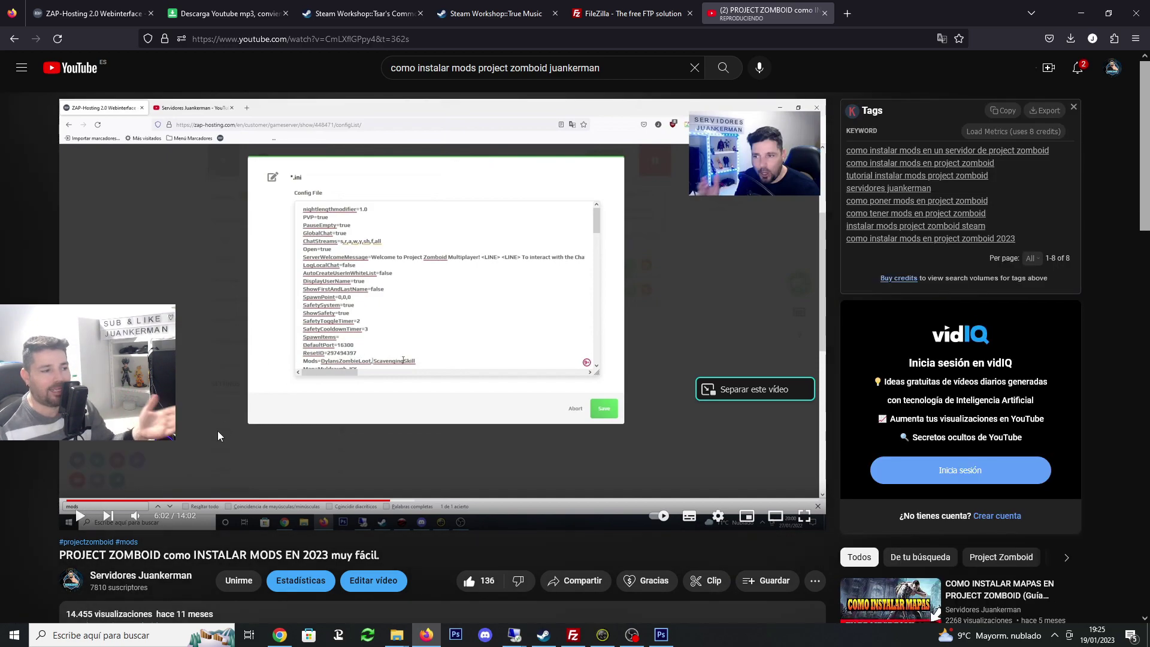
left_click(600, 68)
left_click_drag(600, 67, 312, 55)
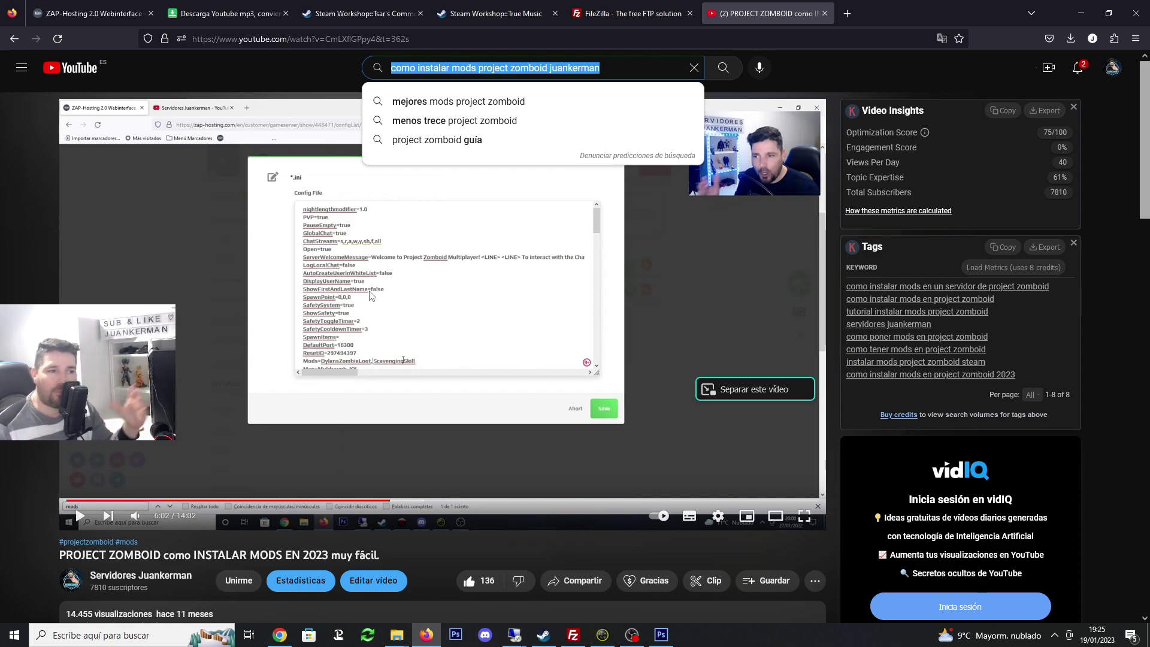
Compare the Workshop pages of True Music and Tsar's Common Library, and revisit the mod installation video
left_click(358, 6)
left_click(491, 9)
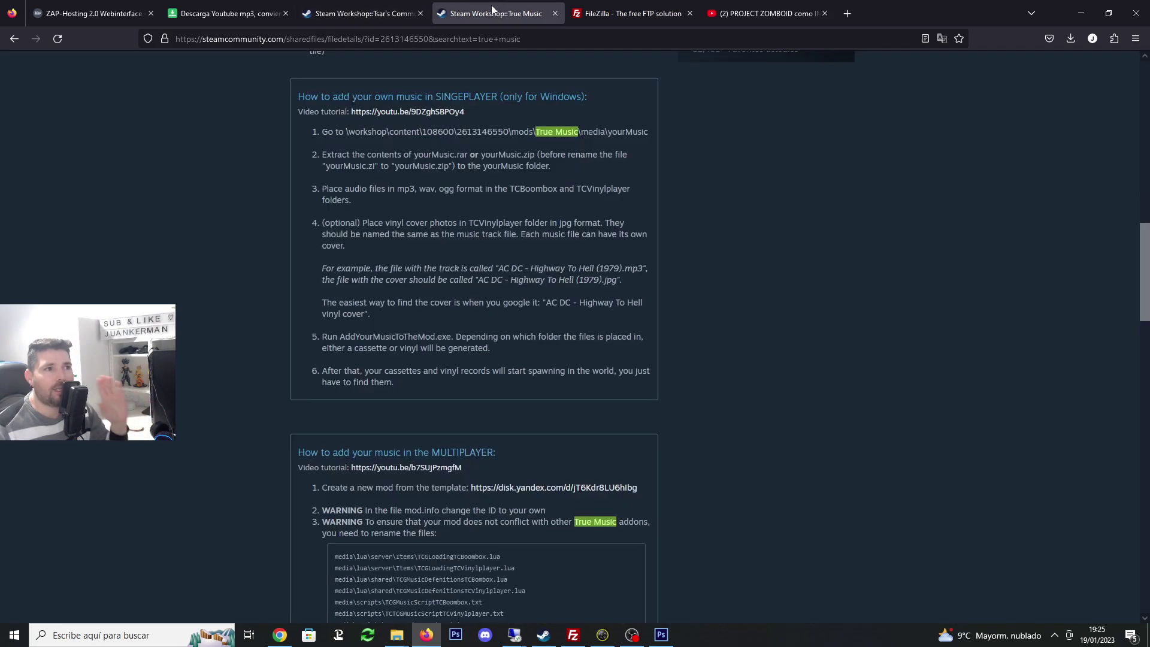
key("ctrl+shift+Tab")
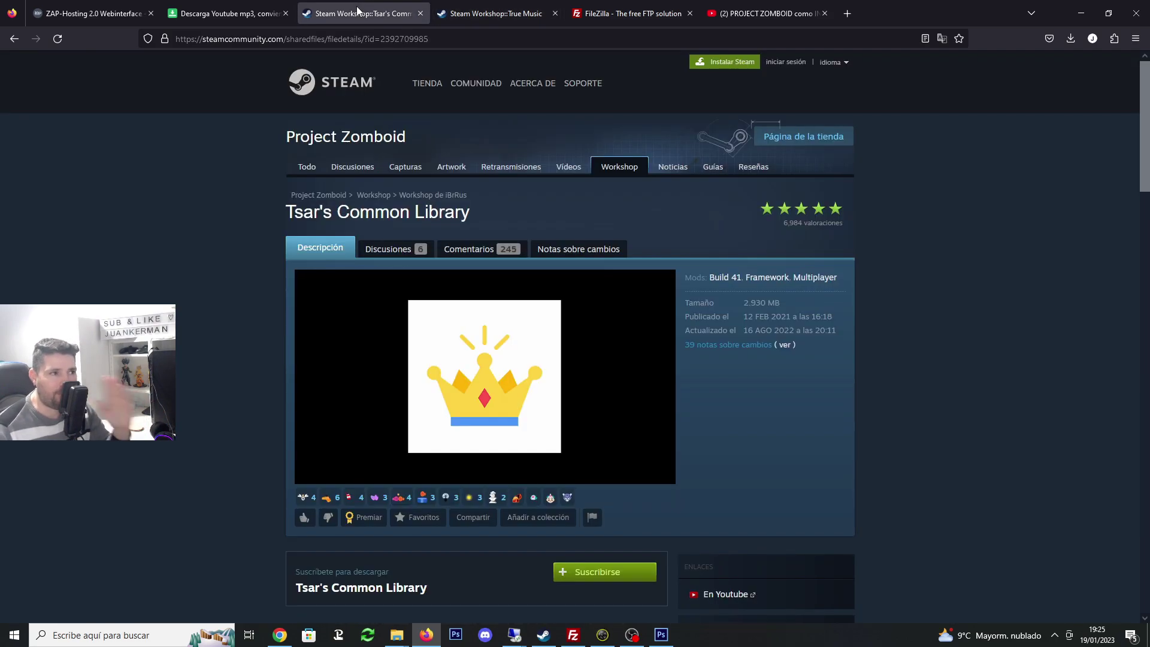
left_click(486, 11)
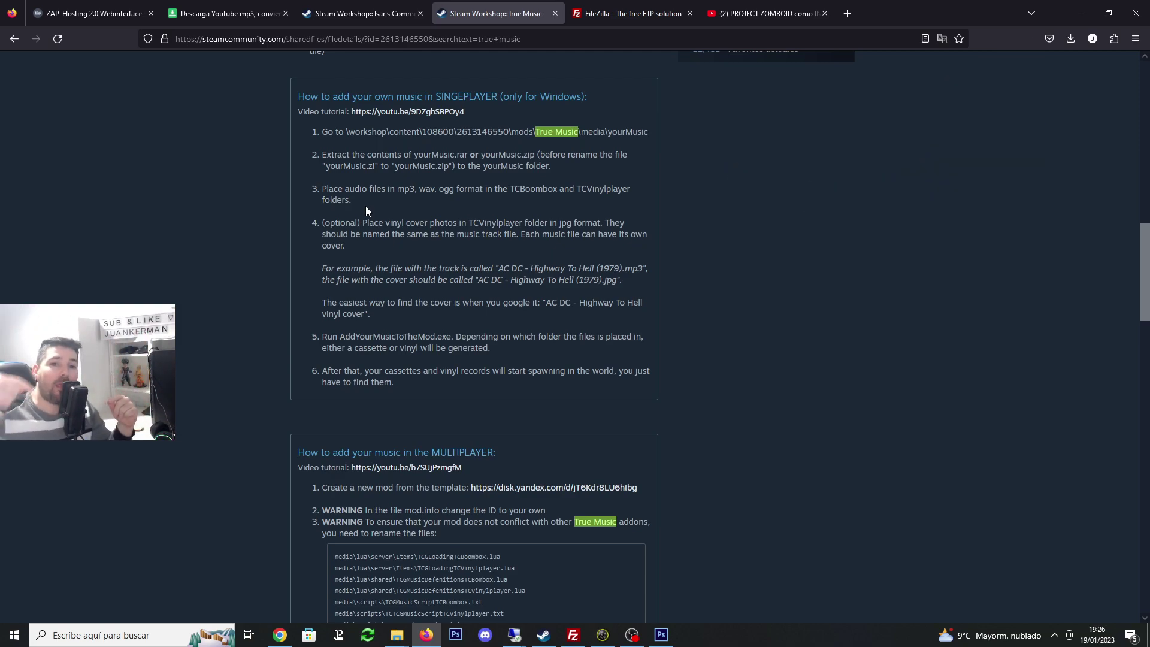
left_click(767, 14)
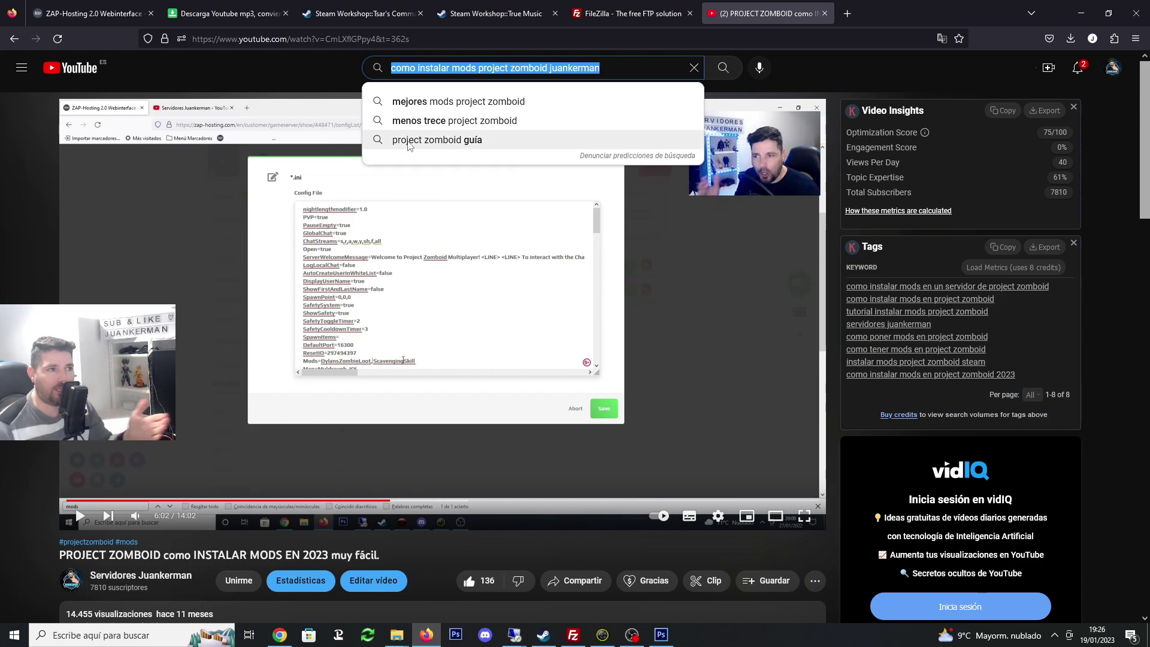
left_click(393, 14)
left_click(719, 13)
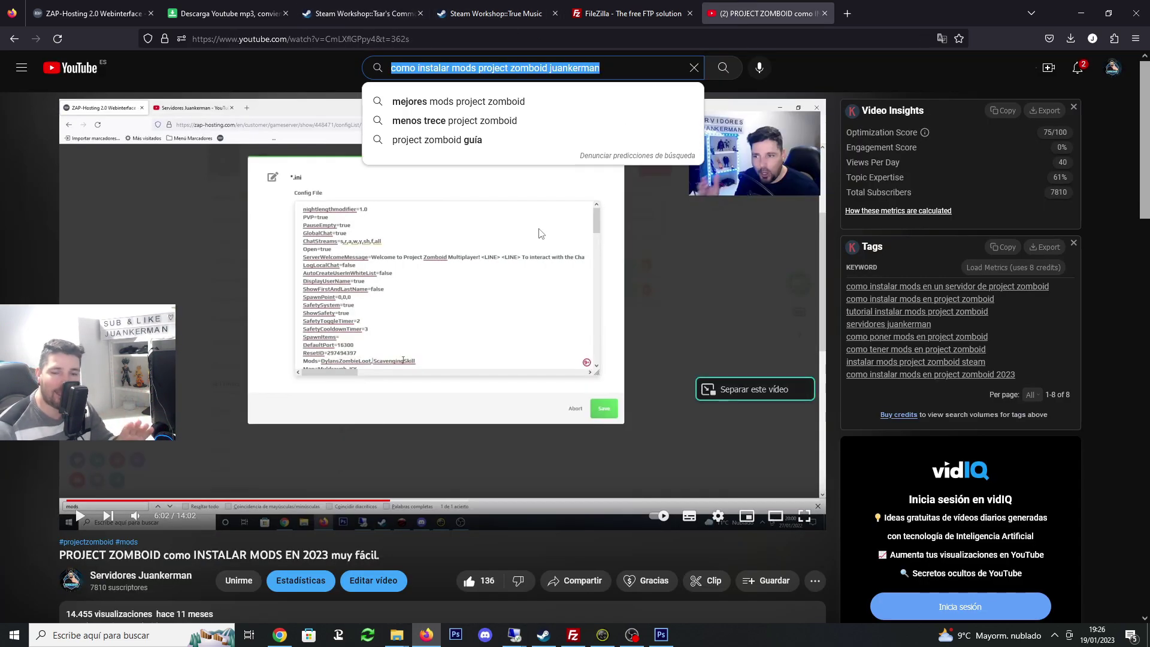
left_click(365, 13)
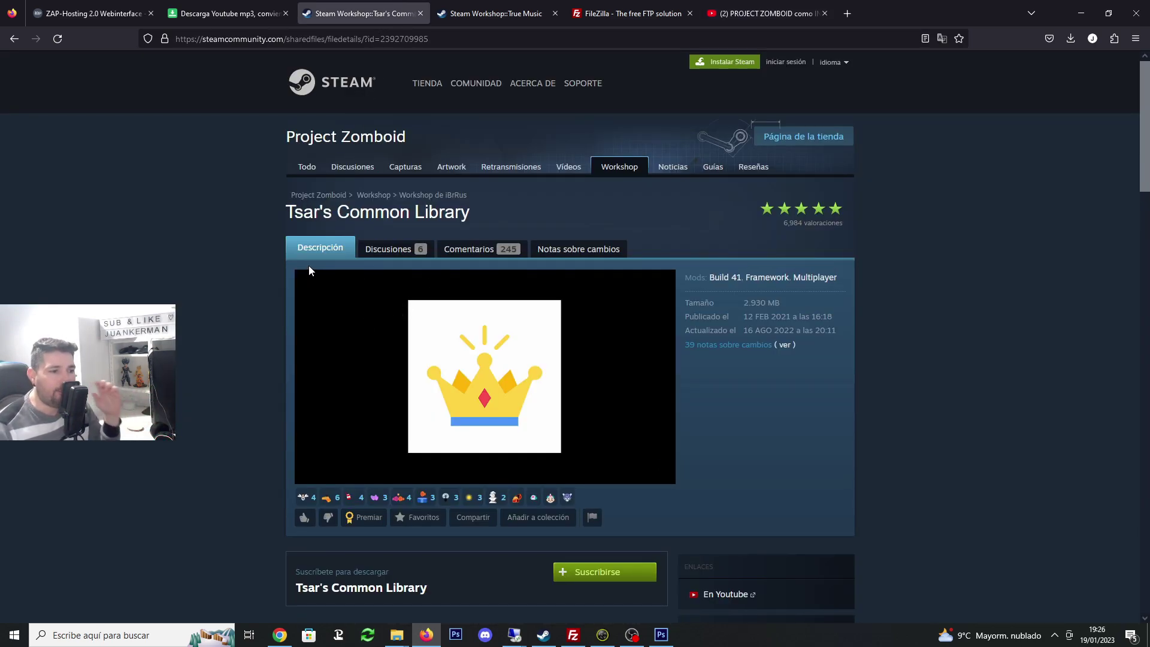
Review the Workshop pages of Tsar's Common Library and True Music
left_click_drag(293, 207, 471, 209)
left_click(507, 4)
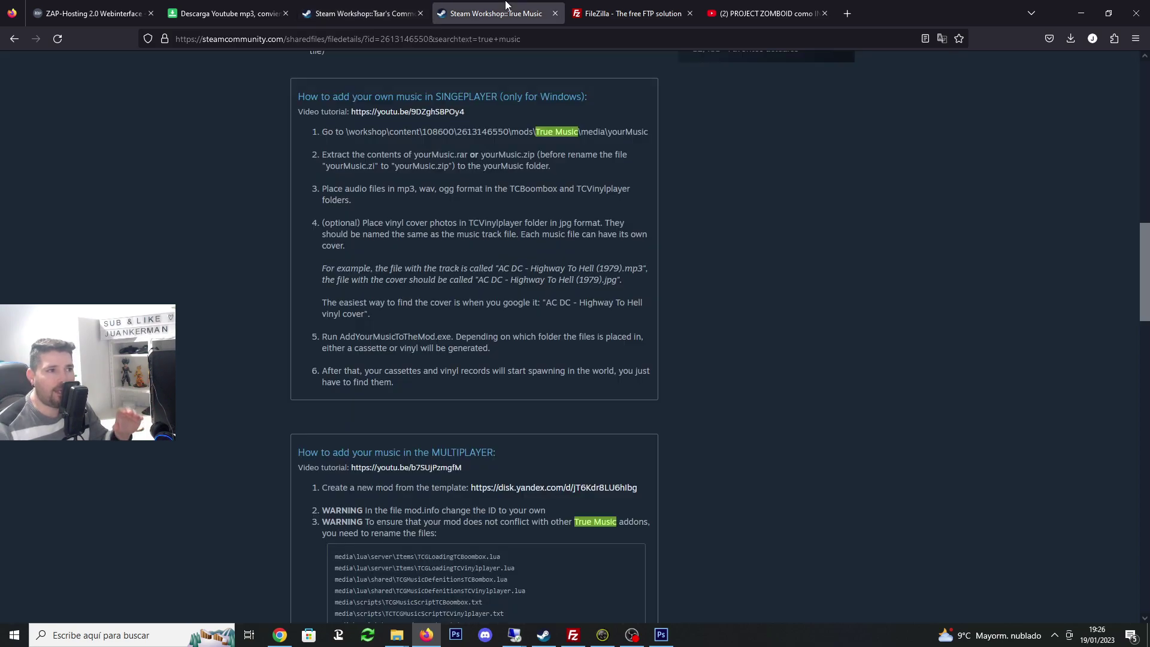
scroll(358, 206, "up", 10)
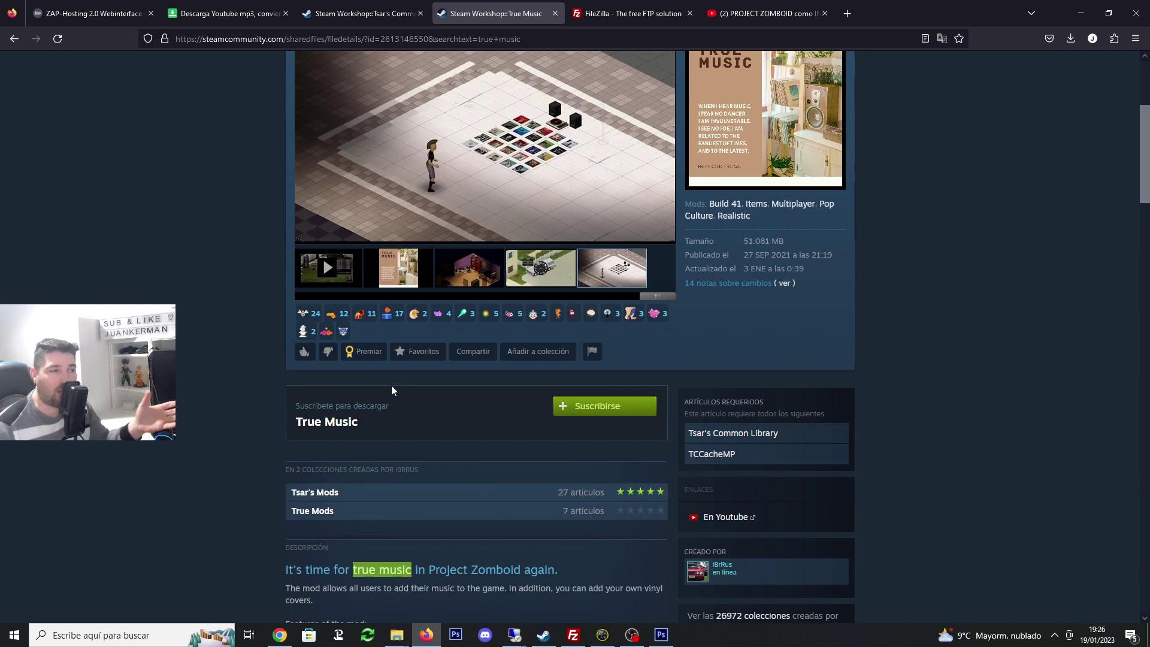
Switch to the ZAP-Hosting web interface and look through the Project Zomboid server's general settings page
left_click(93, 13)
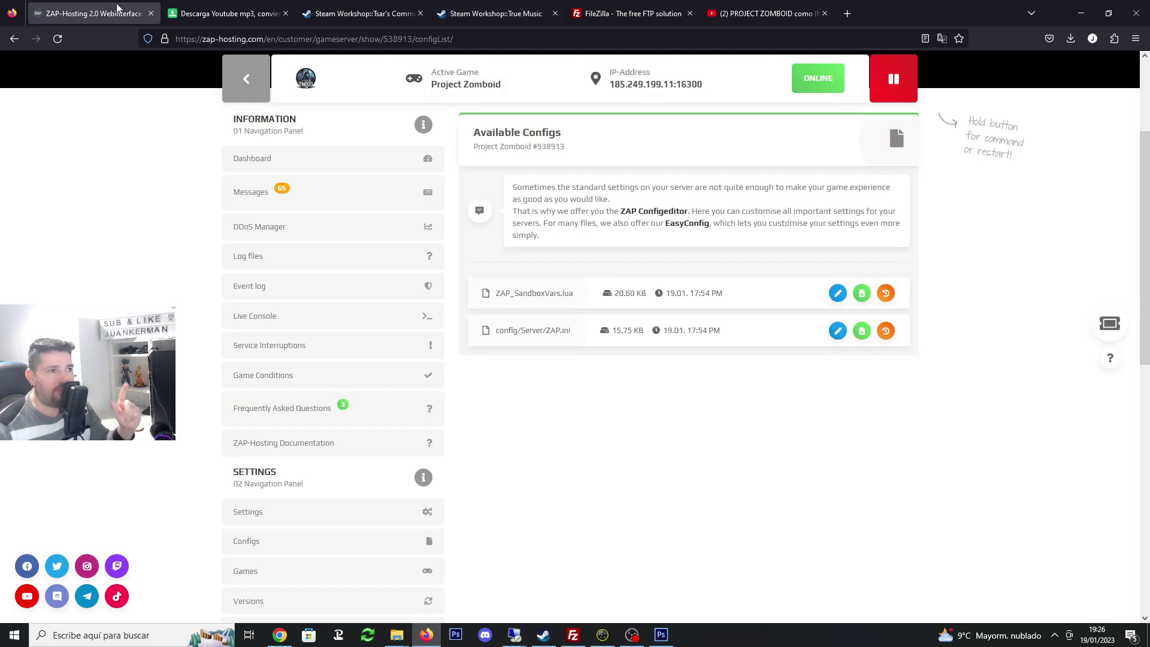
scroll(197, 386, "down", 2)
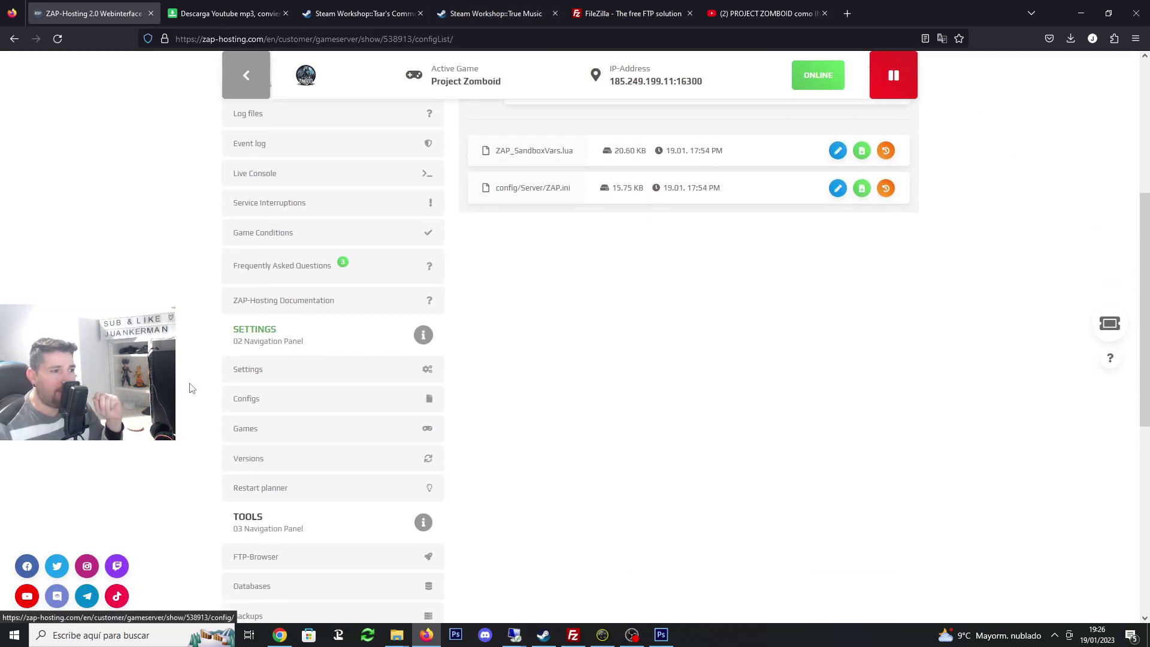
left_click(247, 376)
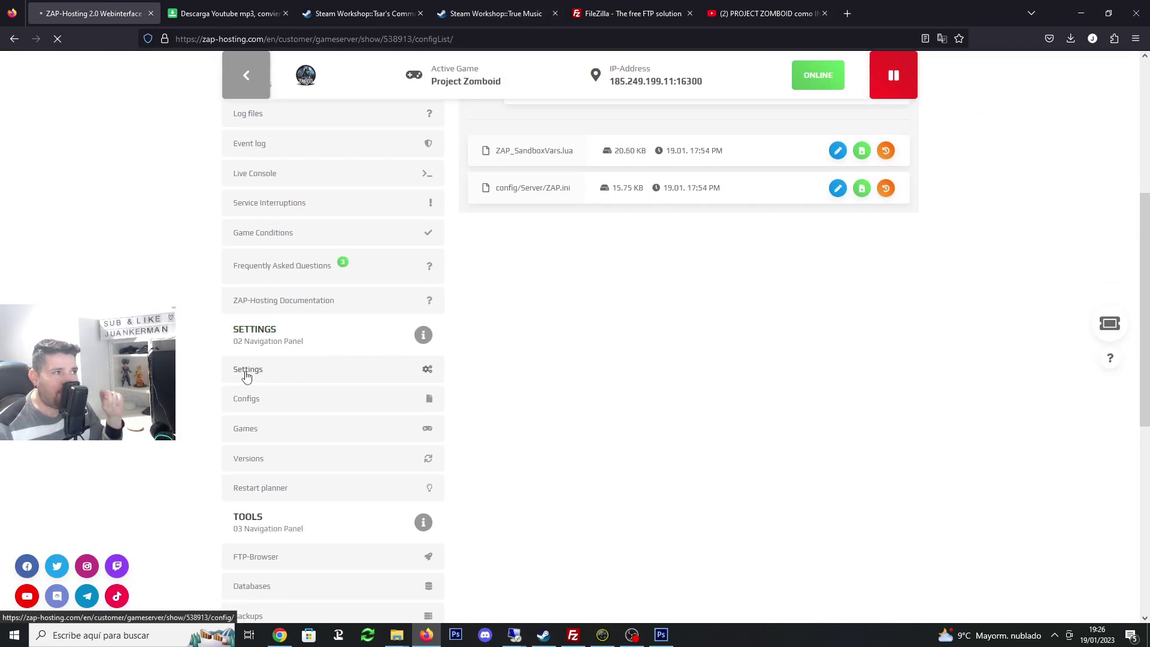
scroll(589, 373, "down", 4)
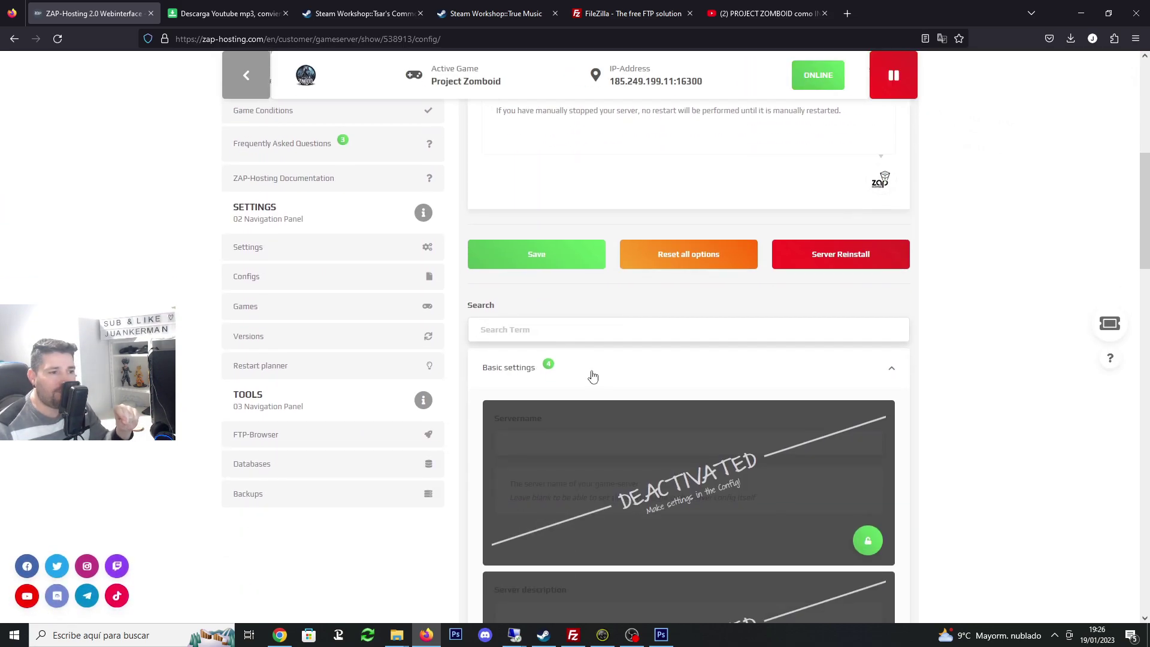
scroll(589, 373, "down", 2)
scroll(555, 342, "up", 3)
Open config/Server/ZAP.ini from the server's available configs for editing
left_click(247, 340)
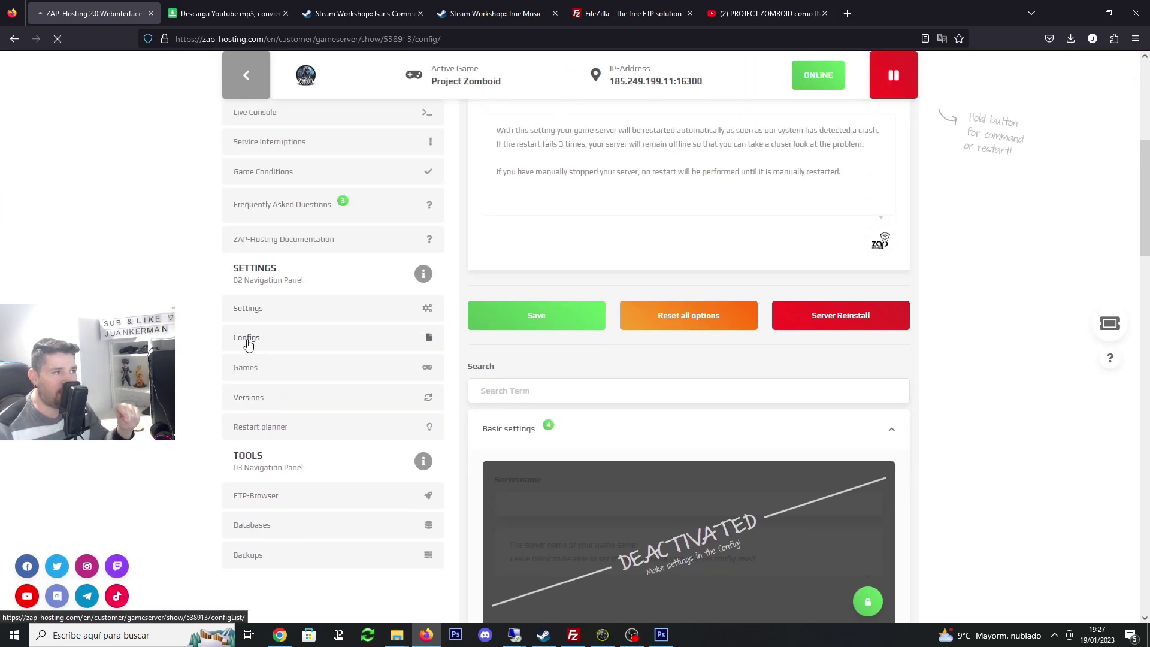
scroll(651, 372, "down", 4)
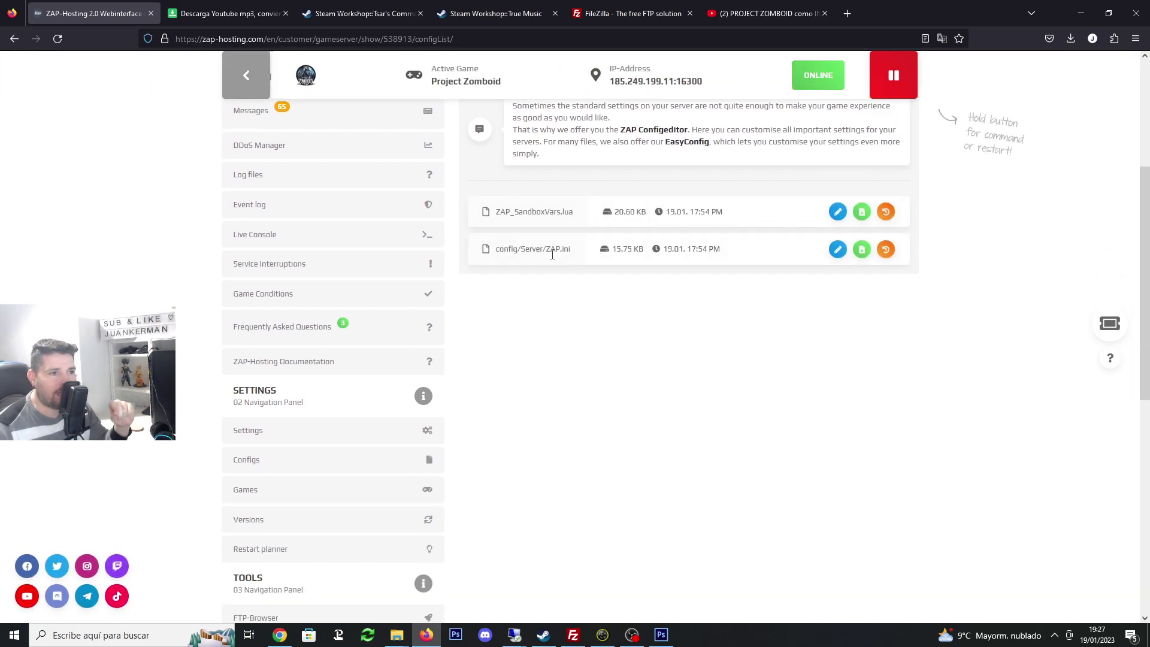
left_click_drag(505, 248, 569, 249)
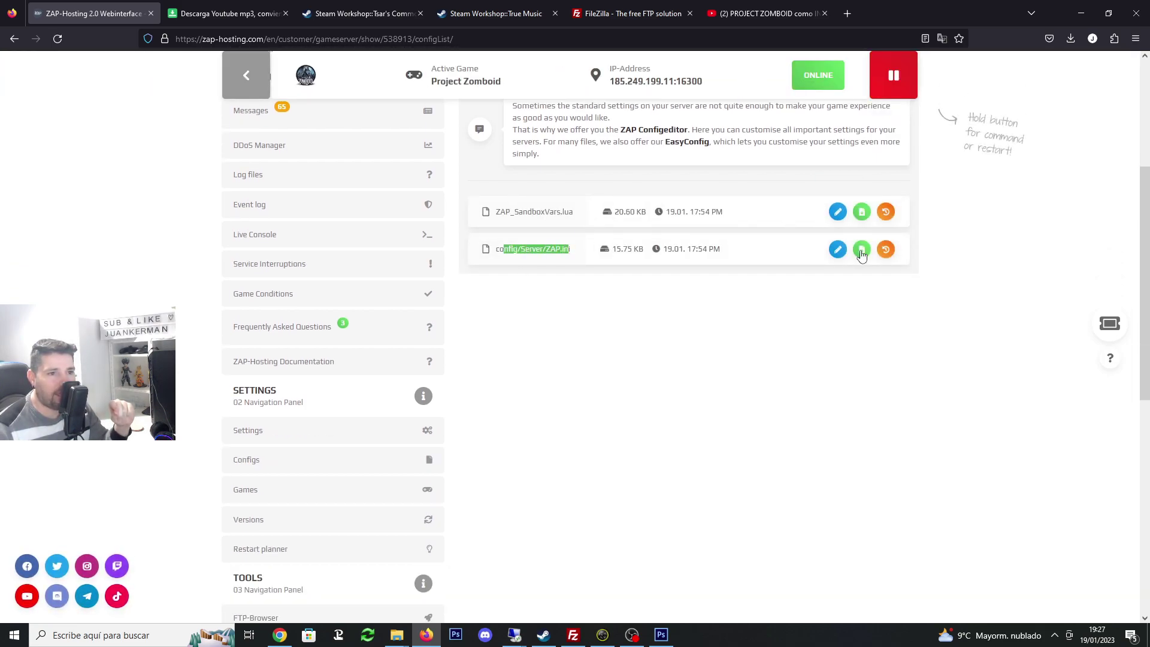
left_click(838, 248)
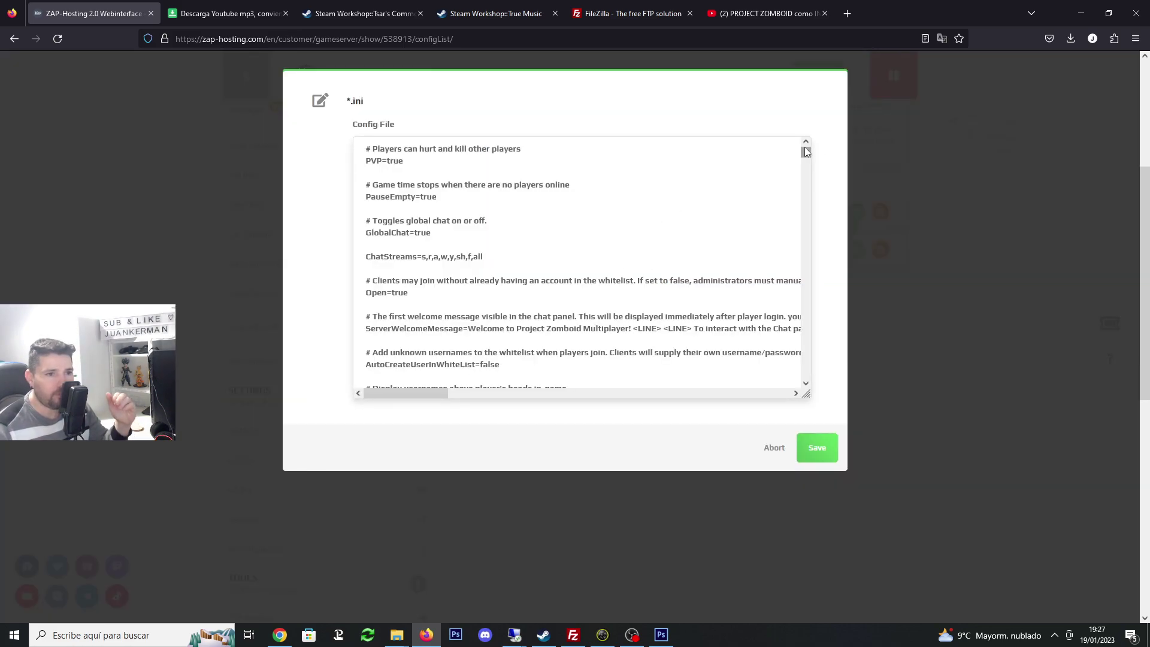
Find the Mods line in the ZAP.ini file and examine the mod loading IDs listed there
scroll(806, 152, "down", 10)
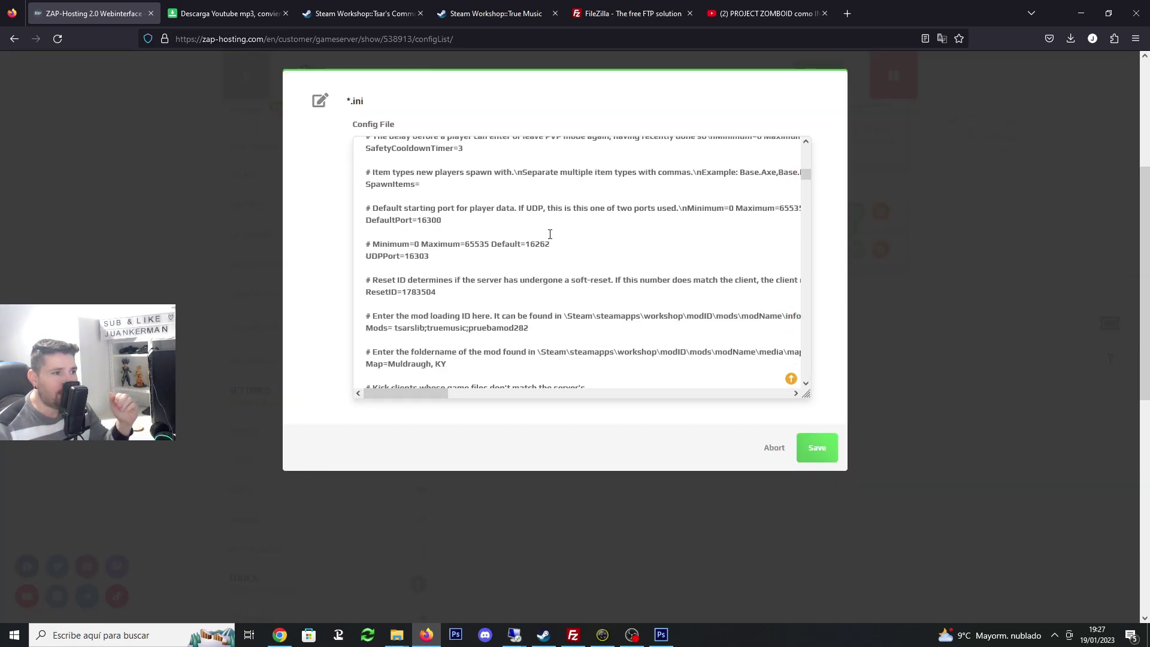
scroll(550, 234, "down", 2)
left_click_drag(372, 274, 427, 271)
left_click(399, 273)
left_click_drag(528, 271, 470, 274)
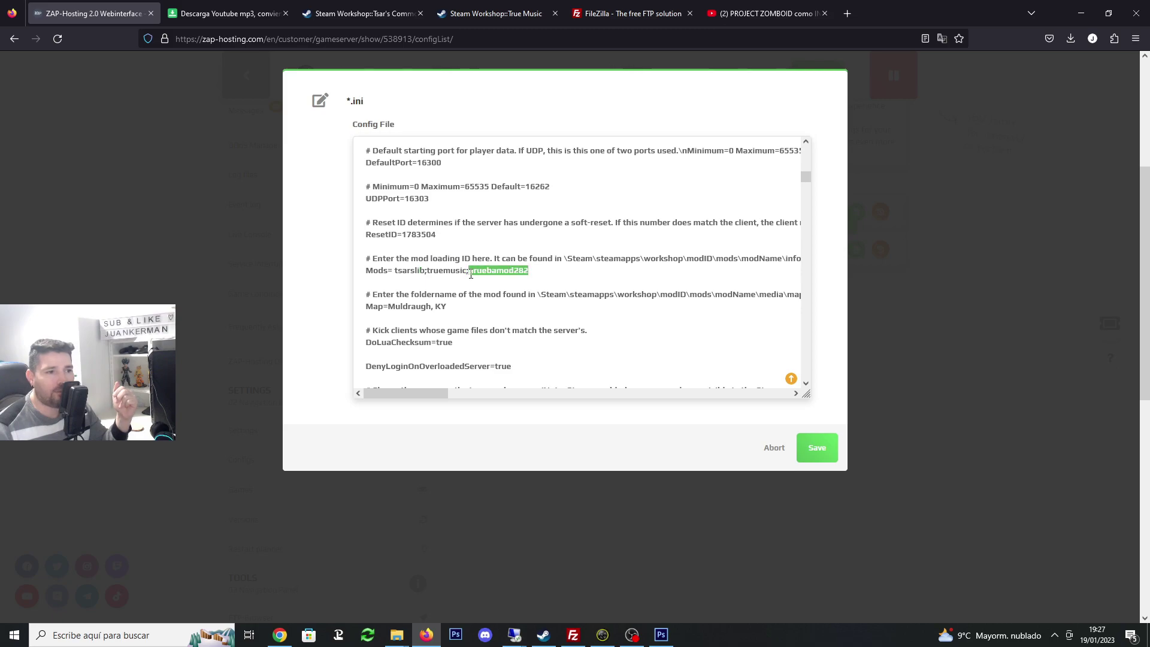
Find the WorkshopItems line in the ZAP.ini file and examine its Workshop mod IDs
scroll(479, 264, "down", 10)
scroll(454, 250, "down", 10)
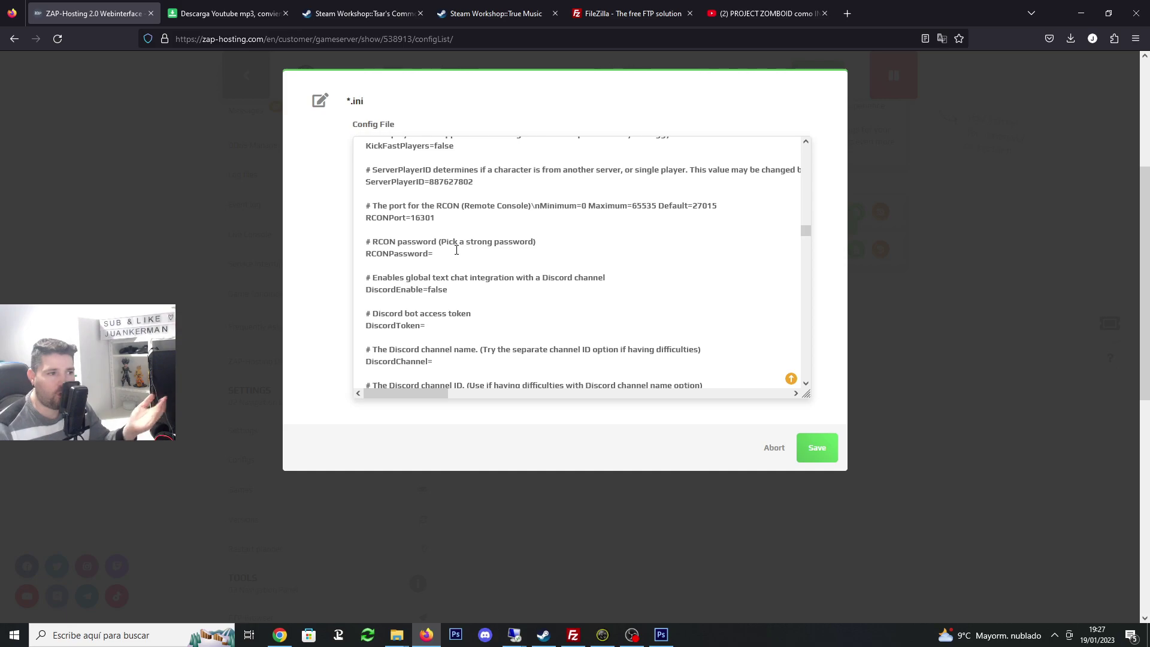
scroll(457, 249, "down", 3)
scroll(469, 247, "down", 10)
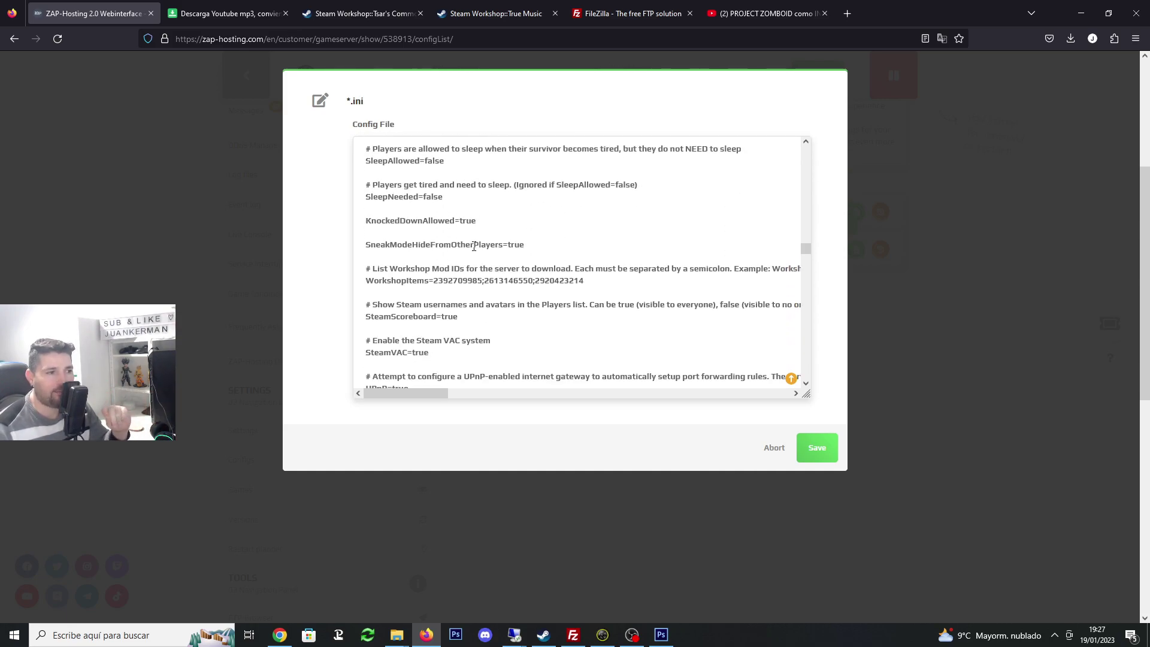
left_click_drag(399, 200, 438, 205)
Return to the beginning of the ZAP.ini file and review its entries past the Mods line
left_click_drag(806, 251, 817, 145)
scroll(569, 220, "down", 10)
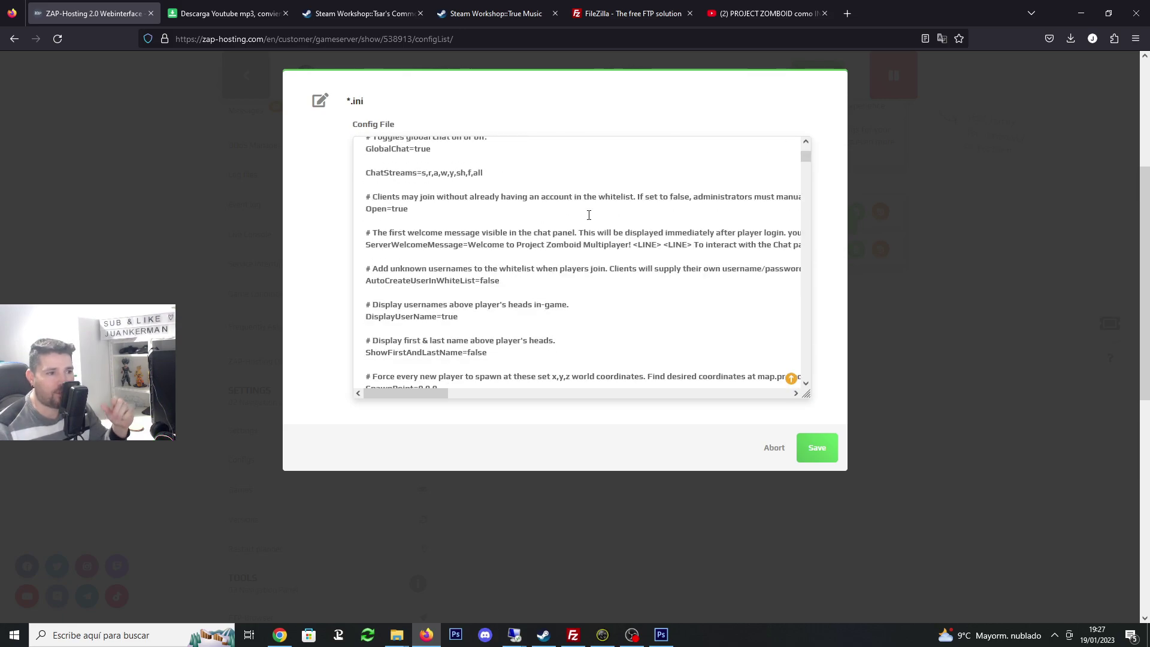
scroll(569, 220, "down", 10)
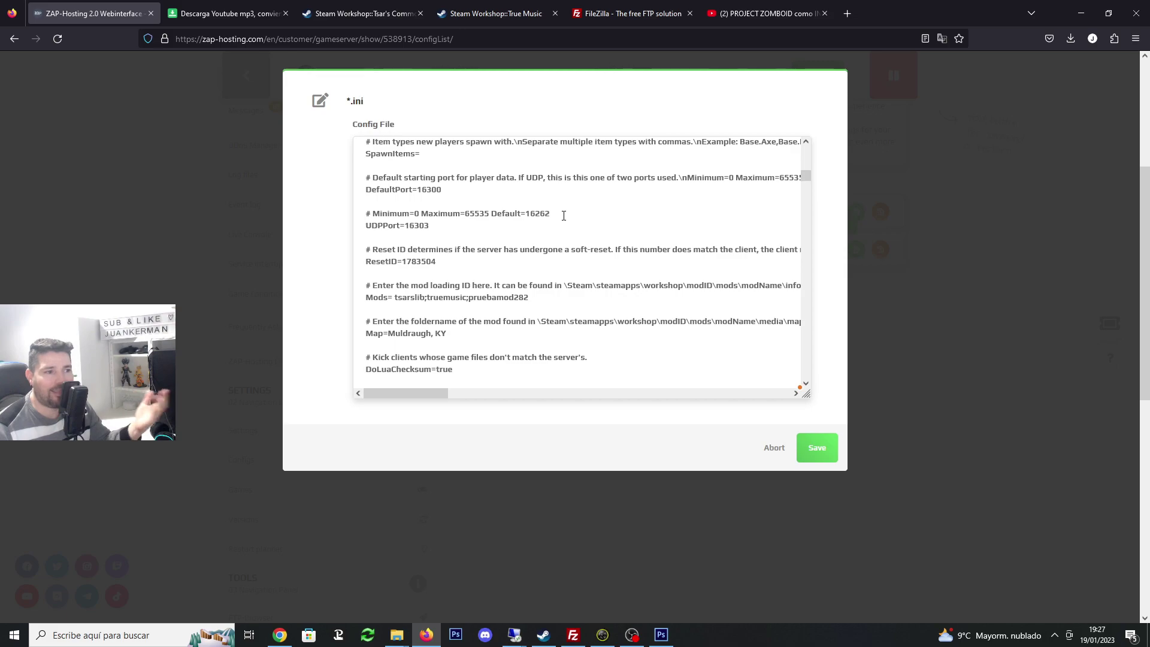
scroll(530, 232, "down", 3)
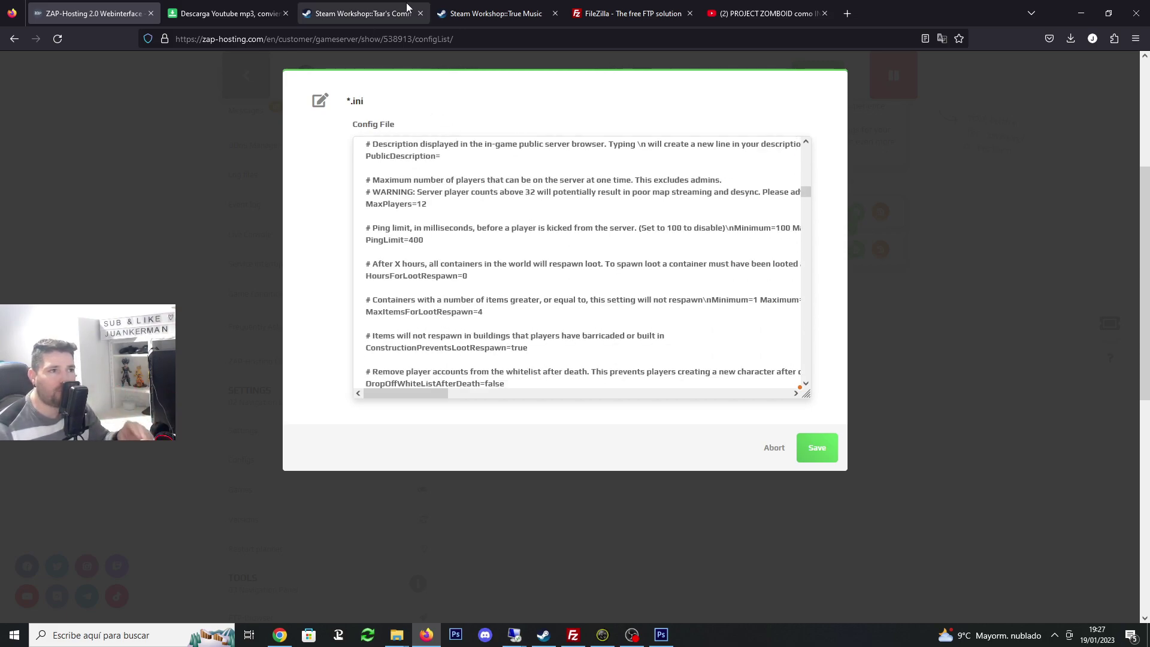
On the True Music Workshop page, find the instructions for adding your own music in multiplayer
left_click(489, 5)
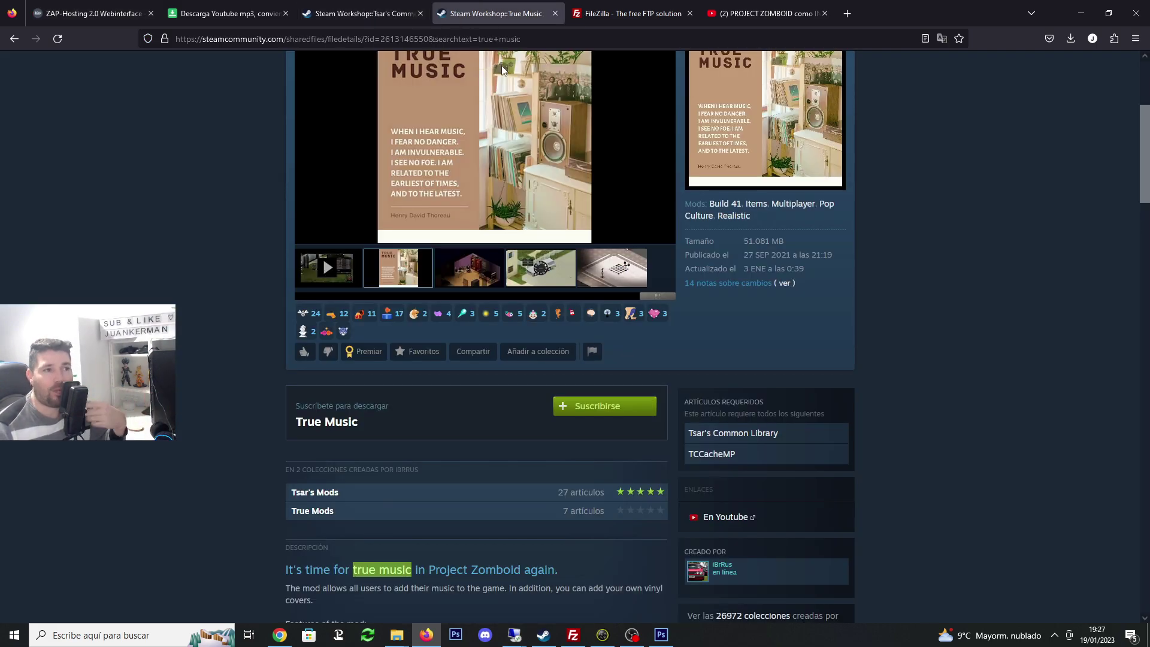
scroll(446, 191, "up", 2)
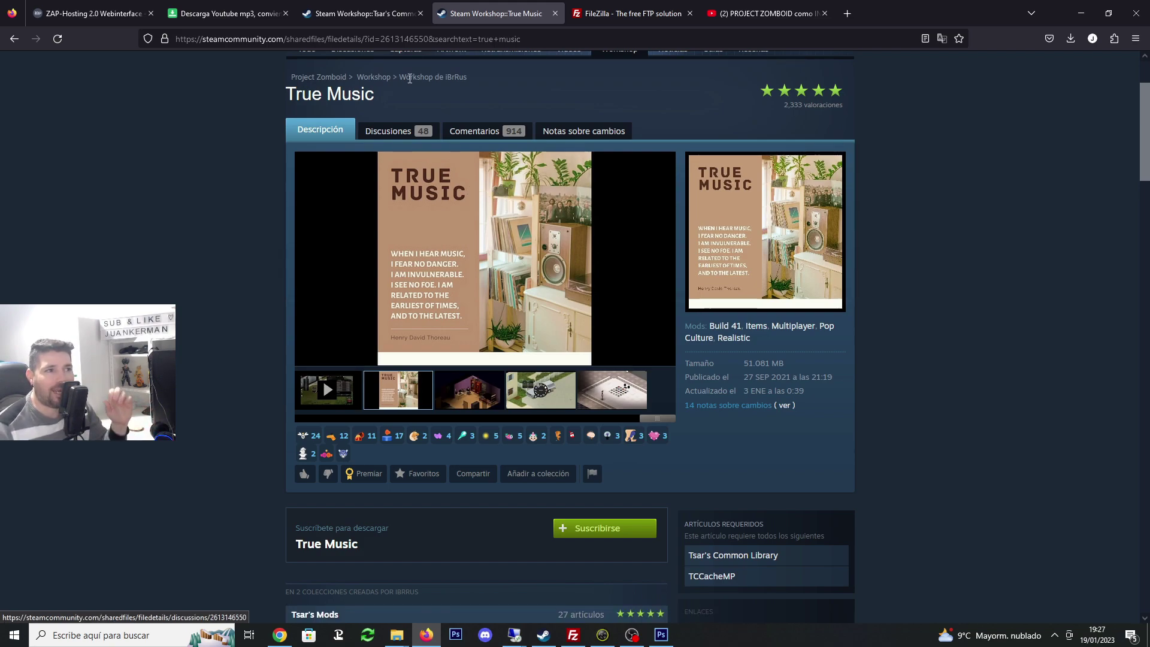
left_click_drag(373, 95, 258, 102)
left_click(258, 102)
scroll(223, 106, "down", 10)
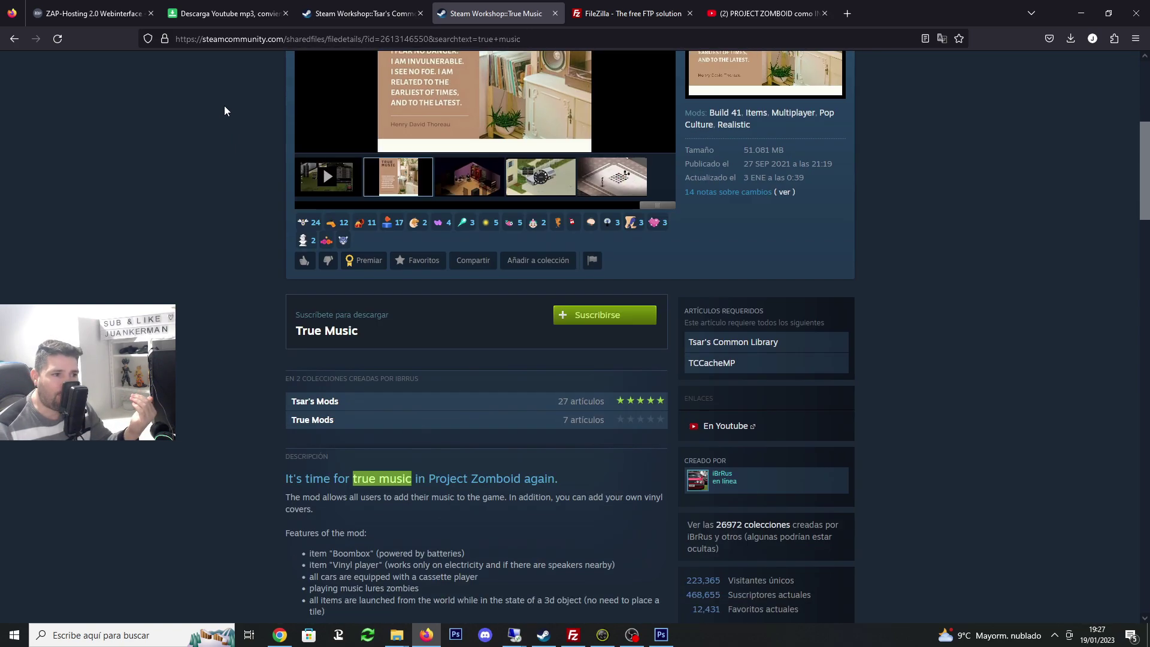
scroll(282, 135, "down", 5)
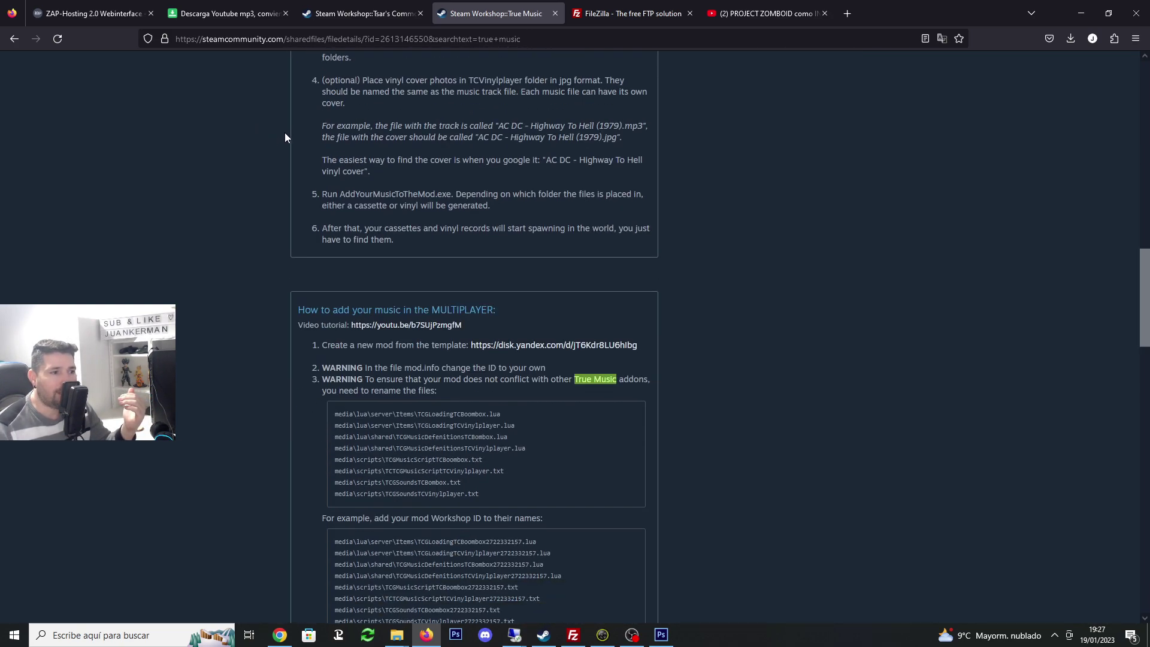
left_click_drag(496, 147, 289, 147)
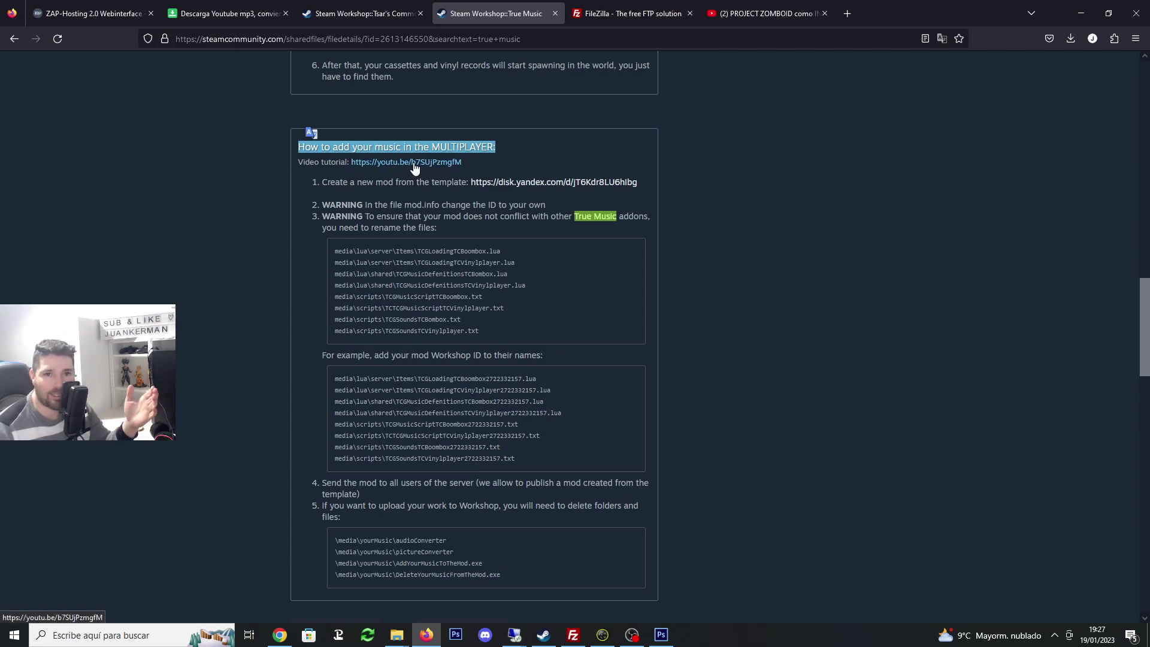
Follow the multiplayer mod template link to the True Music Addon.zip page on Yandex Disk, and close that page
left_click(376, 169)
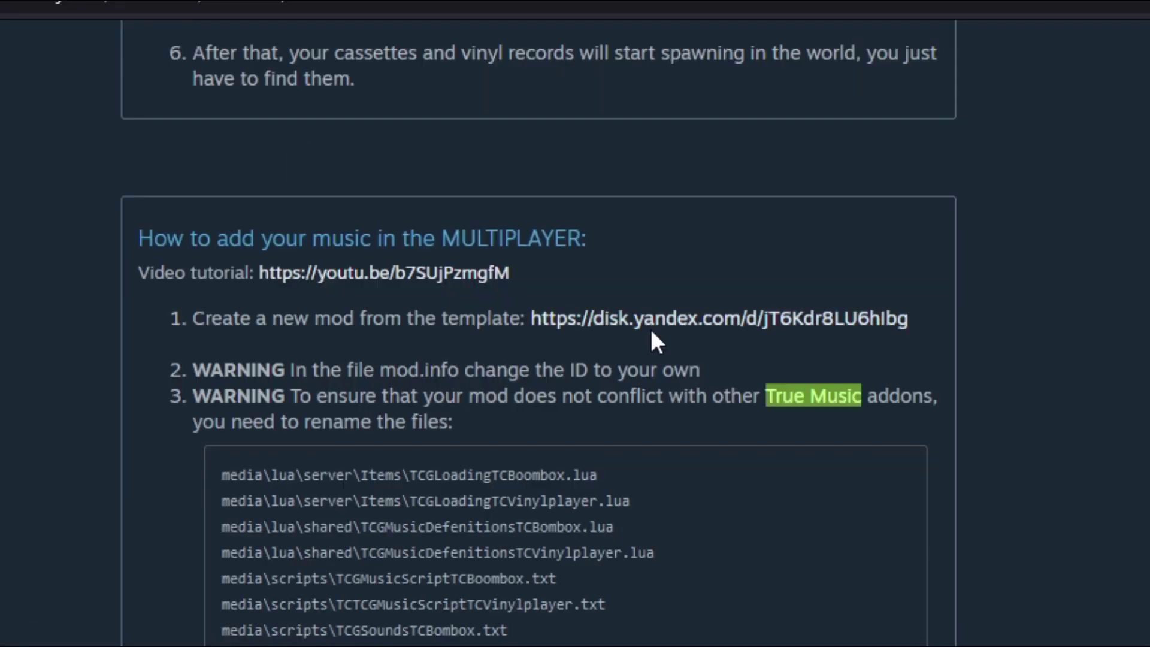
left_click(742, 314)
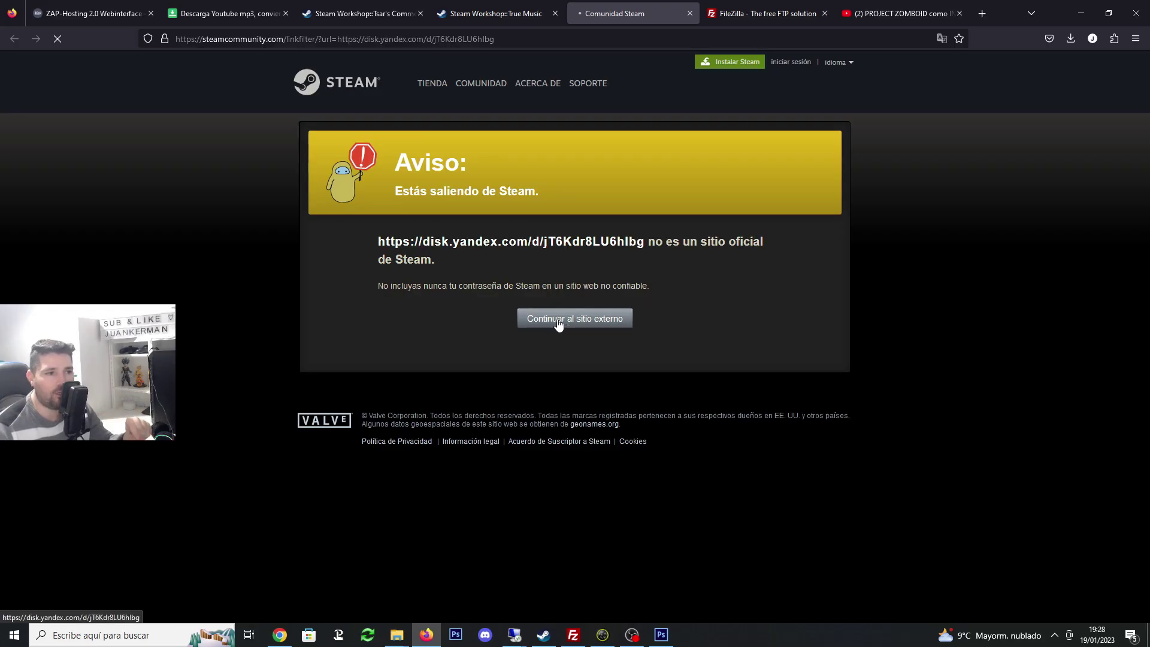
left_click(558, 324)
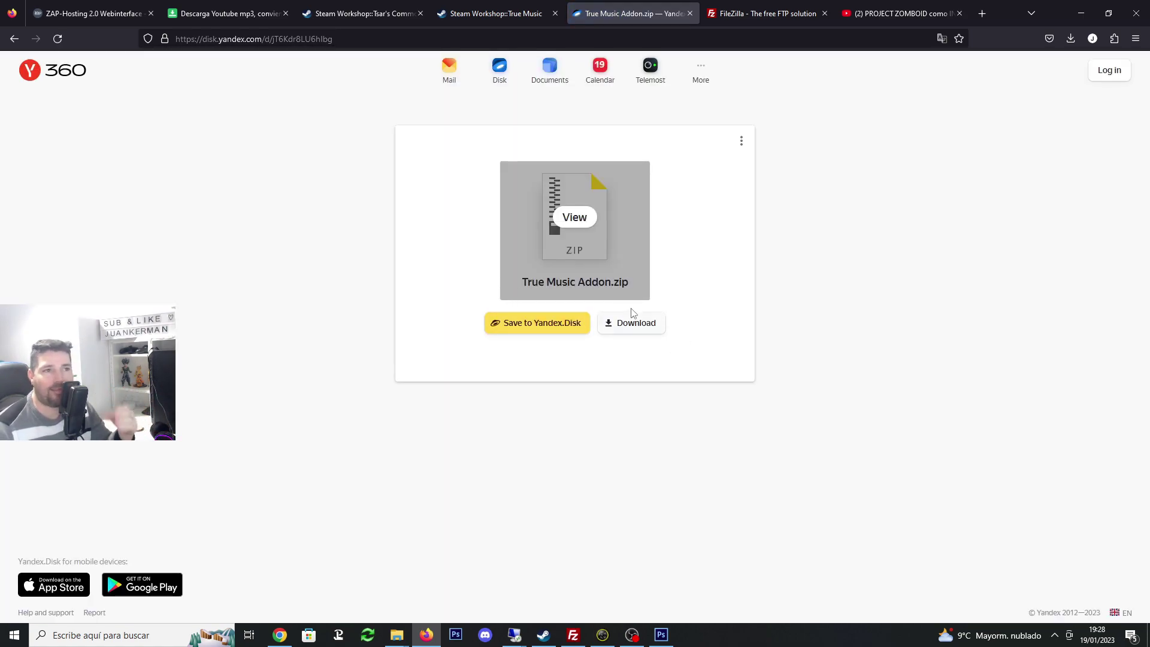
left_click(690, 13)
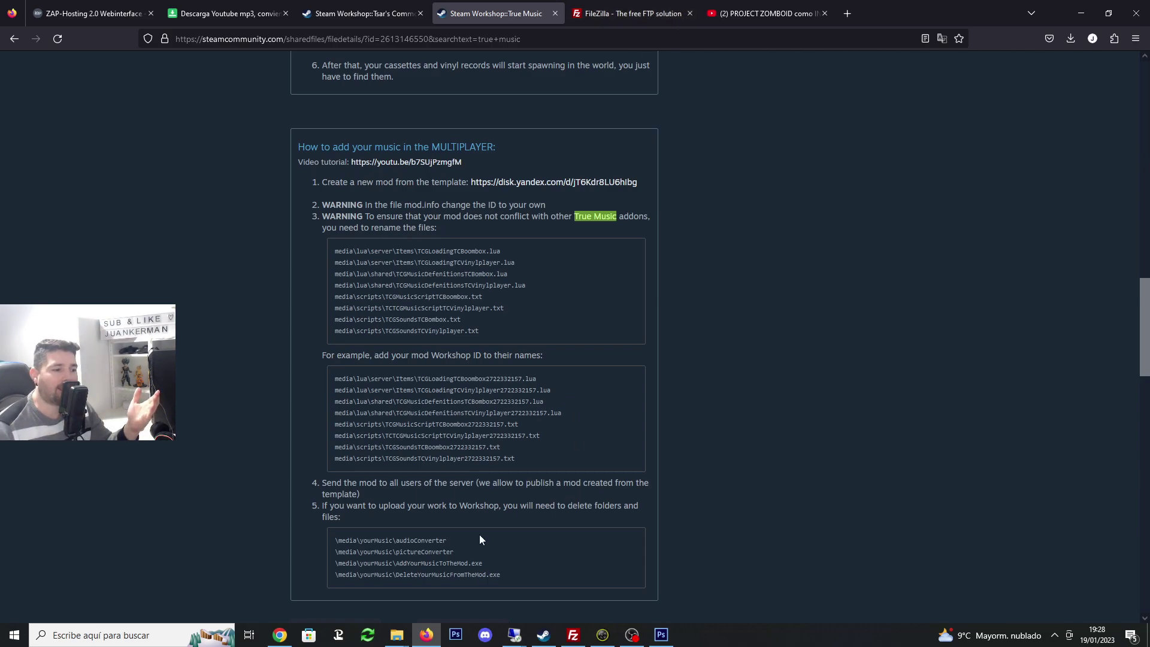
In File Explorer, extract True Music Addon.zip directly into the guia project zomboid folder
mouse_move(402, 628)
left_click(344, 581)
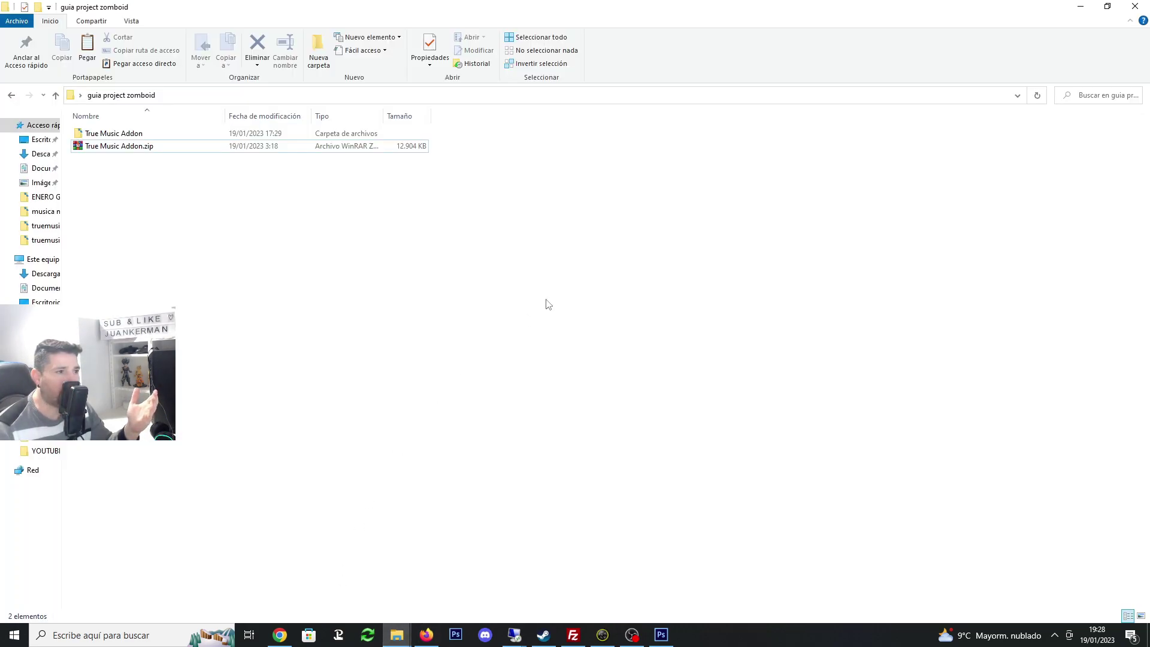
left_click(105, 150)
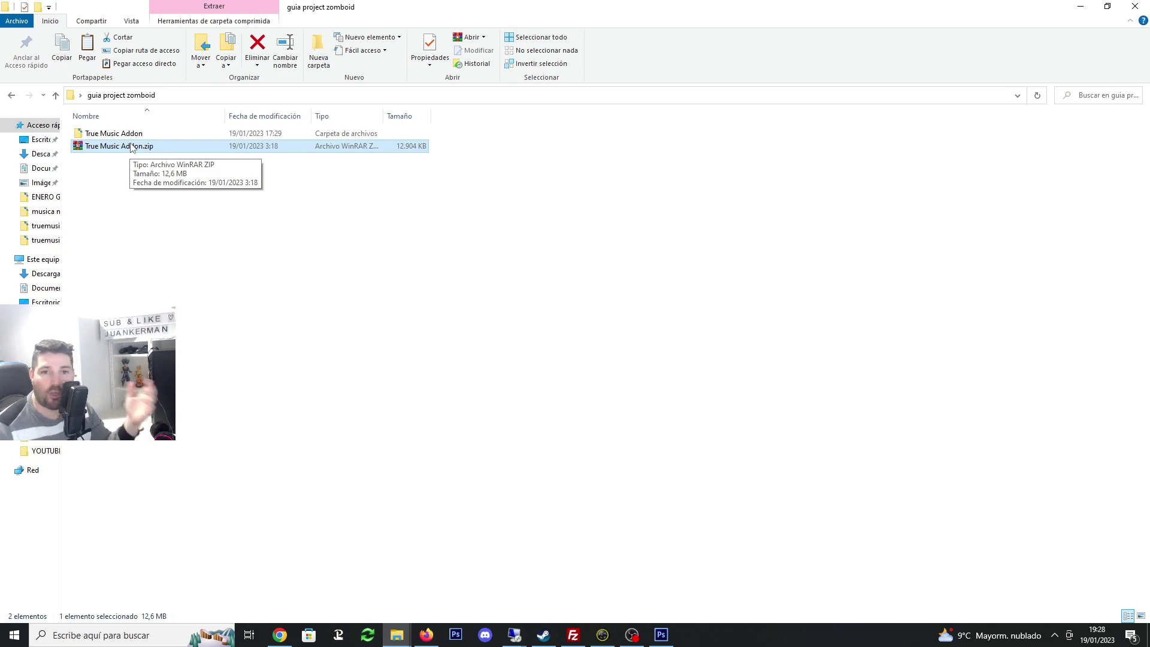
right_click(130, 149)
left_click(109, 168)
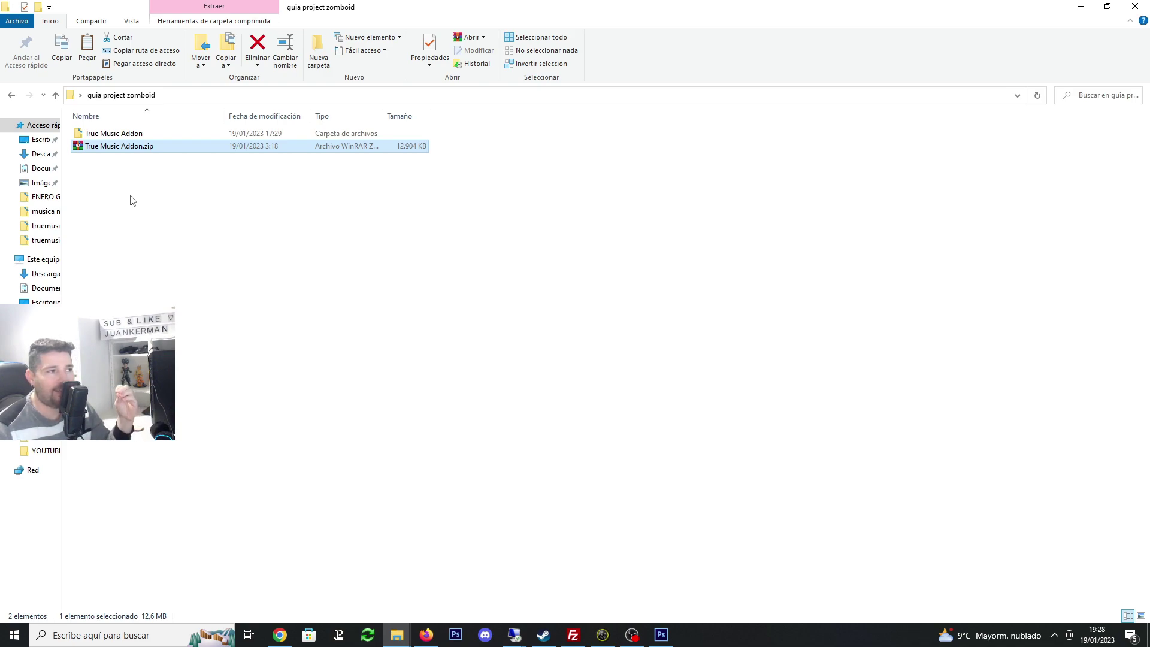
left_click(132, 200)
right_click(119, 150)
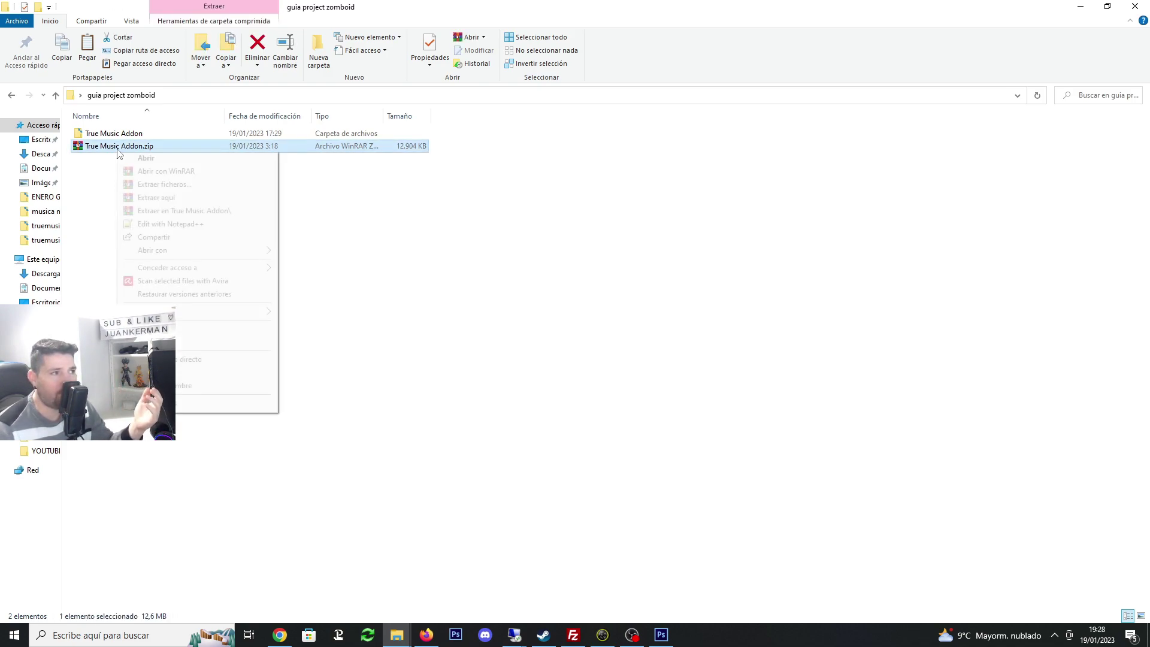
left_click(171, 198)
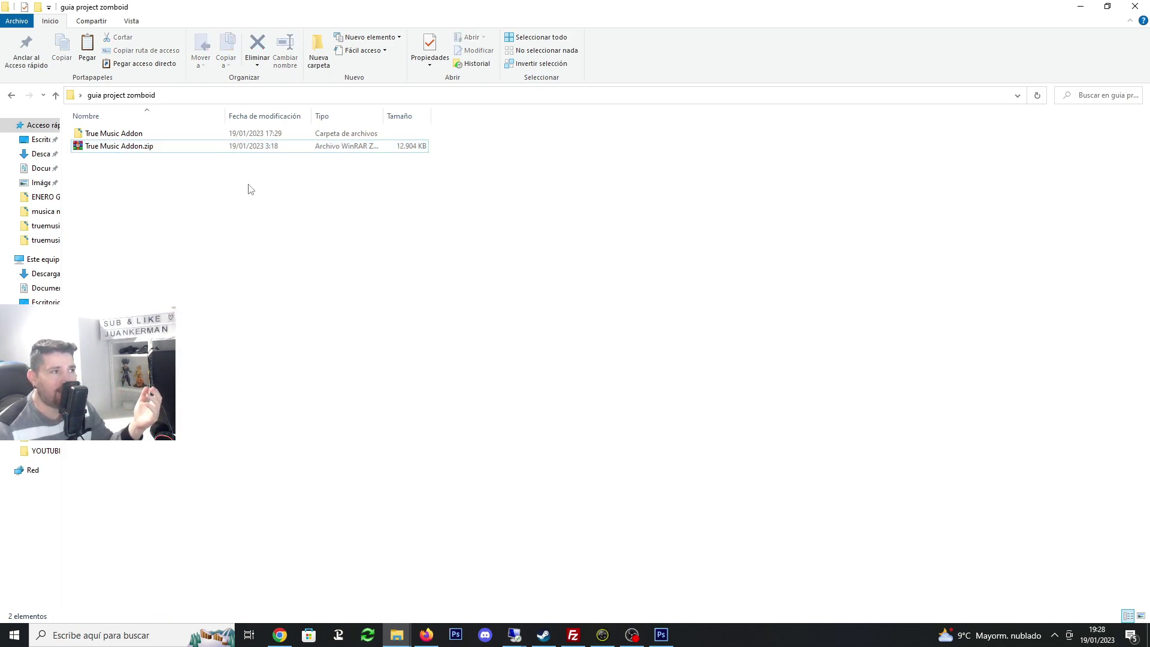
Browse the True Music Addon folder down to Contents\mods\truemusic_addon and select its mod.info and poster.png files in turn
left_click(140, 135)
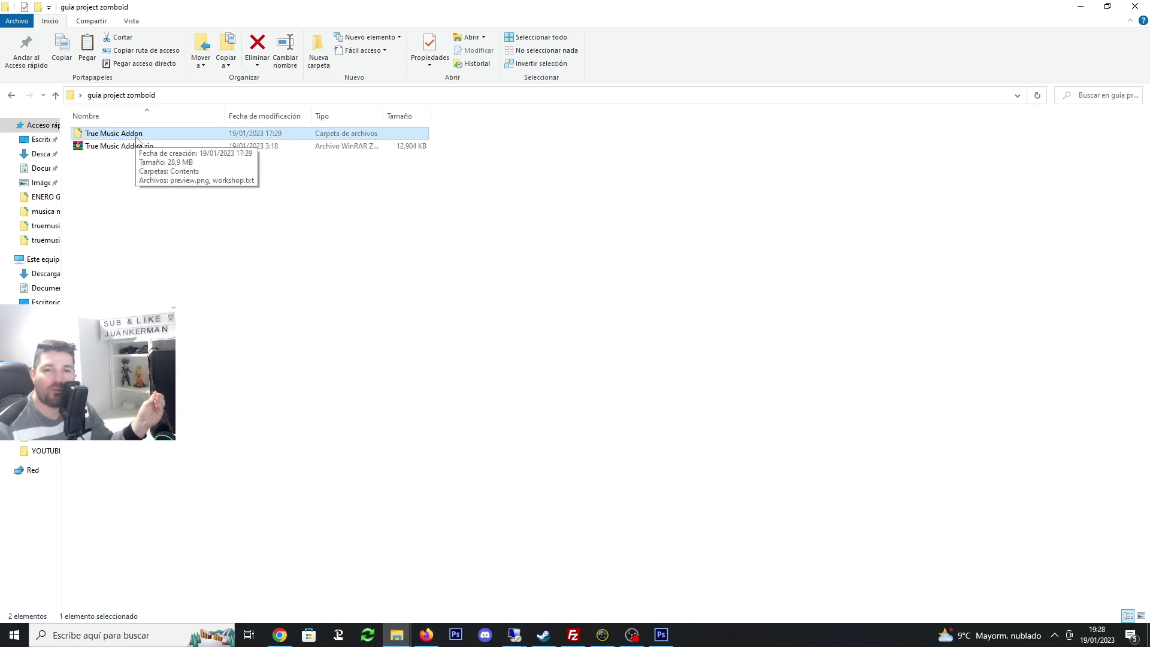
double_click(138, 137)
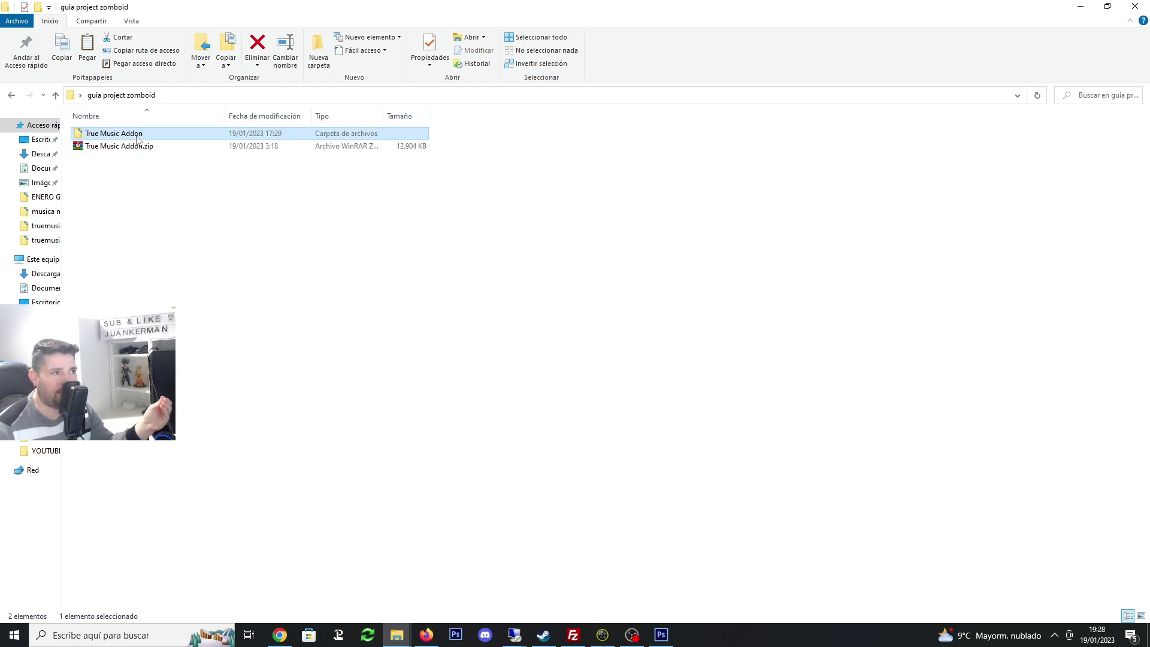
double_click(115, 135)
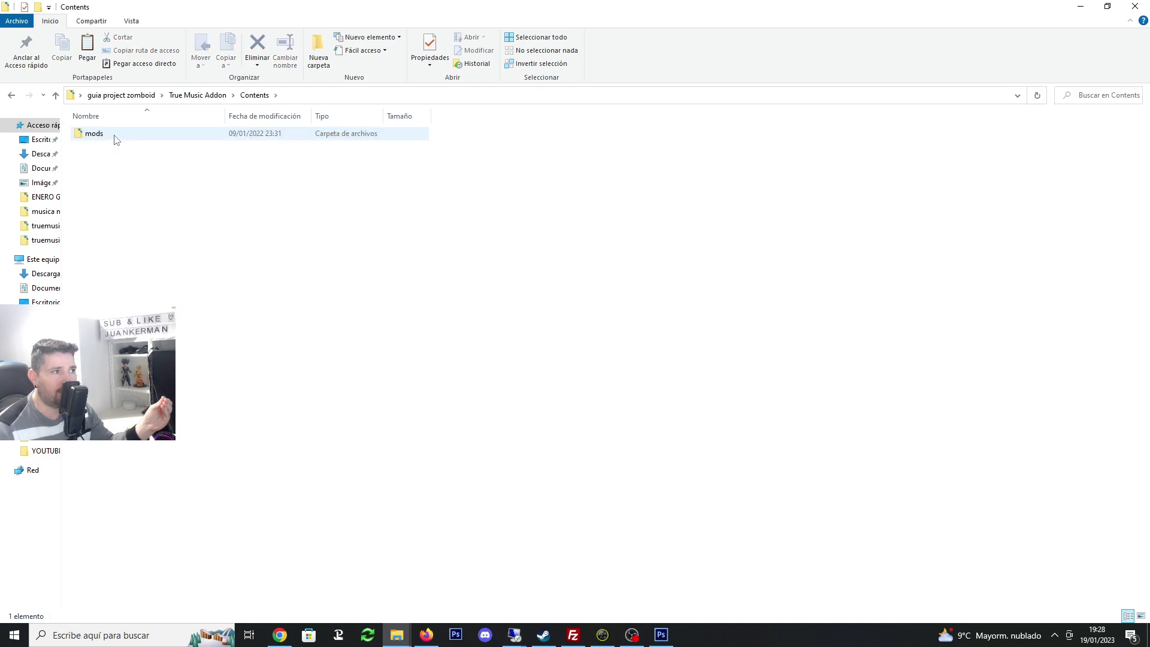
double_click(107, 135)
double_click(110, 135)
left_click(99, 146)
left_click(103, 159)
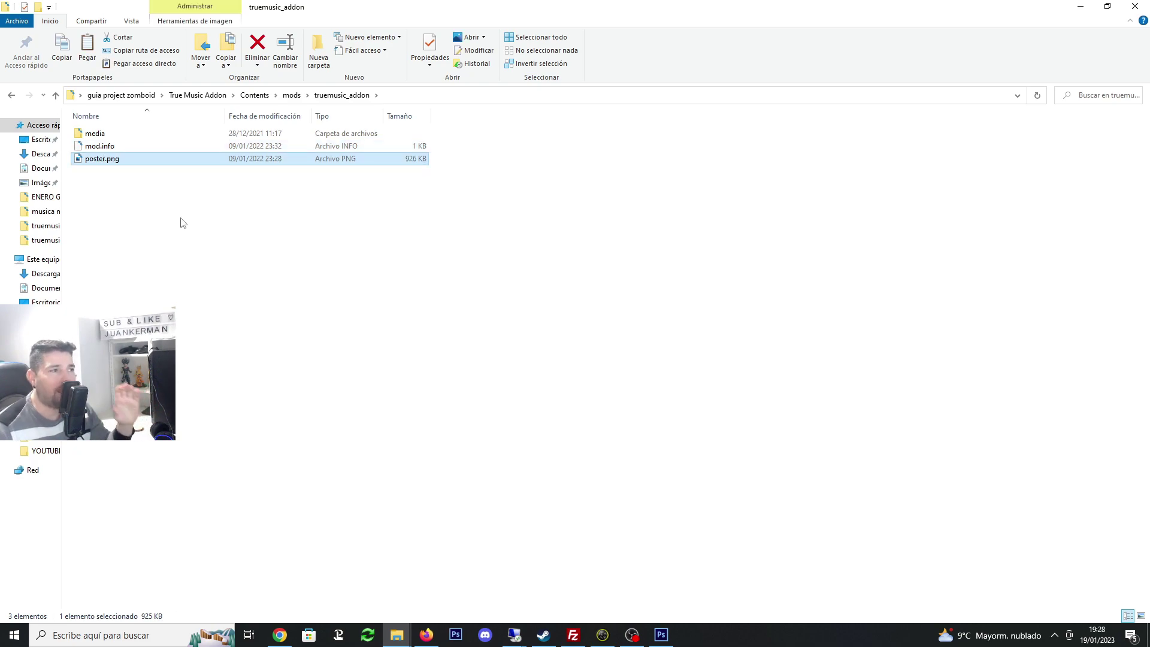
Return to the guia project zomboid folder and browse True Music Addon back down to Contents\mods\truemusic_addon, selecting mod.info and poster.png in turn
left_click(54, 96)
left_click(121, 95)
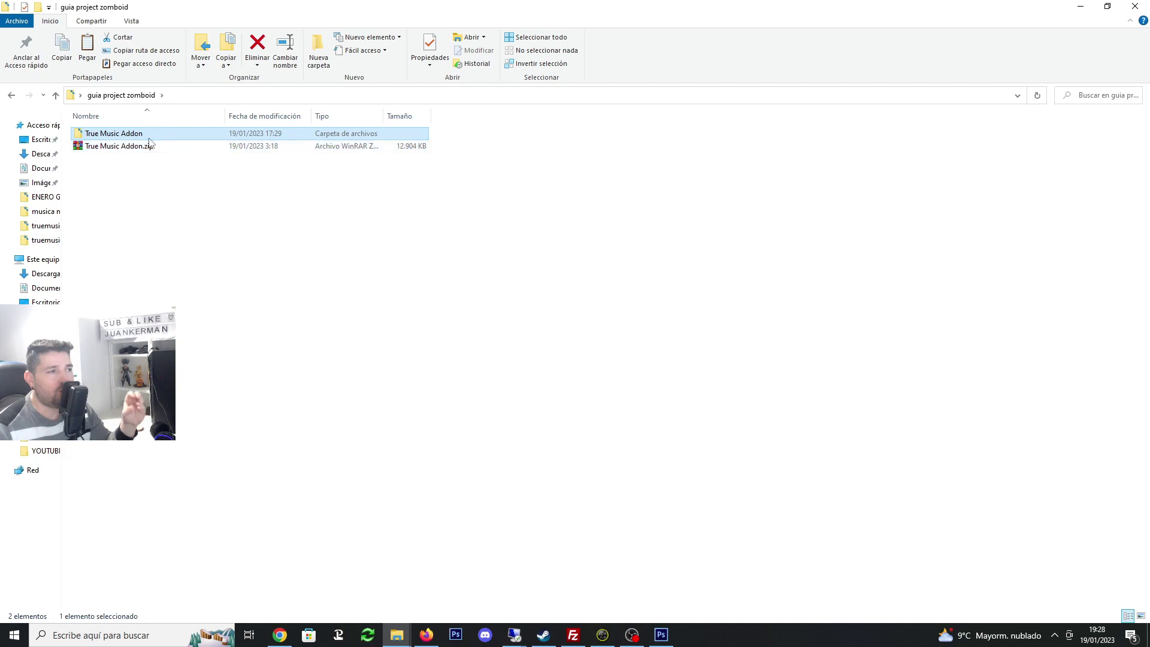
left_click(131, 147)
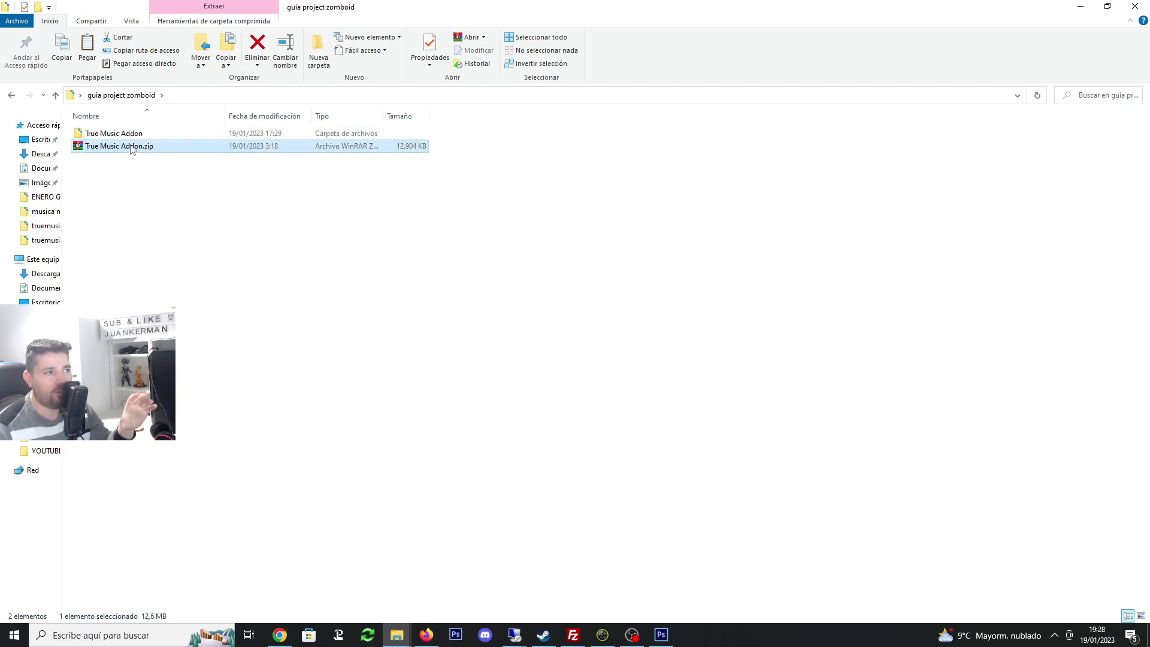
left_click(134, 134)
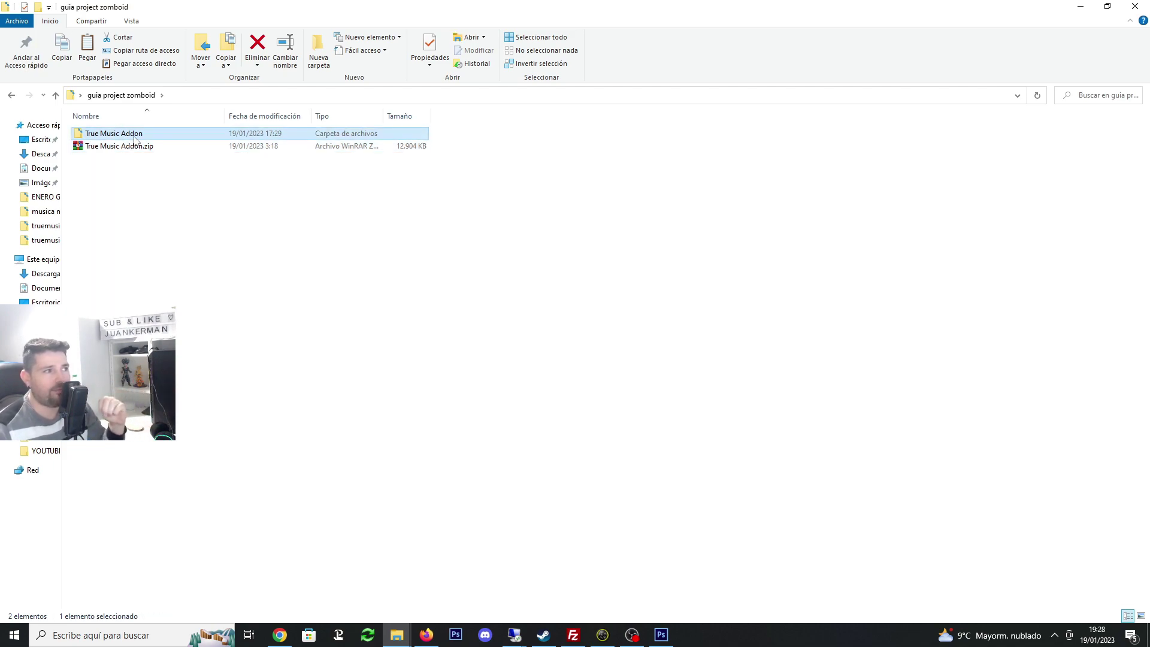
double_click(145, 137)
double_click(99, 133)
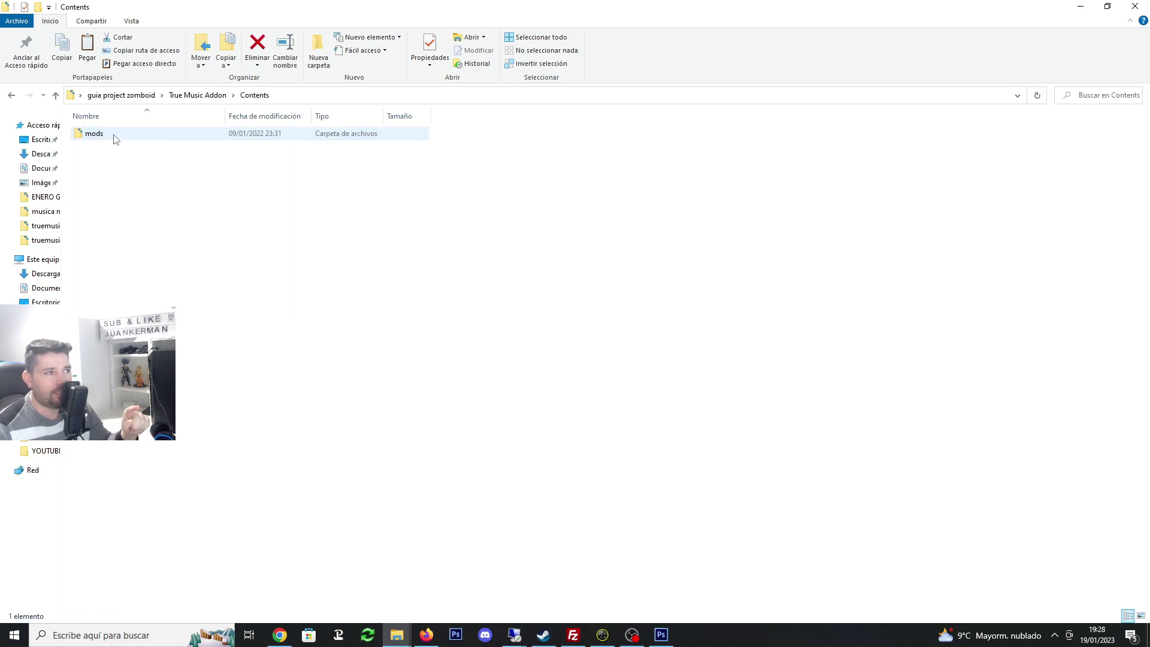
double_click(99, 134)
left_click(114, 134)
double_click(115, 134)
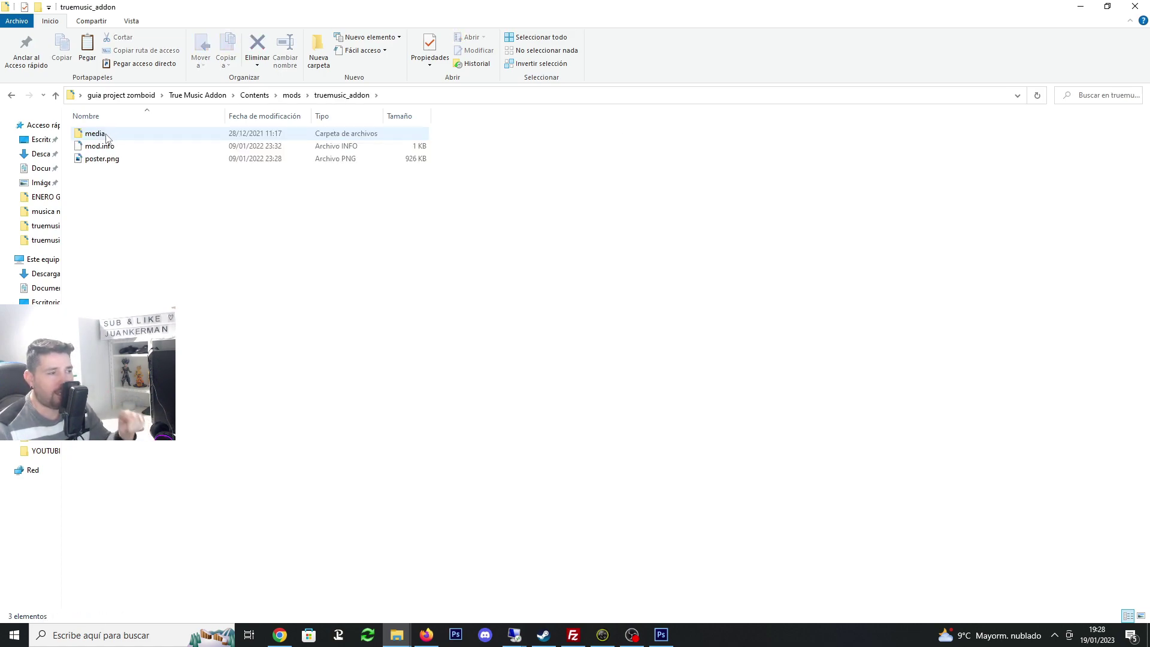
left_click(120, 147)
left_click(111, 156)
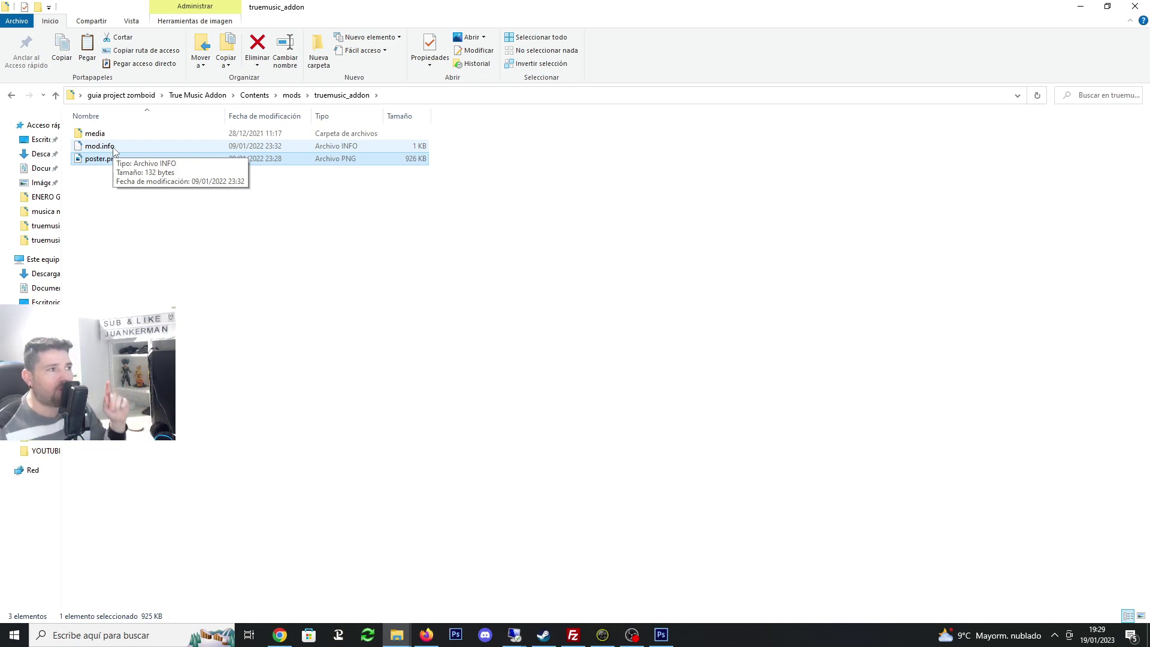
View poster.png at full size, close it, and look at the same poster opened in Photoshop before returning to the mod folder
double_click(99, 159)
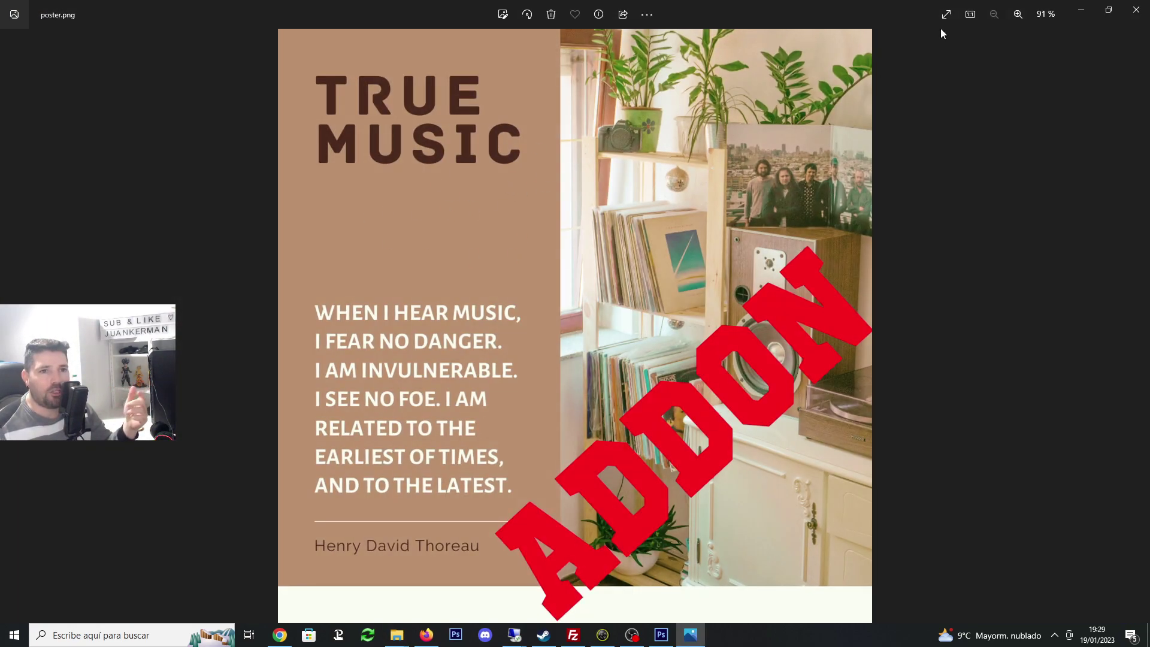
left_click(1137, 10)
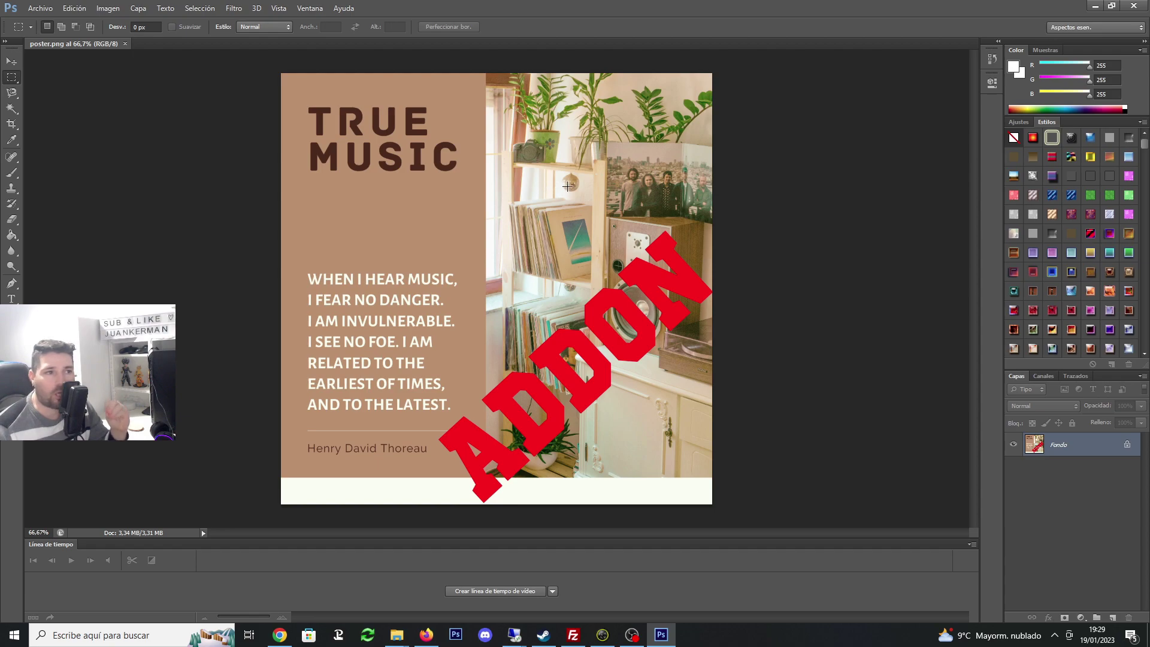
left_click(1093, 6)
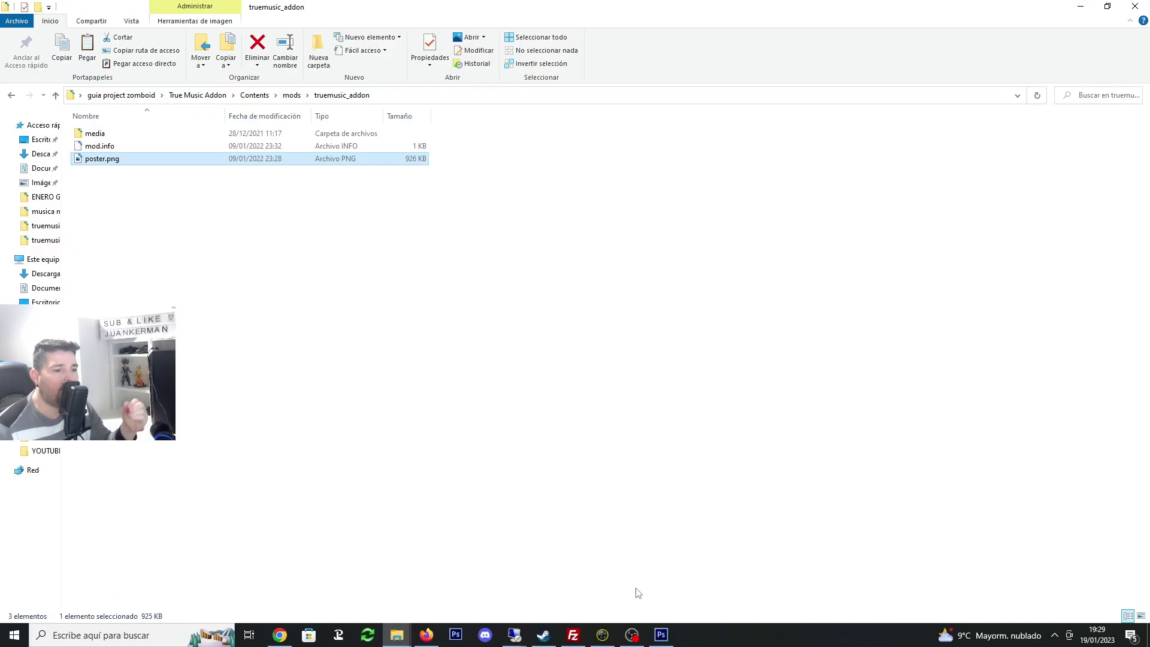
left_click(661, 635)
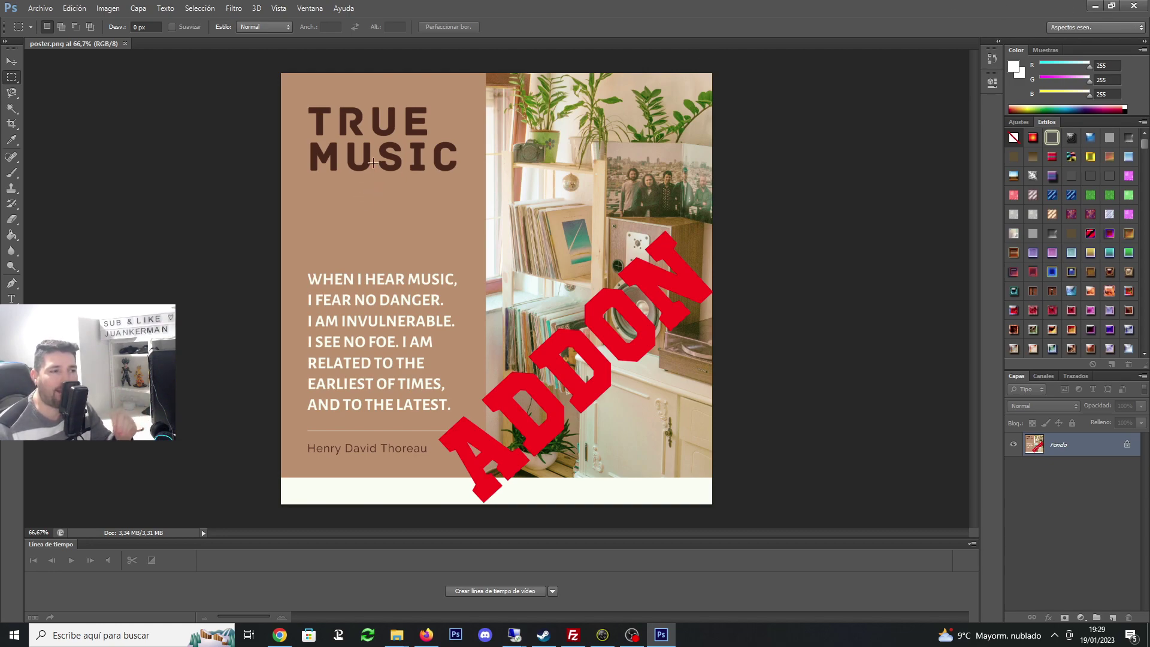
left_click(1095, 6)
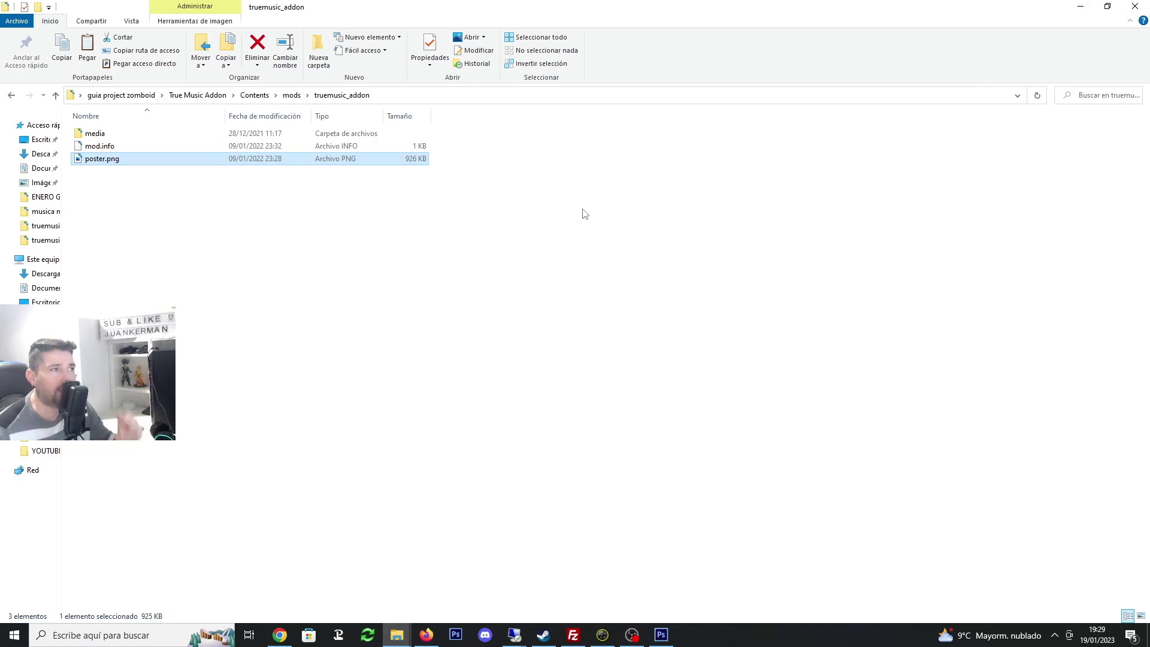
Open mod.info with Bloc de notas, without making it the default application for .info files
left_click(110, 148)
right_click(109, 150)
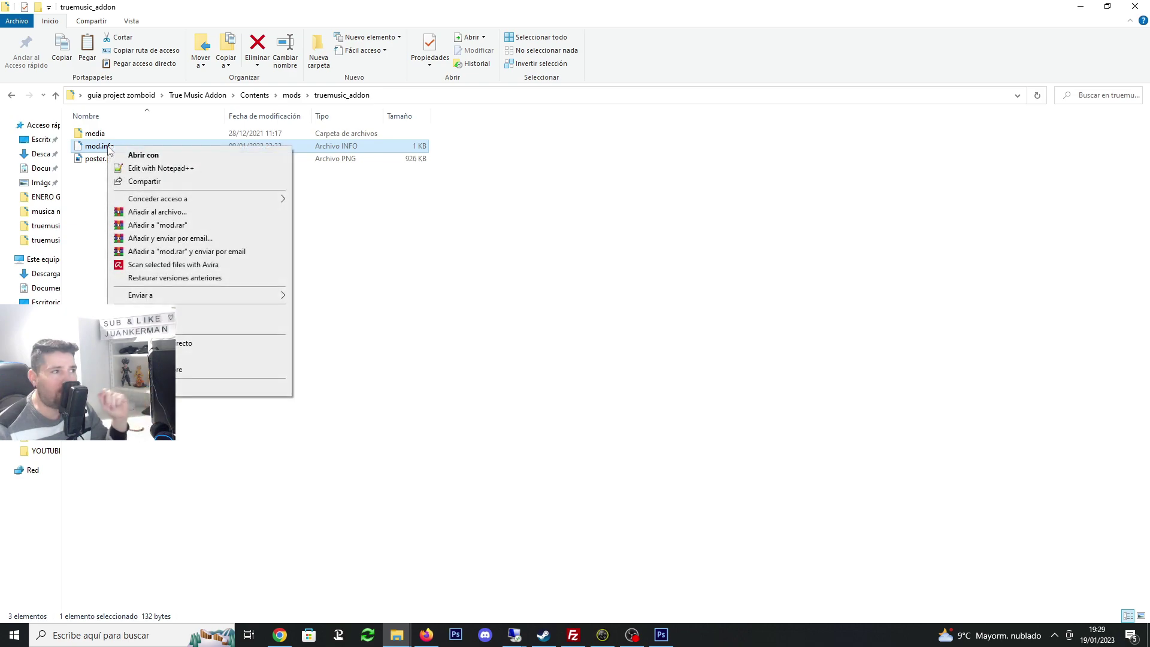
left_click(169, 155)
left_click(523, 207)
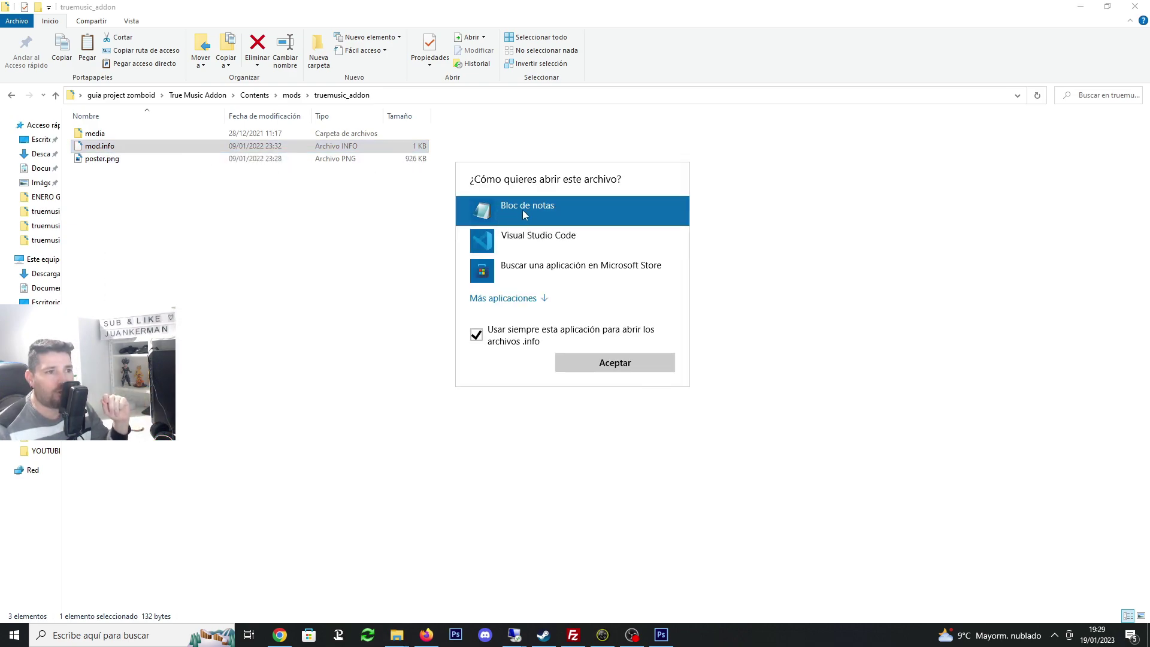
left_click(476, 335)
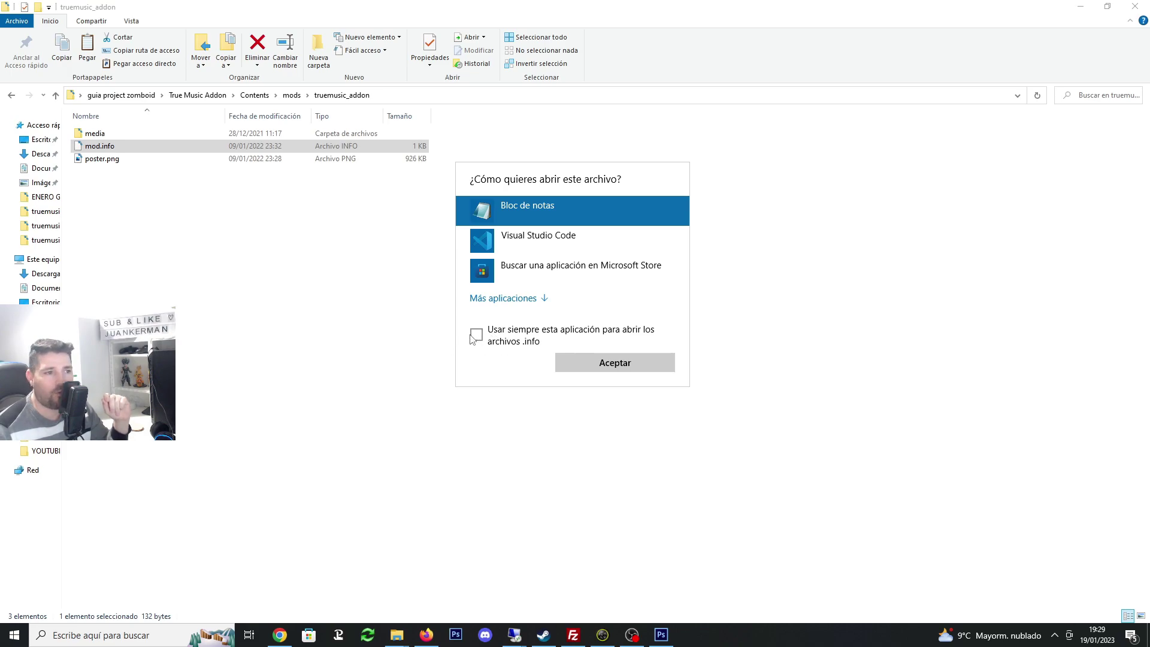
left_click(624, 364)
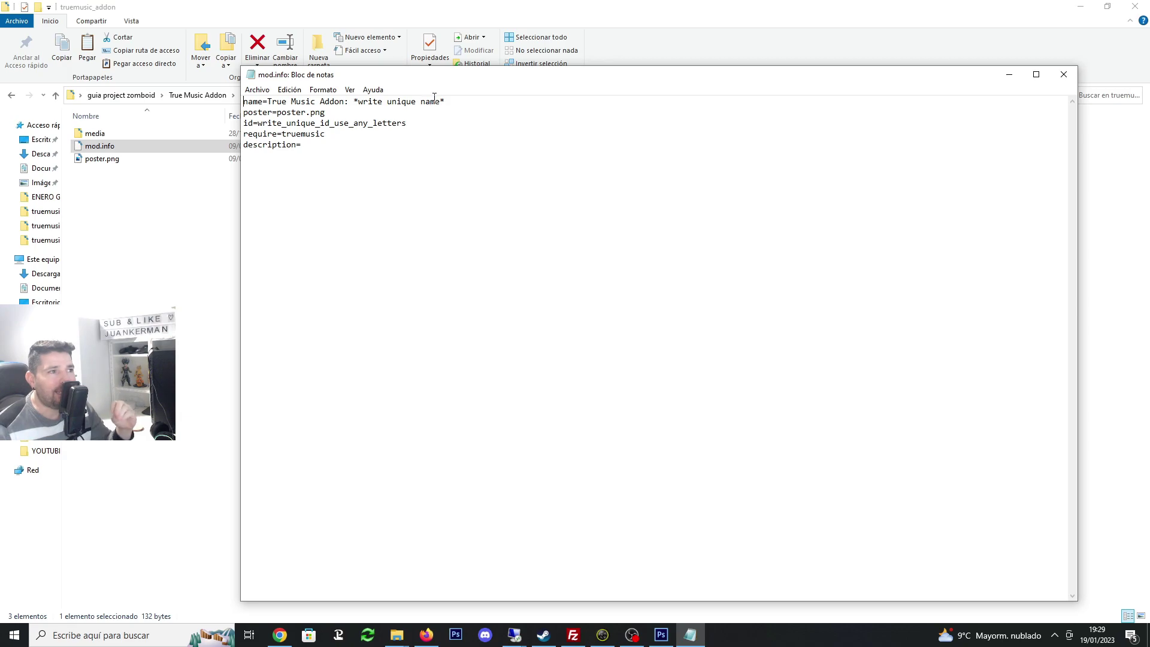
Replace the *write unique name* placeholder on the name line of mod.info with prueba555
left_click_drag(456, 103, 354, 106)
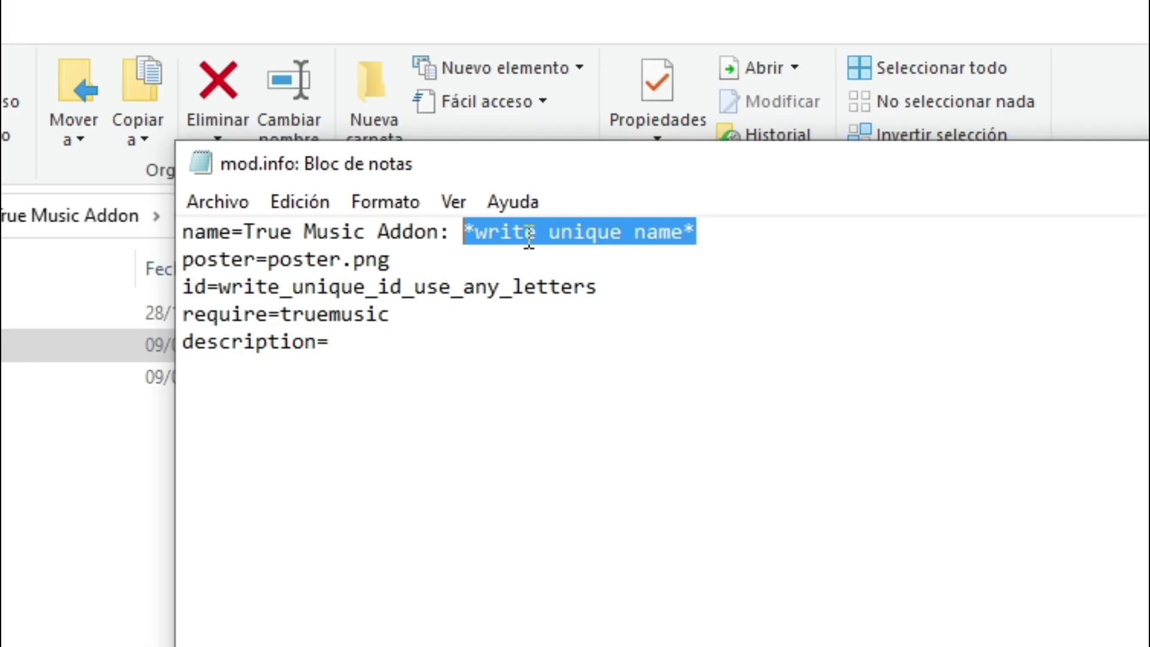
left_click(586, 237)
left_click_drag(696, 240, 459, 234)
key("BackSpace")
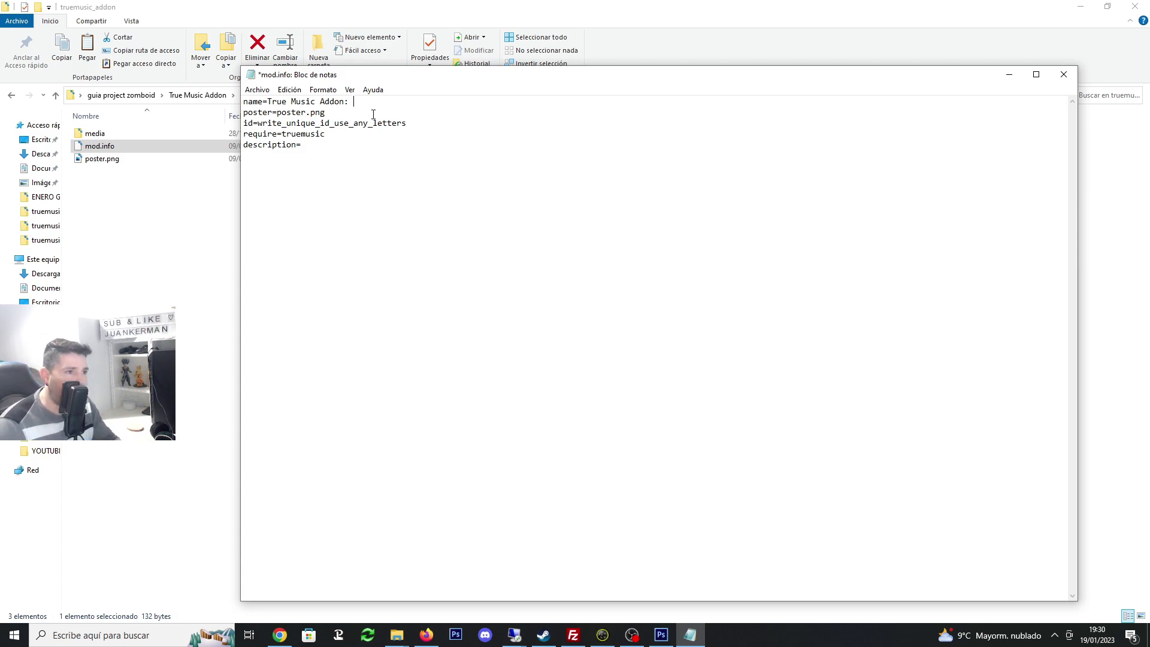
type("prueba")
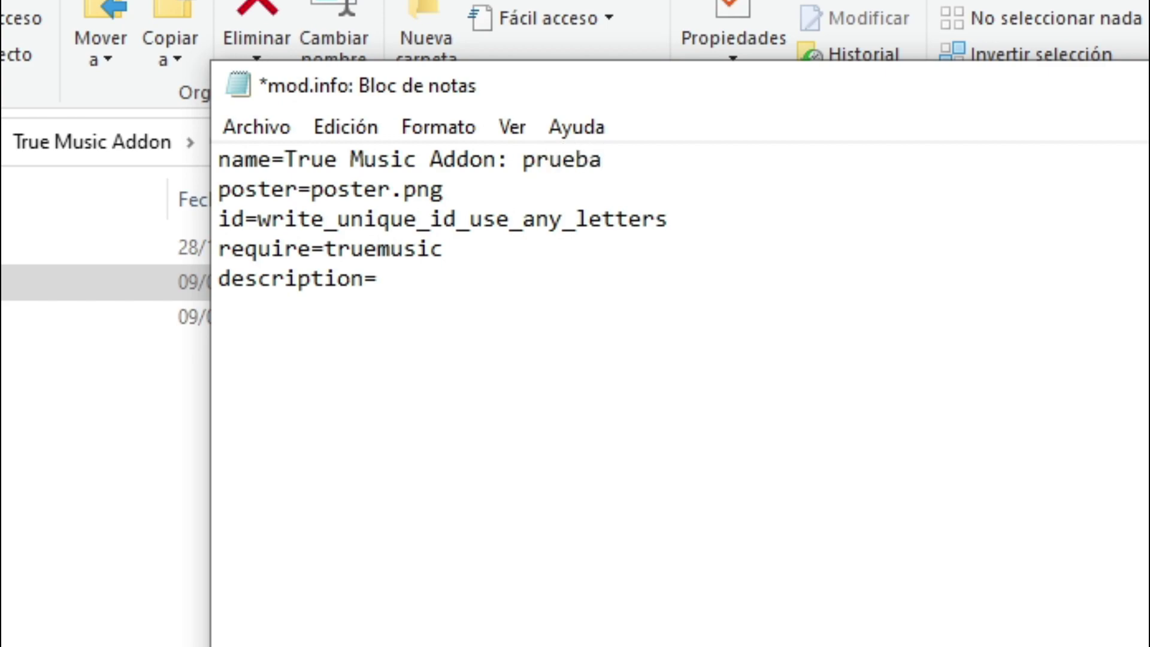
type("555")
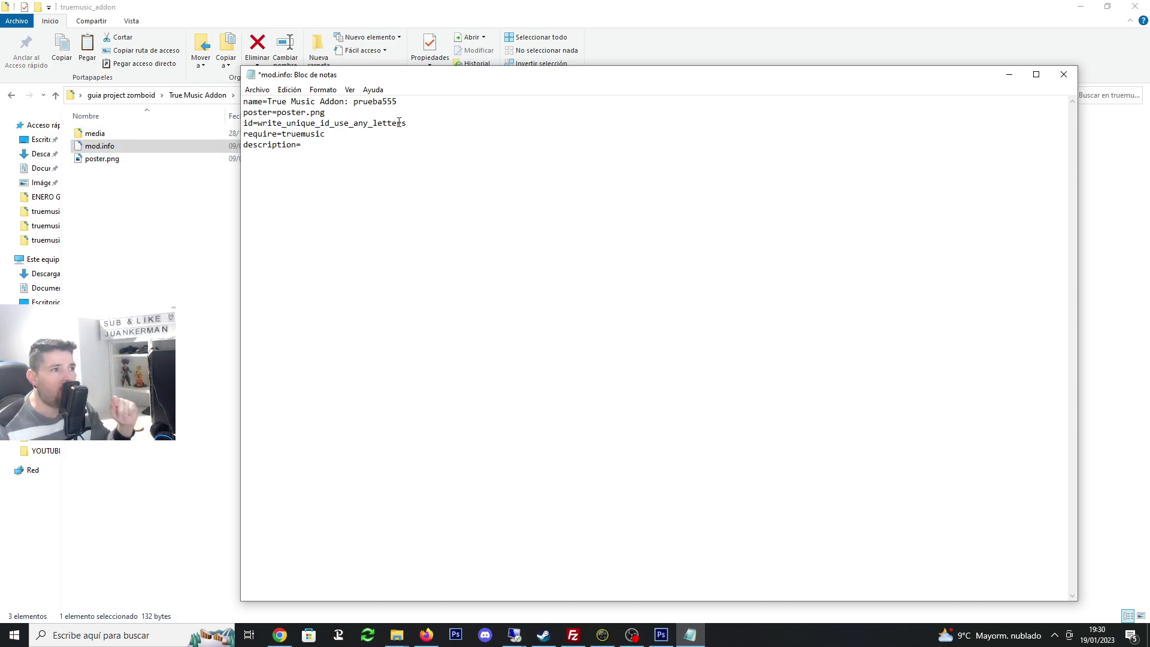
Replace the placeholder on the id line with prueba555, copied from the name line
left_click_drag(408, 124, 259, 124)
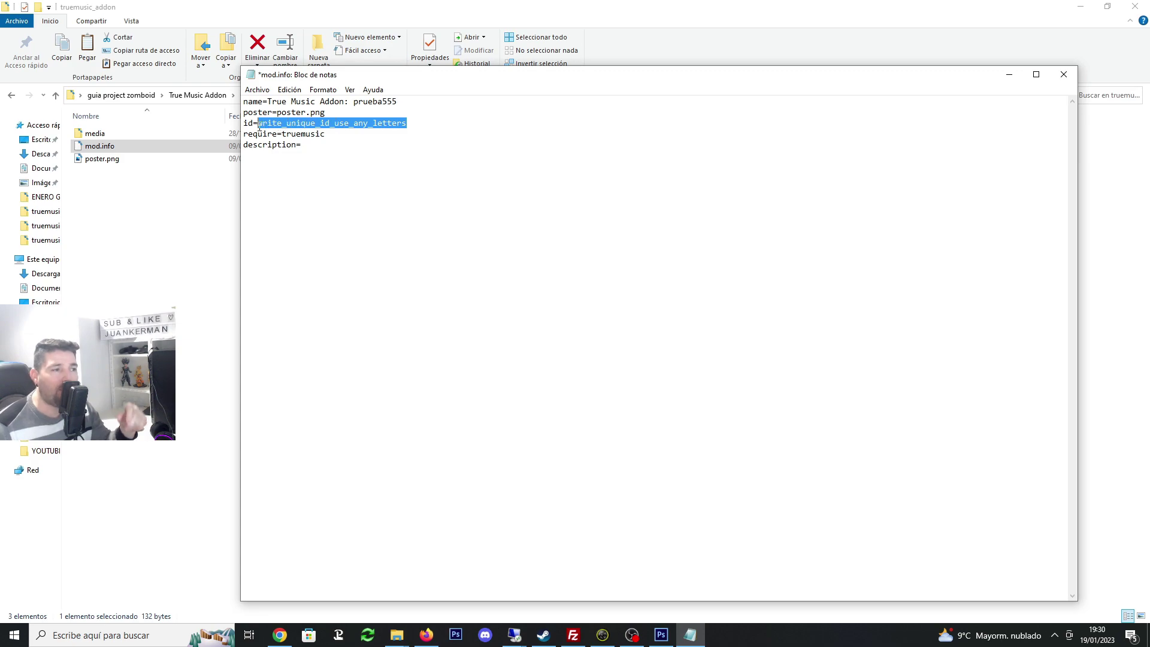
key("BackSpace")
left_click_drag(398, 101, 352, 102)
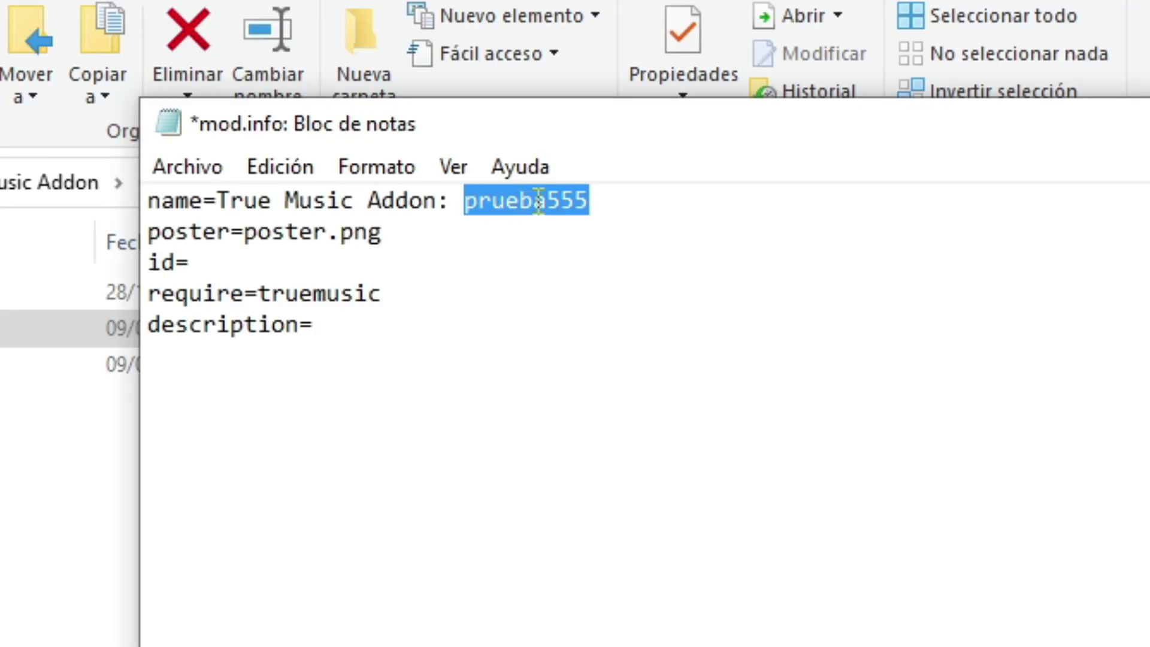
right_click(390, 101)
left_click(604, 298)
right_click(519, 206)
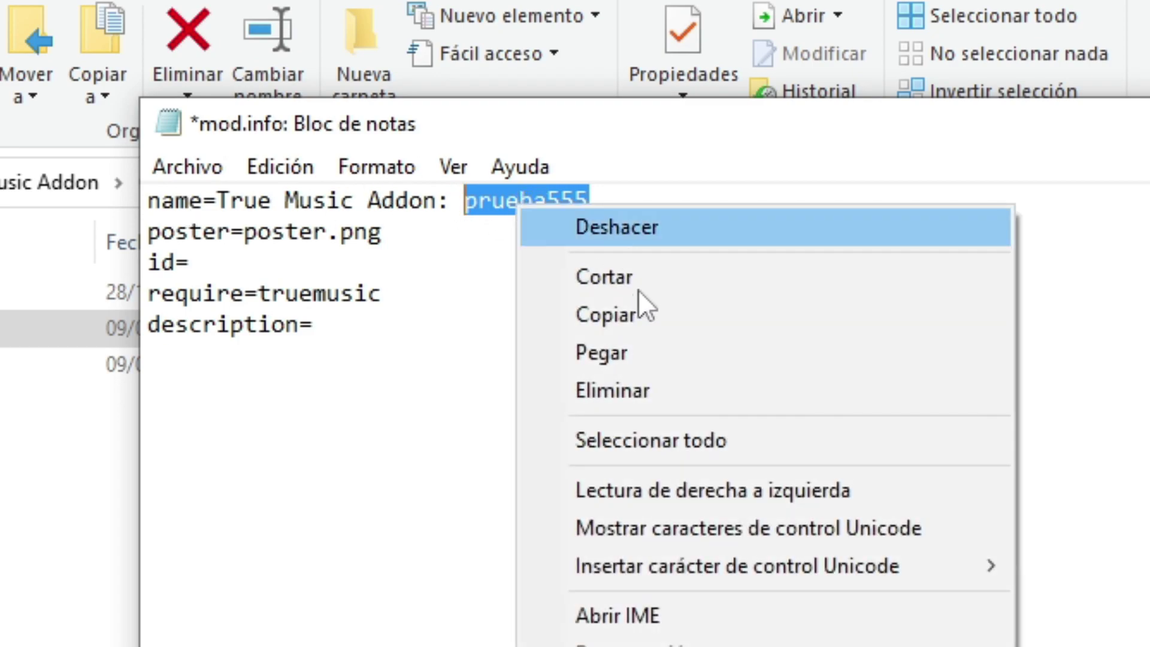
left_click(601, 313)
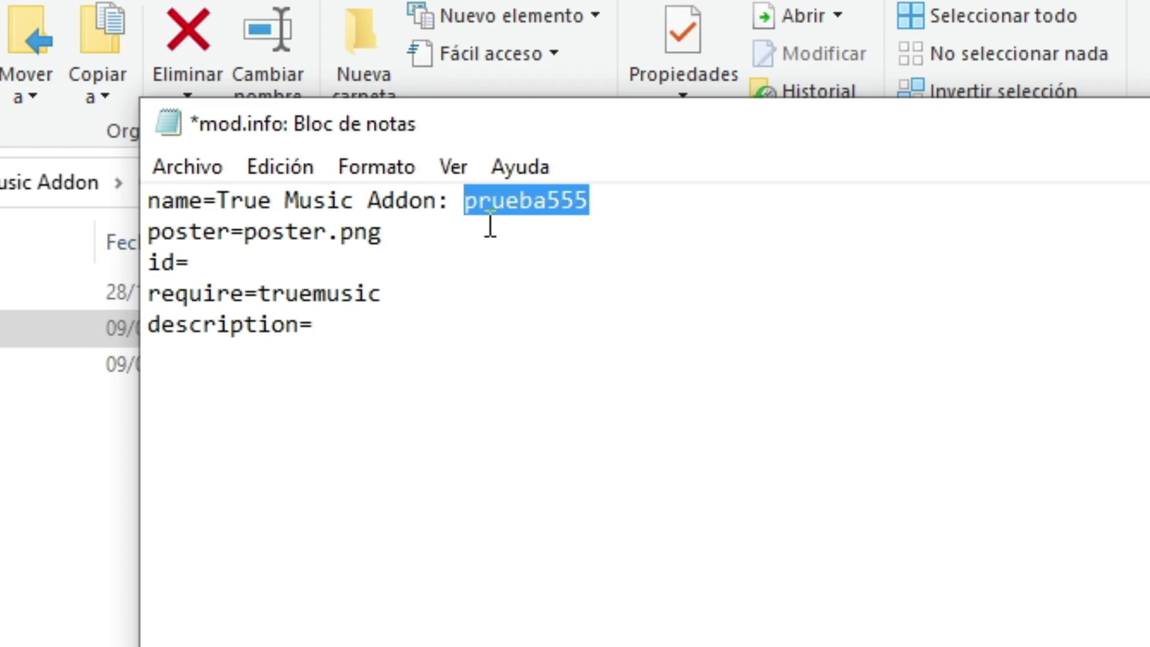
left_click(246, 264)
key("ctrl+v")
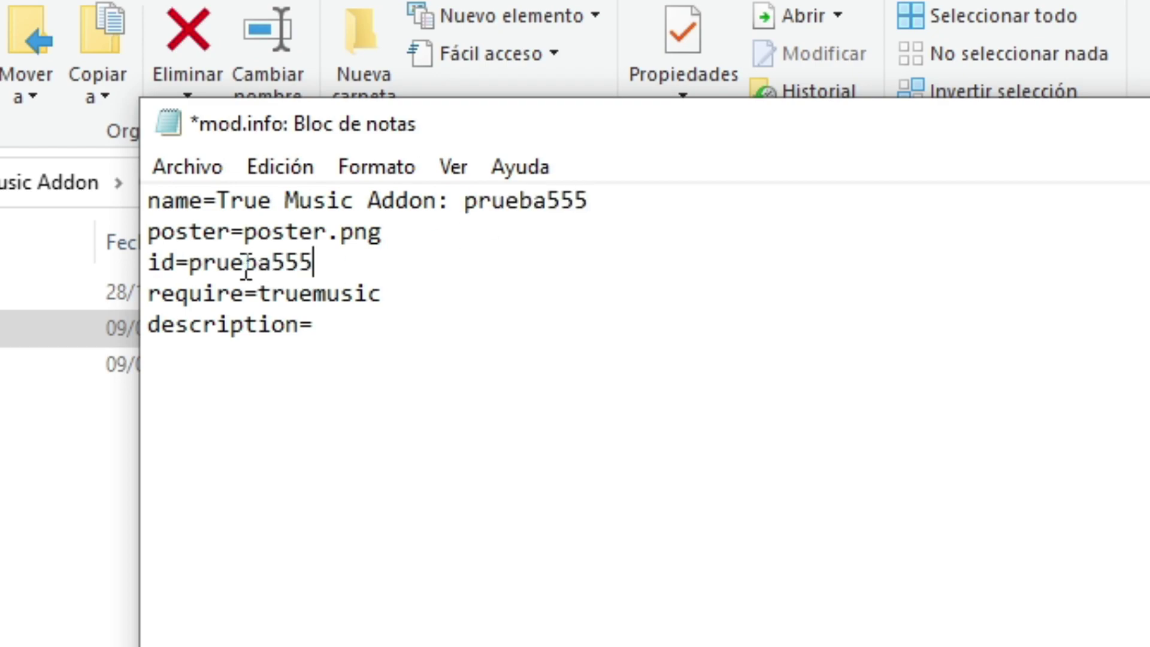
Fill in the description line of mod.info with "un mod de prueba"
left_click_drag(179, 275, 189, 279)
left_click(287, 263)
left_click_drag(351, 272, 216, 263)
left_click(179, 263)
left_click_drag(328, 266, 189, 260)
left_click(401, 294)
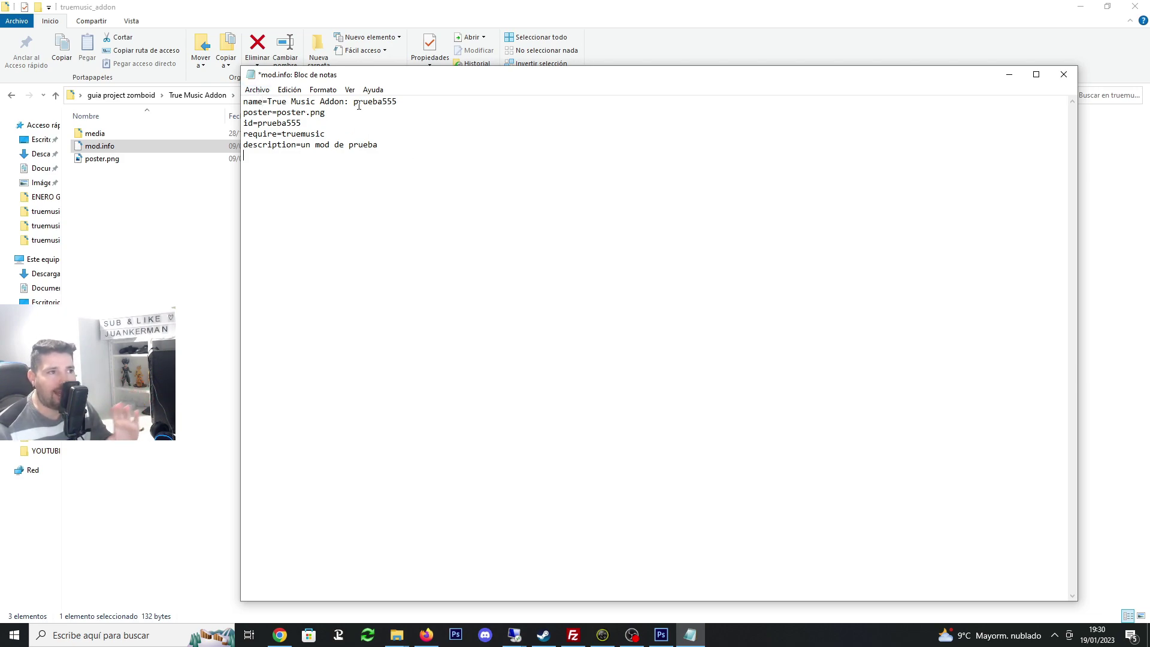
left_click_drag(394, 105, 258, 124)
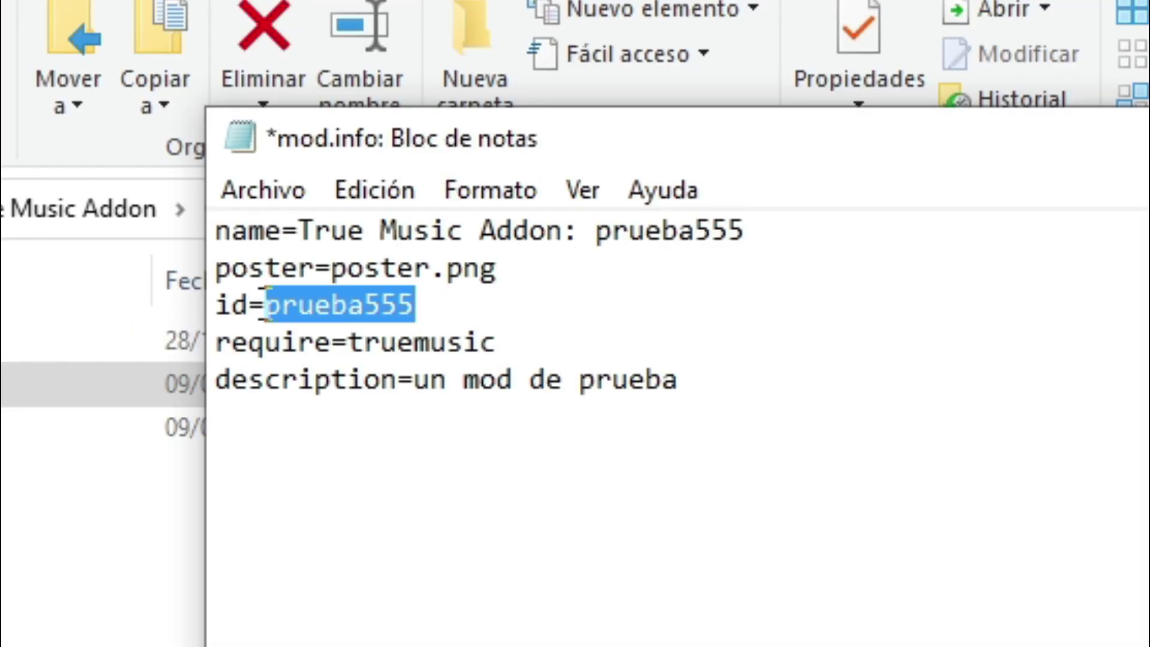
left_click(407, 304)
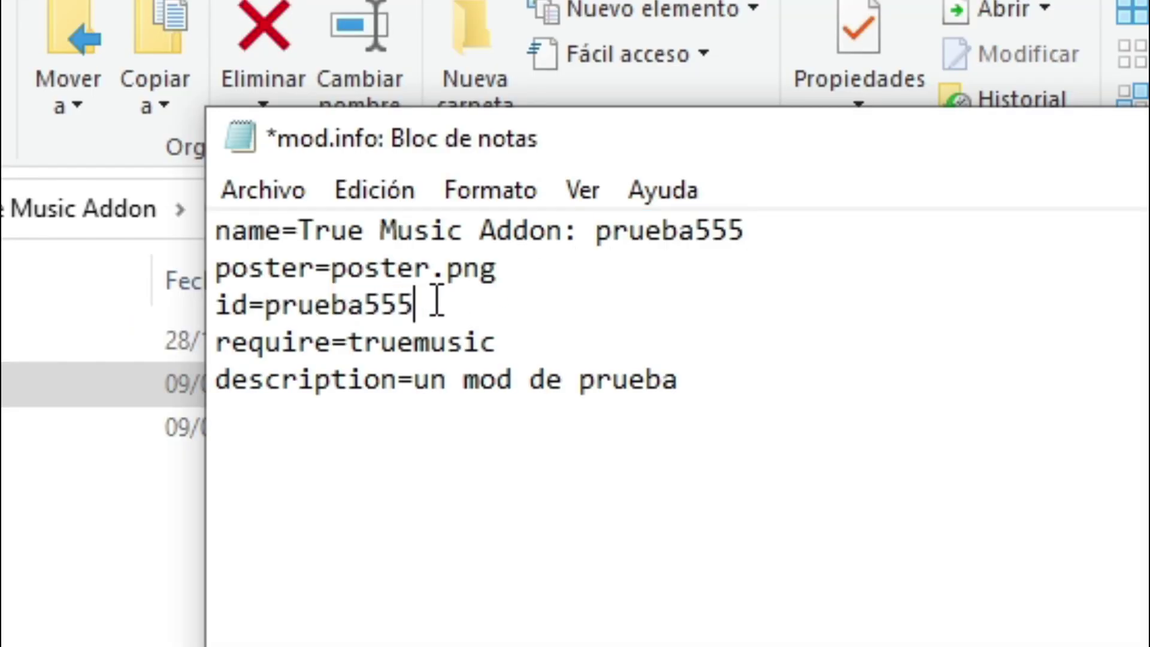
left_click_drag(437, 302, 294, 304)
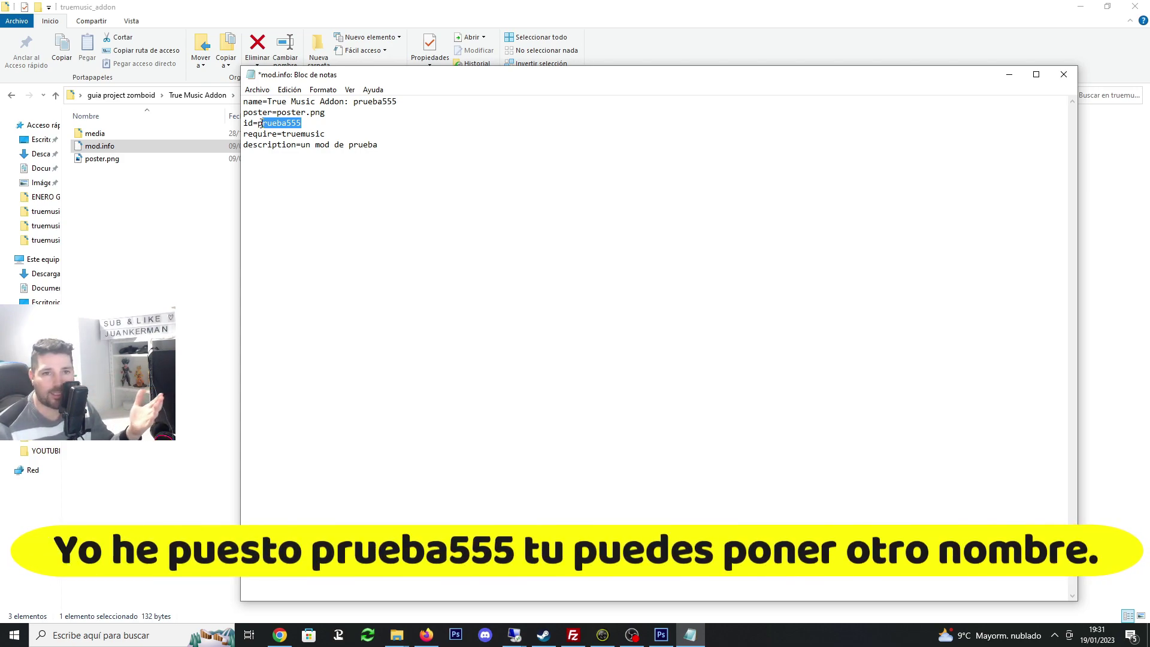
left_click(307, 125)
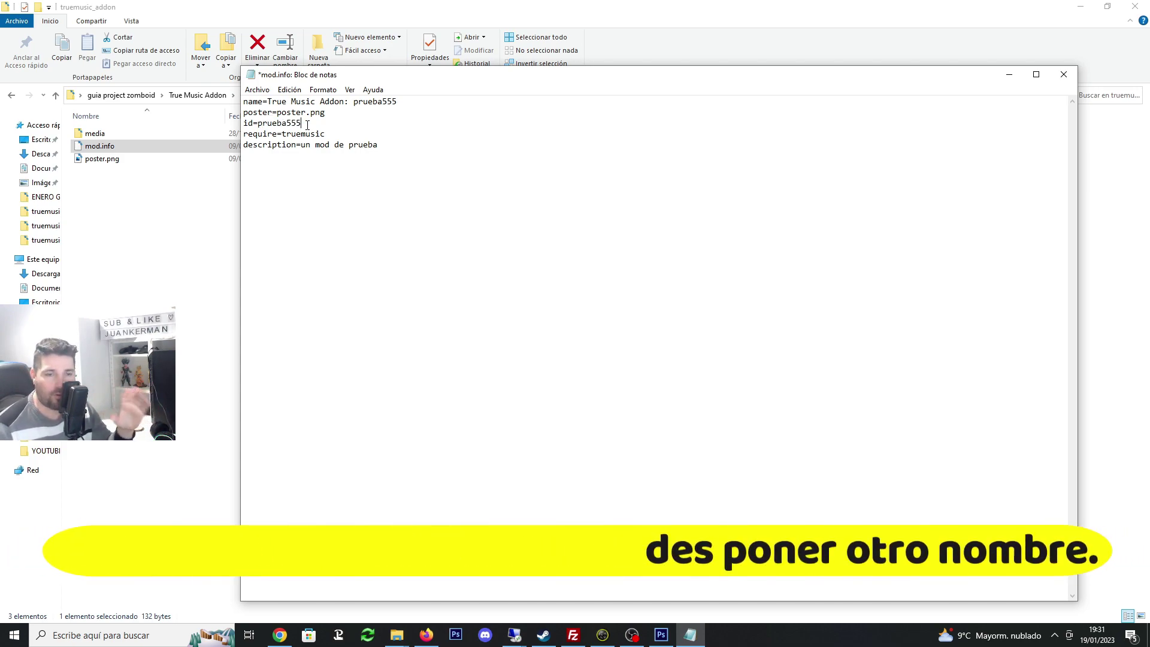
left_click_drag(307, 125, 259, 122)
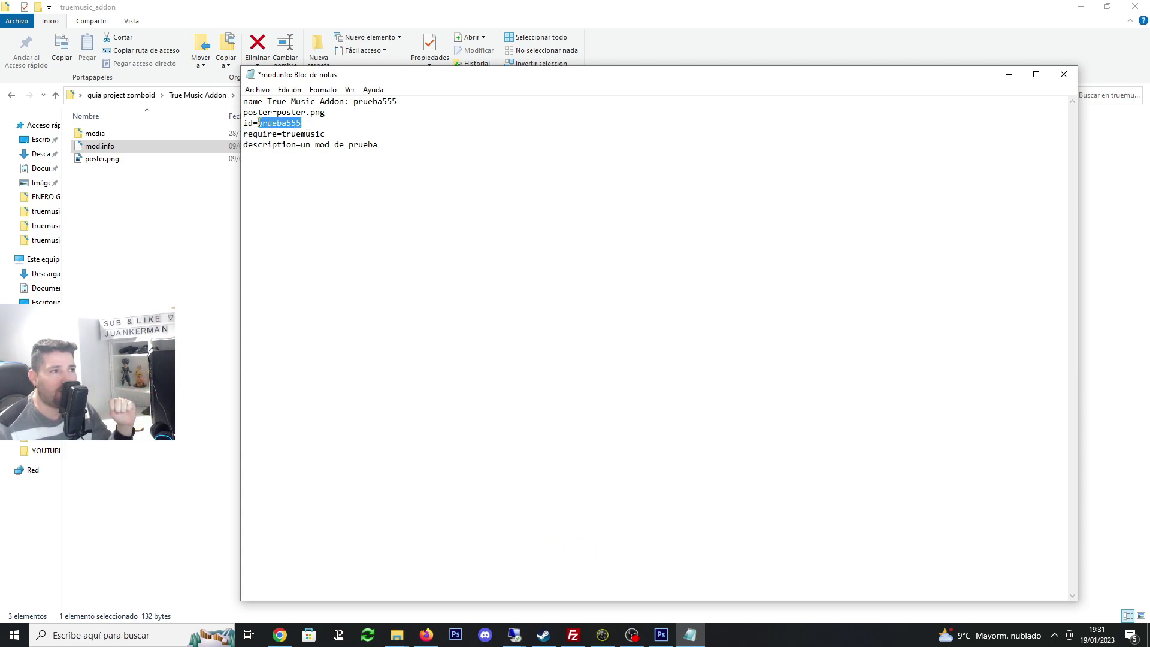
Save the edited mod.info file and close it
left_click(257, 89)
left_click(282, 142)
left_click(402, 136)
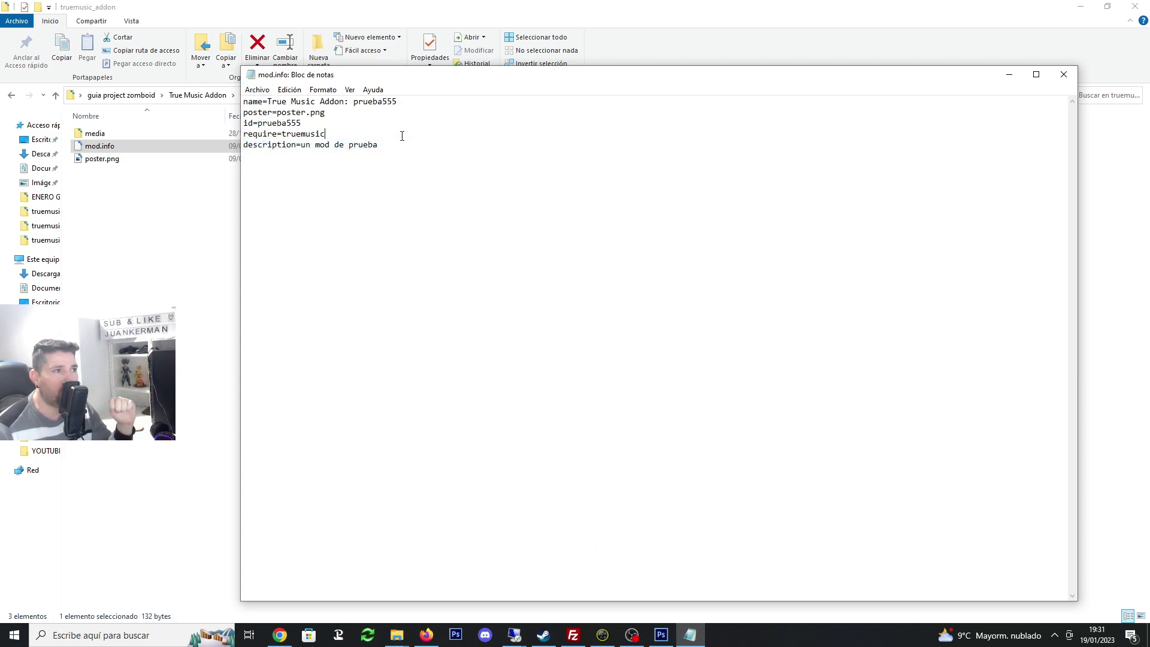
left_click(1064, 74)
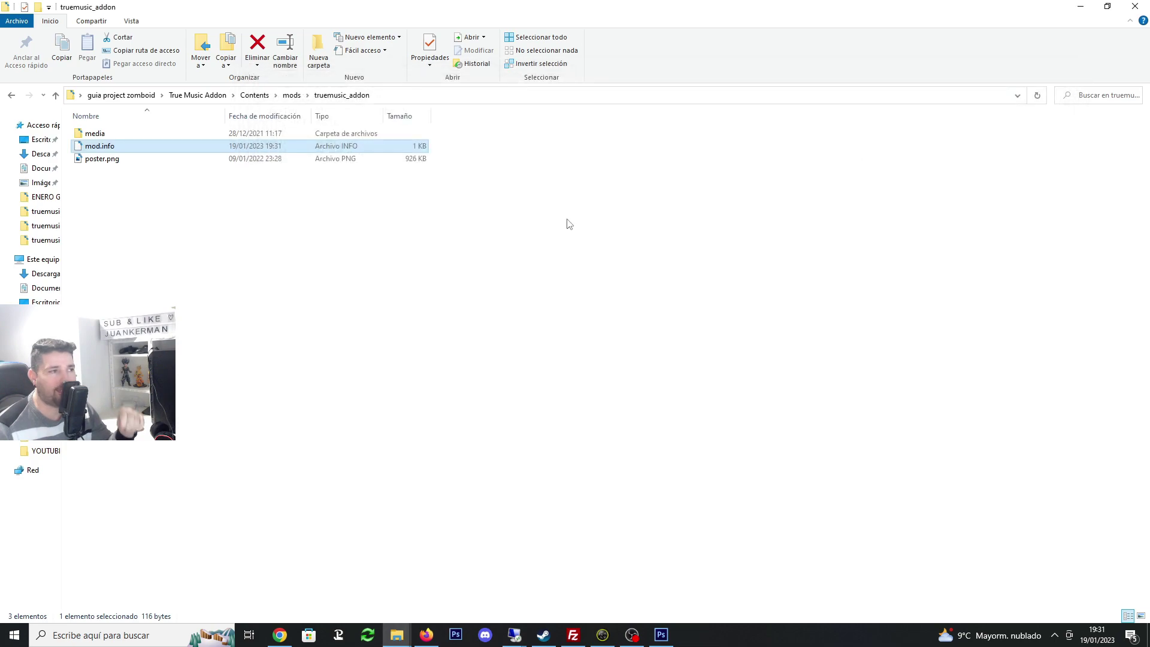
Open the yourMusic folder inside the addon's media folder
left_click(102, 137)
double_click(95, 134)
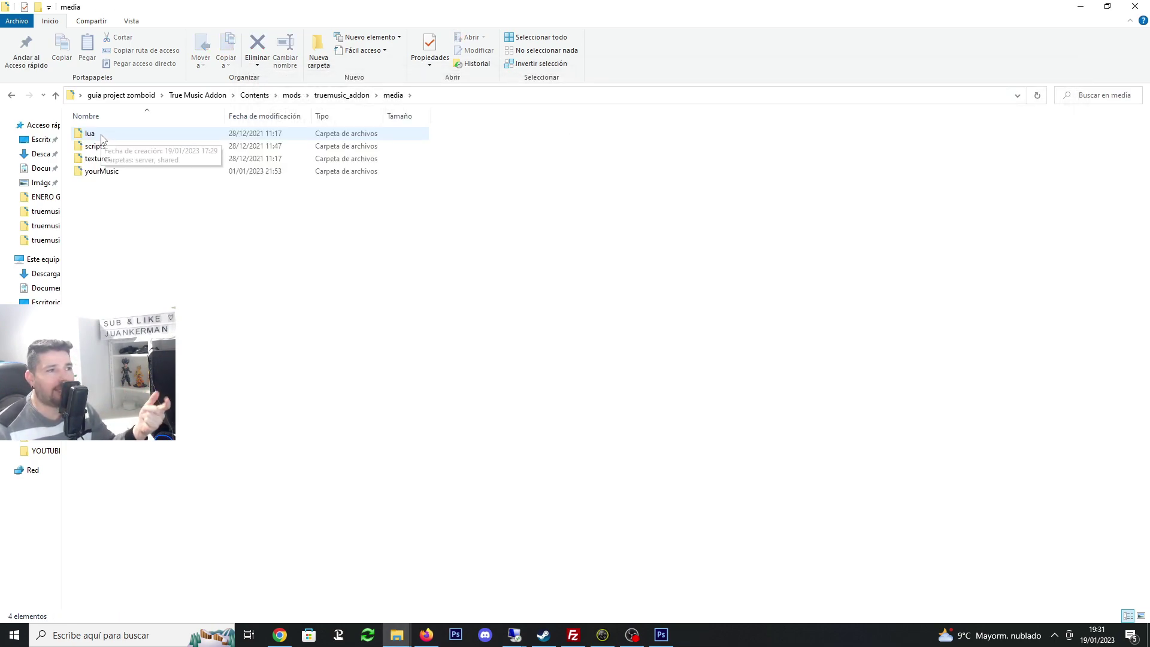
left_click(105, 172)
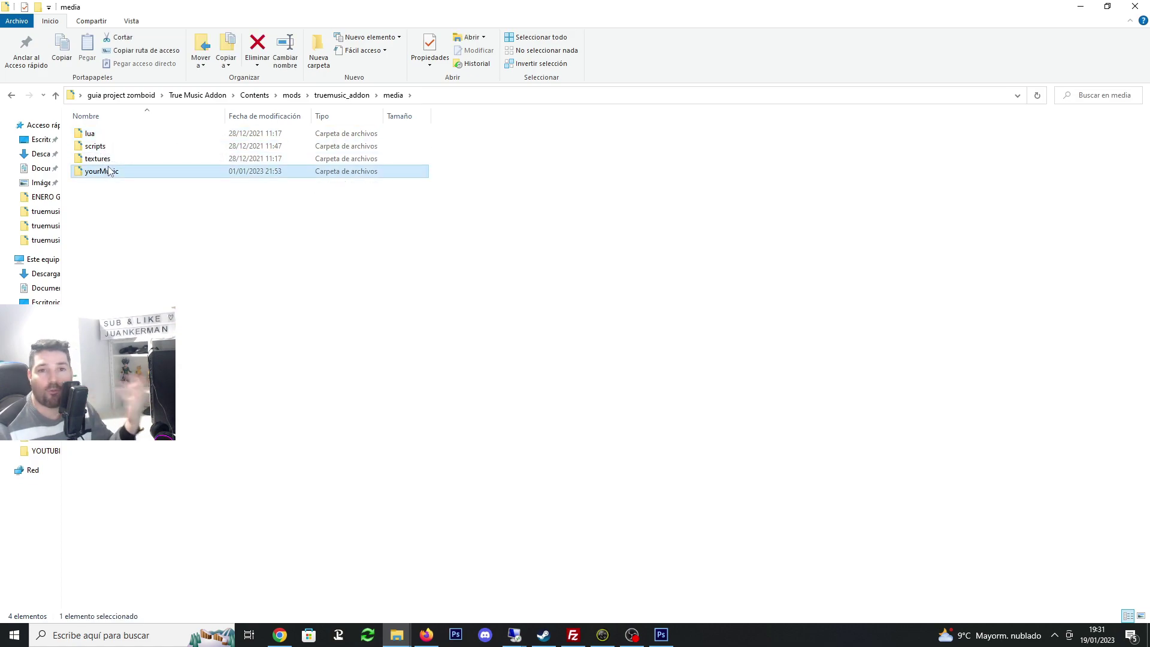
double_click(108, 172)
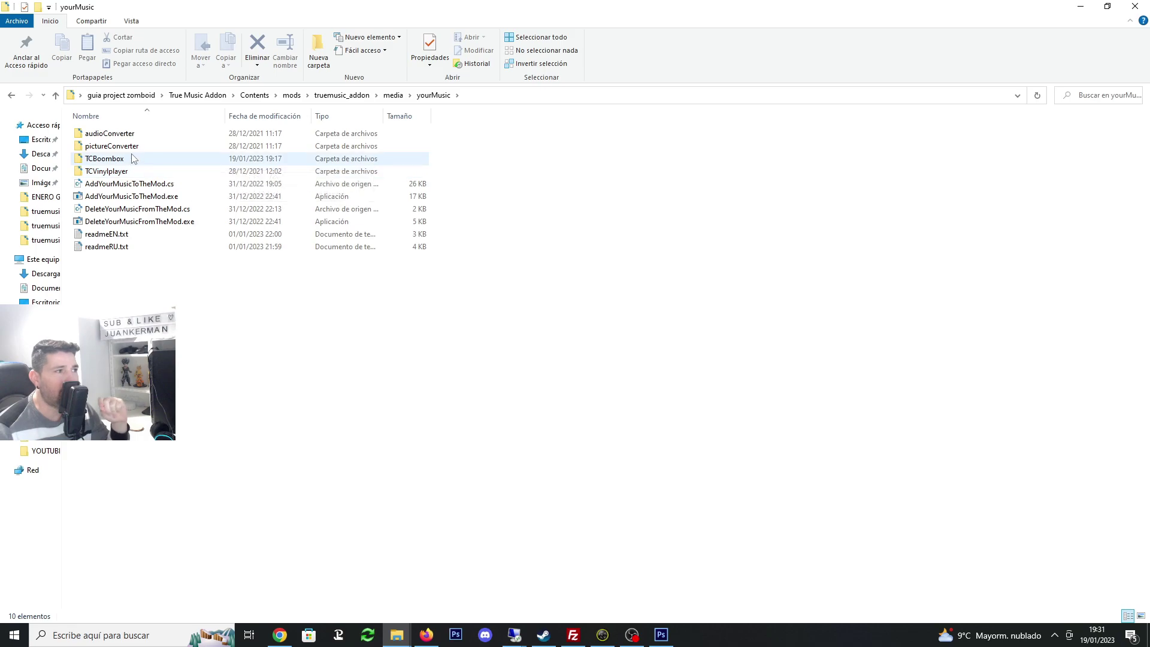
Open the TCBoombox folder inside yourMusic
left_click(119, 160)
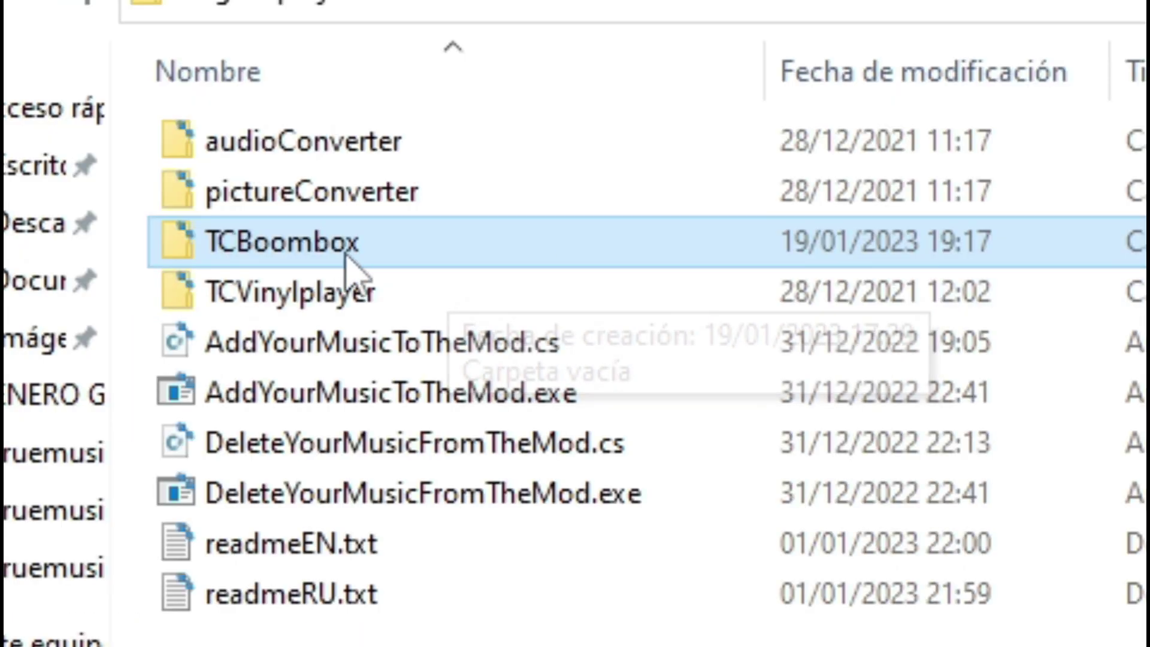
double_click(296, 257)
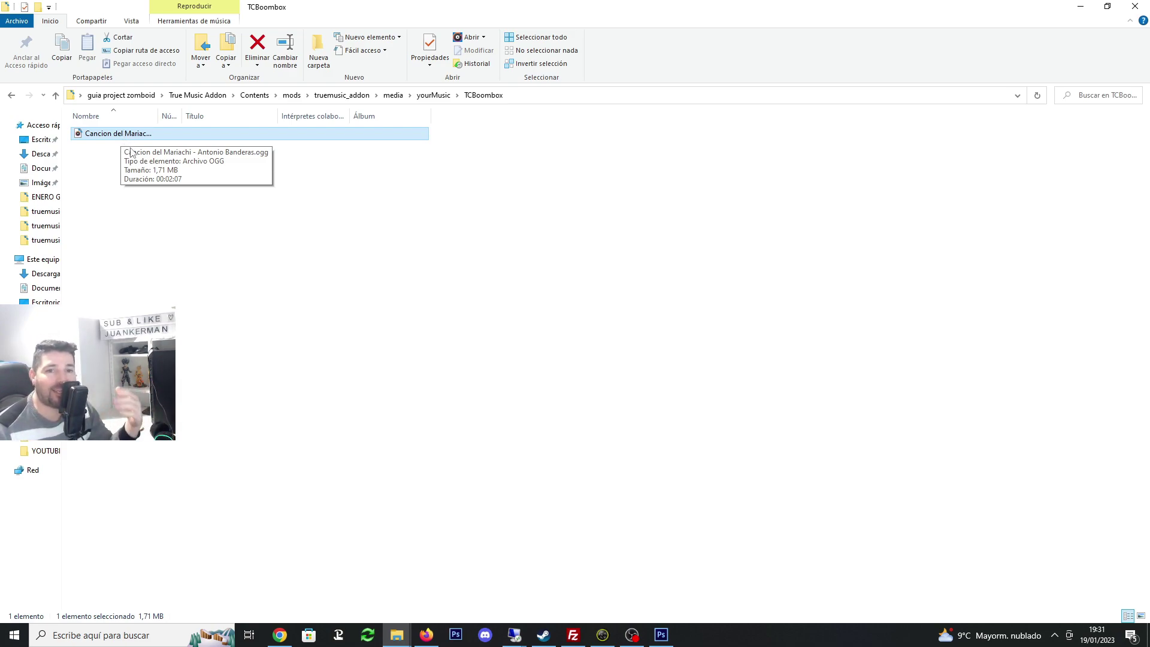
Switch to Firefox and review the "descargar cancion youtube" search results, including the SnapSave YouTube-to-MP3 page
key("alt+Tab")
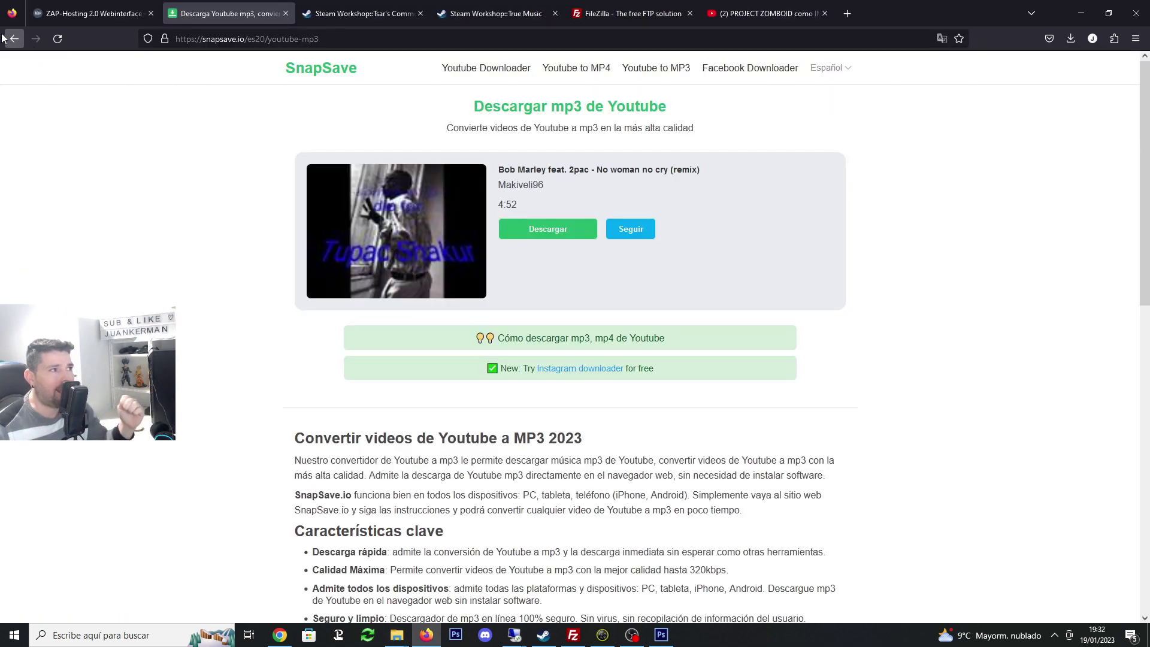
left_click(14, 39)
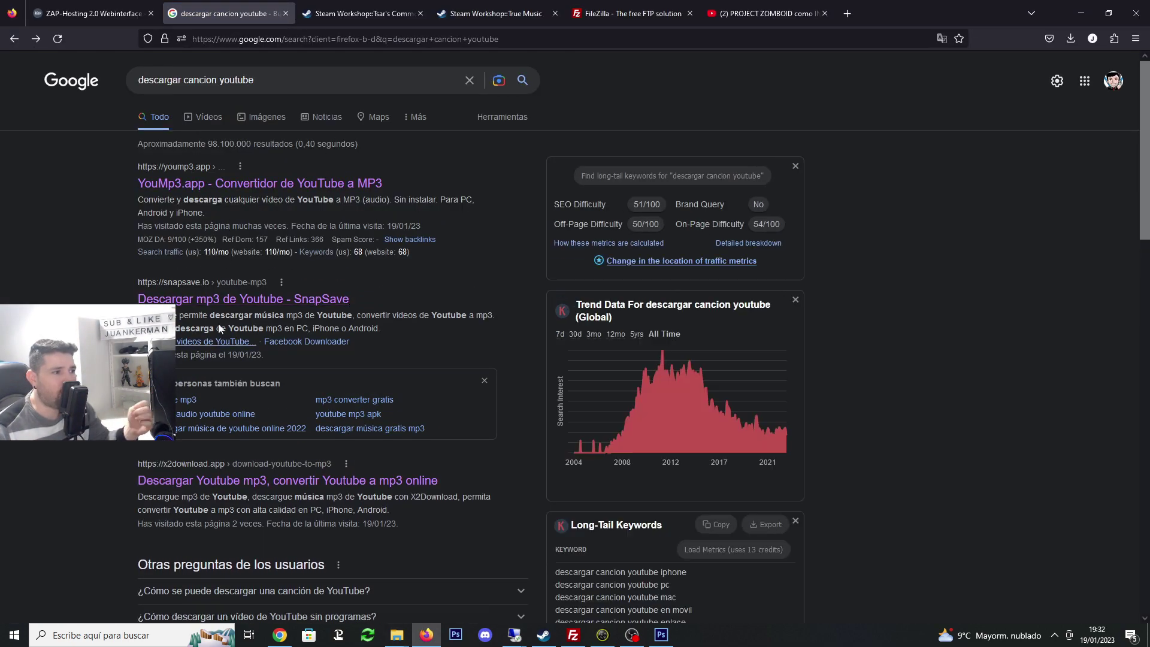
left_click_drag(254, 80, 147, 72)
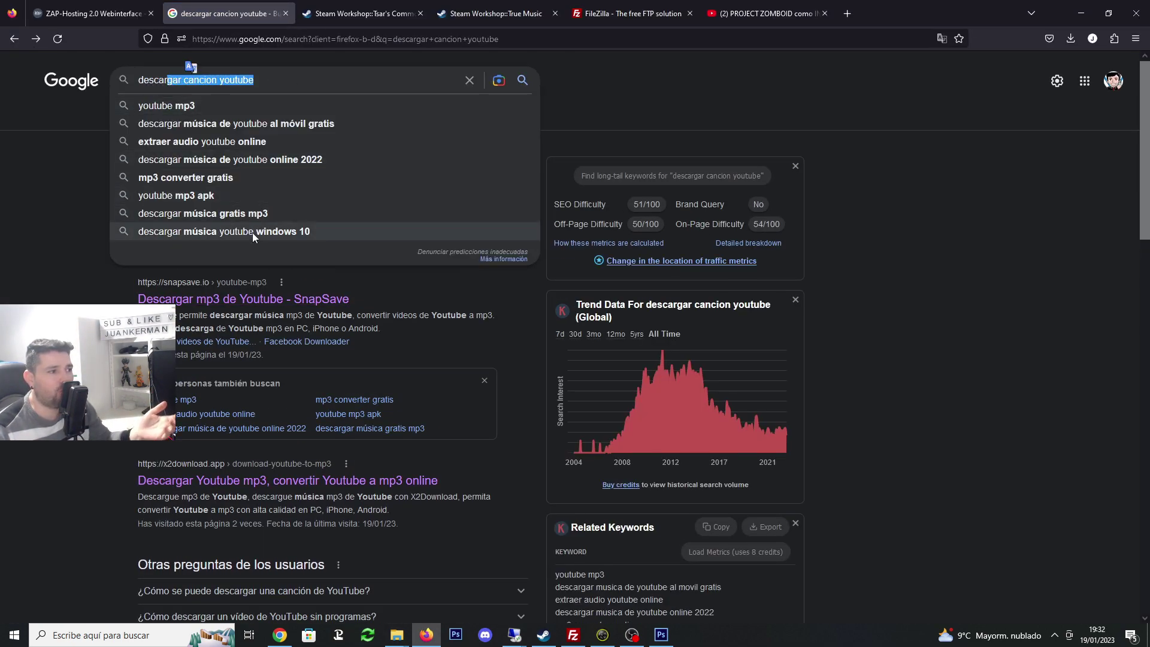
scroll(38, 229, "down", 1)
left_click(216, 226)
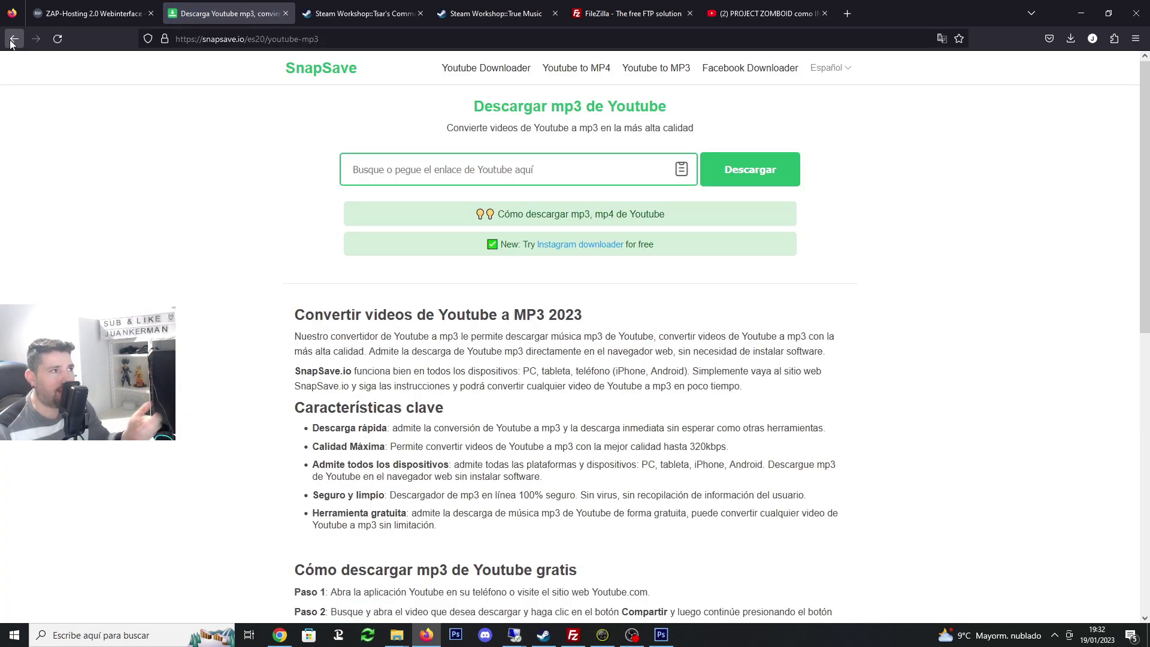
left_click(13, 40)
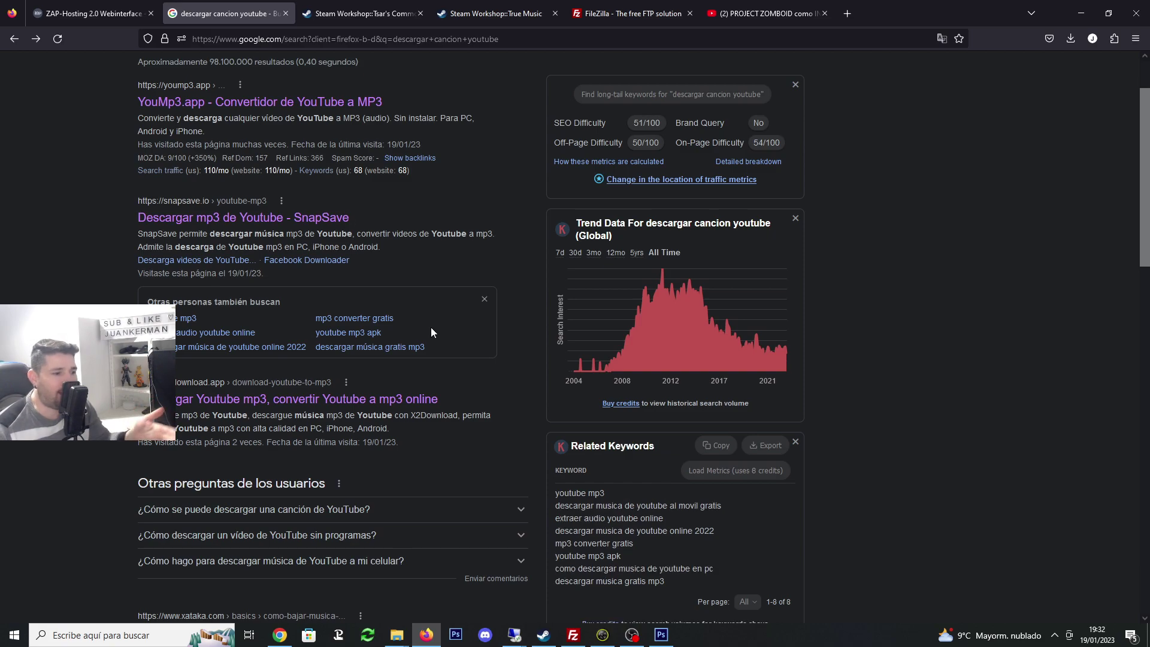
Switch back to File Explorer and check the song file inside the TCBoombox folder
mouse_move(397, 634)
left_click(342, 572)
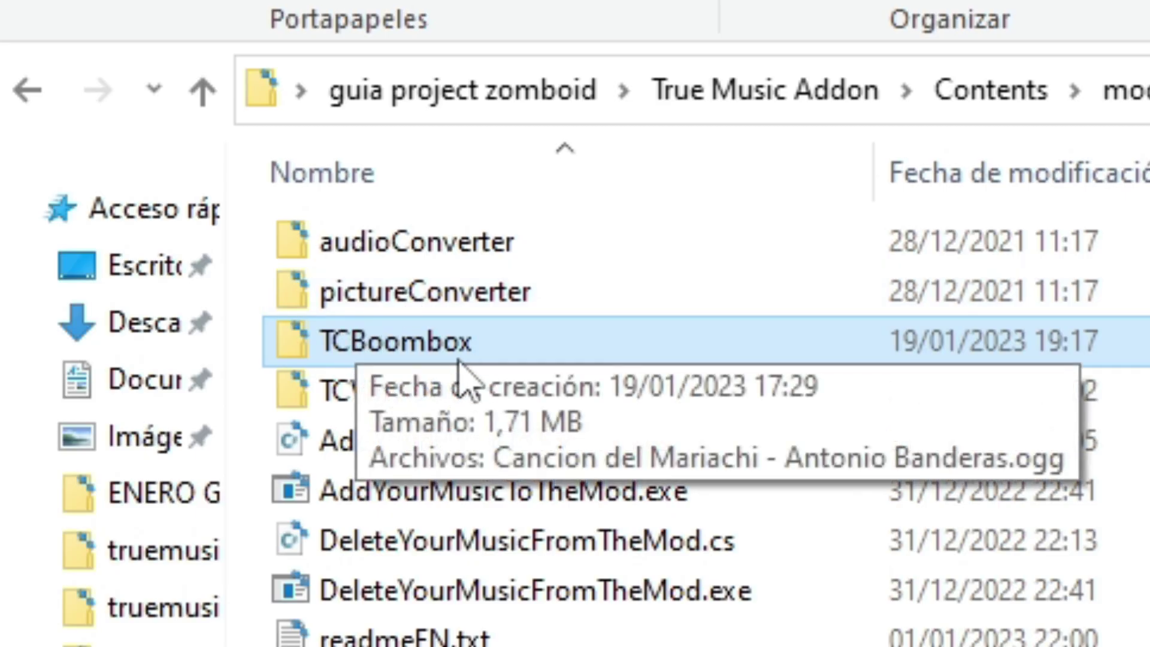
double_click(413, 343)
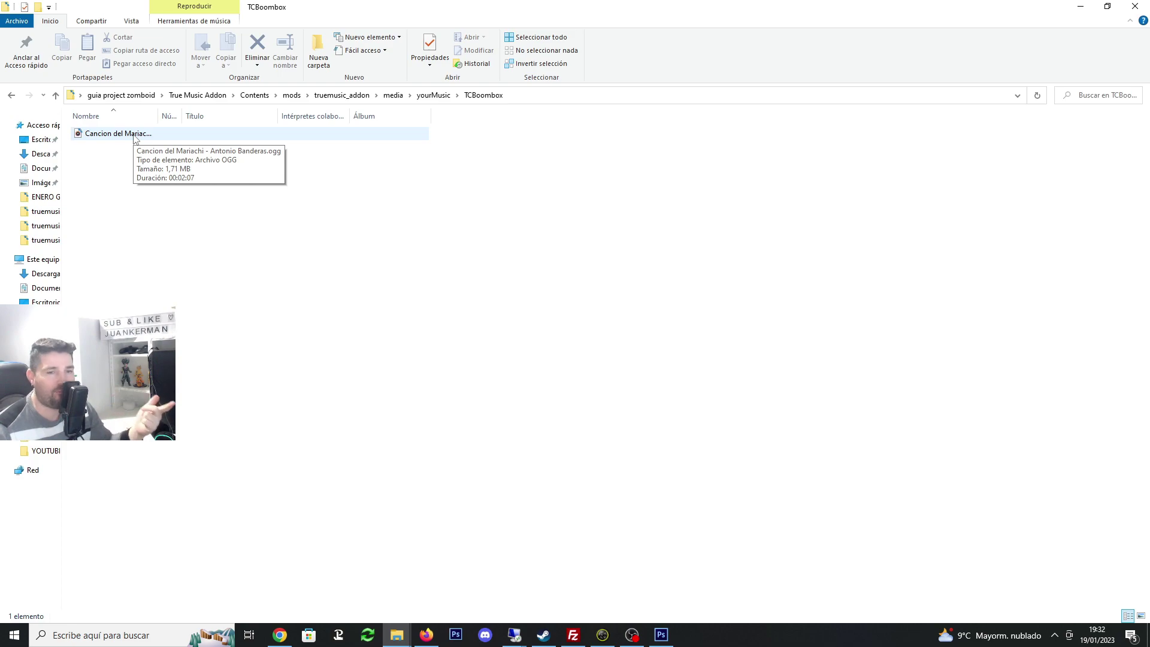
Return to the yourMusic folder, run AddYourMusicToTheMod.exe and dismiss its console window
left_click(56, 97)
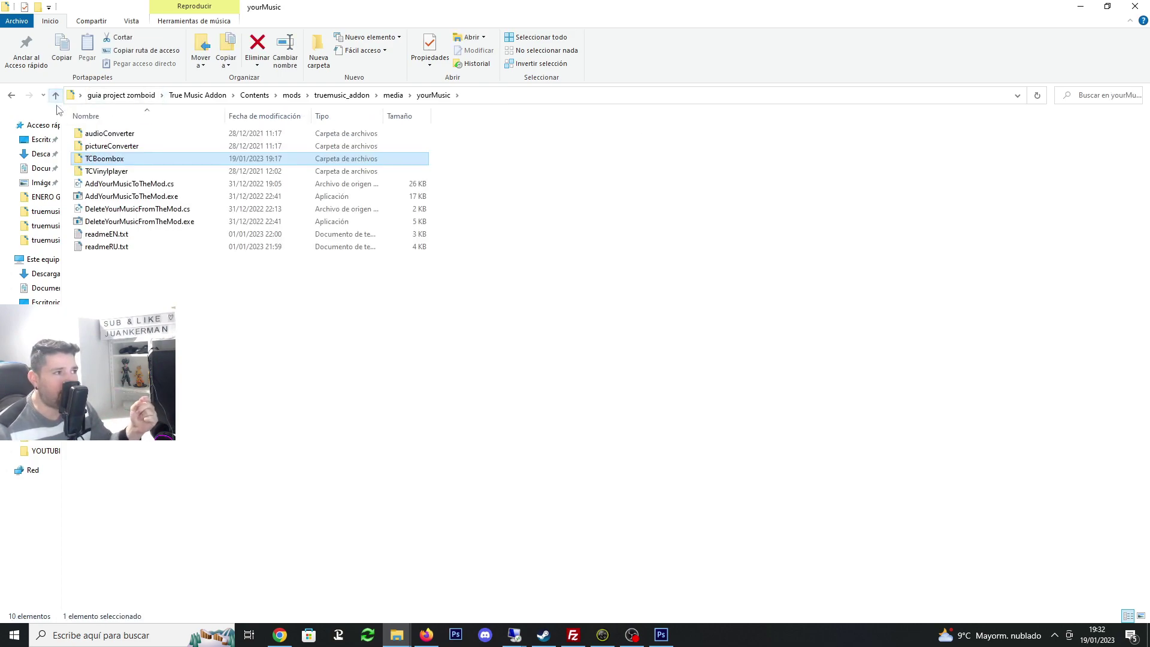
left_click(163, 200)
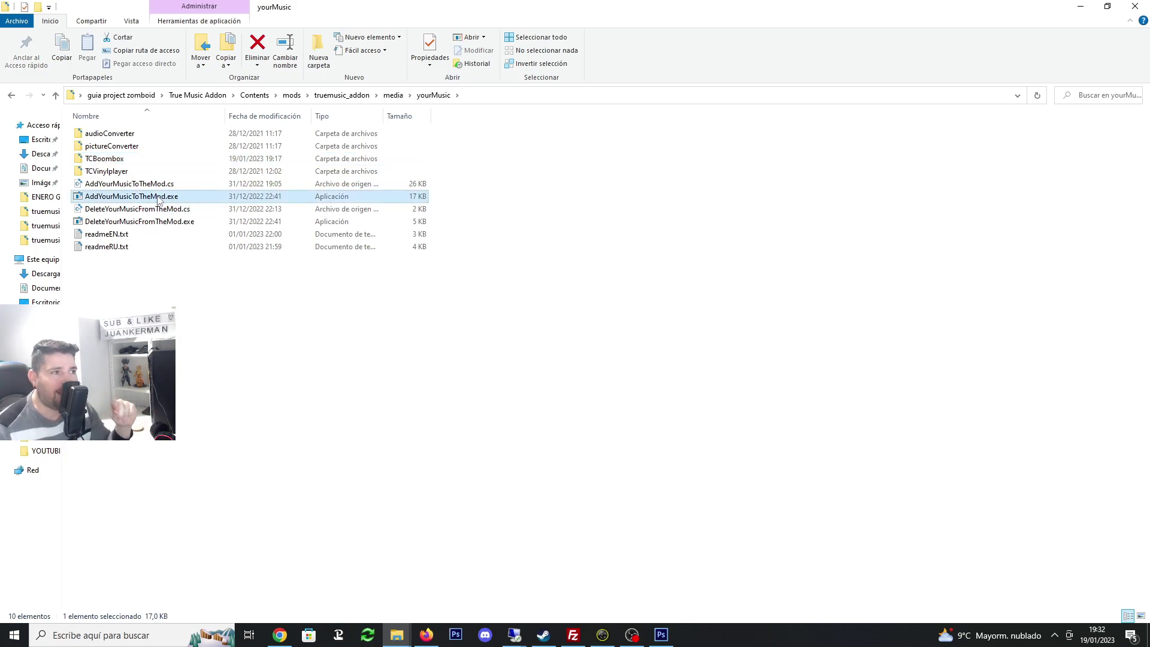
double_click(159, 199)
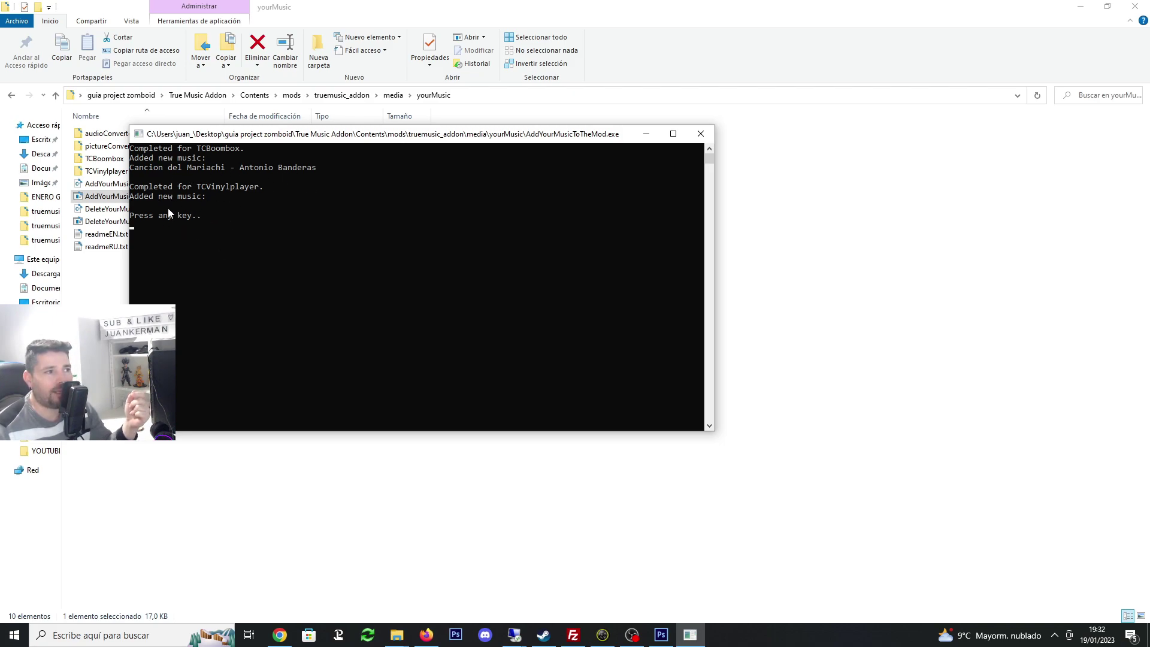
key("Return")
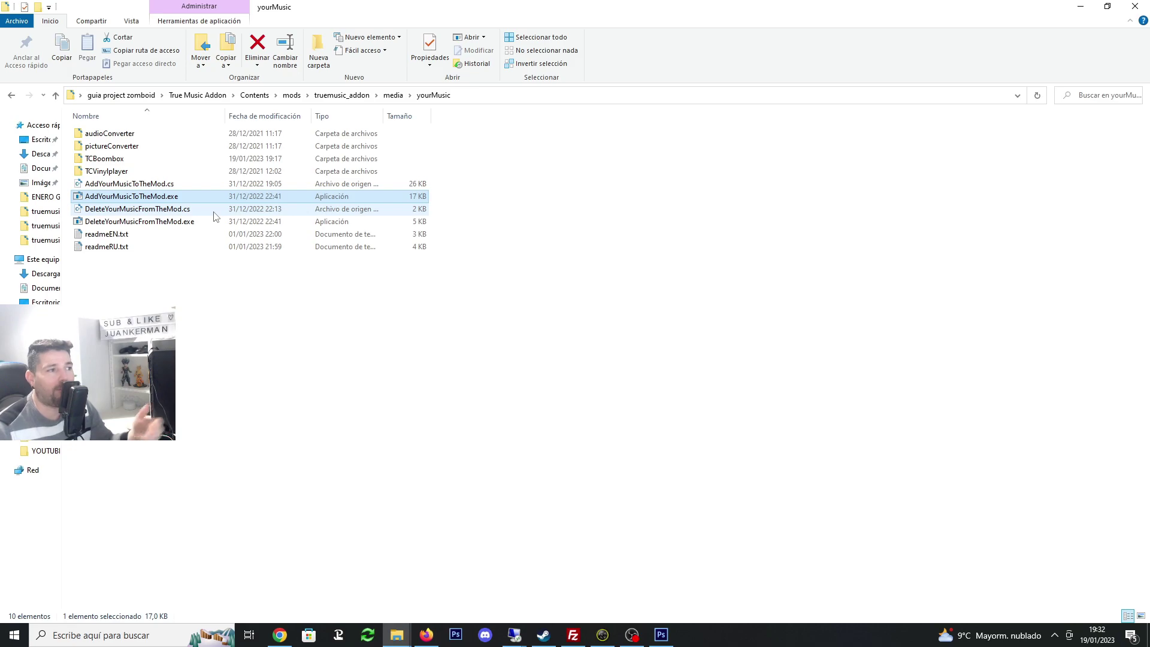
Open the TCBoombox folder and widen the name column to read the song's full file name and extension
double_click(112, 161)
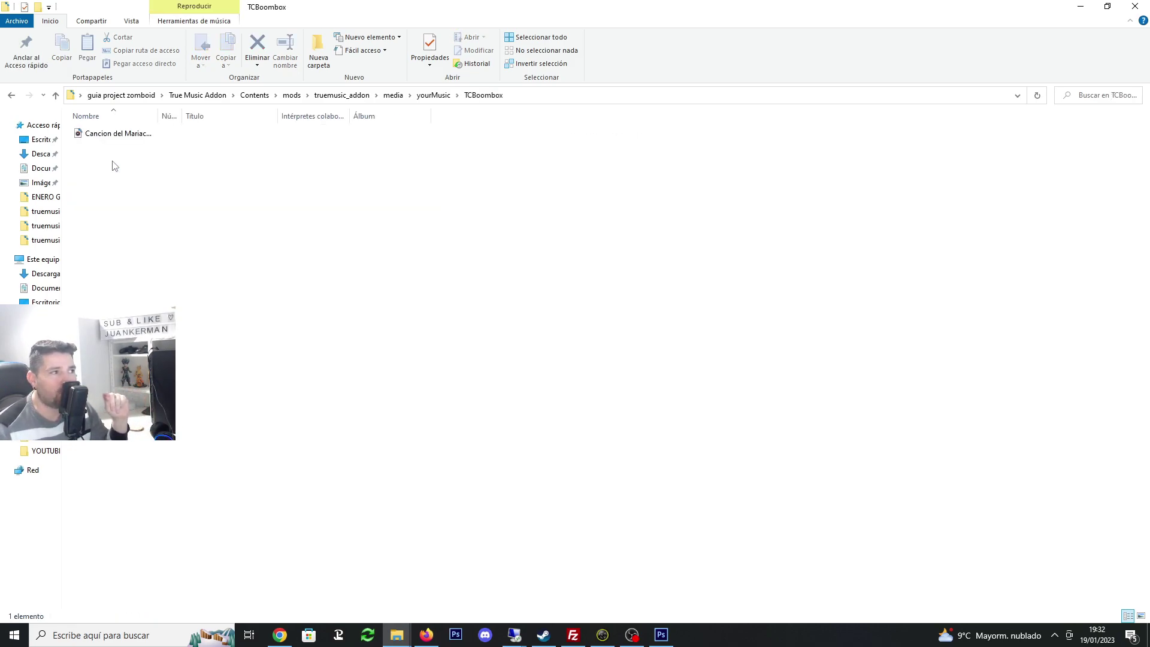
left_click(126, 137)
left_click(124, 182)
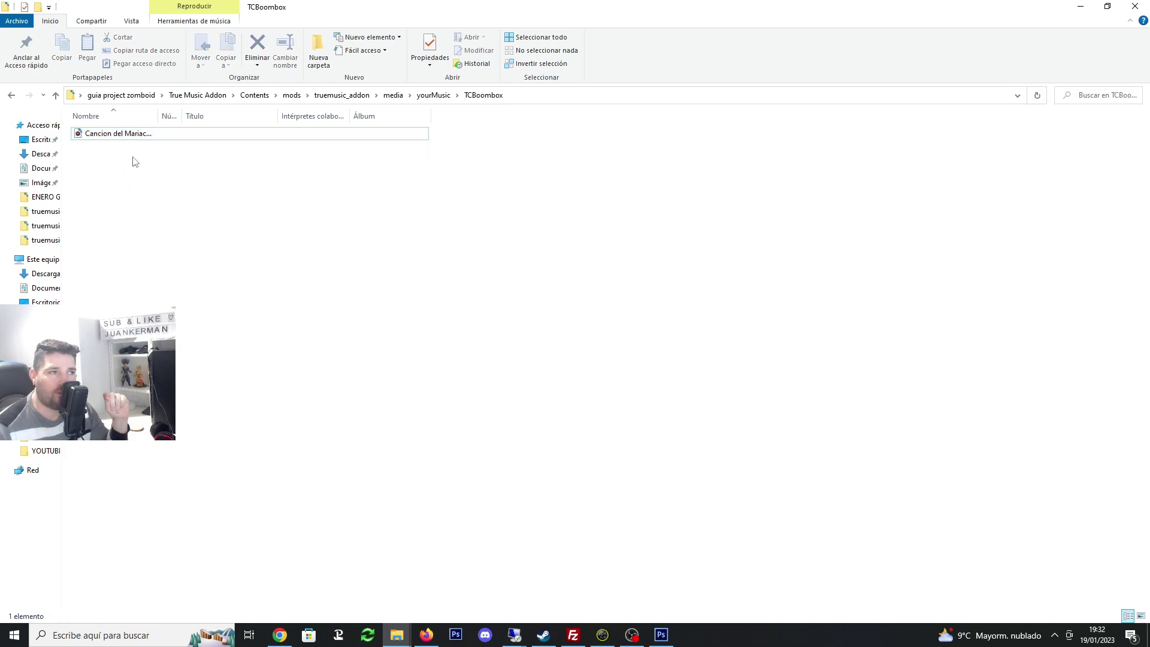
left_click(138, 138)
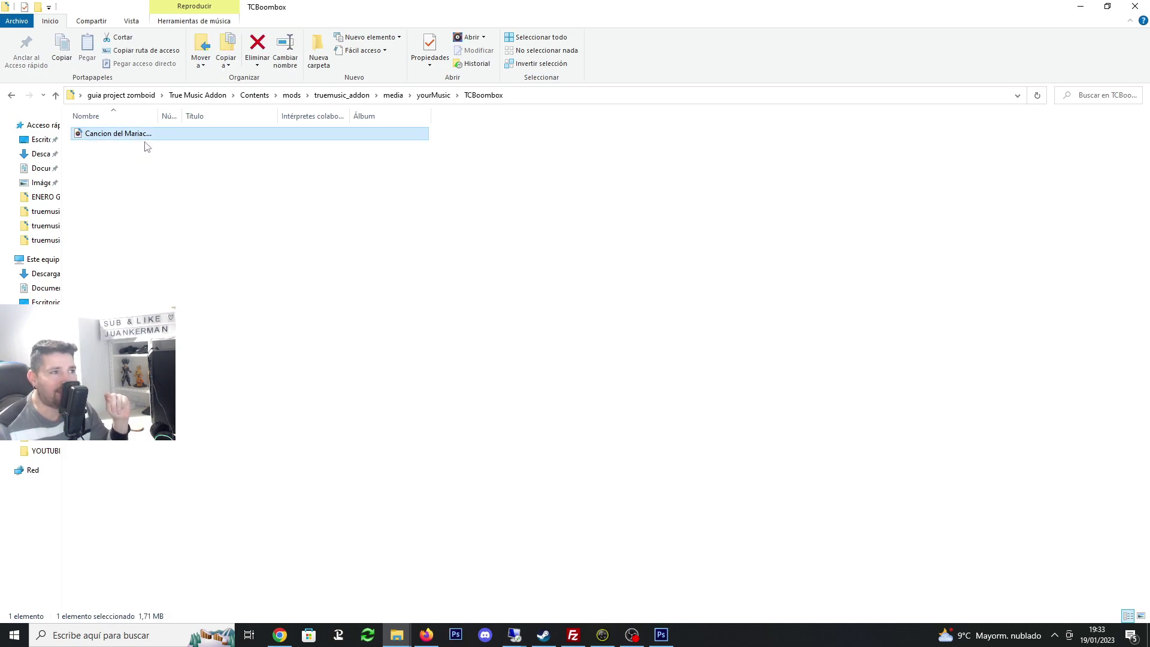
left_click_drag(159, 114, 302, 114)
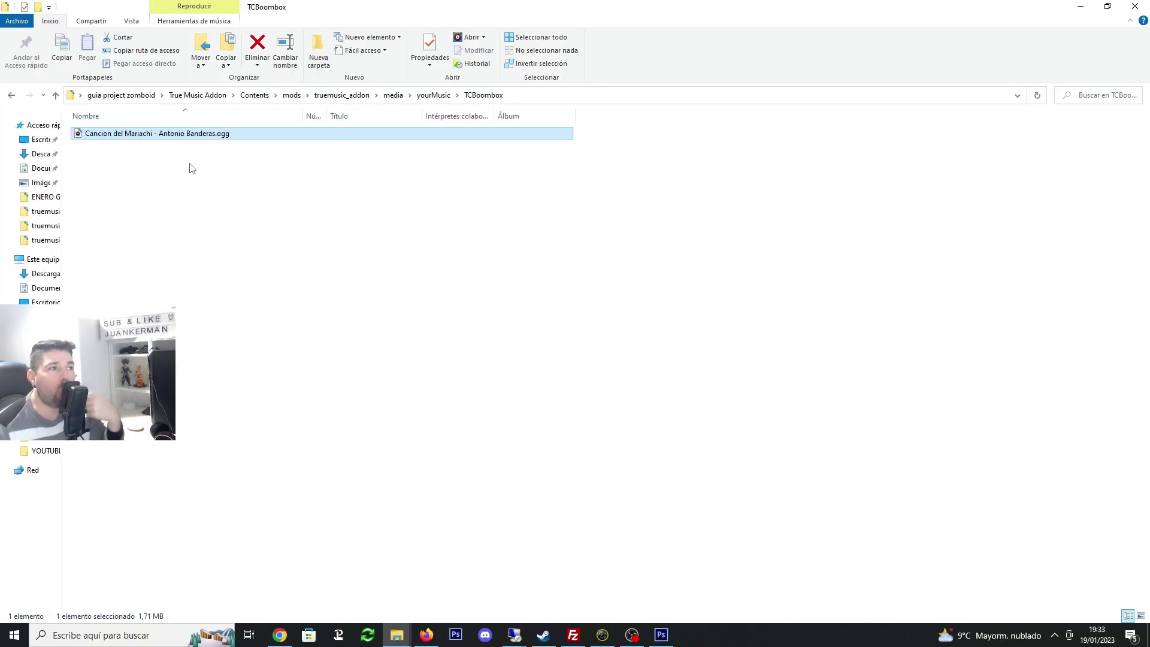
left_click(144, 153)
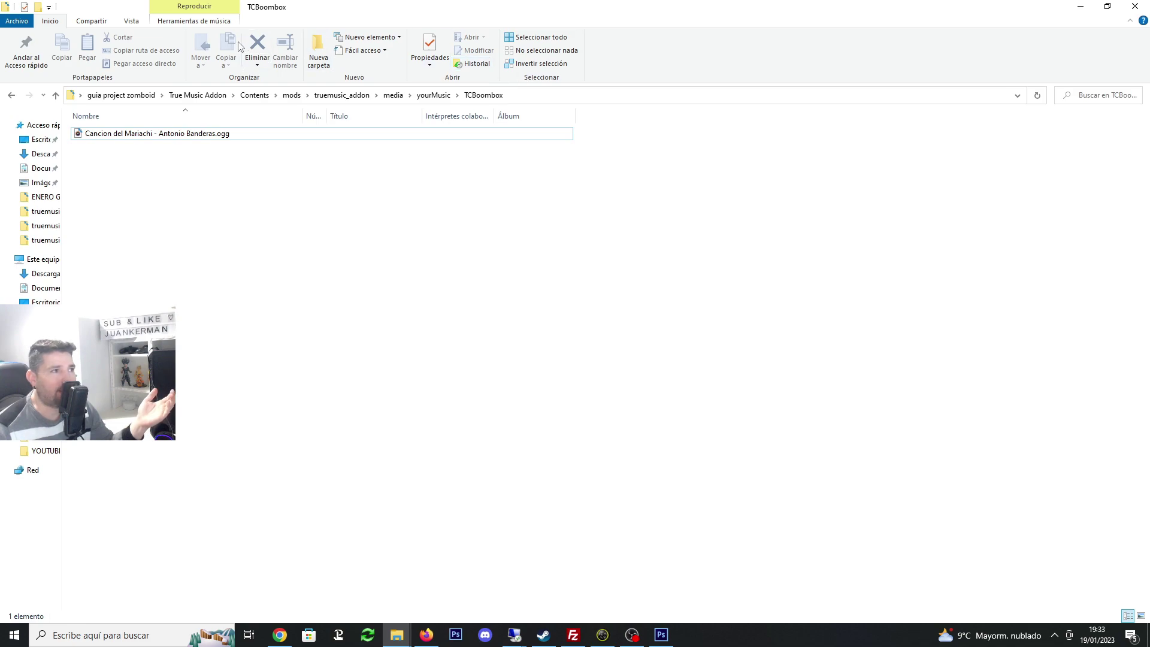
Enable hiding of extensions for known file types in the folder options and check how the song is listed
left_click(137, 24)
left_click(720, 62)
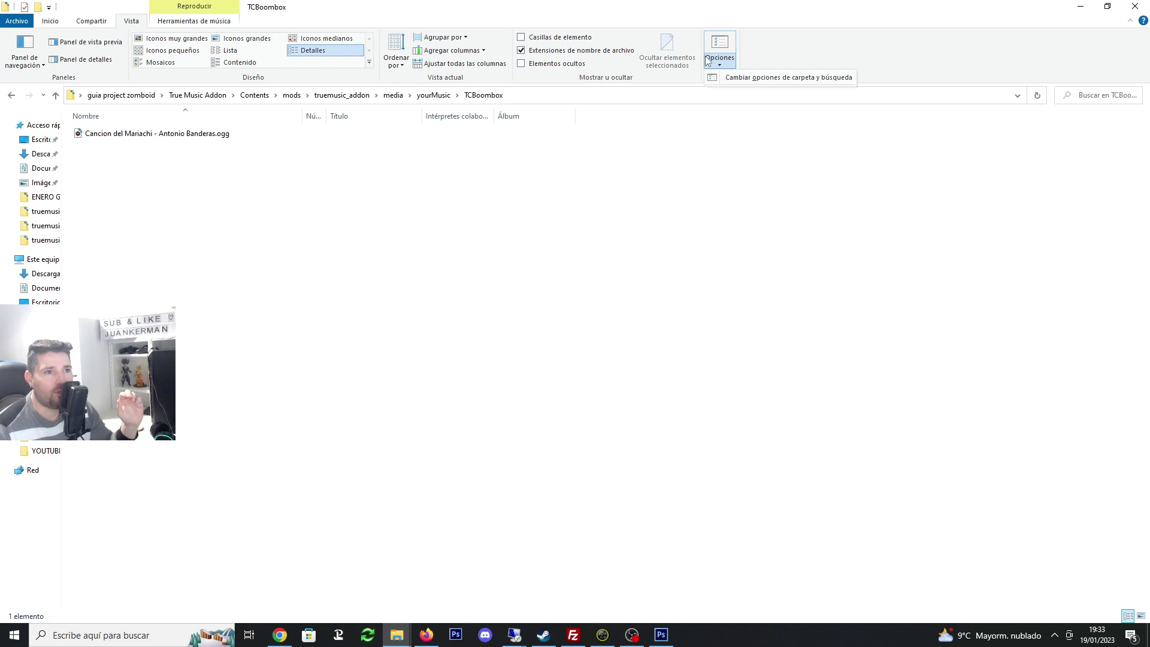
left_click(765, 80)
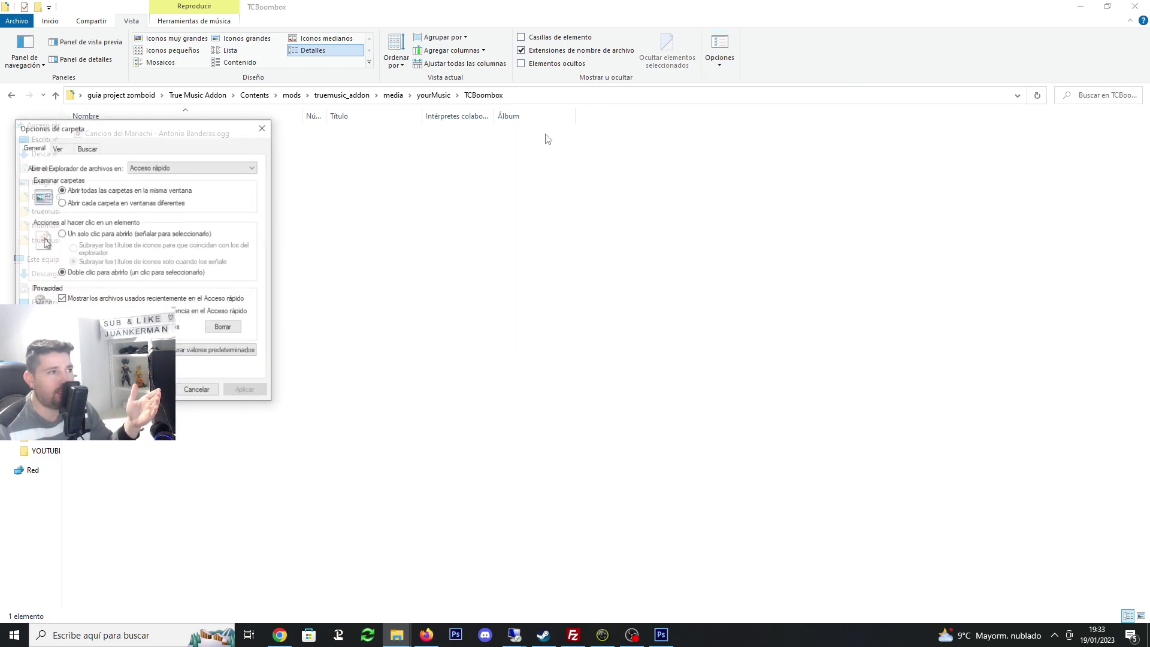
left_click(57, 147)
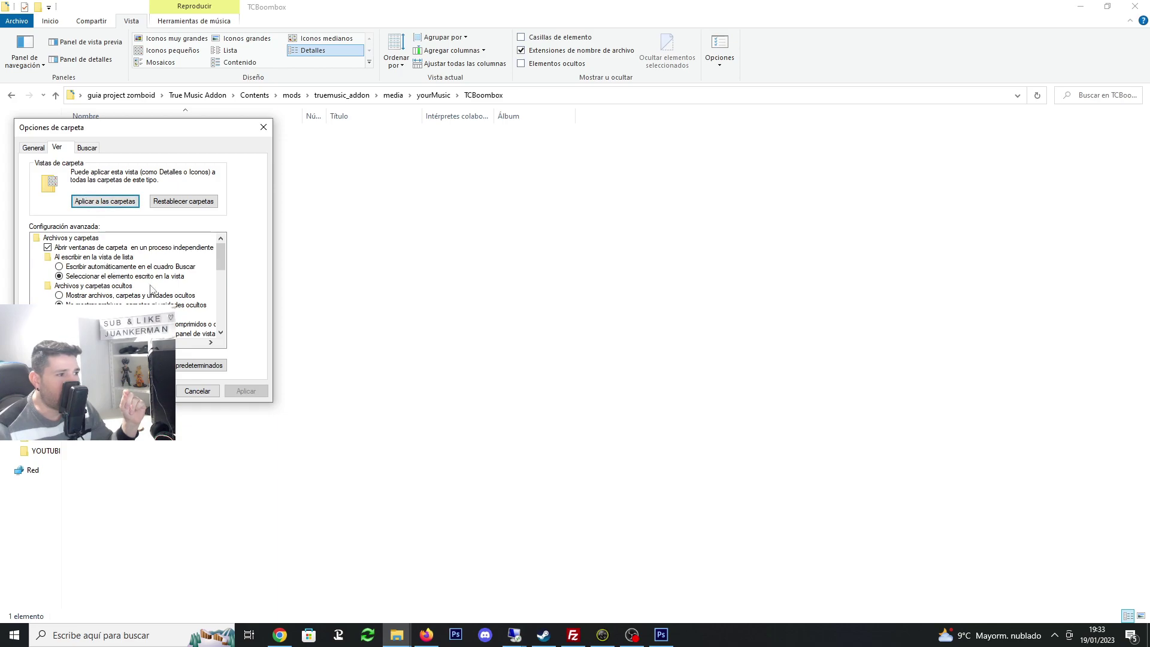
left_click_drag(219, 258, 222, 305)
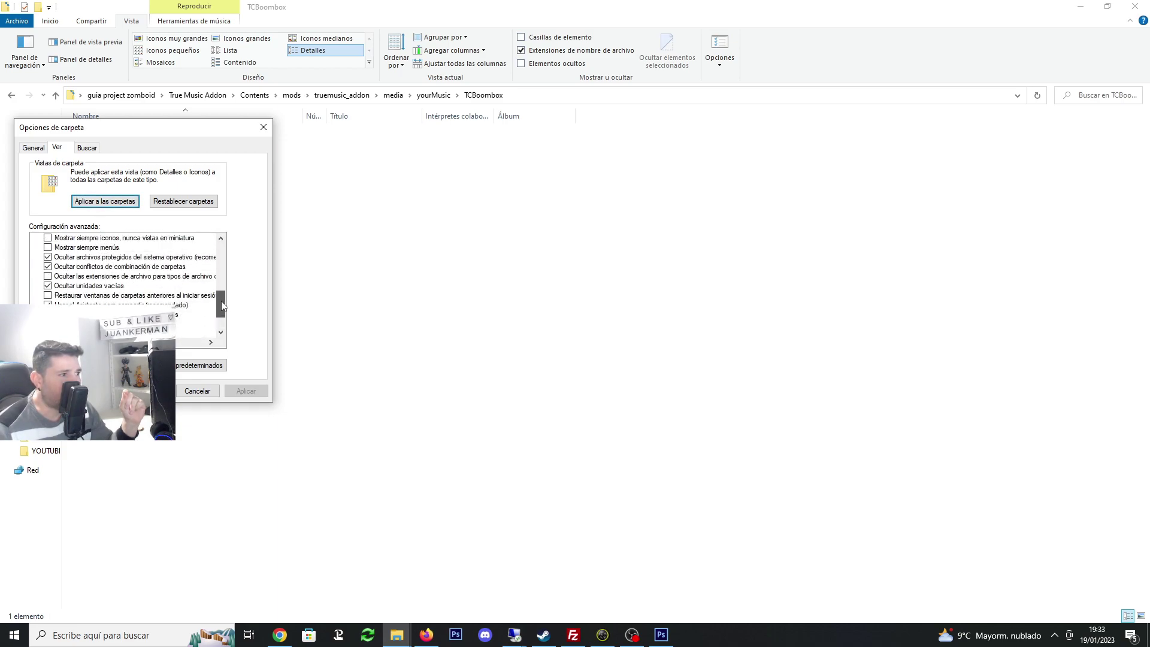
left_click(47, 276)
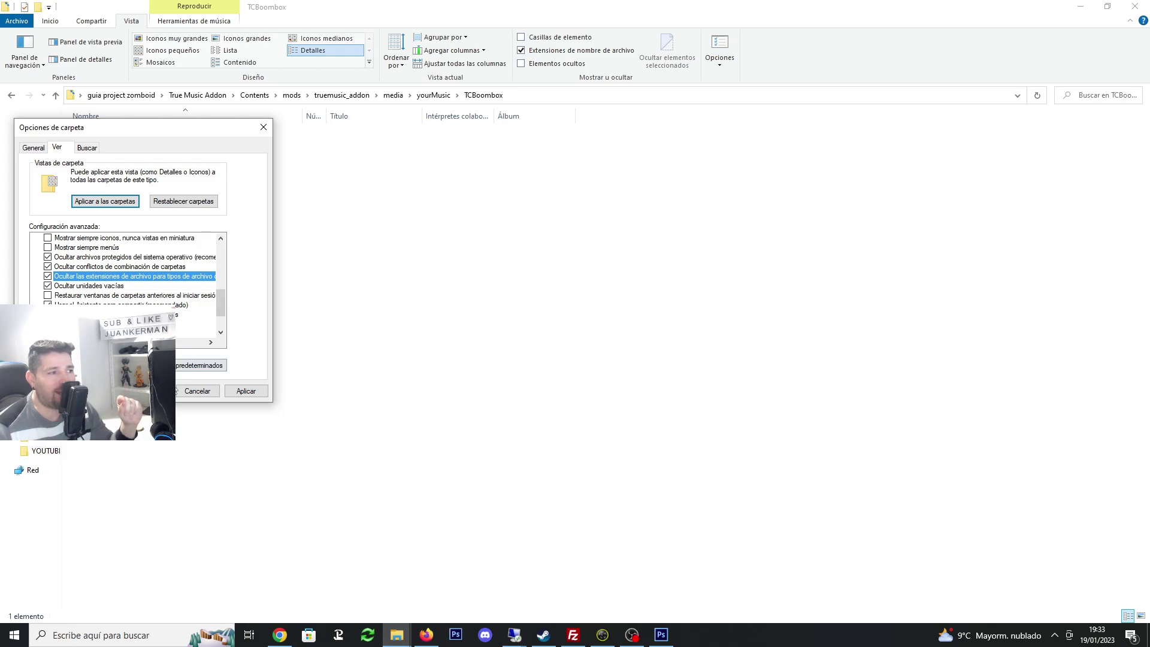
left_click(246, 392)
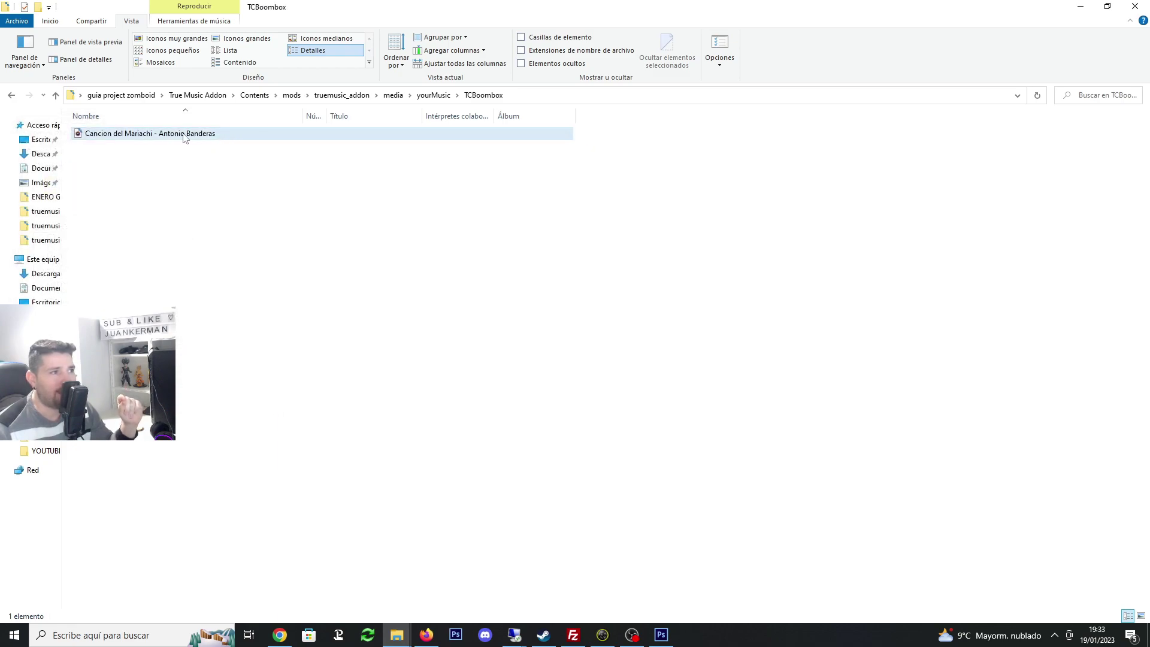
left_click(235, 137)
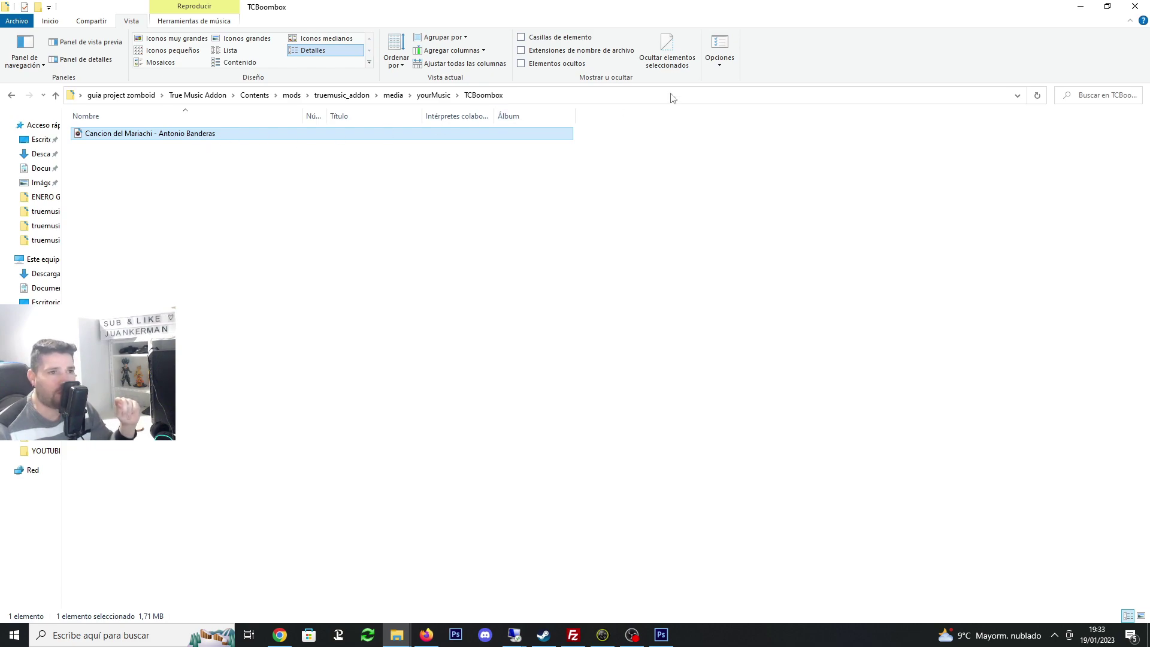
Turn off hiding of extensions for known file types in the folder options and apply the change
left_click(743, 79)
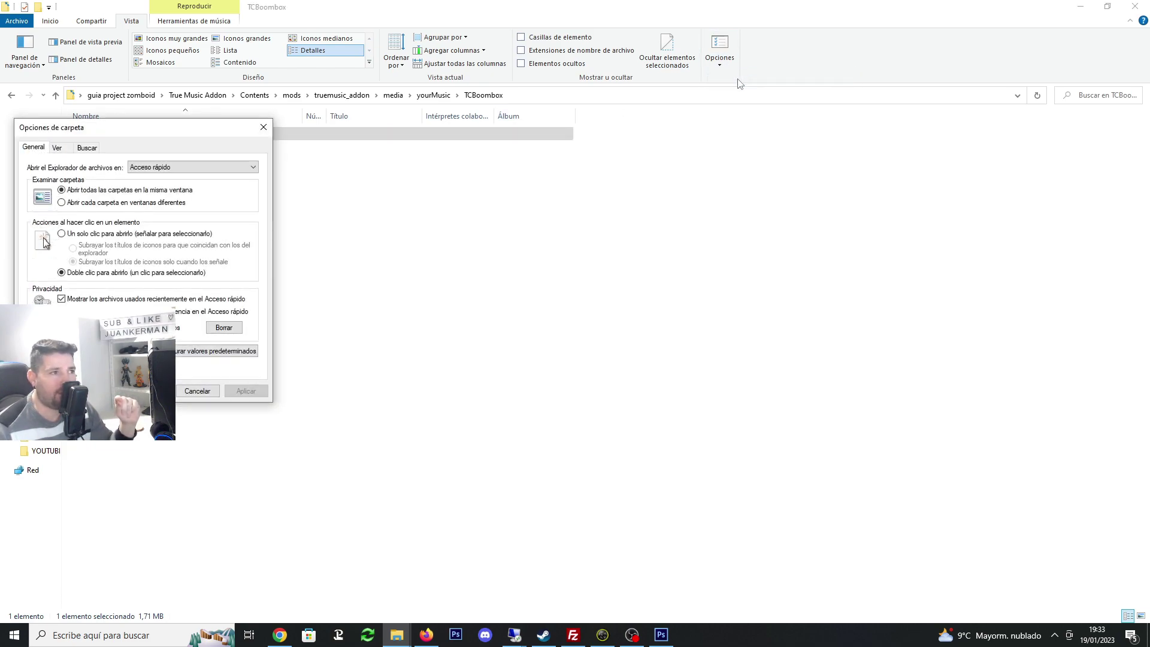
left_click(58, 148)
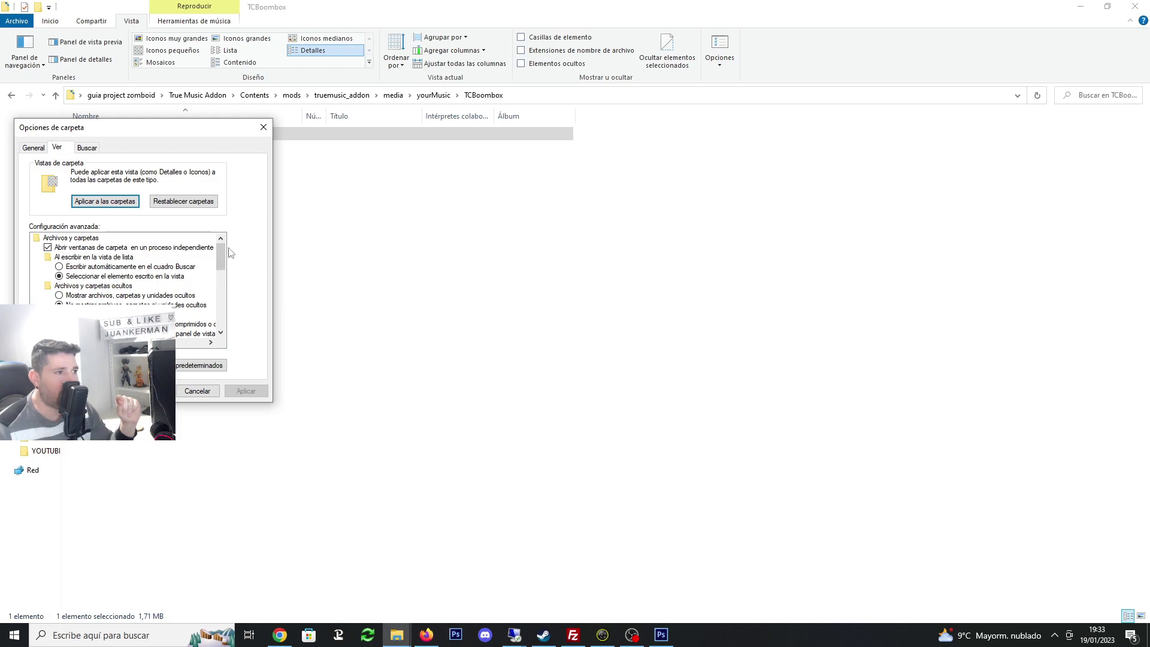
left_click_drag(226, 254, 233, 303)
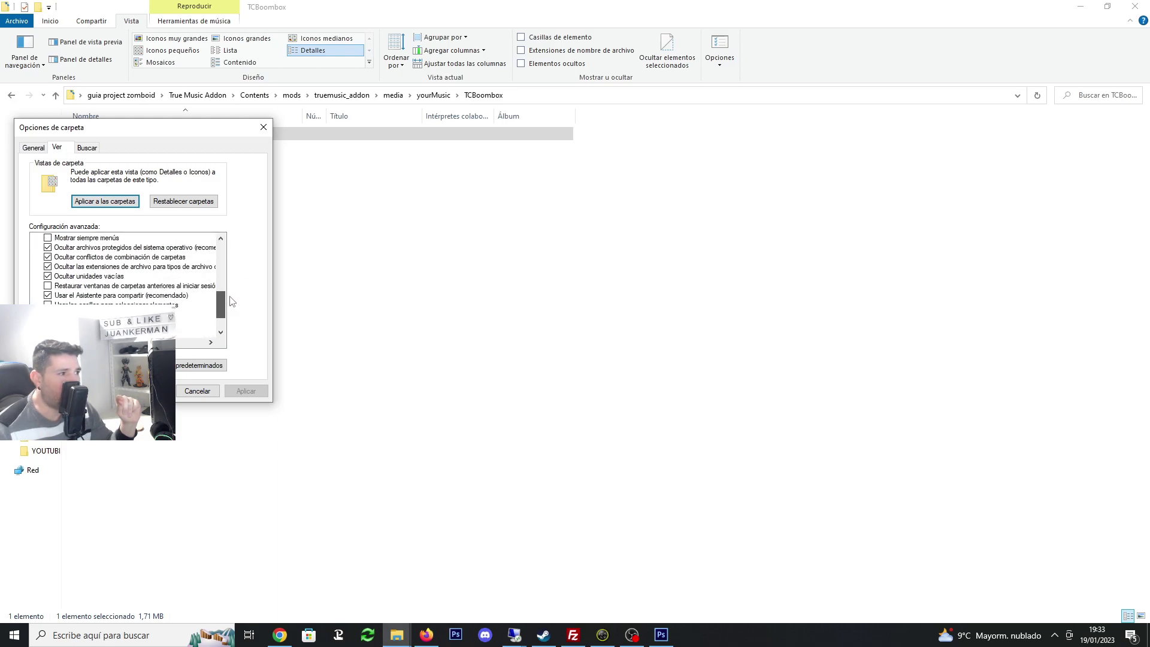
left_click(47, 267)
left_click(250, 395)
key("Return")
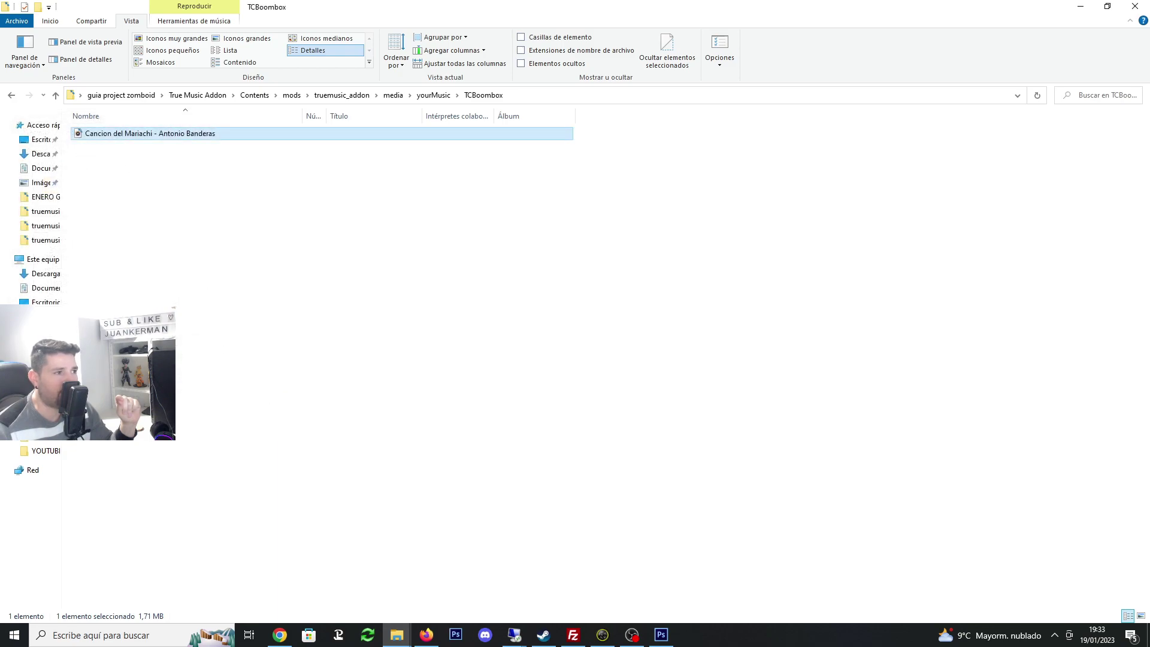
left_click(210, 153)
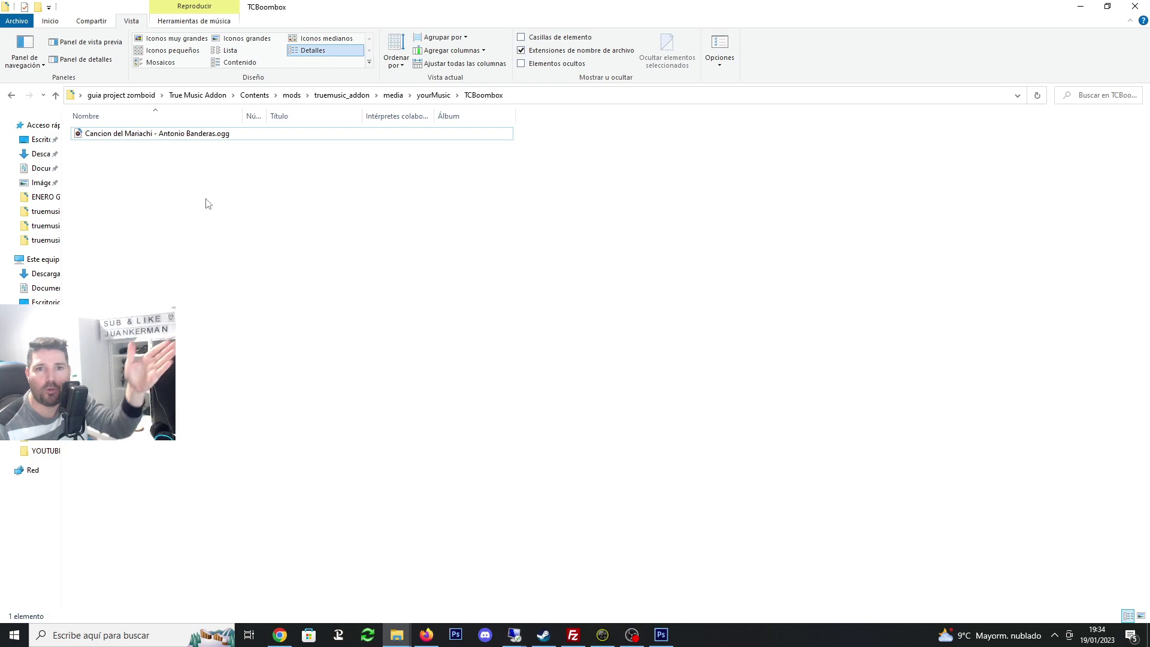
Delete everything in the yourMusic folder except the TCBoombox and TCVinylplayer folders
left_click(55, 95)
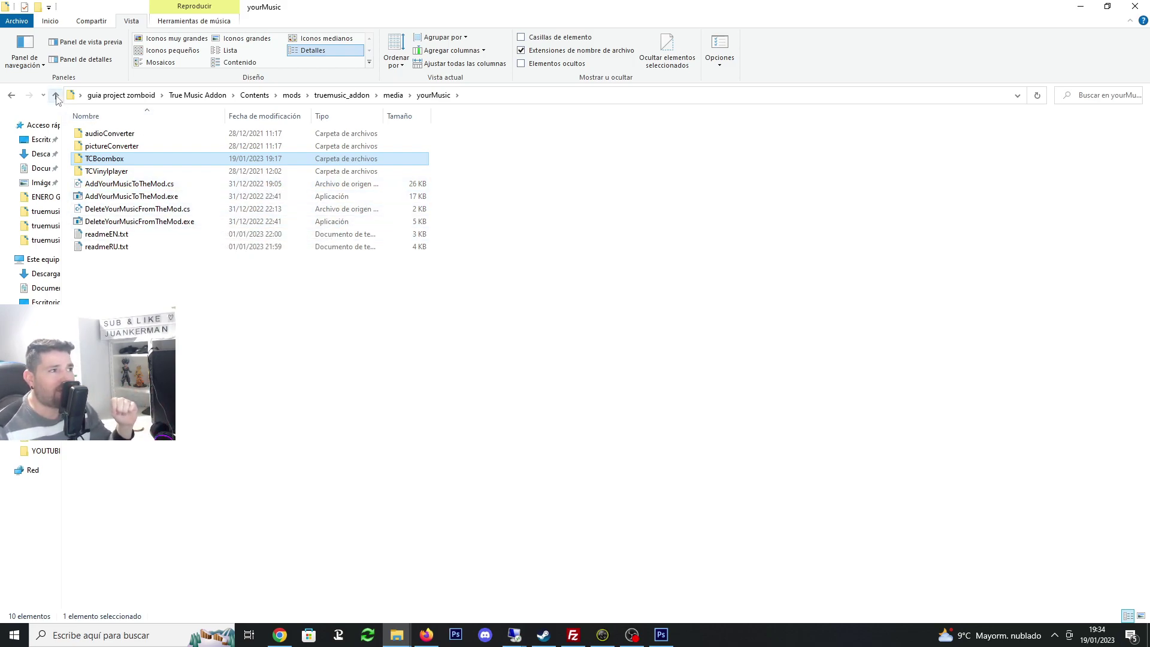
left_click(173, 271)
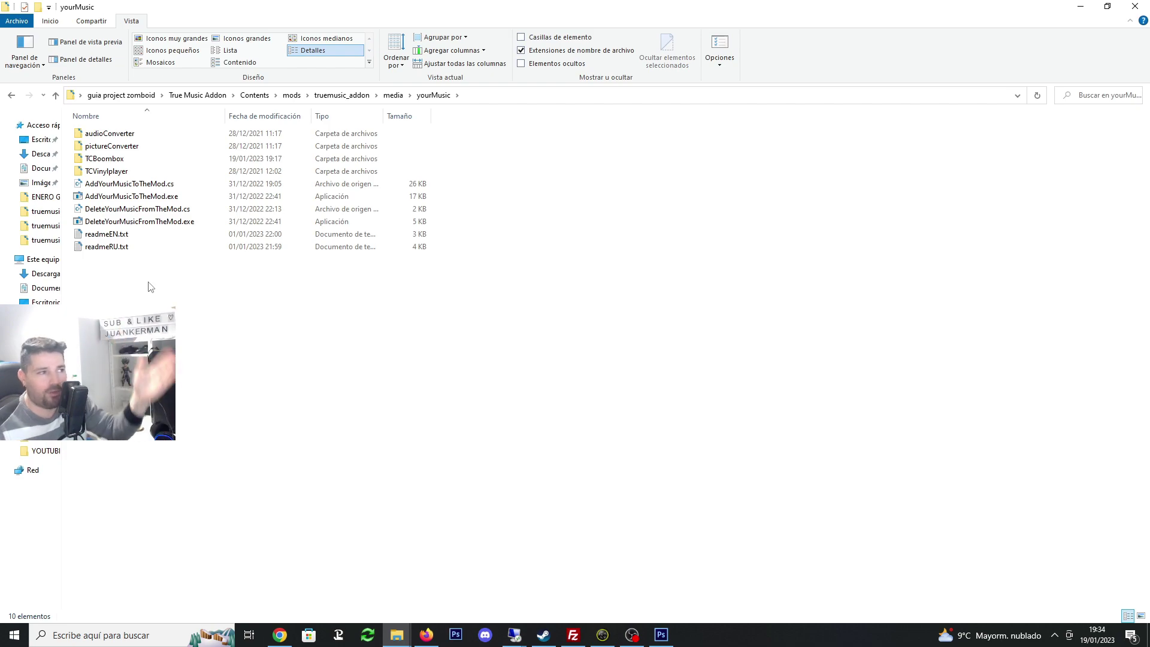
left_click_drag(127, 287, 151, 147)
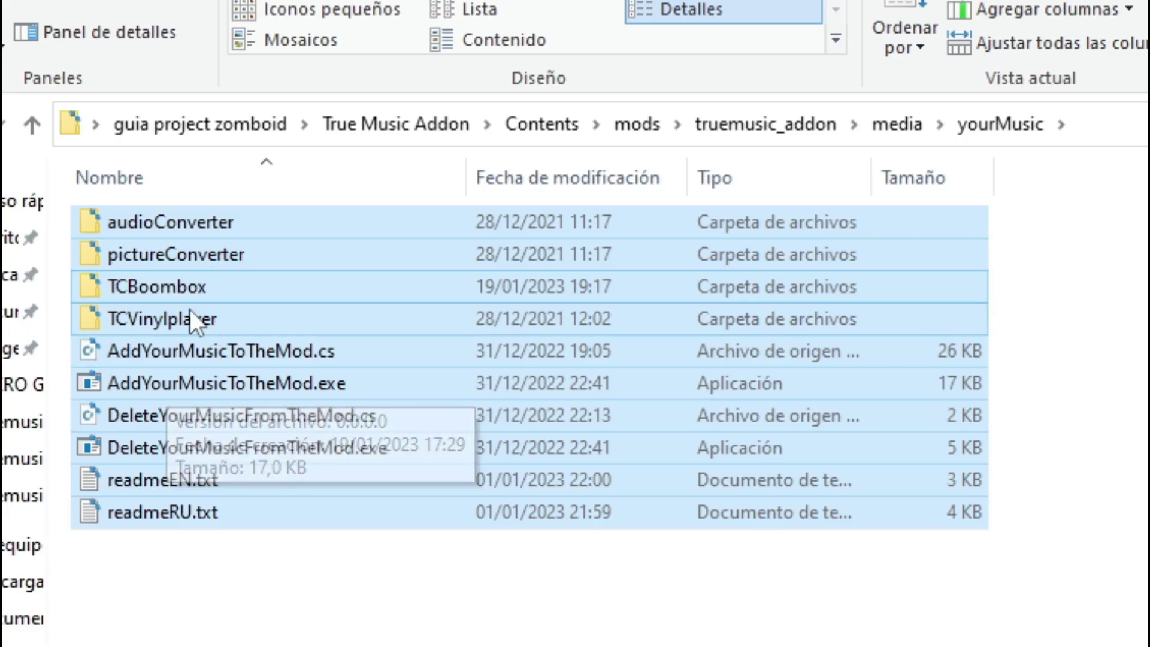
left_click(185, 287, "ctrl")
left_click(168, 316, "ctrl")
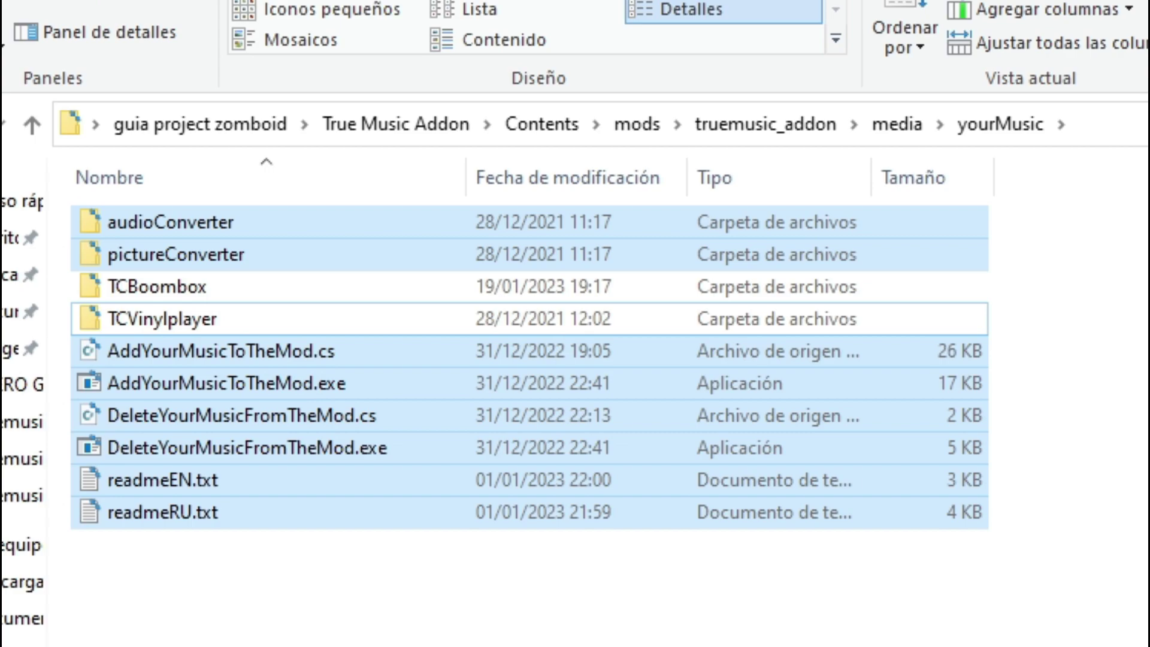
key("Delete")
left_click(159, 258)
left_click(172, 218)
left_click(161, 251)
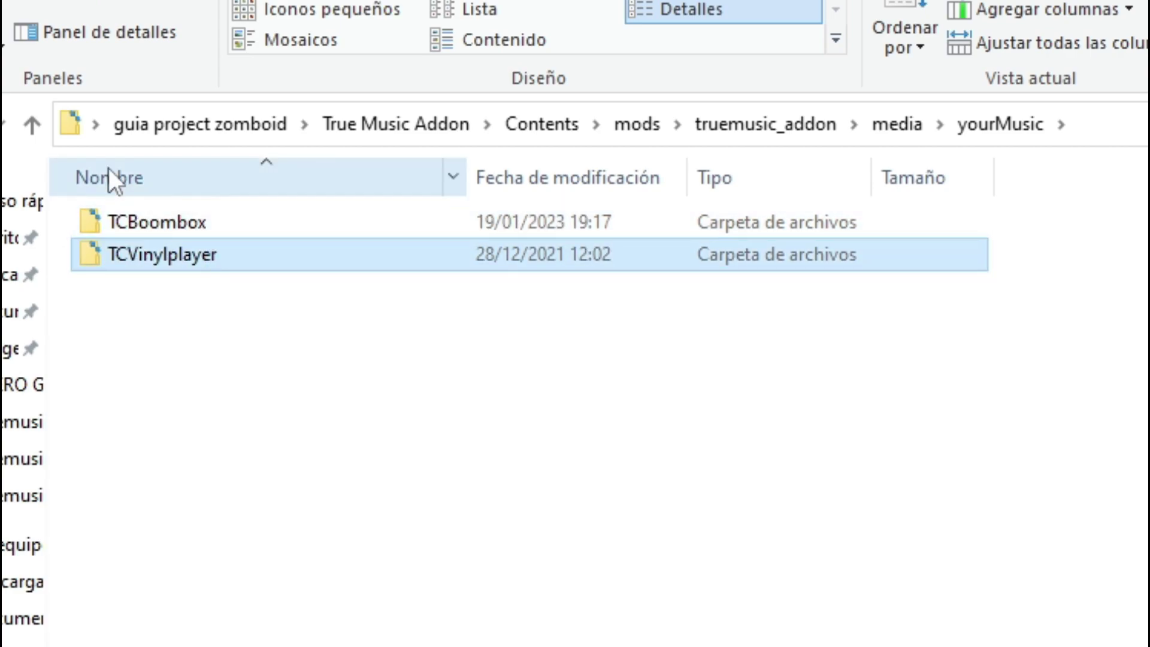
Go from yourMusic to the Items folder under lua > server in the addon's media folder
left_click(31, 124)
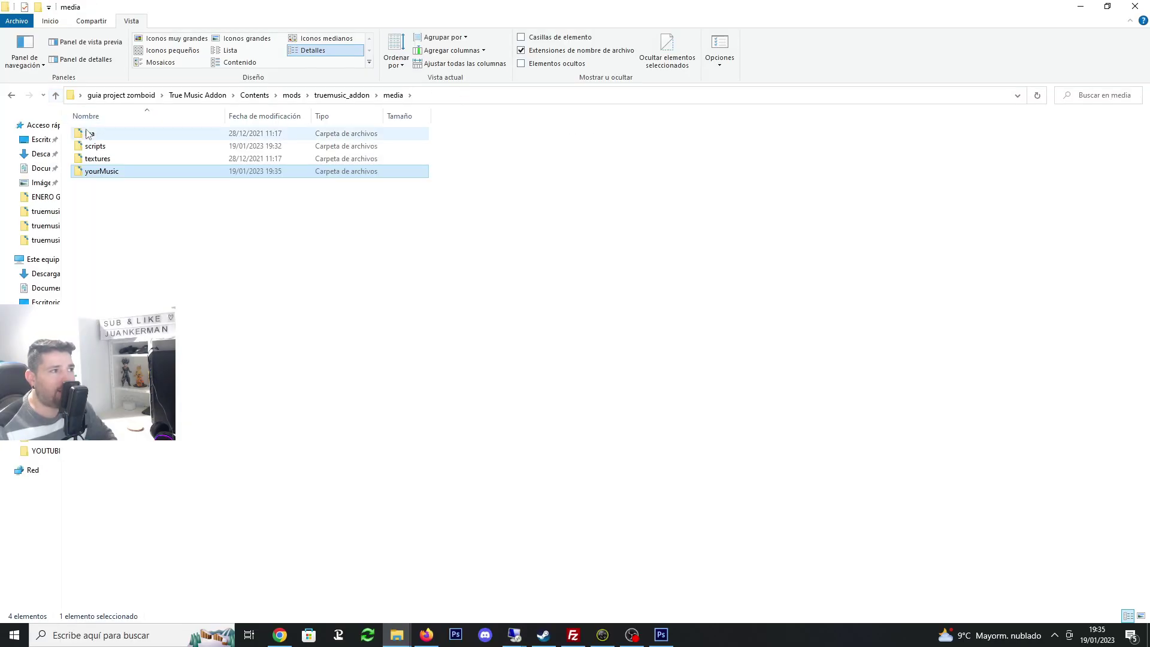
left_click(88, 133)
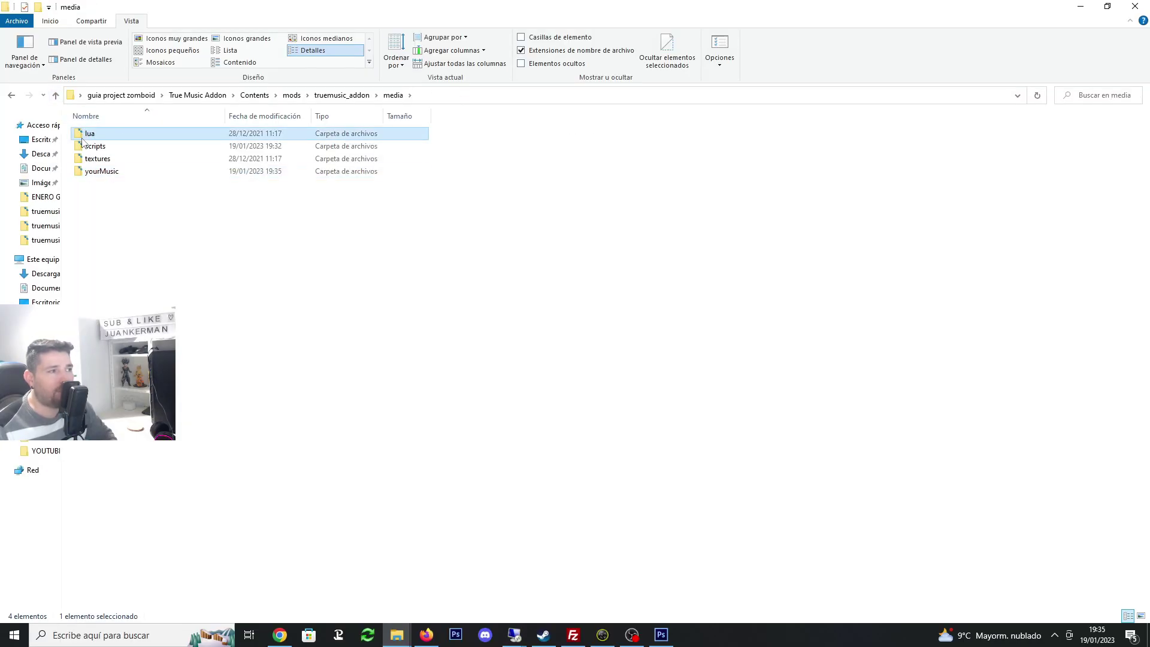
double_click(99, 137)
double_click(100, 137)
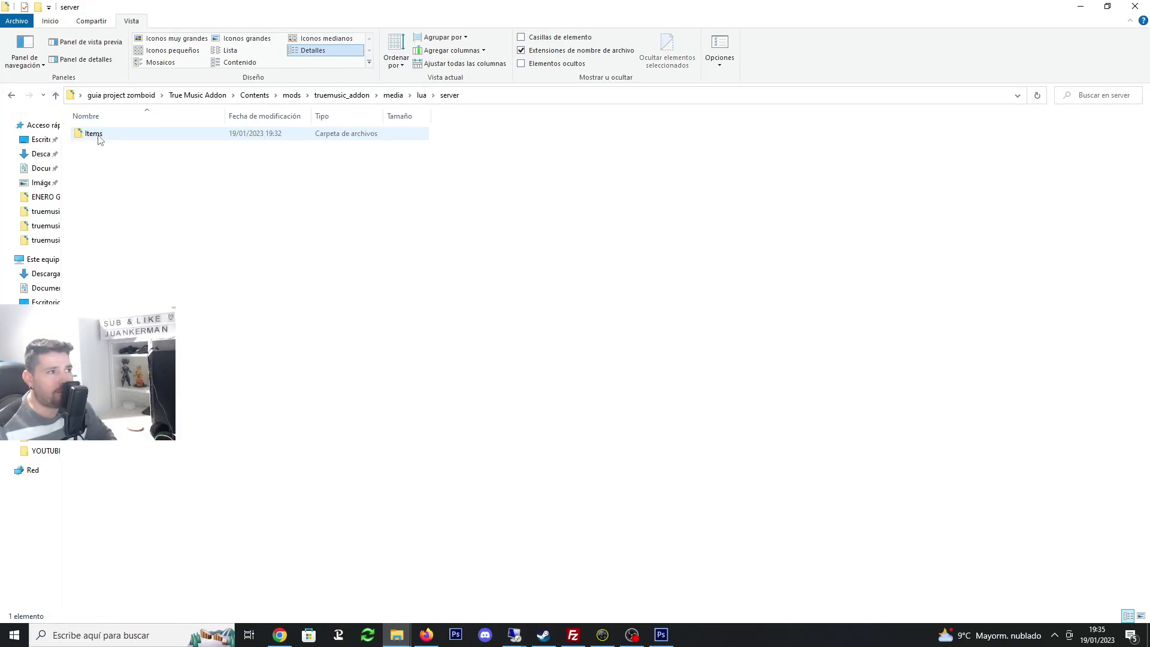
double_click(129, 135)
Open TCGLoadingTCBoombox.lua in Notepad, examine the cassette song entries in the distribution lists, and close the file
left_click(124, 137)
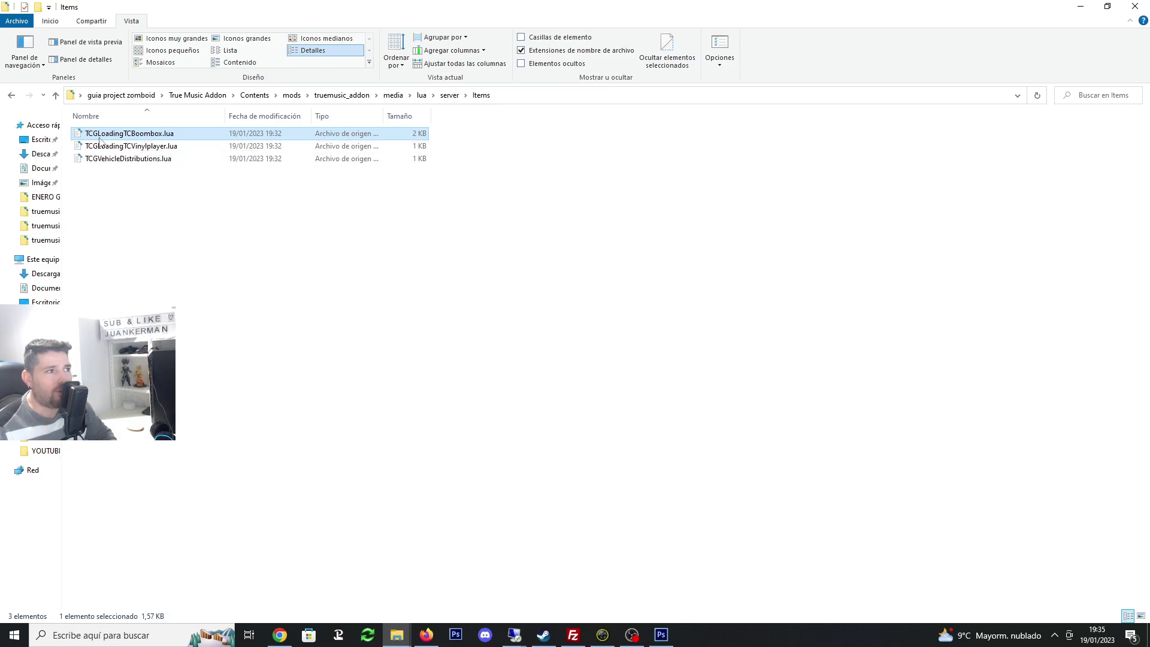
right_click(153, 137)
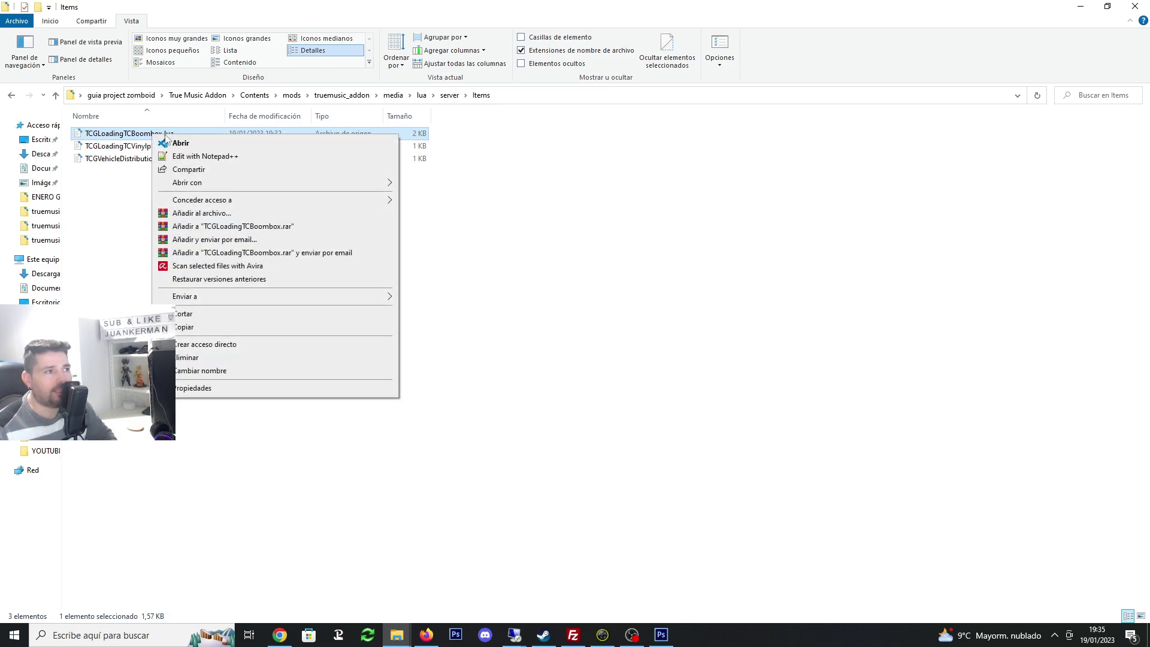
mouse_move(191, 182)
left_click(435, 184)
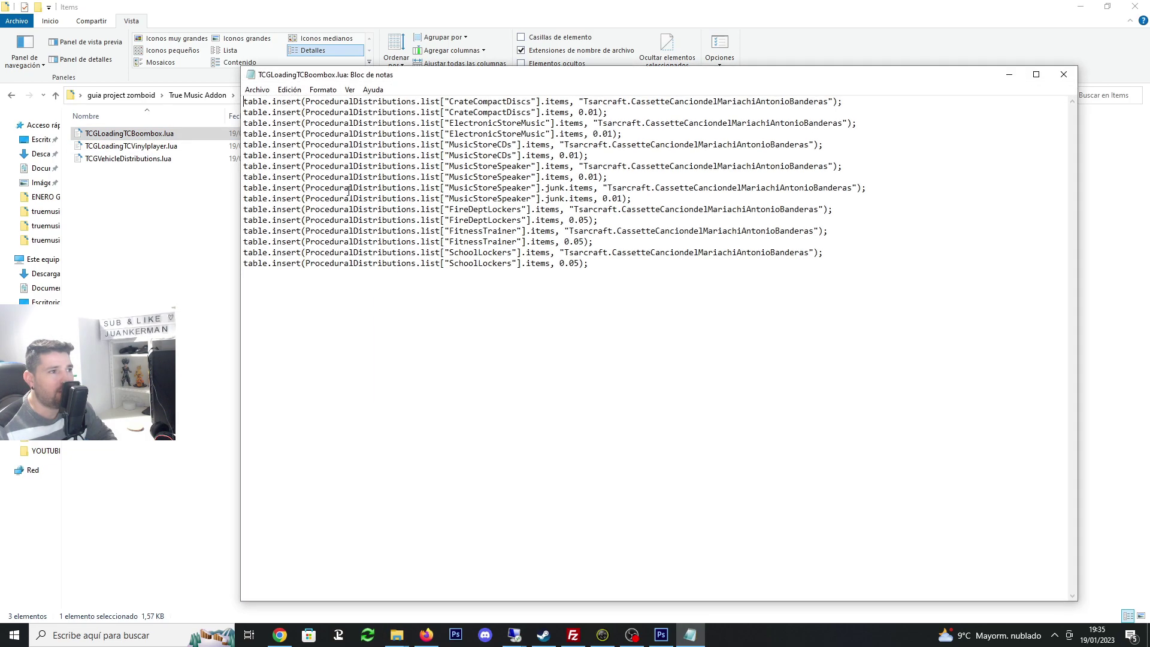
left_click_drag(584, 101, 840, 103)
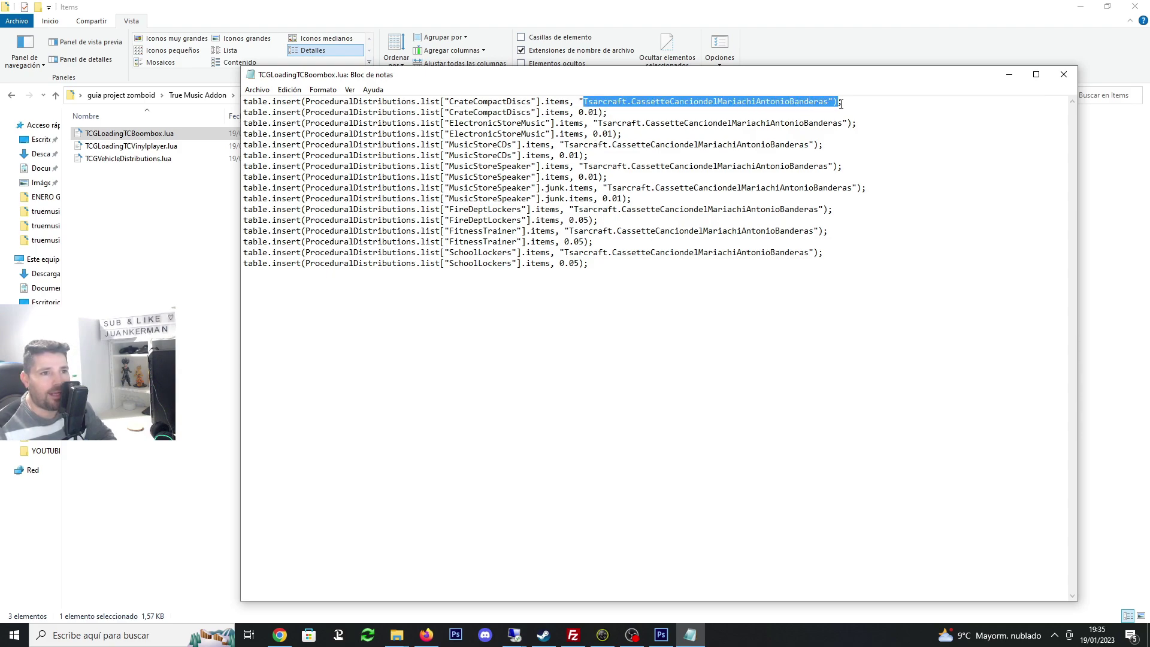
left_click_drag(727, 124, 779, 134)
left_click_drag(584, 166, 718, 155)
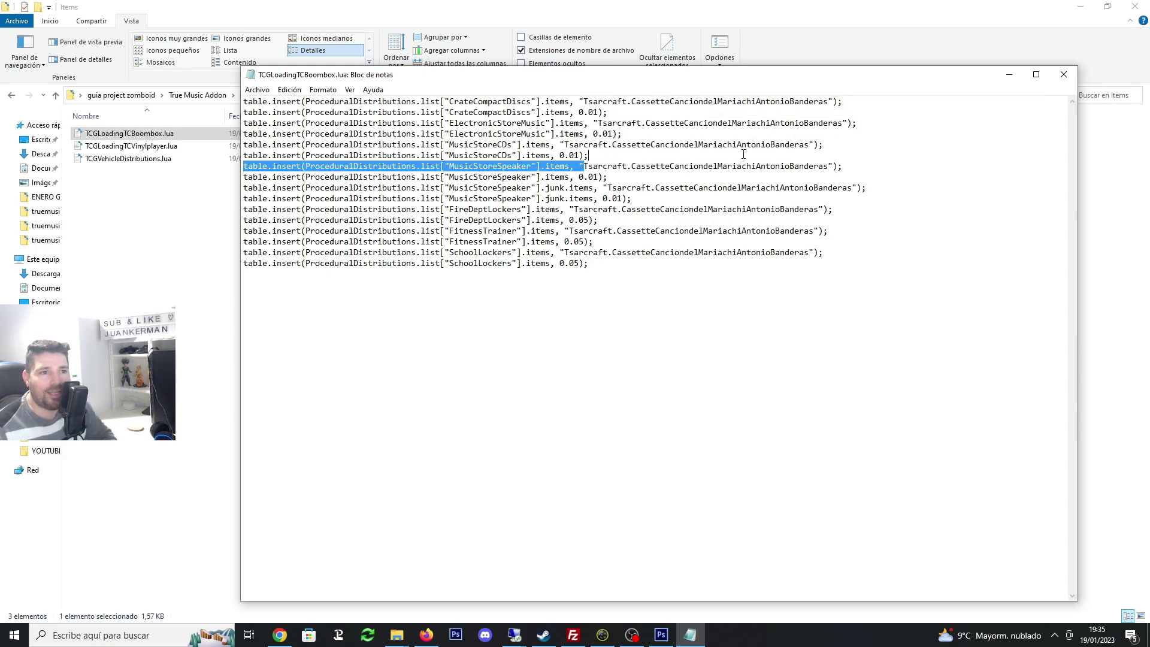
left_click(1064, 74)
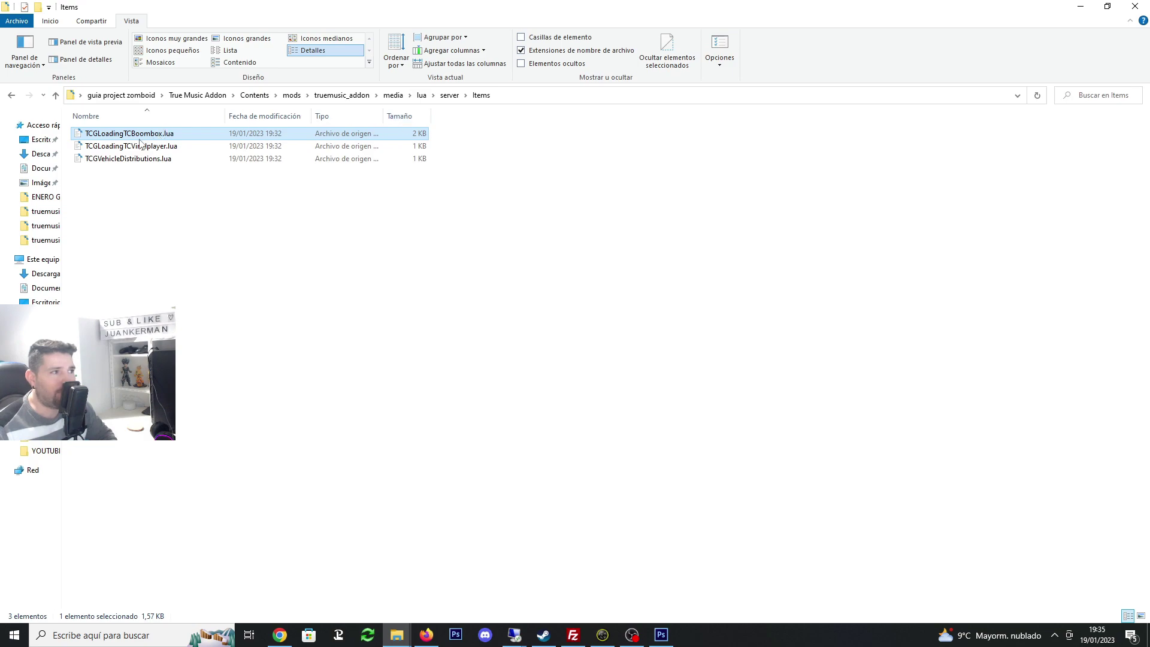
Open TCGVehicleDistributions.lua in Notepad, examine the cassette entry for the vehicle glove box, and close the file
left_click(140, 159)
right_click(139, 159)
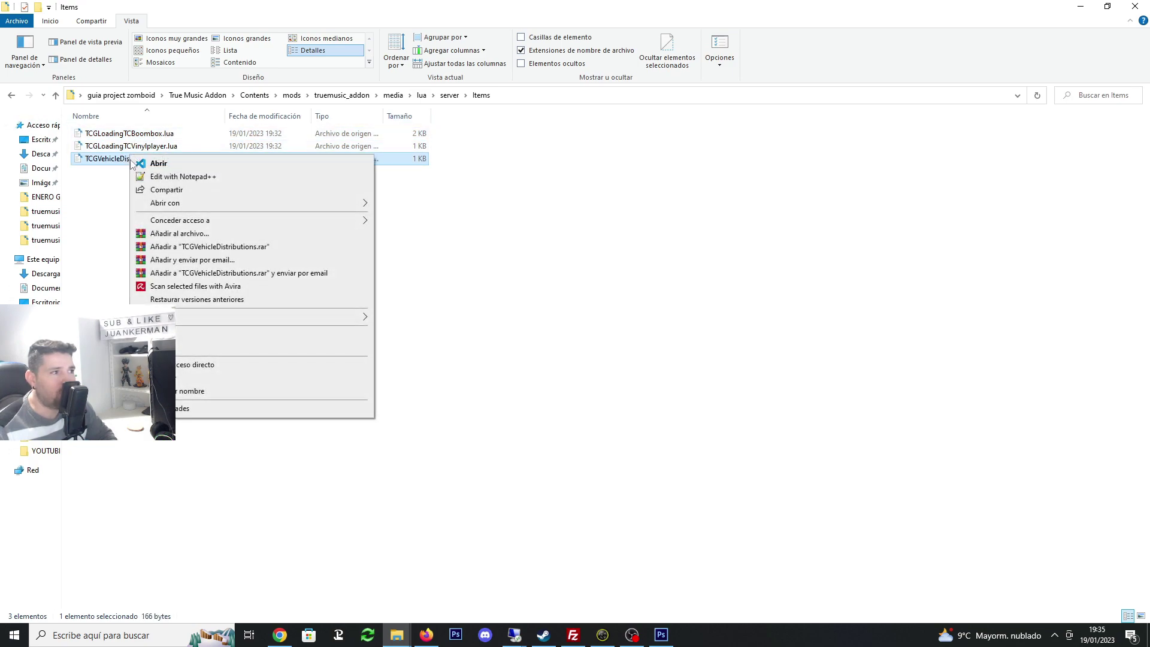
mouse_move(175, 204)
left_click(408, 204)
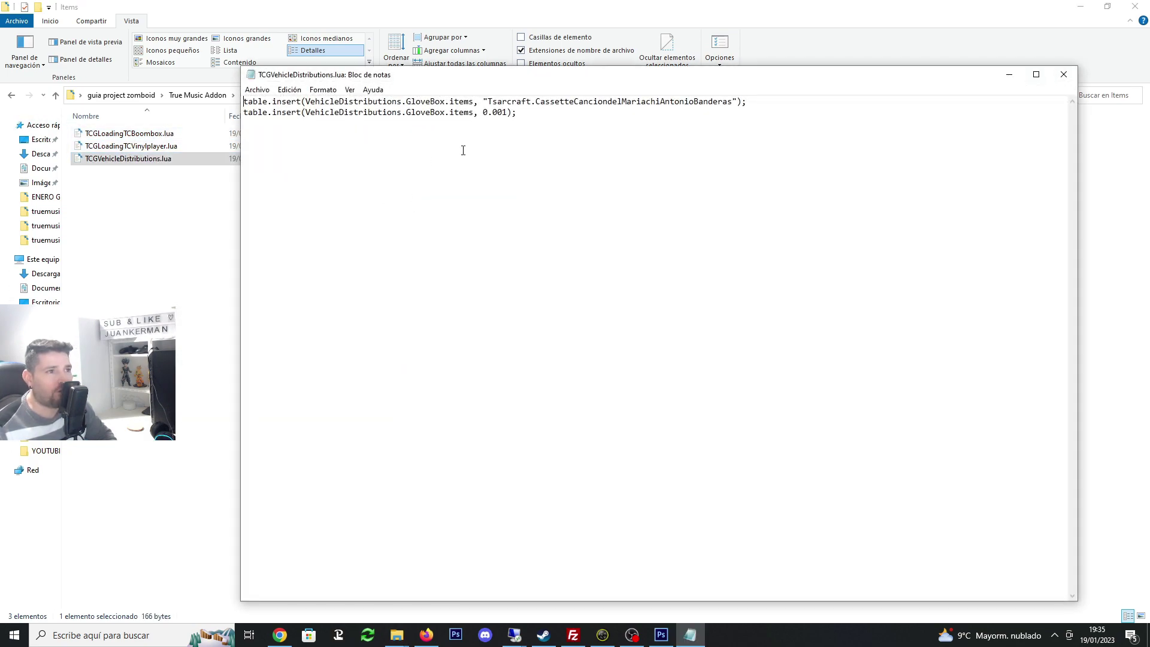
left_click_drag(547, 103, 757, 103)
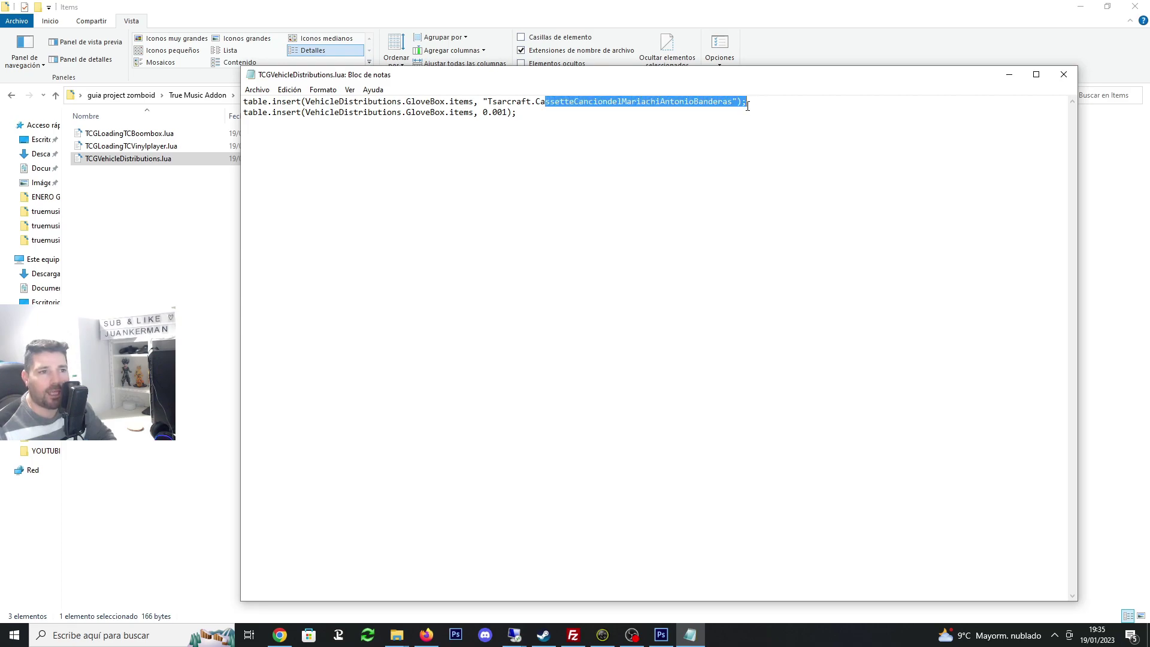
left_click(1064, 74)
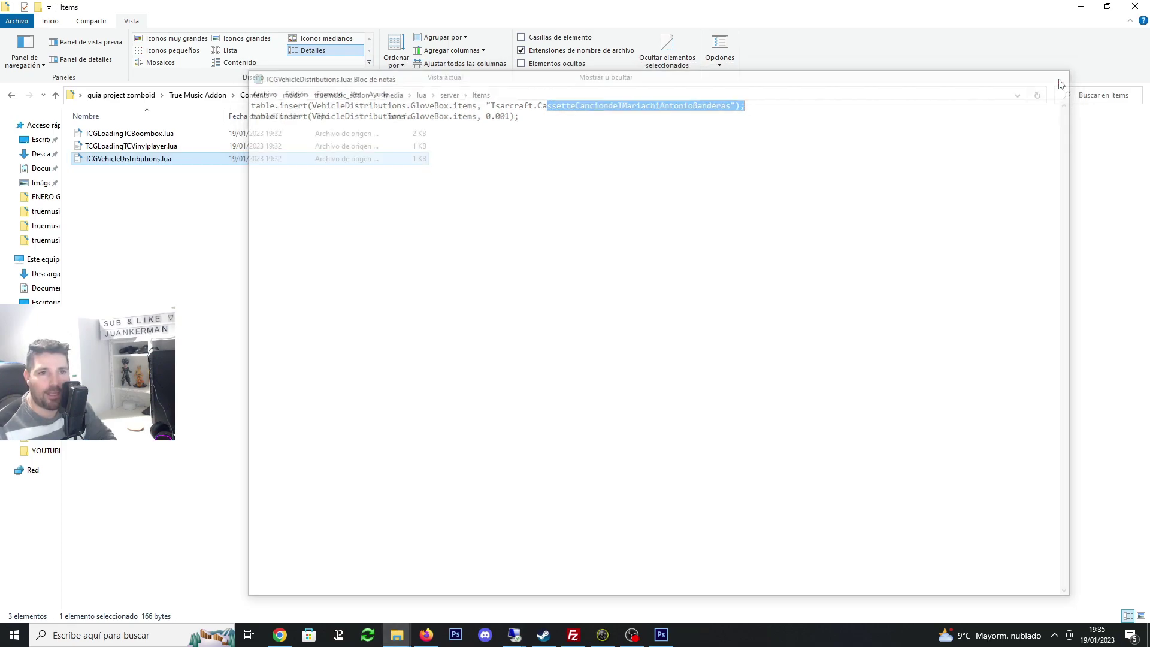
Open the shared folder inside lua and look at the music definition files for TCBoombox and TCVinylplayer
left_click(56, 95)
left_click(56, 96)
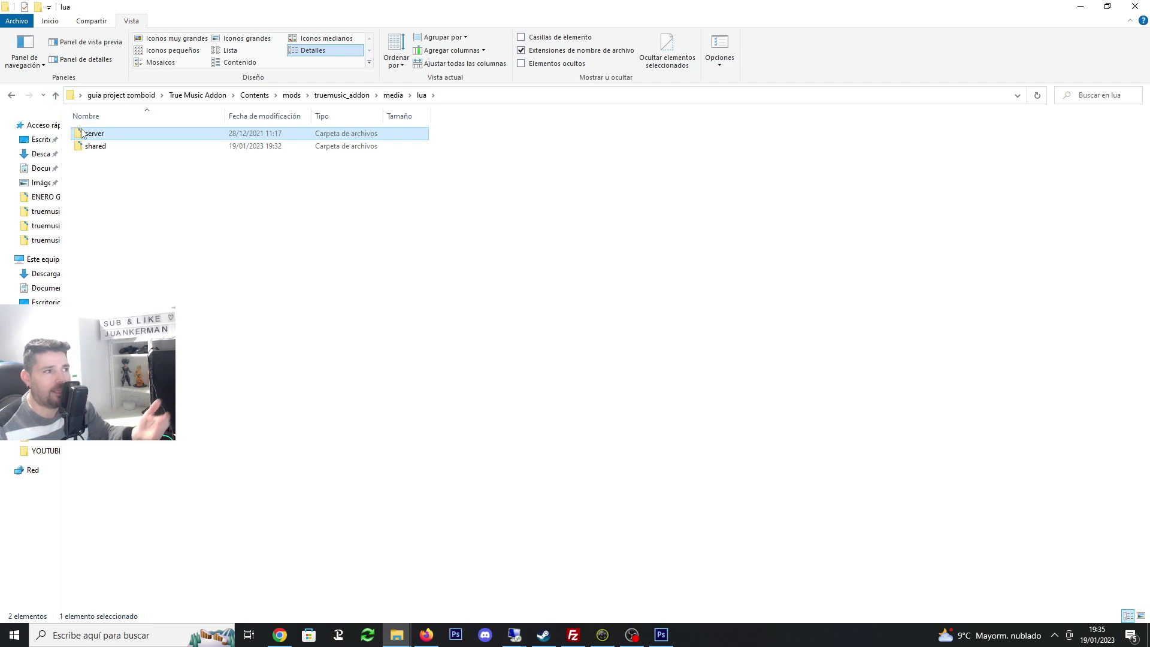
double_click(92, 145)
left_click(169, 137)
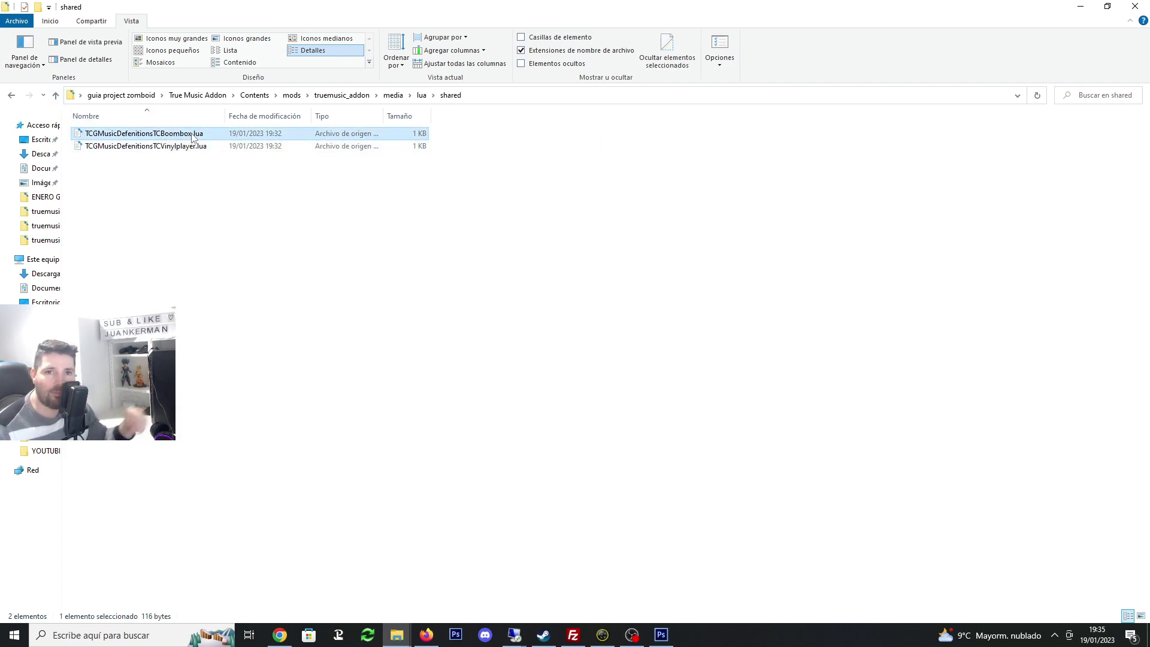
Return to the guia project zomboid folder that contains the True Music Addon folder
left_click(57, 95)
left_click(57, 96)
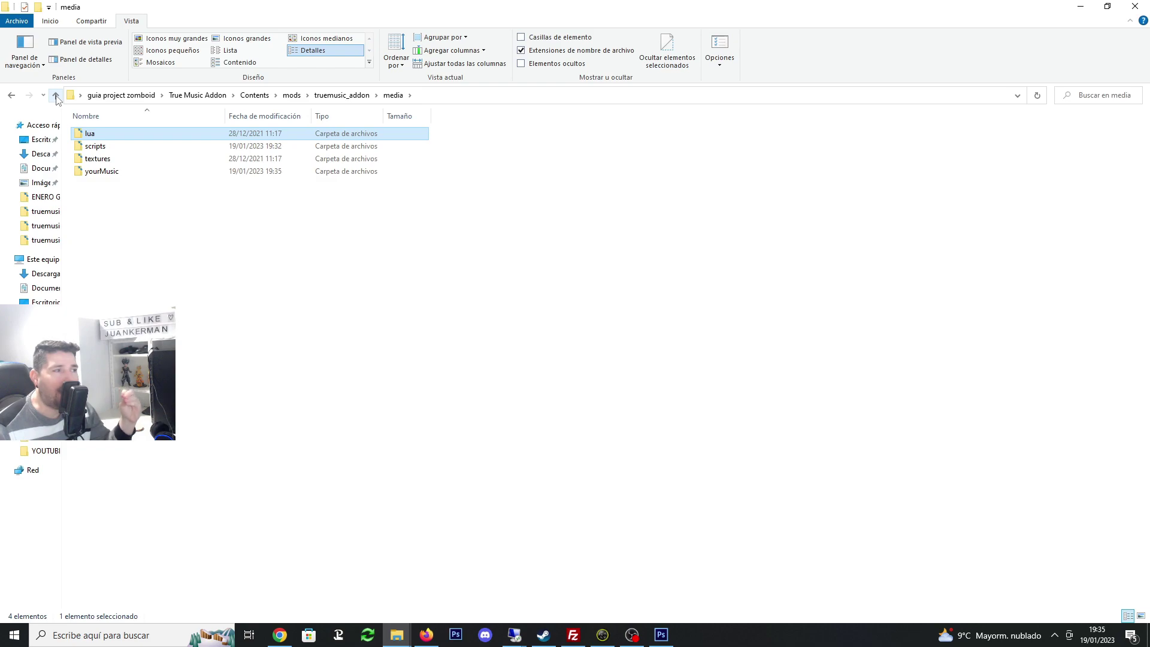
left_click(57, 96)
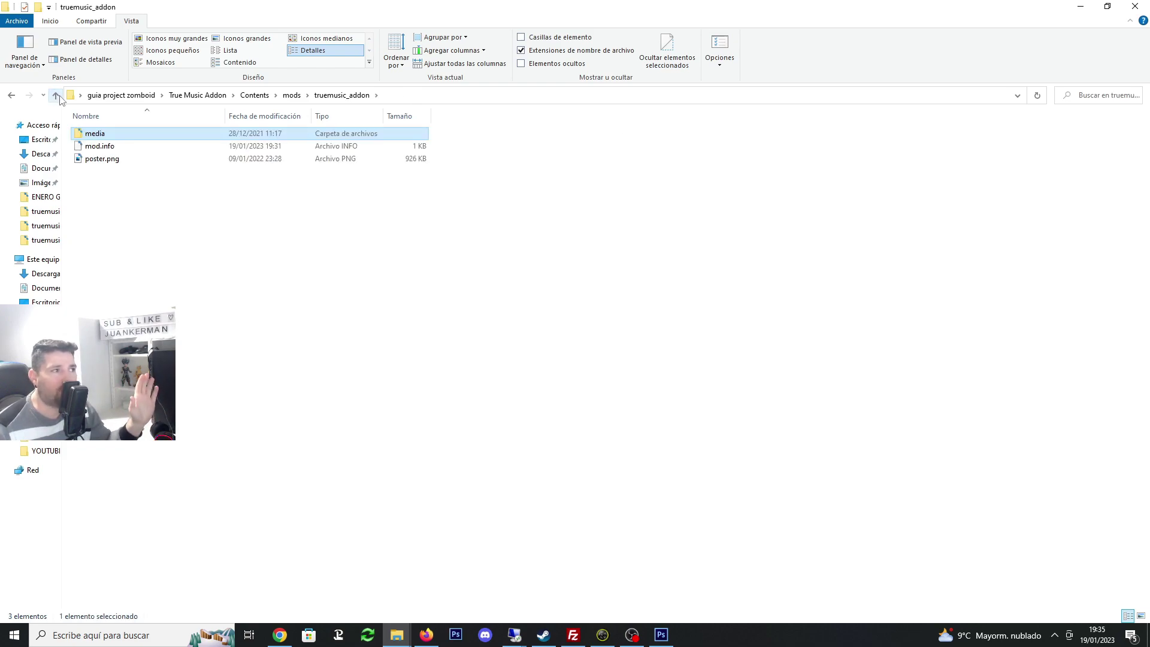
left_click(57, 96)
left_click(57, 96)
left_click(57, 96)
left_click(57, 96)
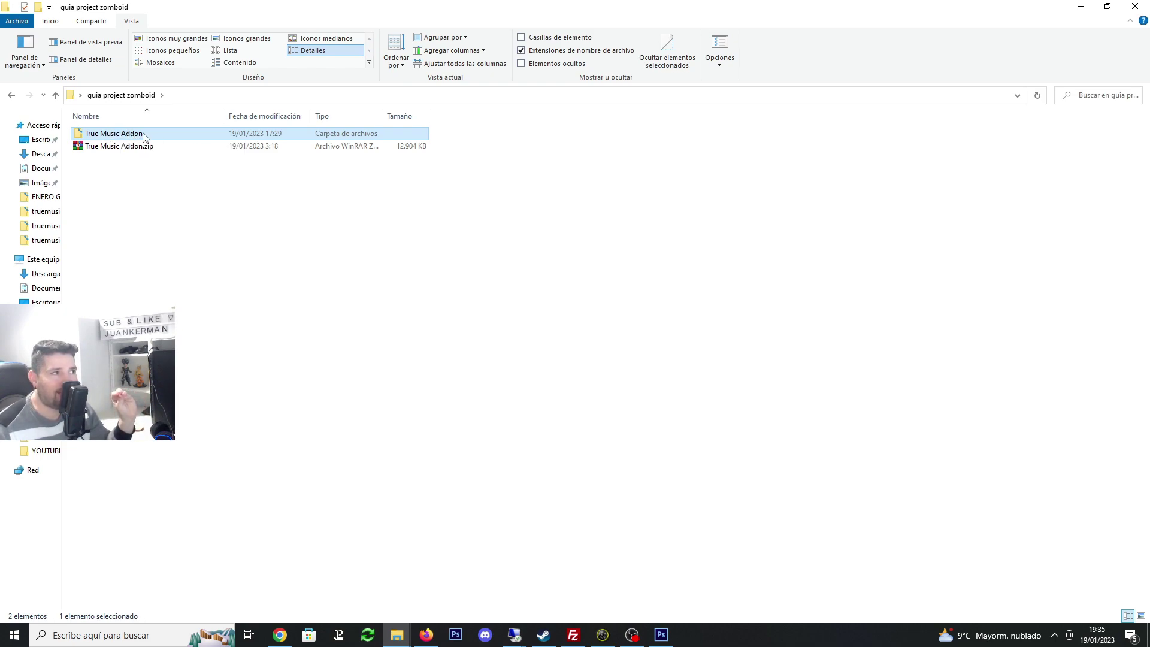
Check the top-level contents of the True Music Addon folder and copy the whole folder
double_click(142, 134)
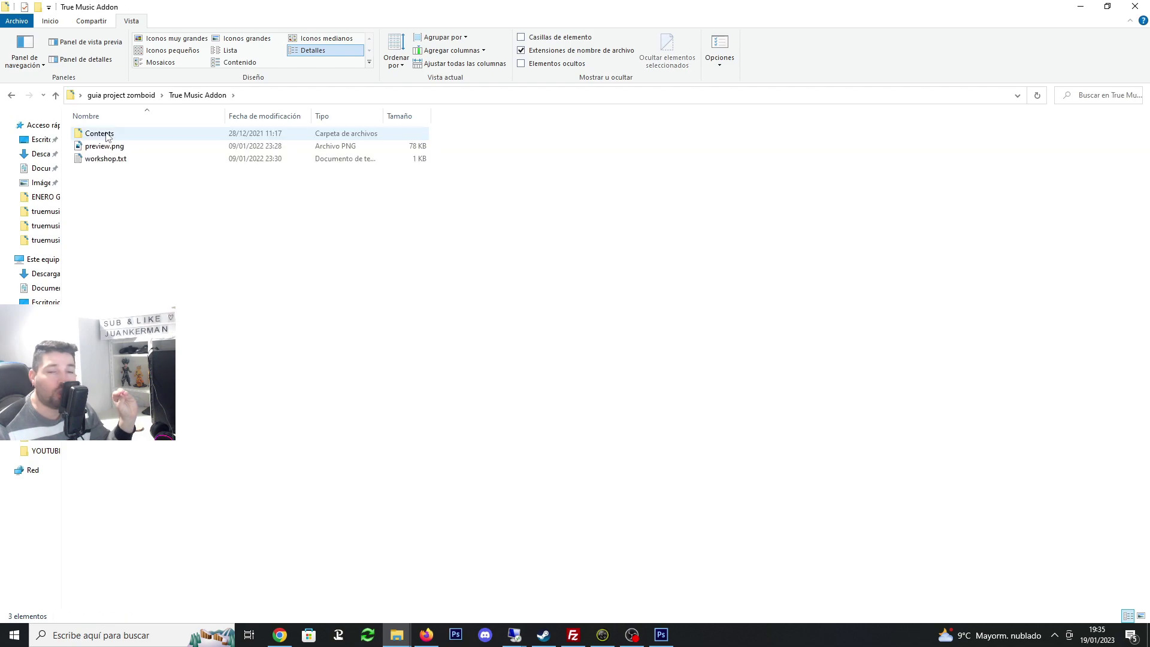
left_click(55, 96)
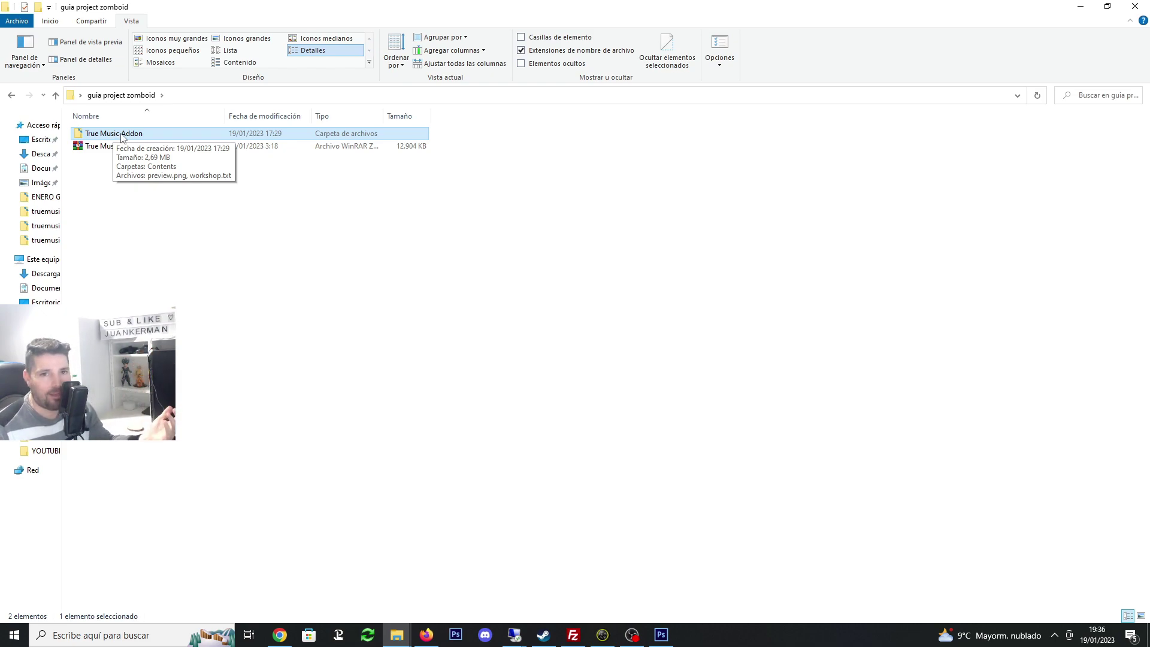
left_click(142, 206)
left_click(120, 134)
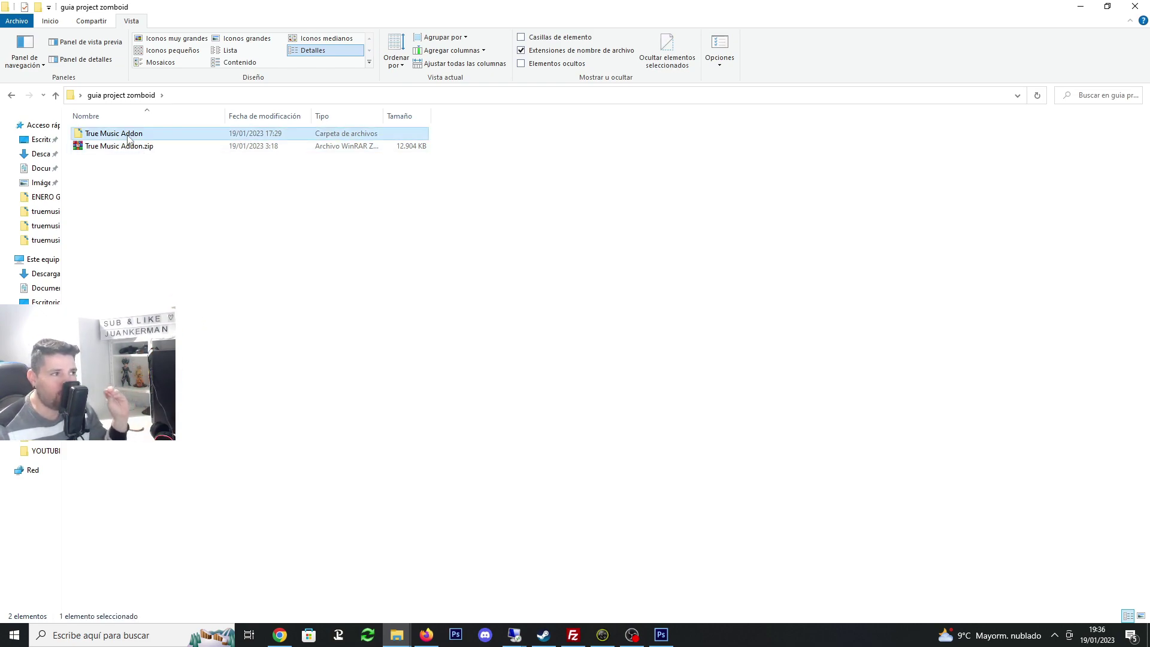
double_click(129, 137)
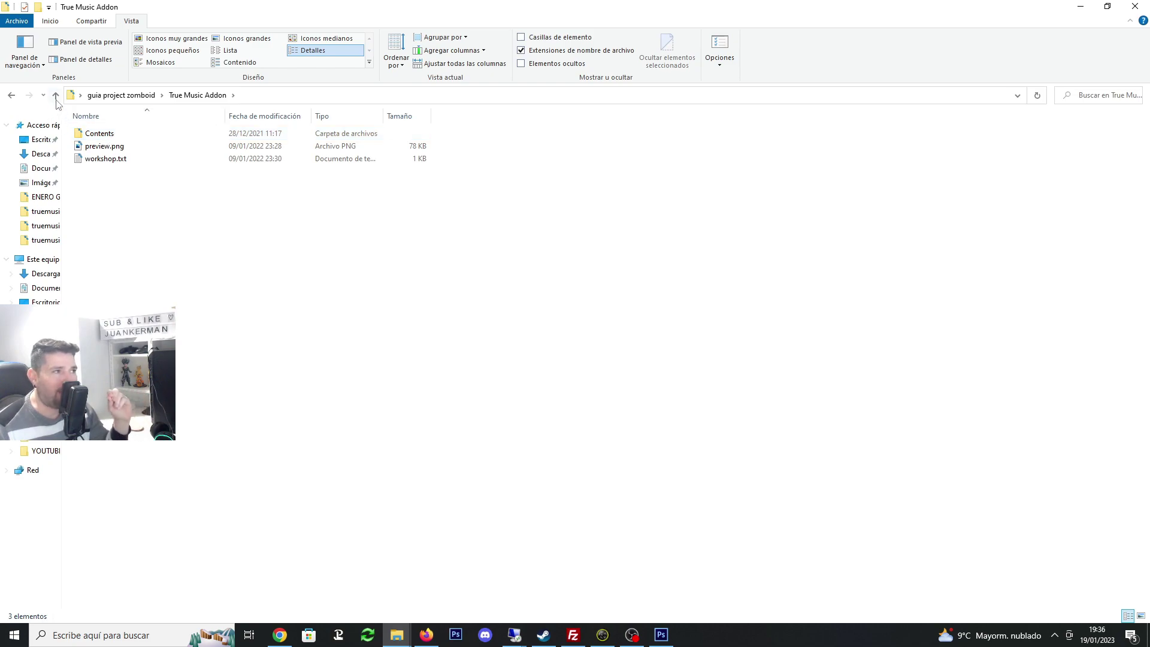
key("BackSpace")
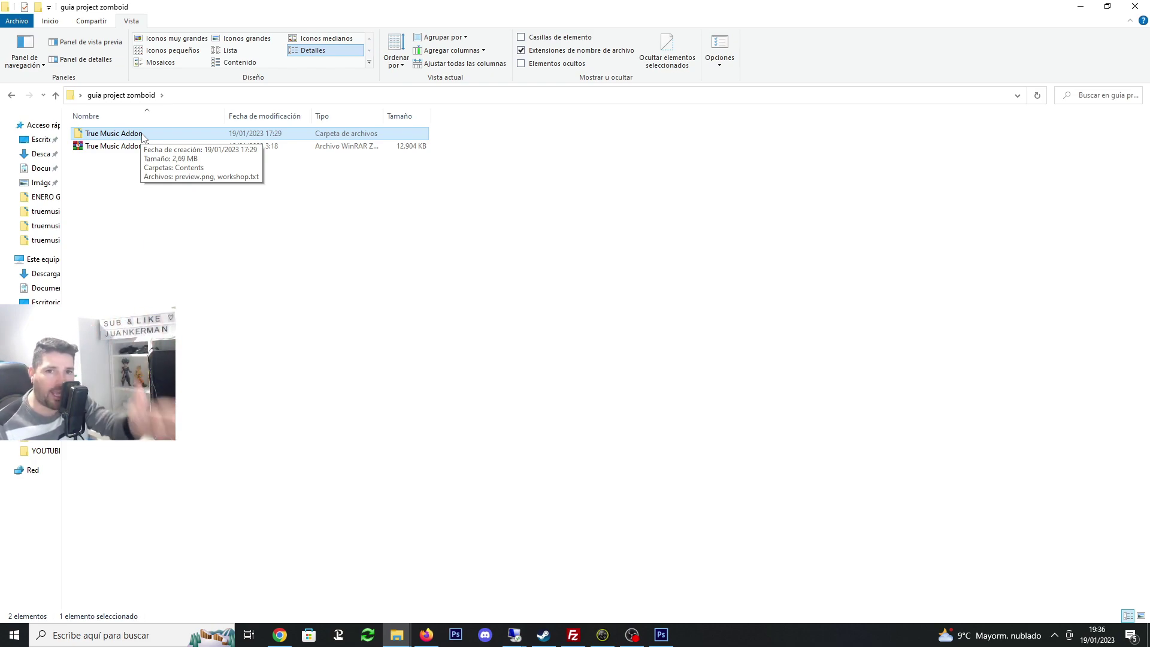
right_click(142, 137)
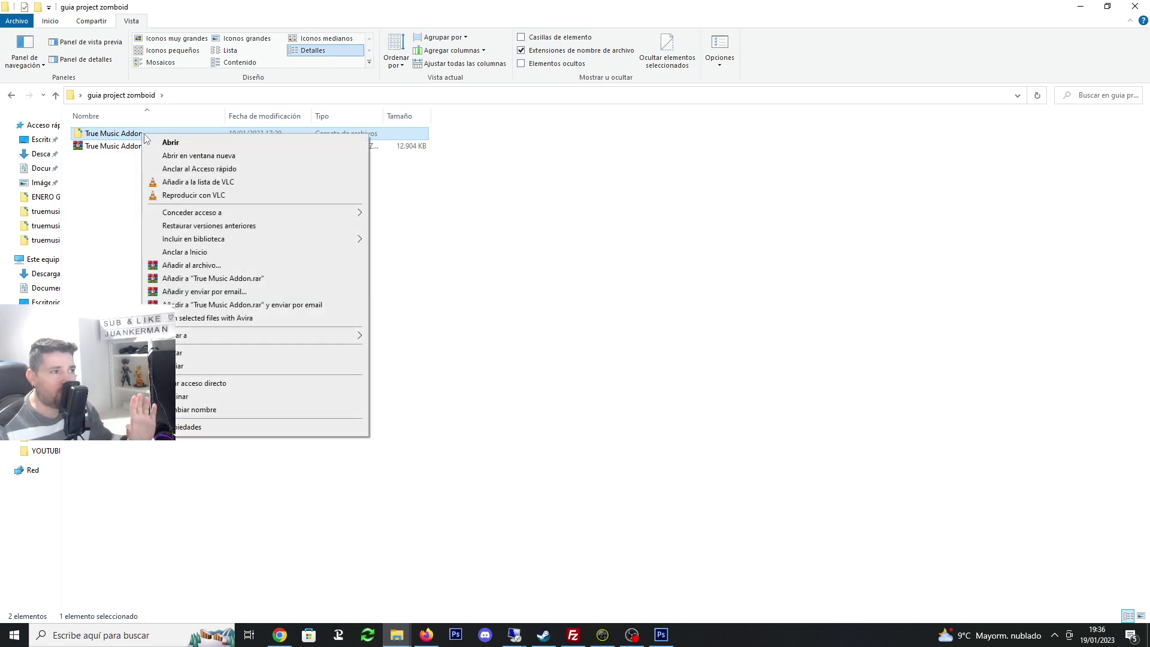
left_click(178, 367)
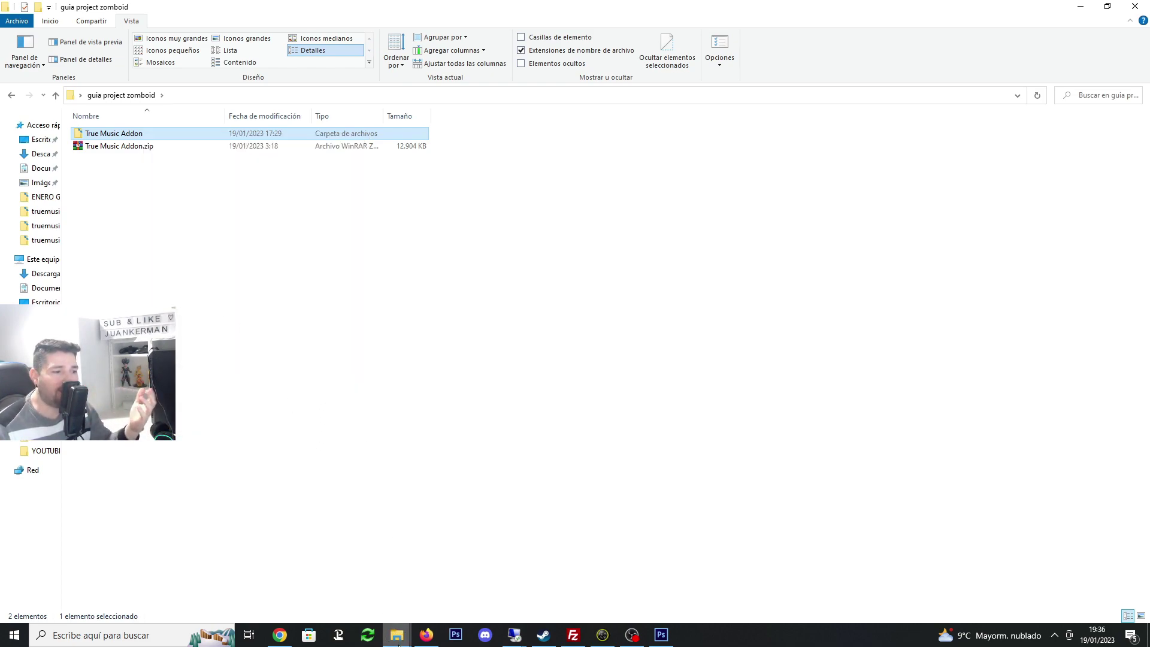
In another File Explorer window on drive C, open the Workshop folder inside Zomboid in the personal user folder
mouse_move(399, 643)
left_click(444, 584)
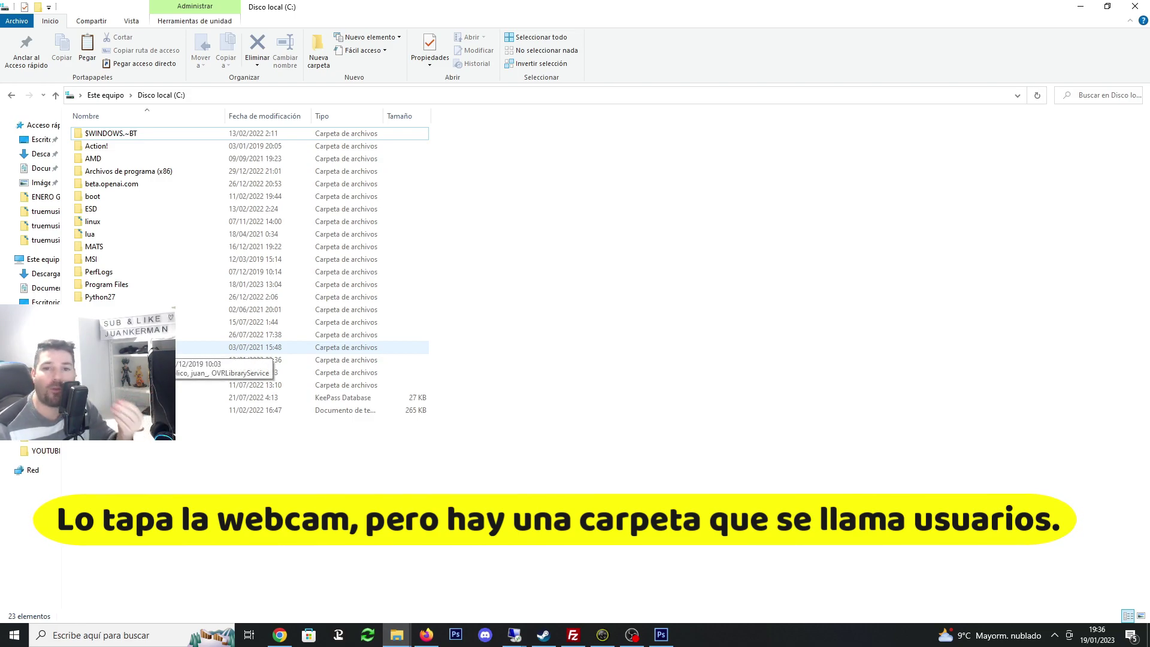
double_click(162, 347)
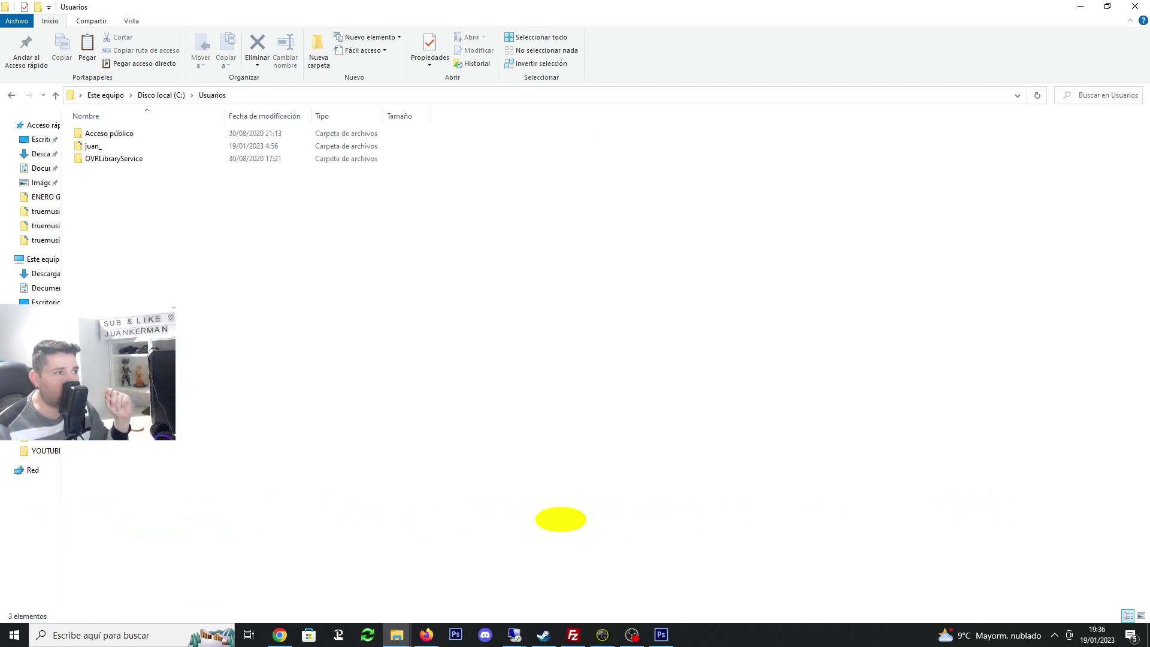
left_click(108, 150)
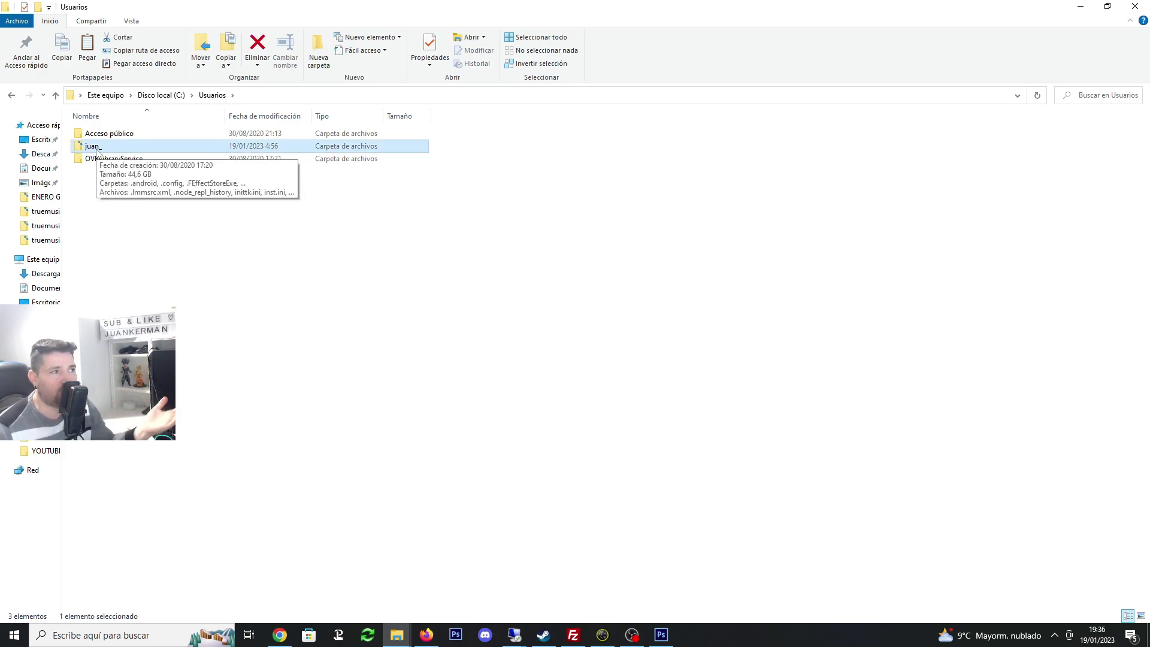
double_click(98, 149)
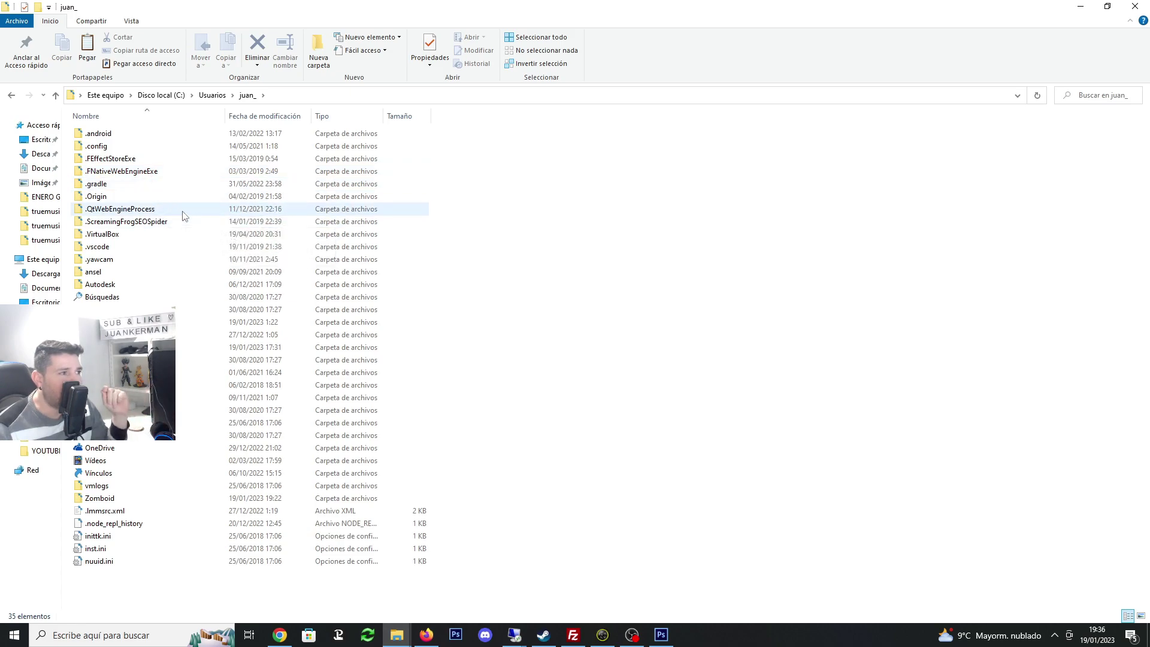
left_click(110, 500)
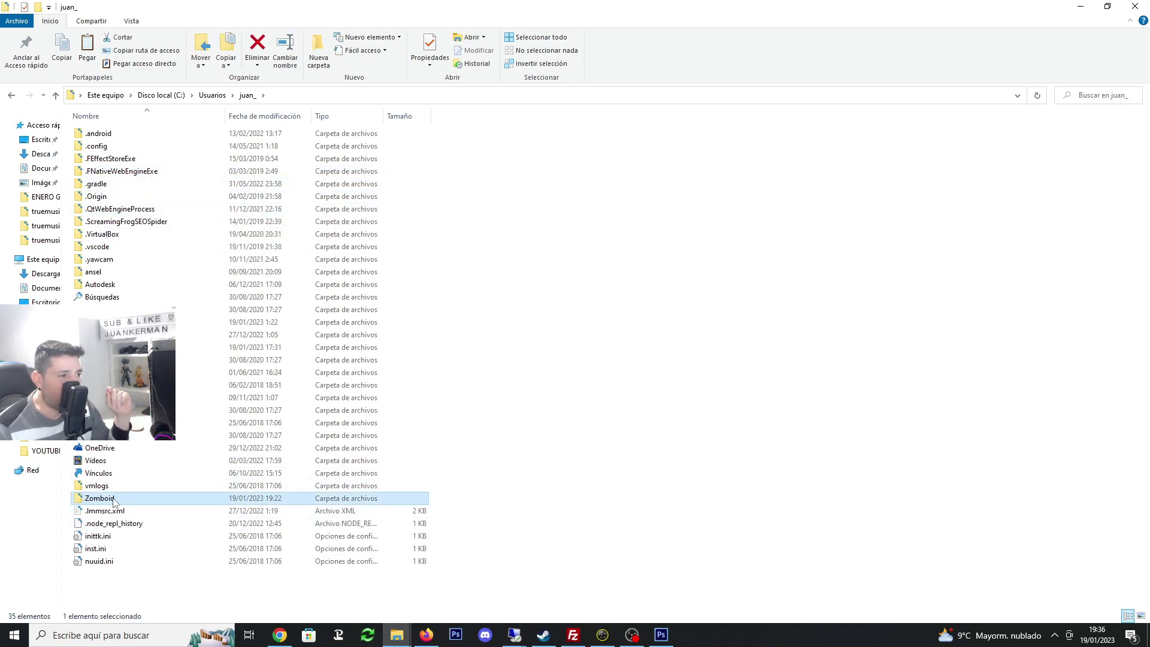
double_click(110, 499)
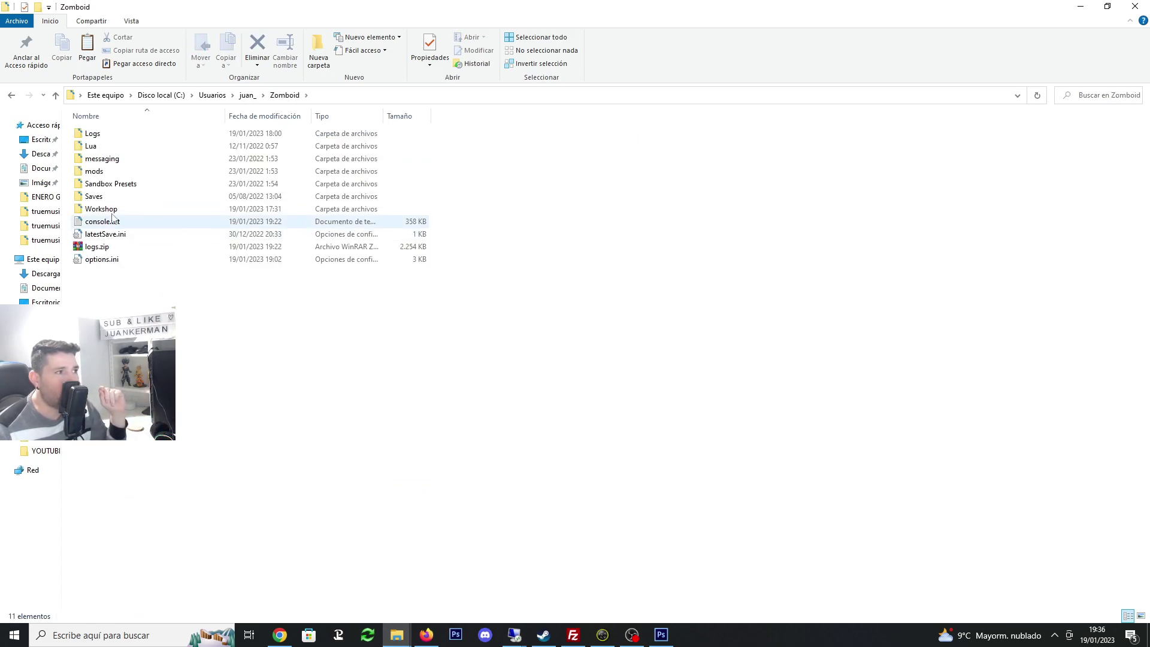
double_click(101, 209)
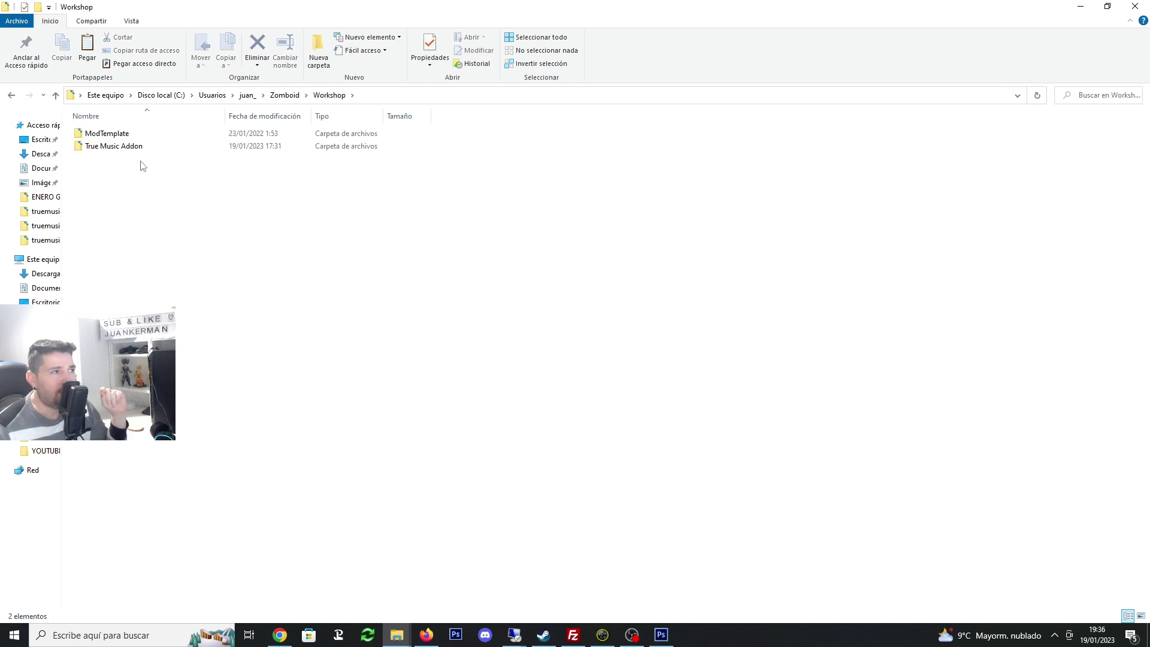
Open the existing True Music Addon folder in Workshop to view its contents
left_click(97, 149)
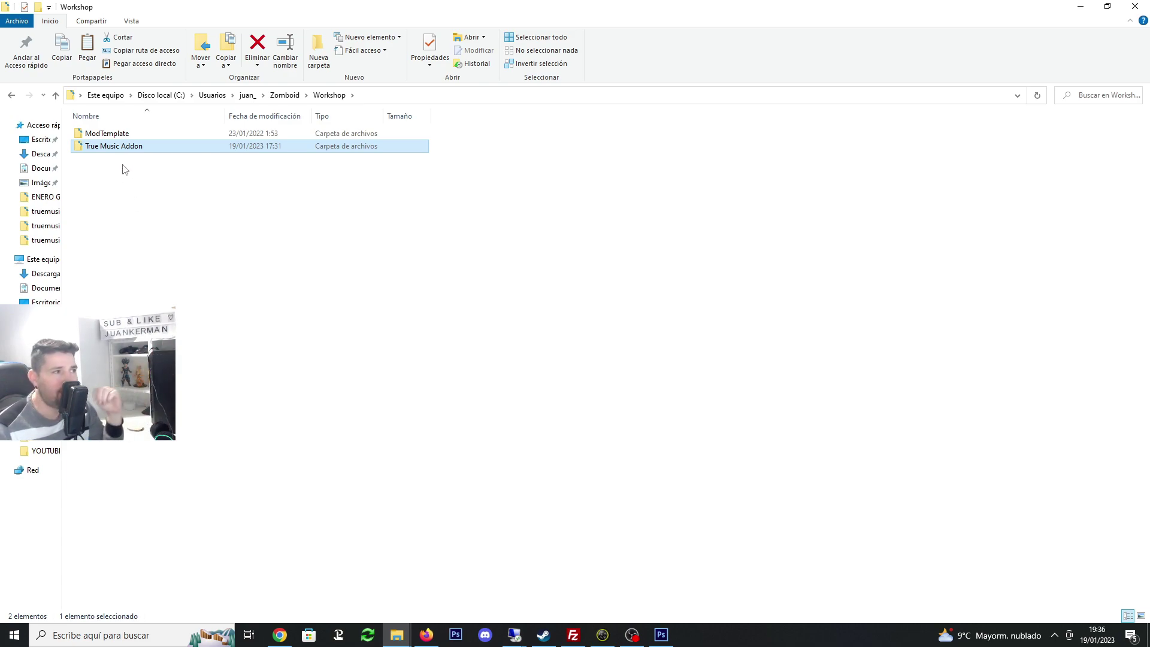
right_click(125, 179)
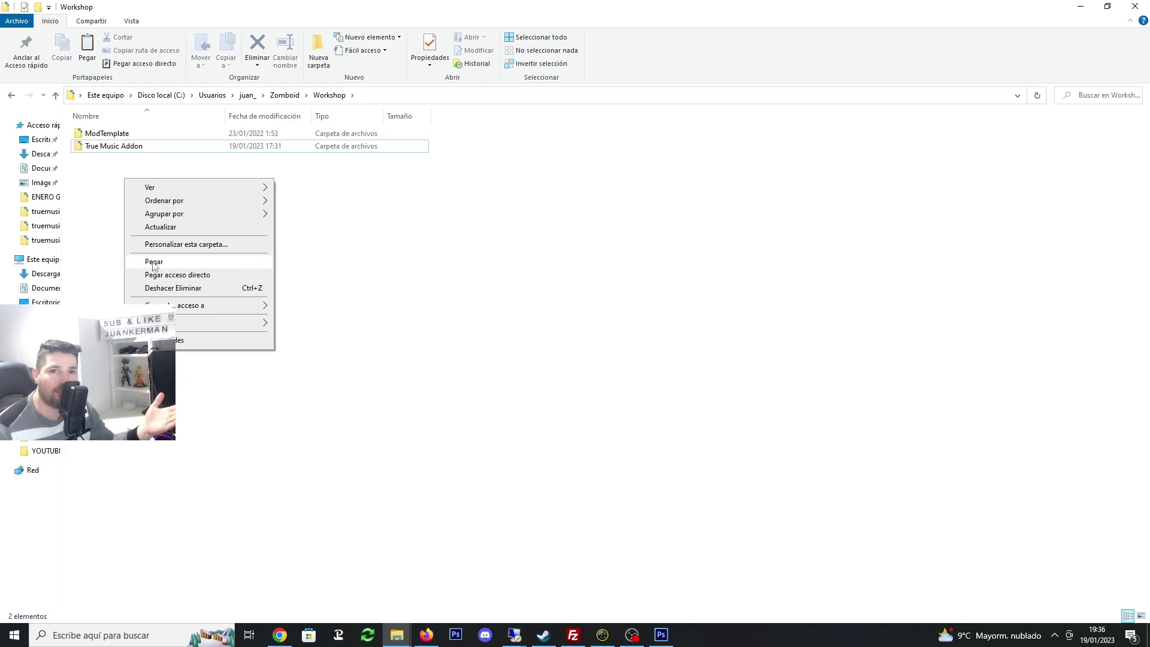
double_click(119, 152)
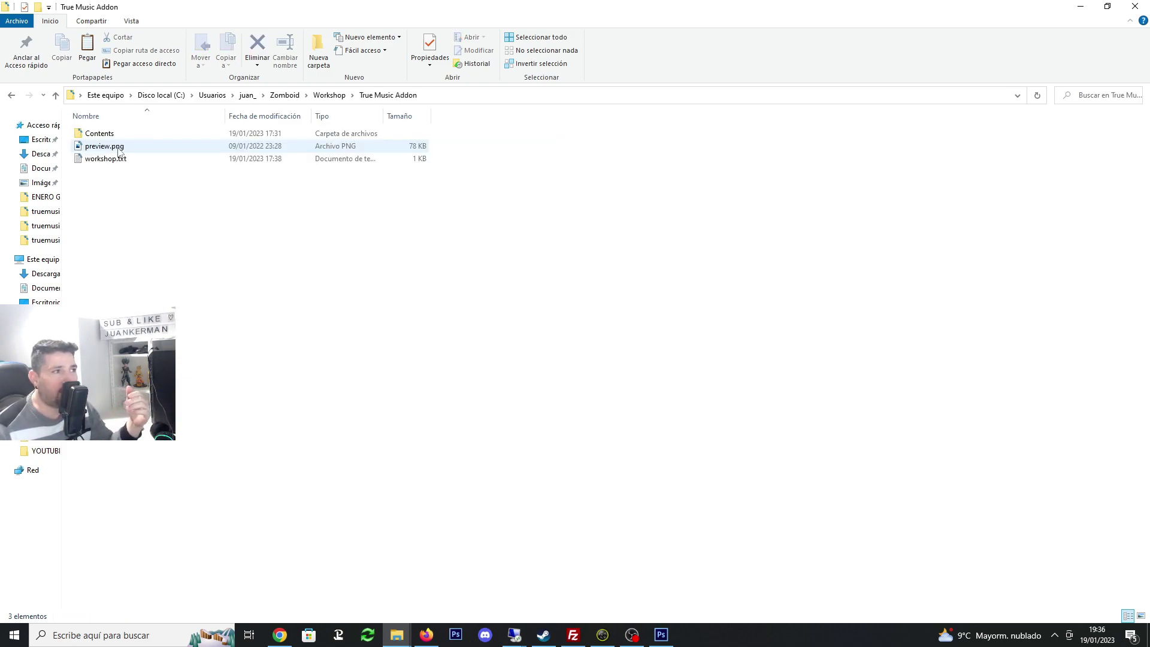
Look through the existing True Music Addon folder down to truemusic_addon's media folder, and return to Workshop
double_click(106, 134)
double_click(106, 134)
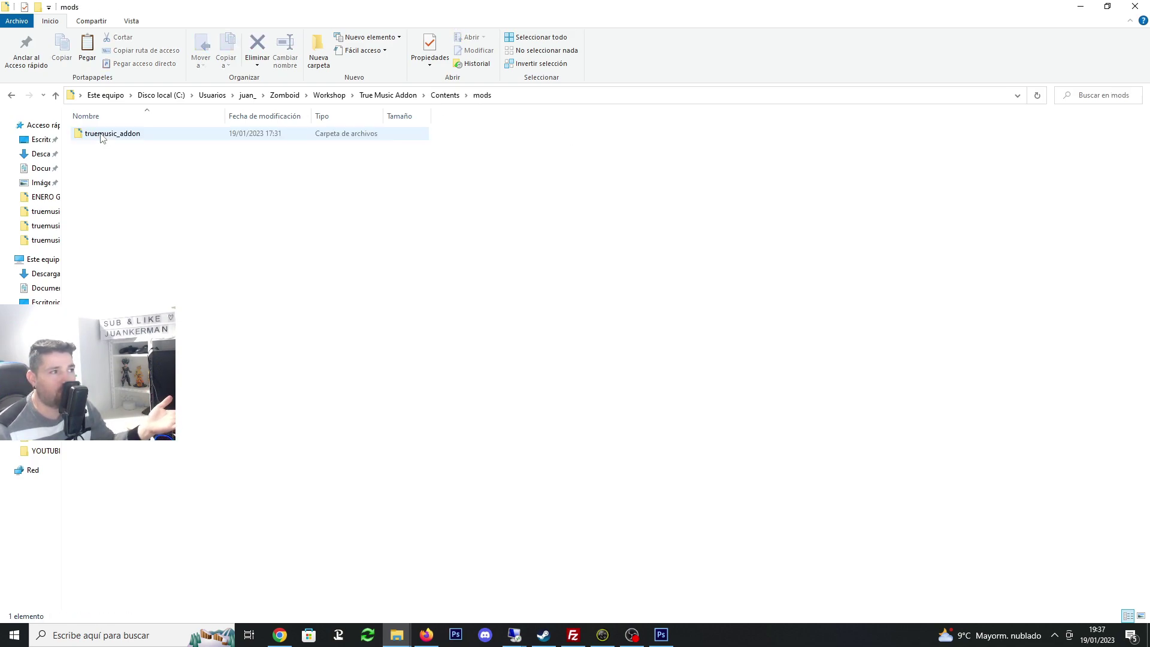
left_click(106, 135)
double_click(106, 134)
double_click(106, 136)
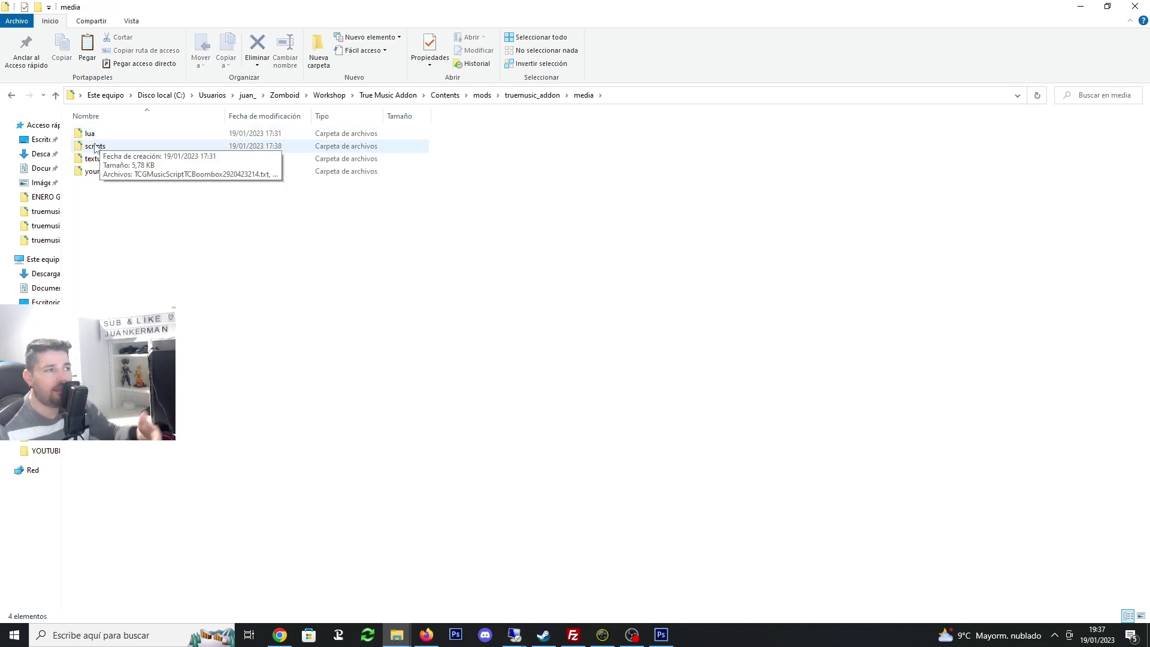
left_click(56, 95)
left_click(56, 95)
left_click(55, 95)
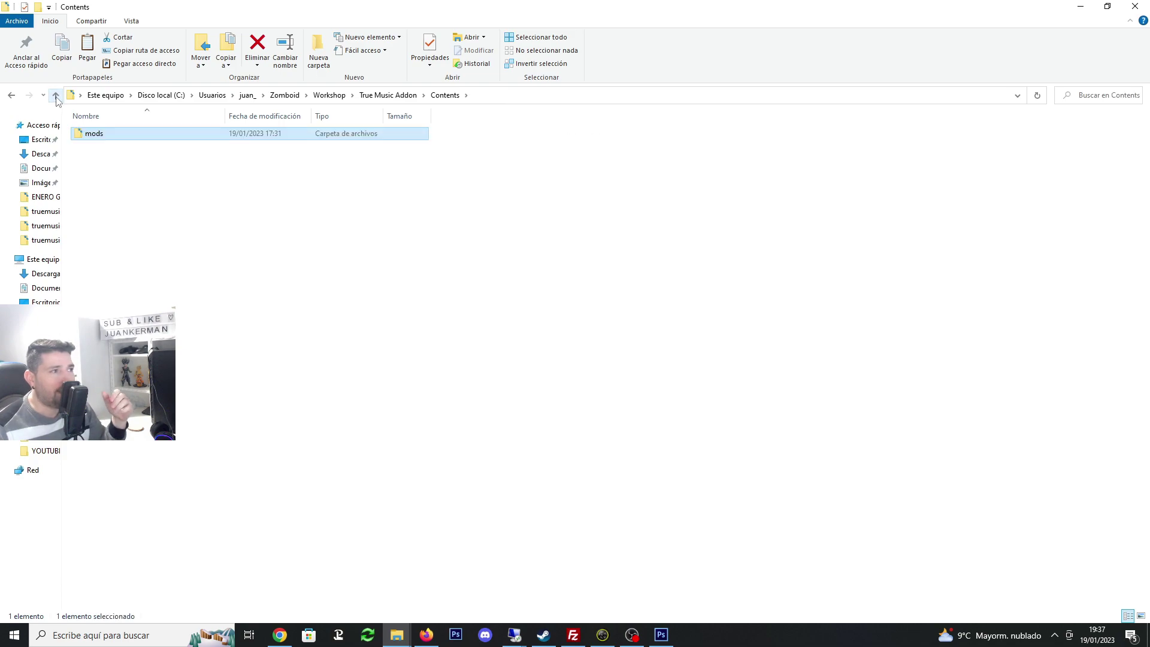
left_click(56, 95)
left_click(56, 95)
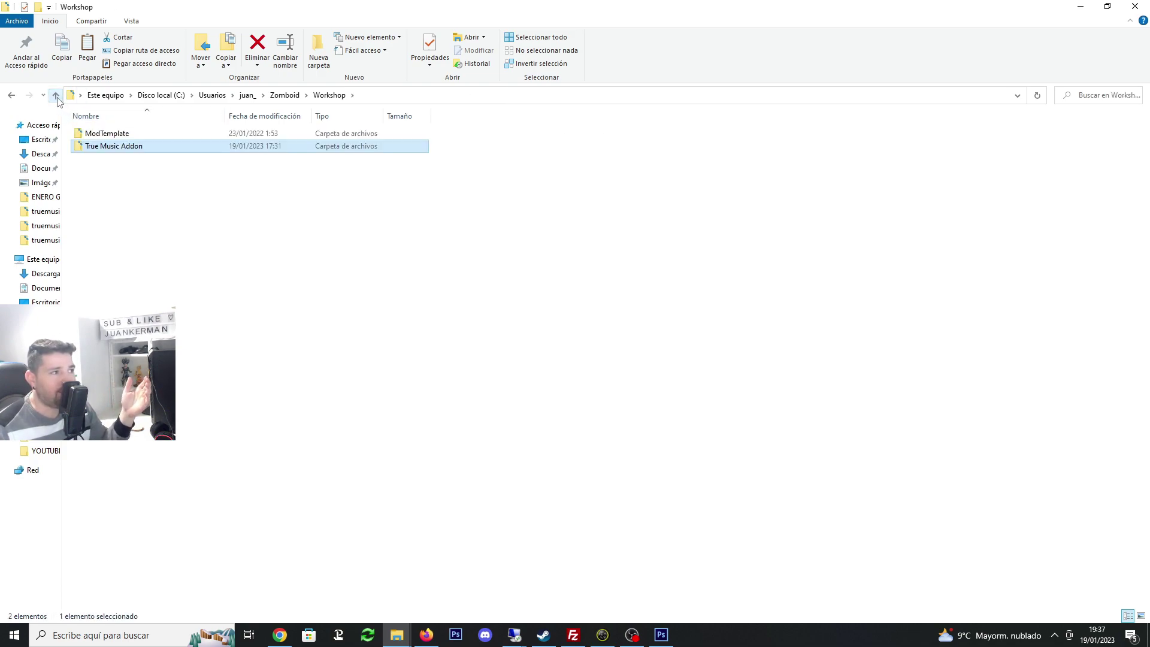
Replace the old True Music Addon folder in Workshop with the copied customised version
left_click(114, 155)
key("Delete")
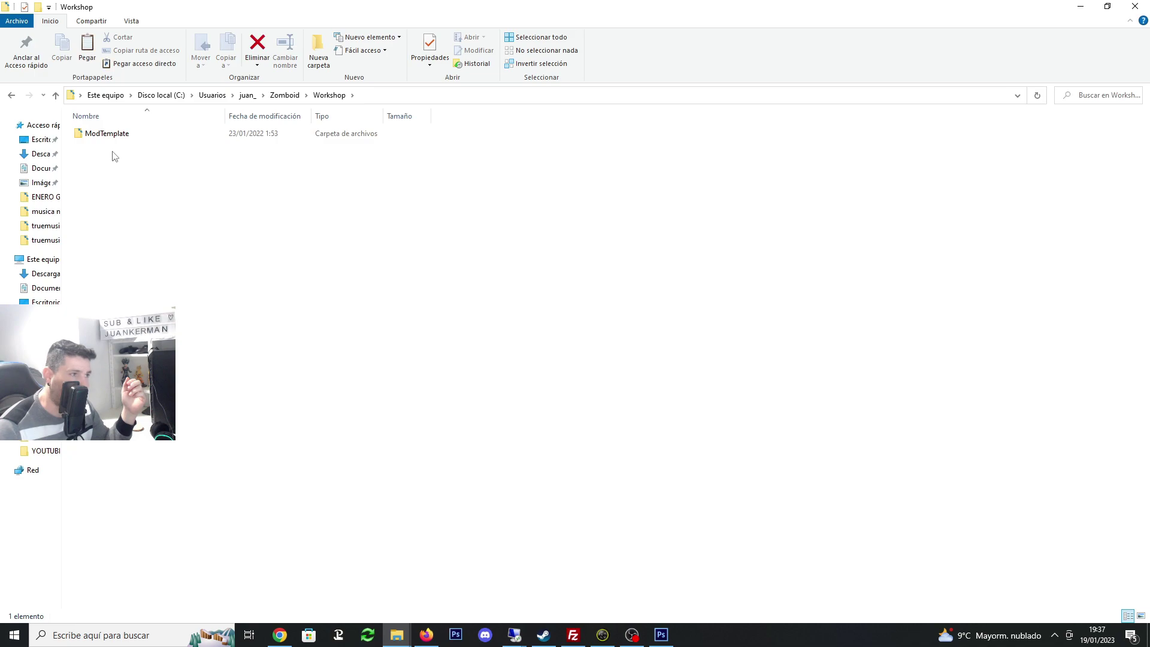
right_click(114, 156)
left_click(141, 260)
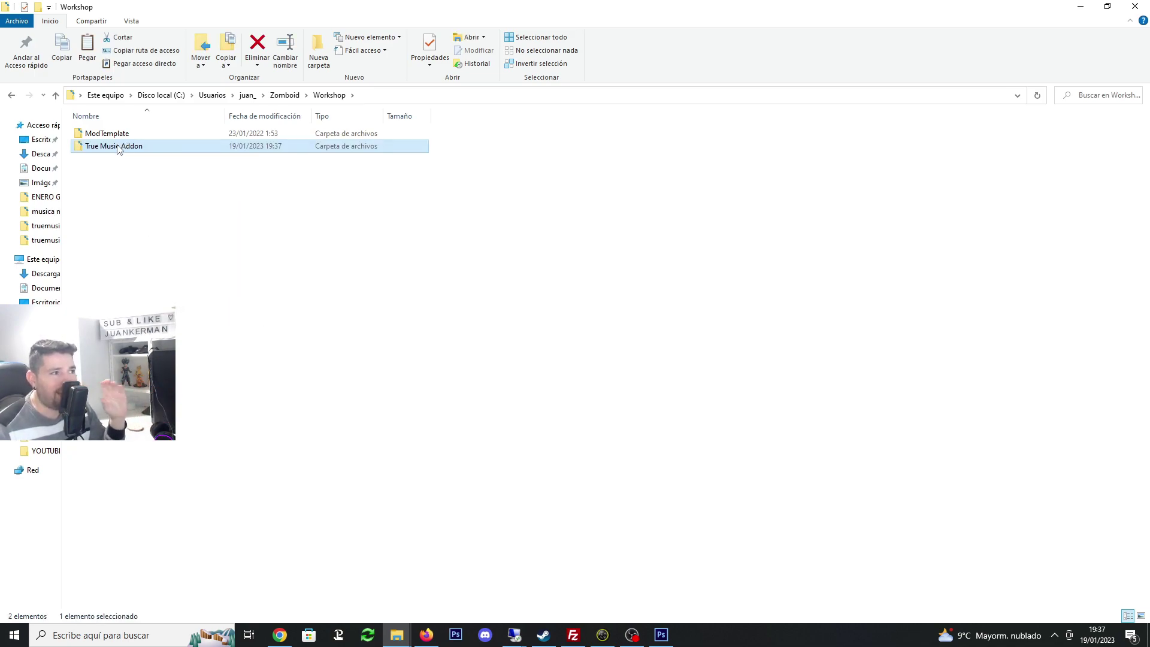
Check the contents of the pasted True Music Addon folder and its Contents subfolder, and return to Workshop
double_click(122, 147)
left_click(55, 94)
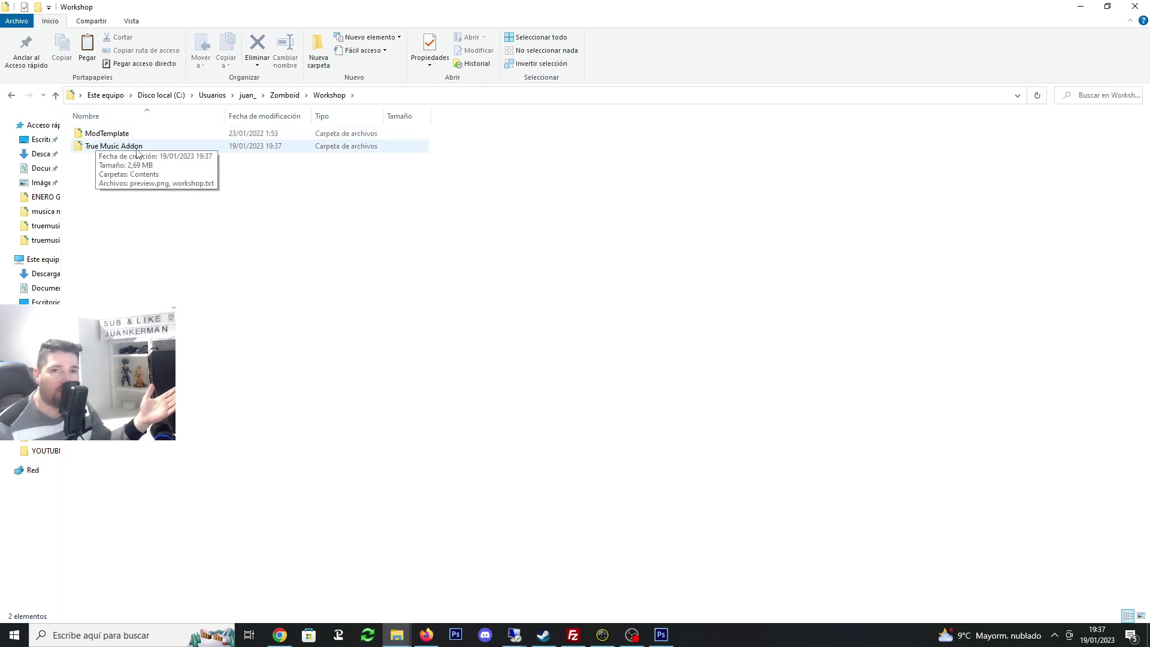
double_click(137, 149)
double_click(99, 134)
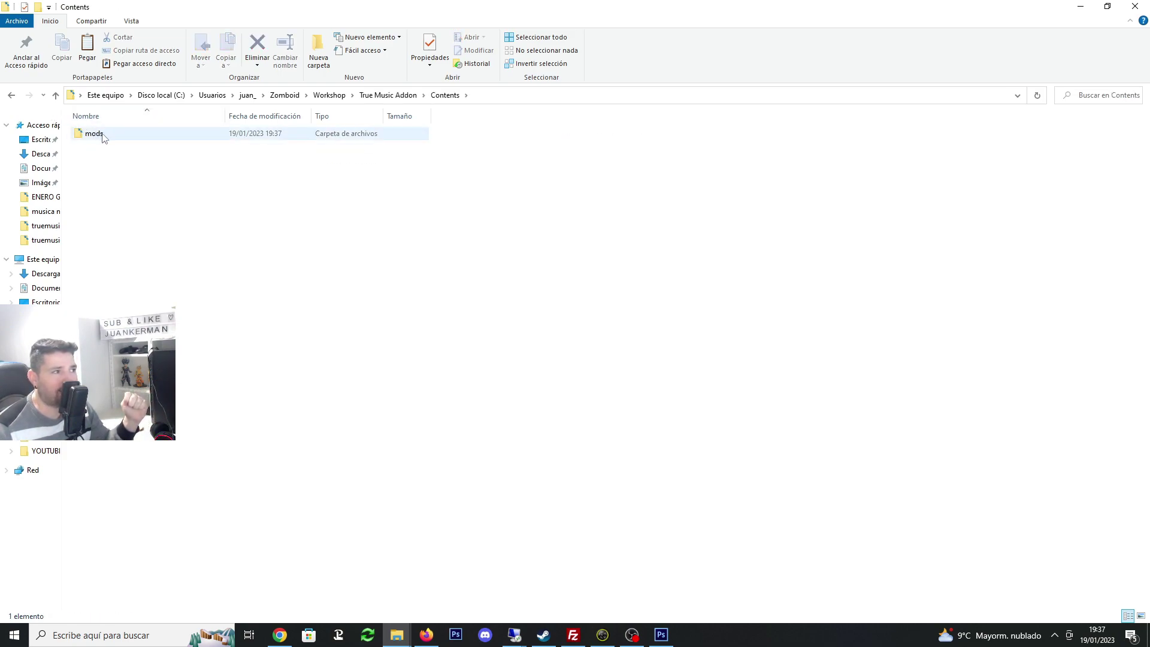
left_click(56, 96)
left_click(56, 95)
left_click(130, 182)
left_click(131, 149)
double_click(130, 148)
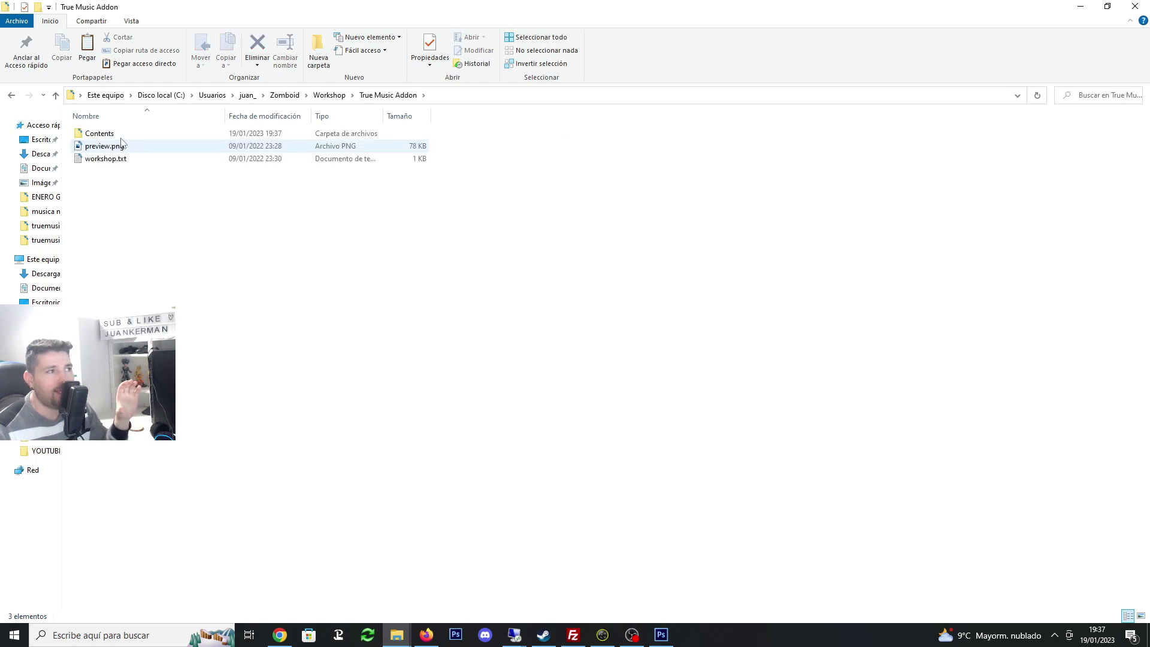
left_click(56, 95)
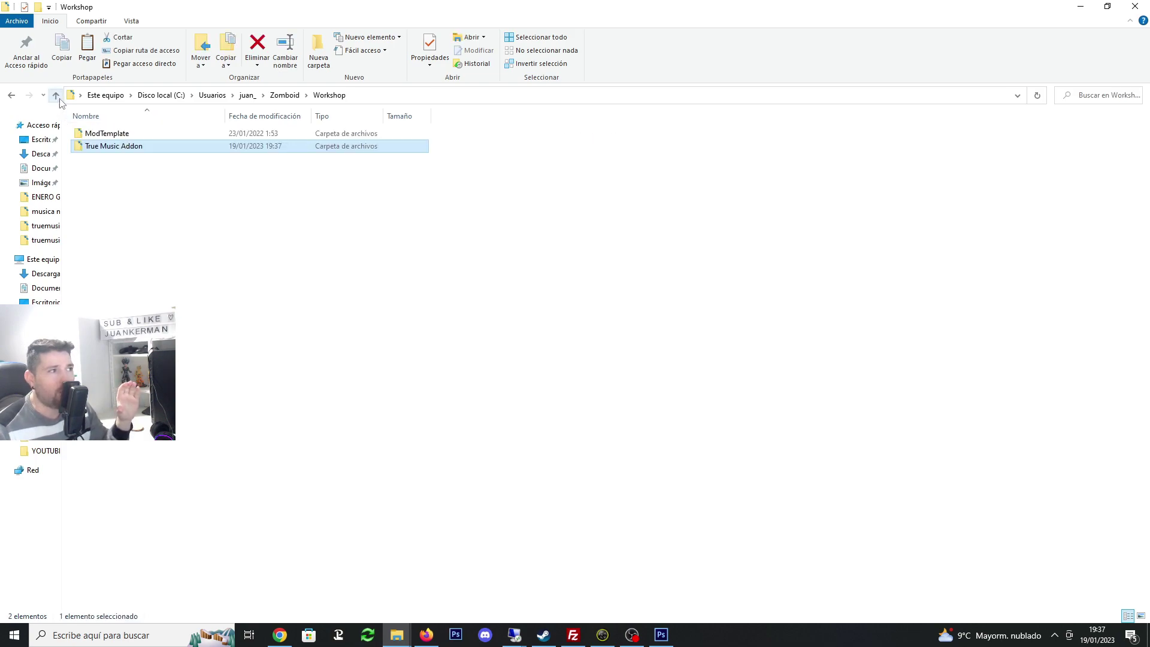
double_click(130, 150)
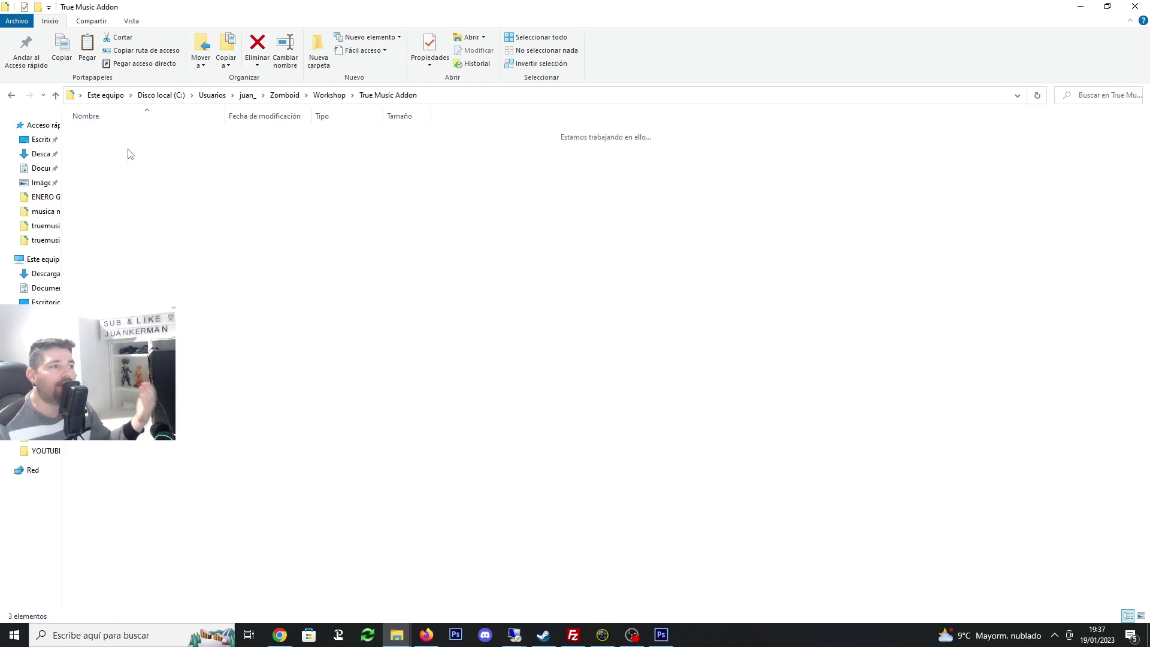
left_click(55, 95)
left_click(137, 185)
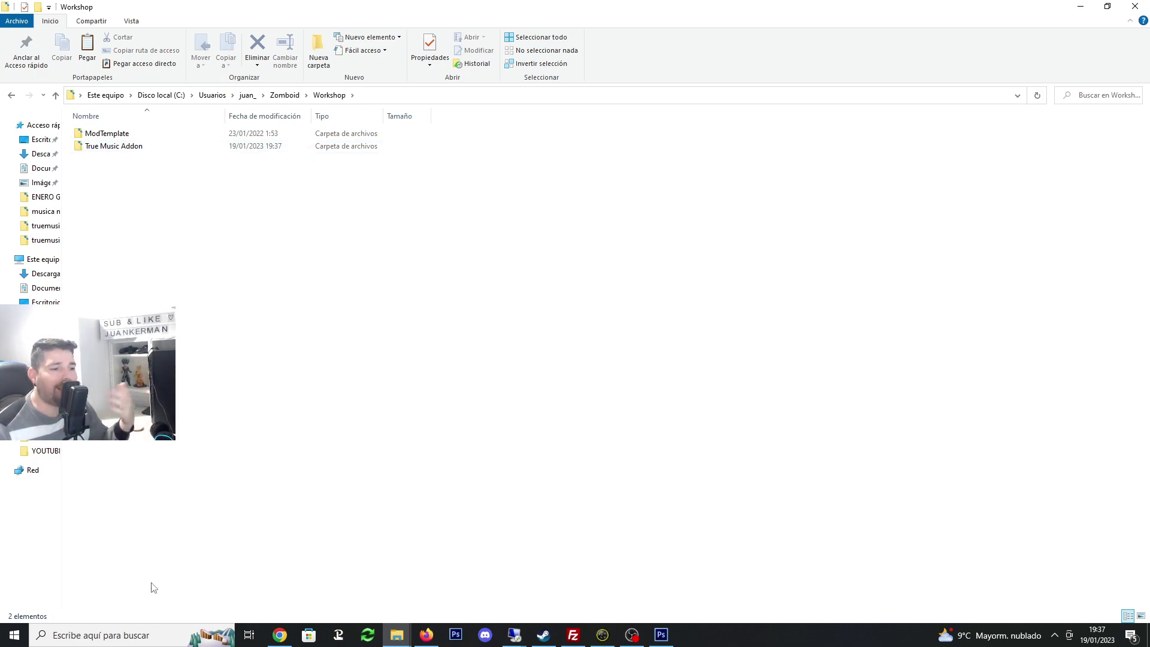
Switch to Steam and launch Project Zomboid from the library with the option Iniciar Project Zomboid
left_click(544, 635)
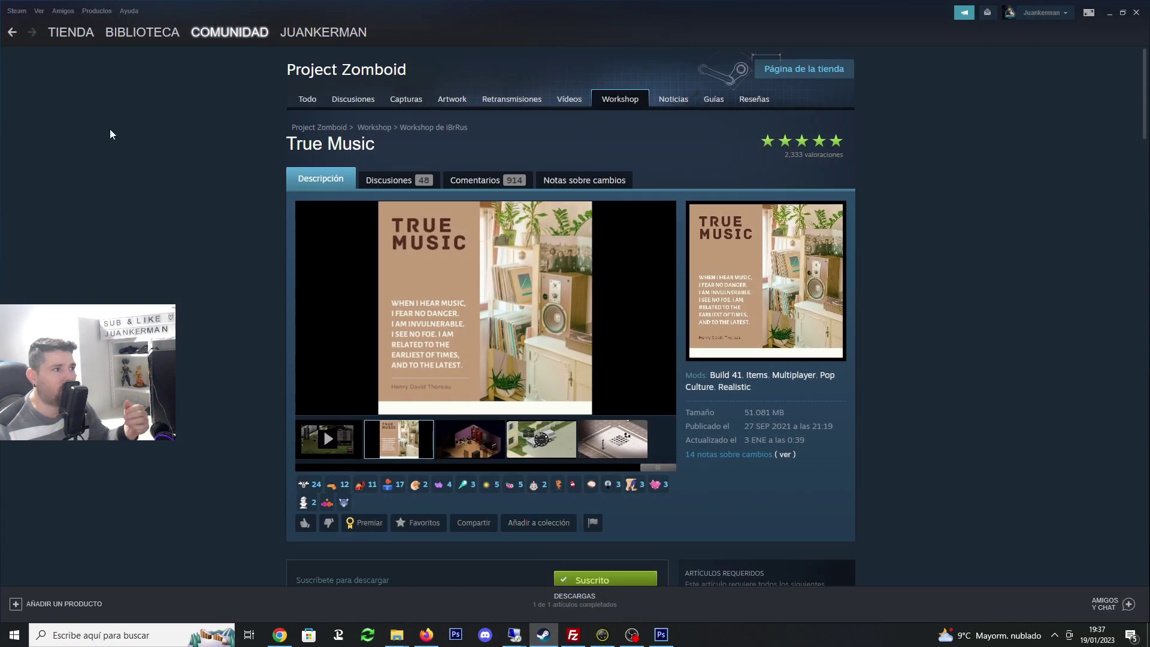
left_click(142, 31)
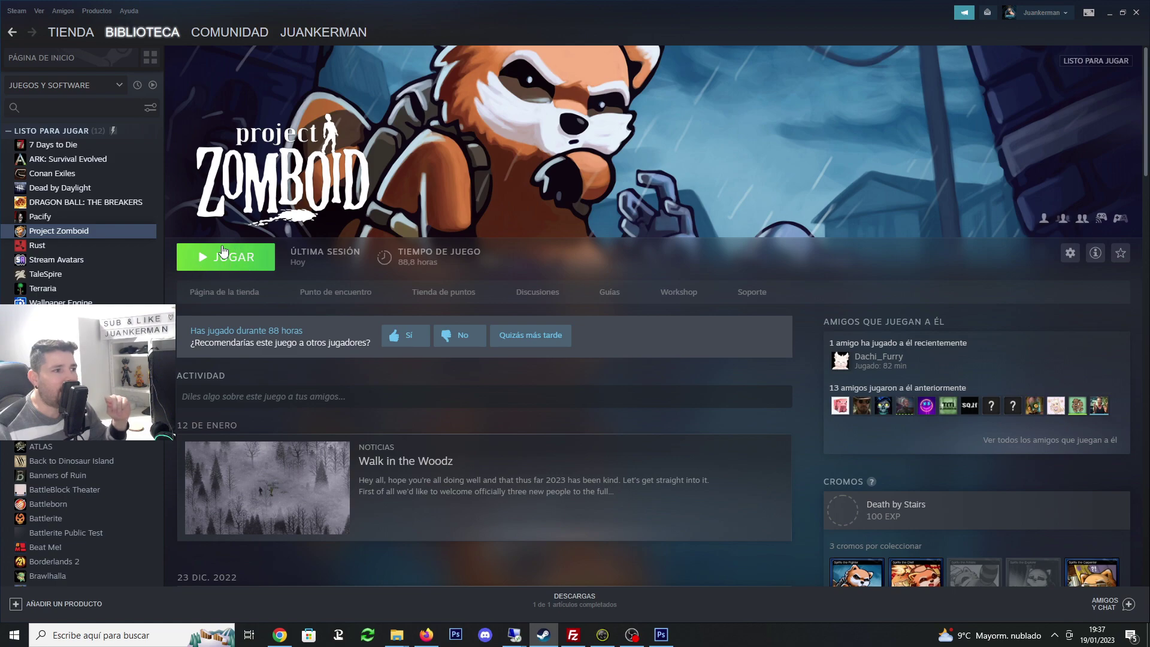
left_click(233, 256)
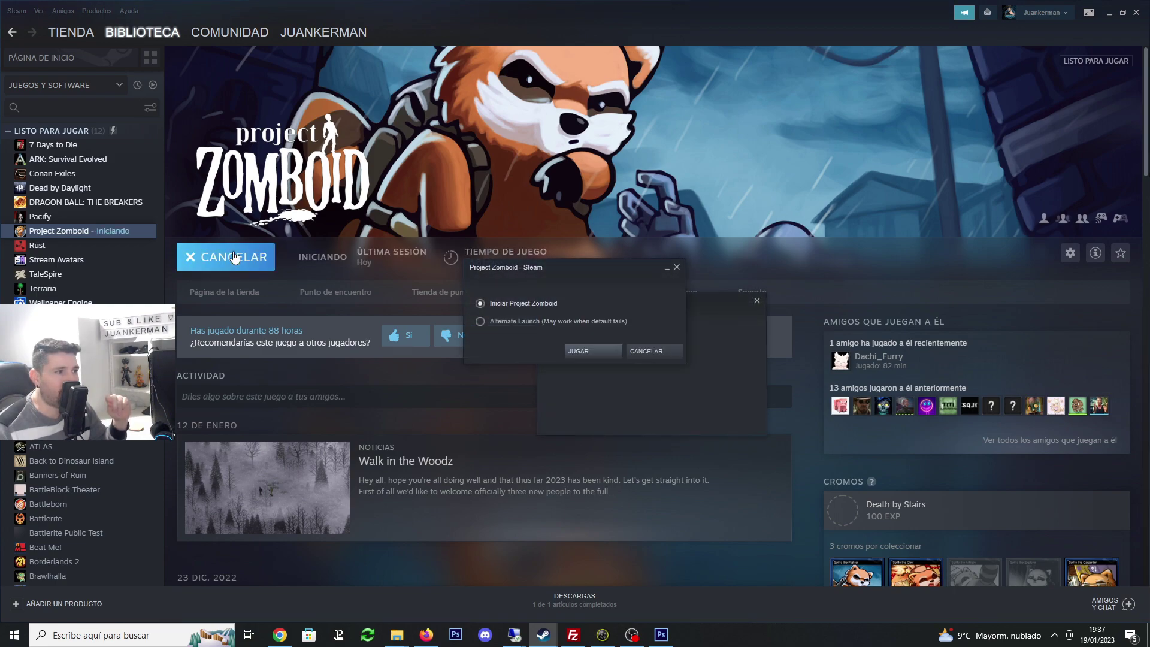
left_click(588, 350)
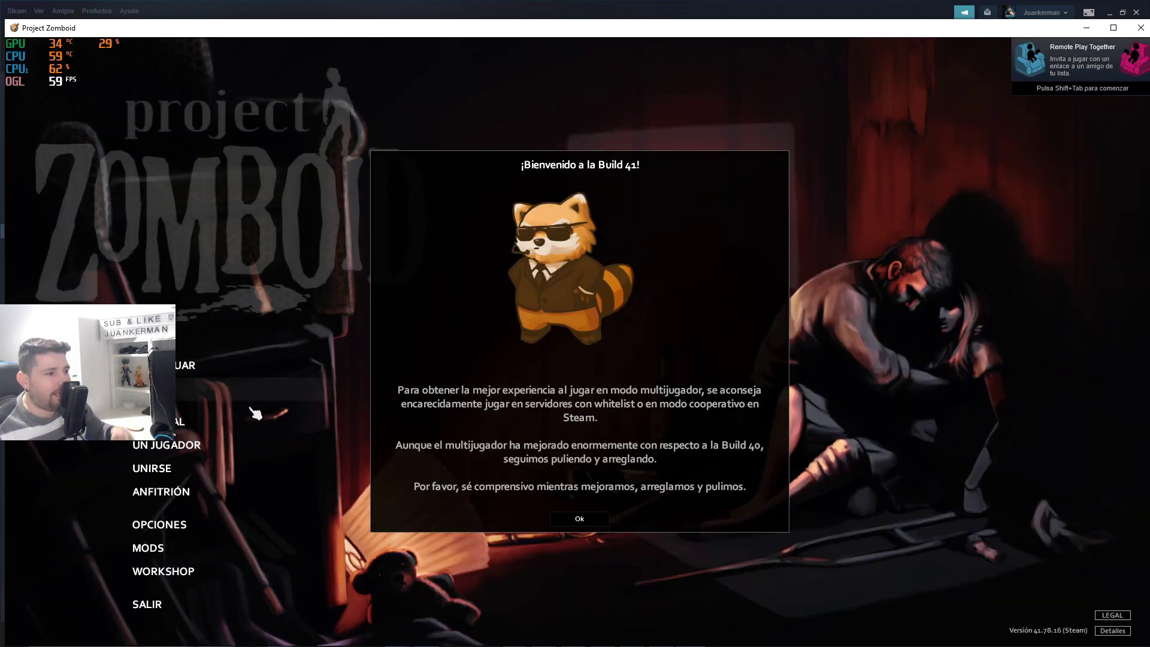
In the game's Workshop section, start creating an item from the True Music Addon directory
left_click(182, 574)
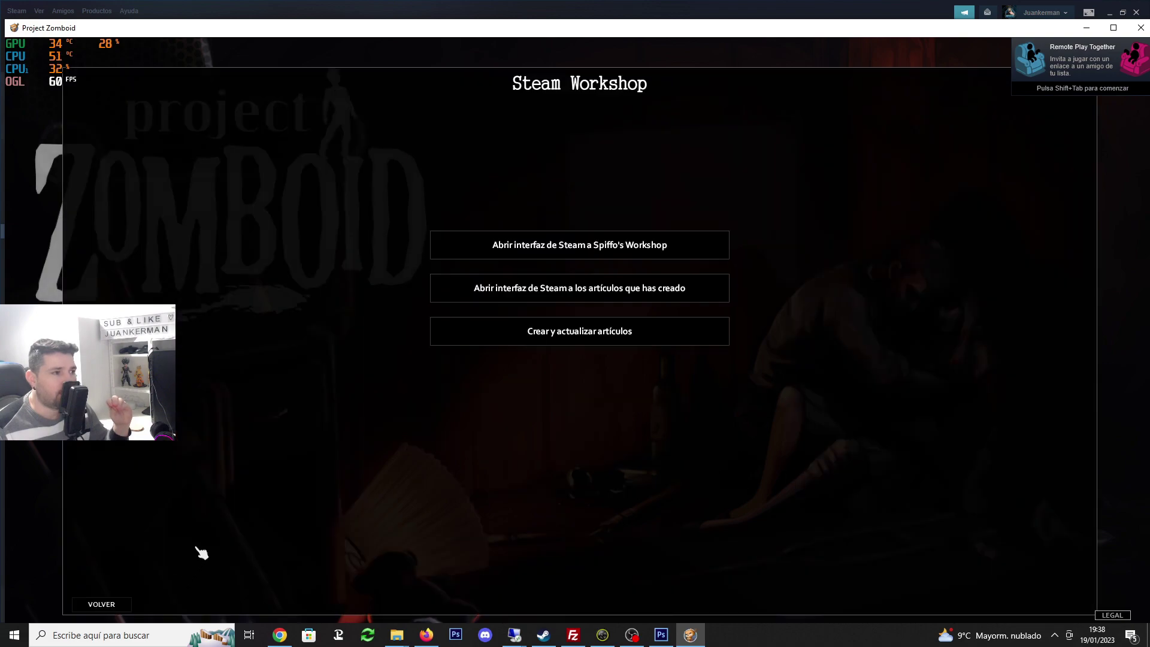
left_click(608, 336)
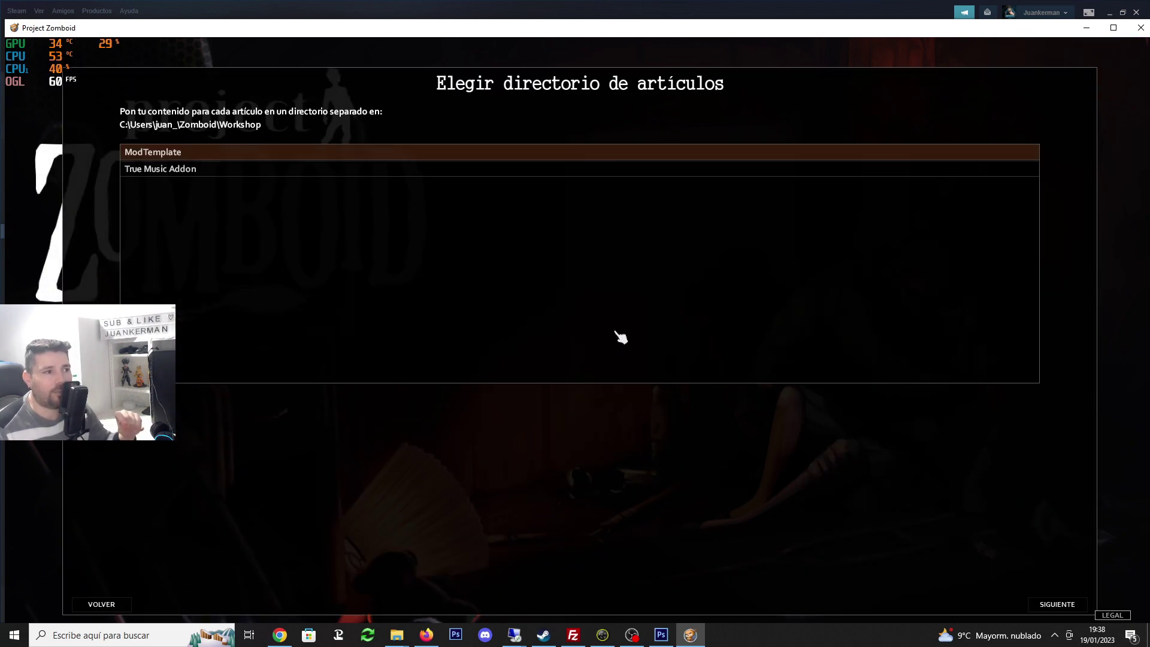
left_click(203, 170)
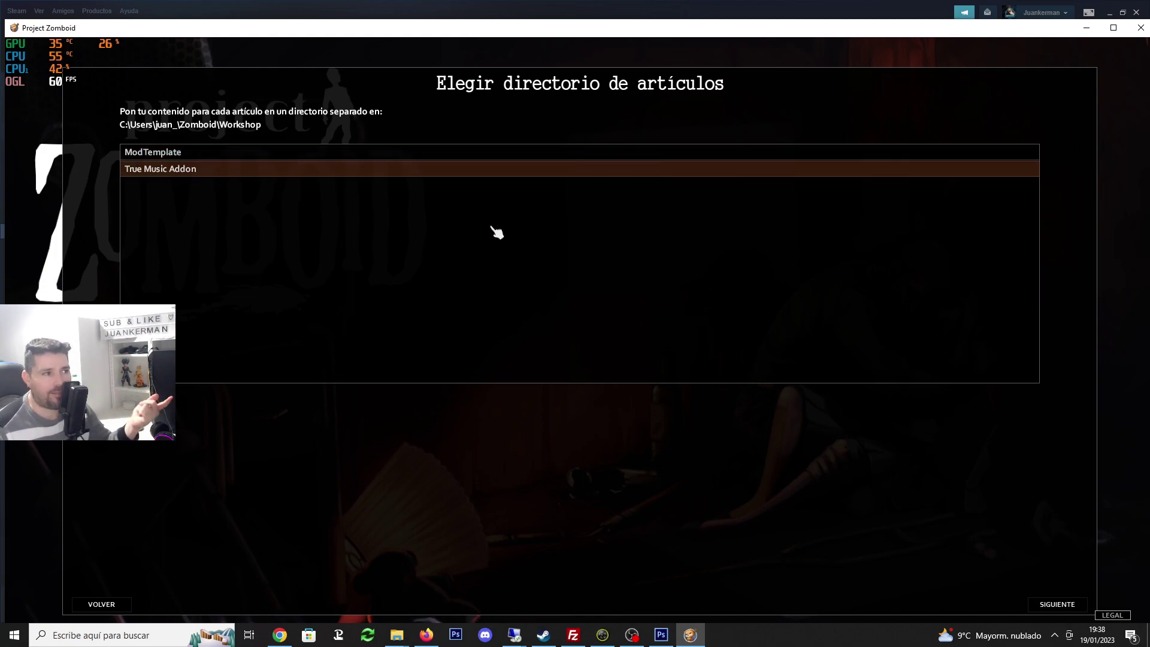
left_click(1055, 605)
Set the item's title to "True Music Addon: prueba555" and its description to "esto es una prueba"
left_click(533, 214)
key("BackSpace")
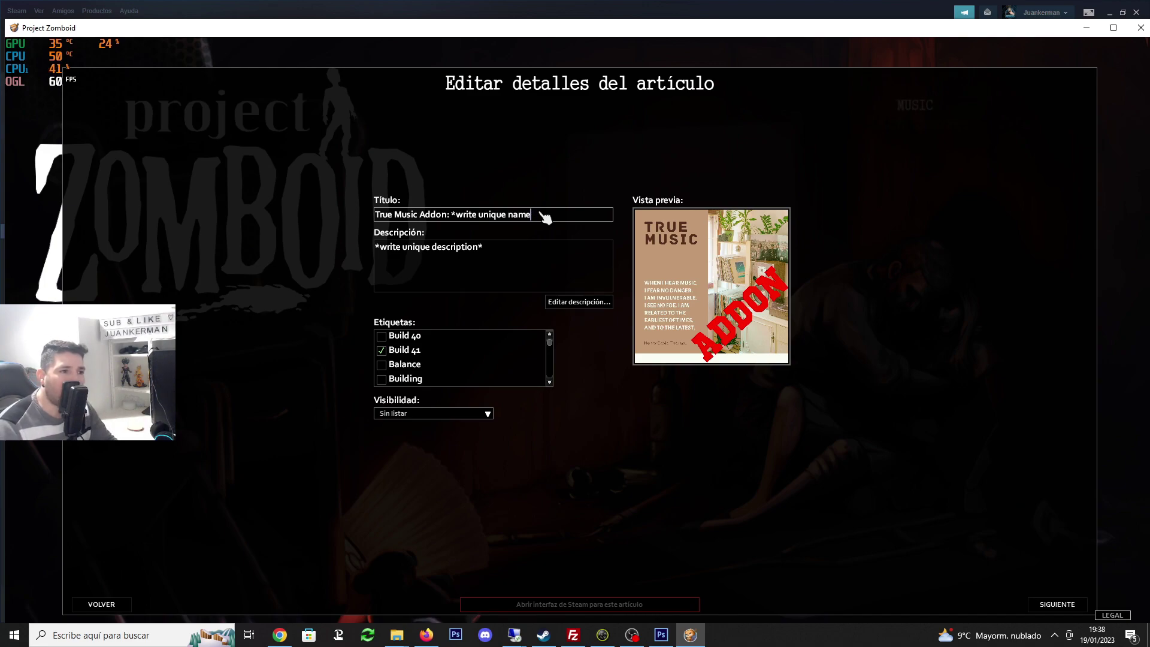
key("BackSpace")
key("BackSpace")
key("BackSpace")
key("BackSpace")
key("BackSpace")
key("BackSpace")
key("BackSpace")
key("BackSpace")
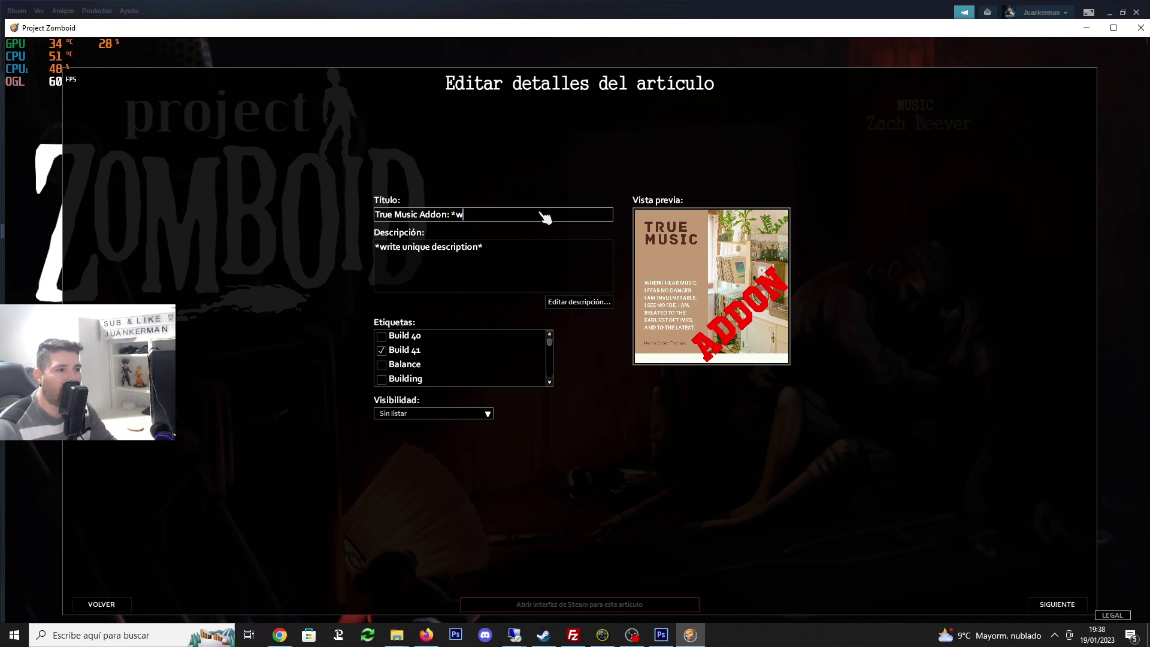
type("ba555")
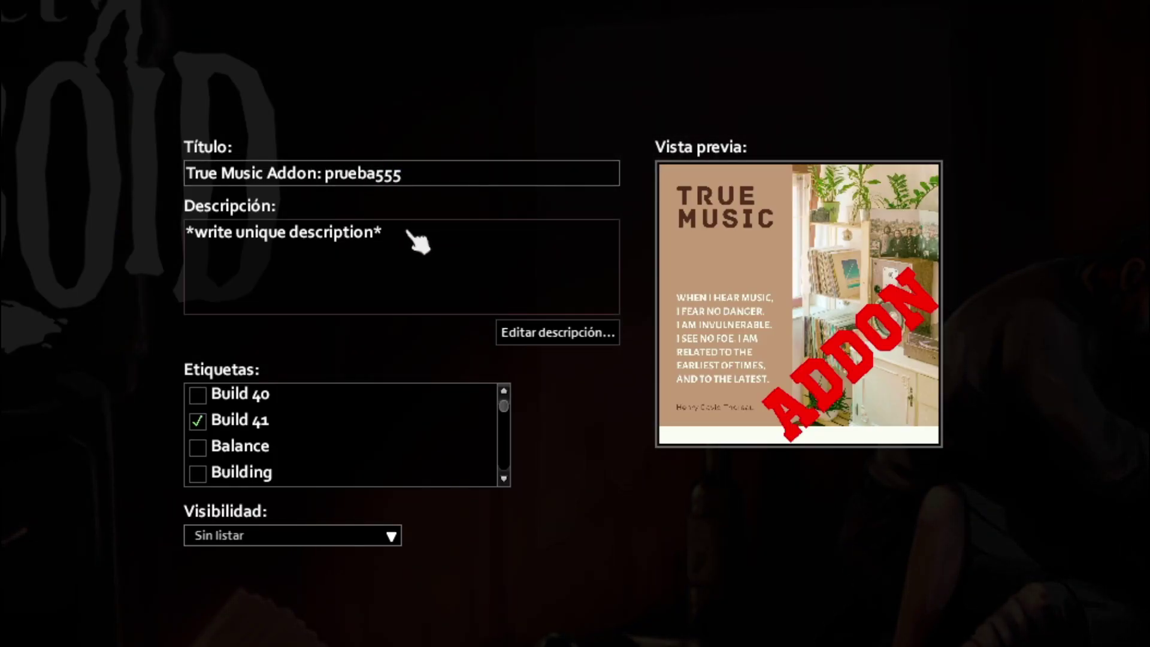
left_click(576, 333)
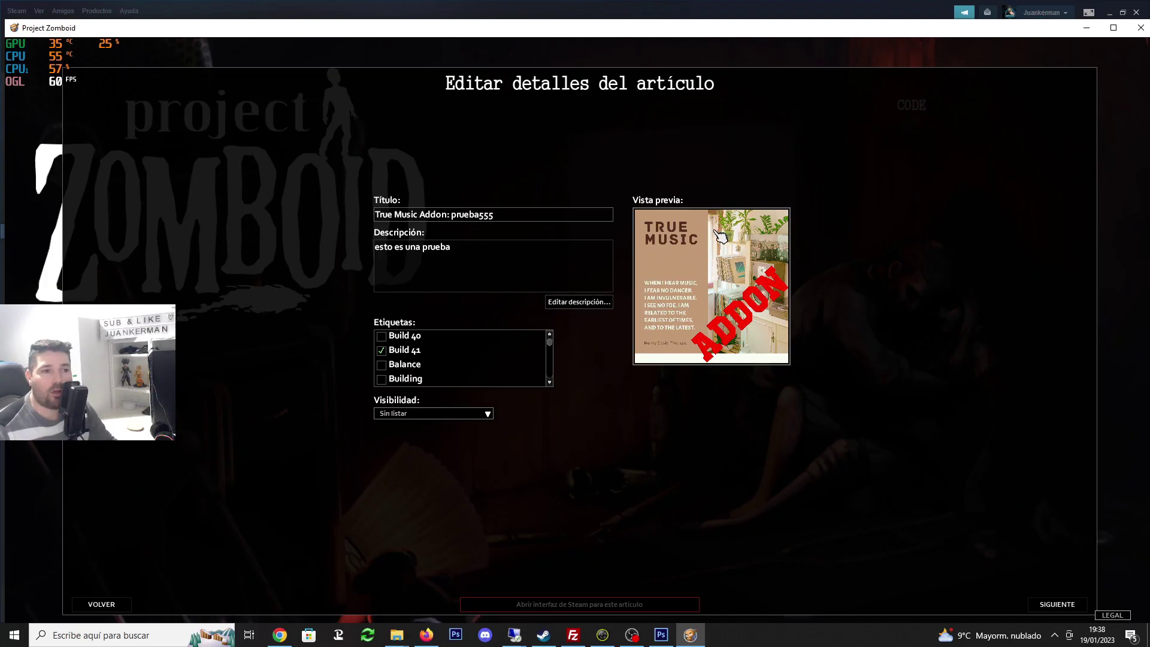
View the addon's poster.png in Photoshop and return to the game's item details
left_click(661, 635)
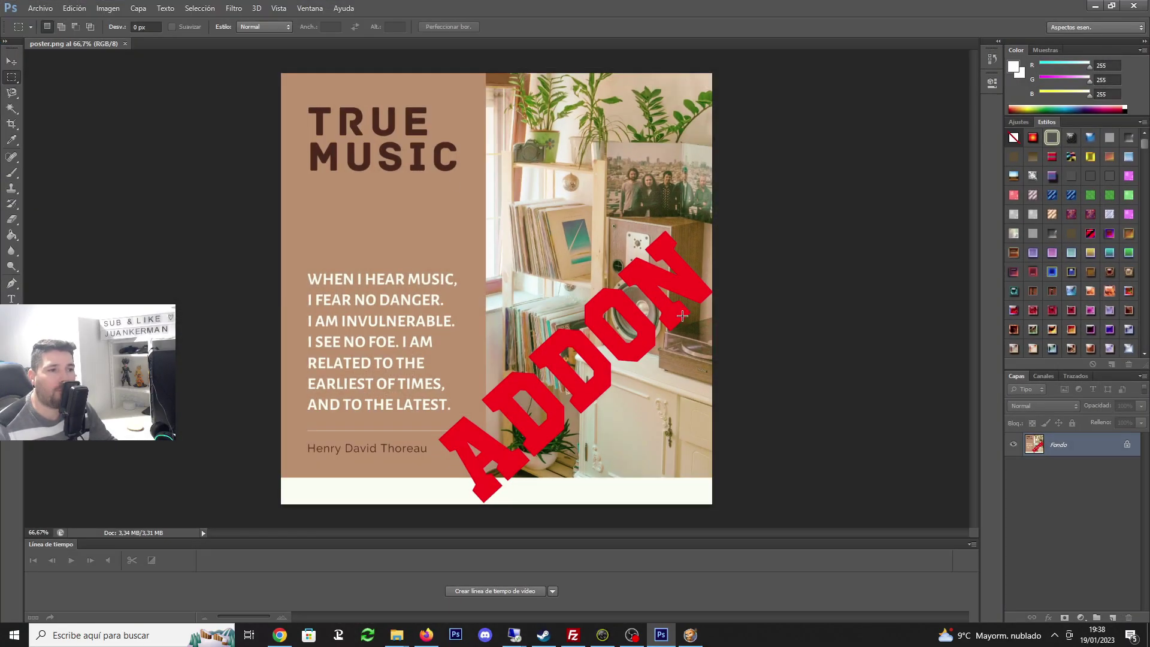
left_click(1095, 7)
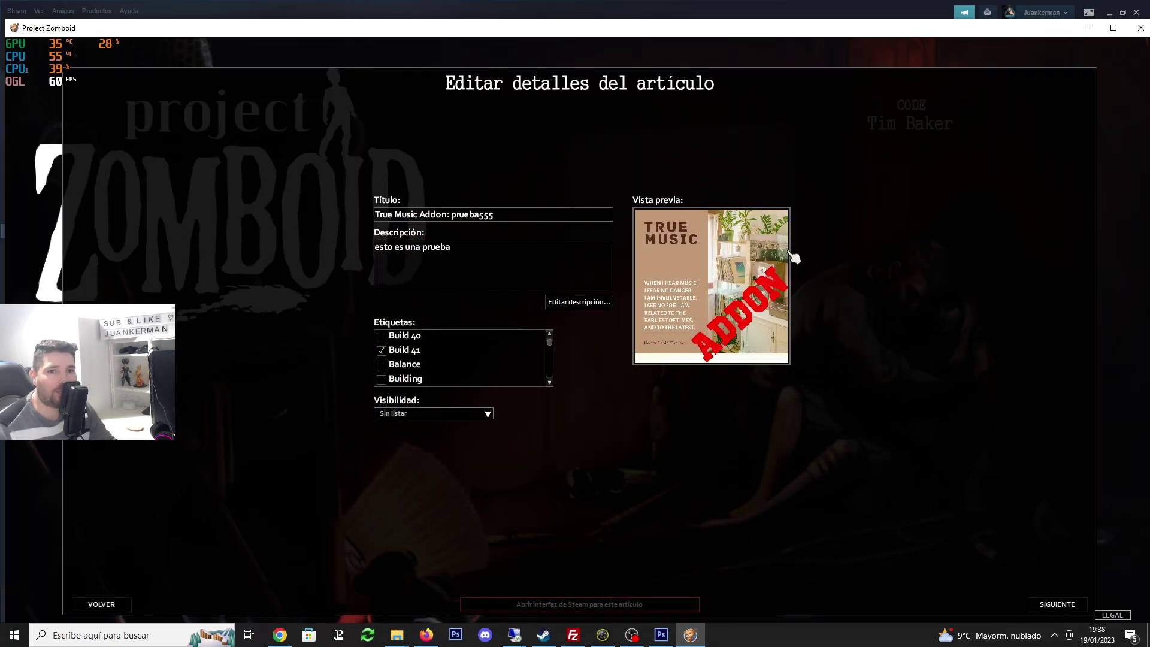
Set the item's visibility to Sin listar and upload it to Steam Workshop as a new item with a new workshop ID
left_click(434, 416)
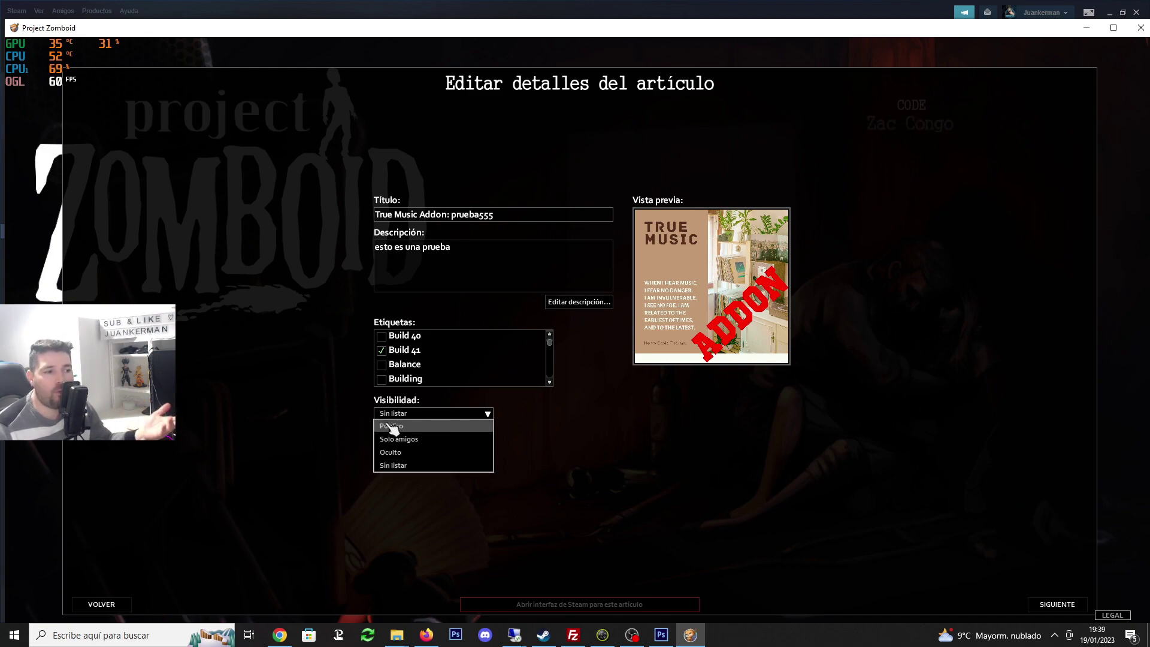
left_click(389, 466)
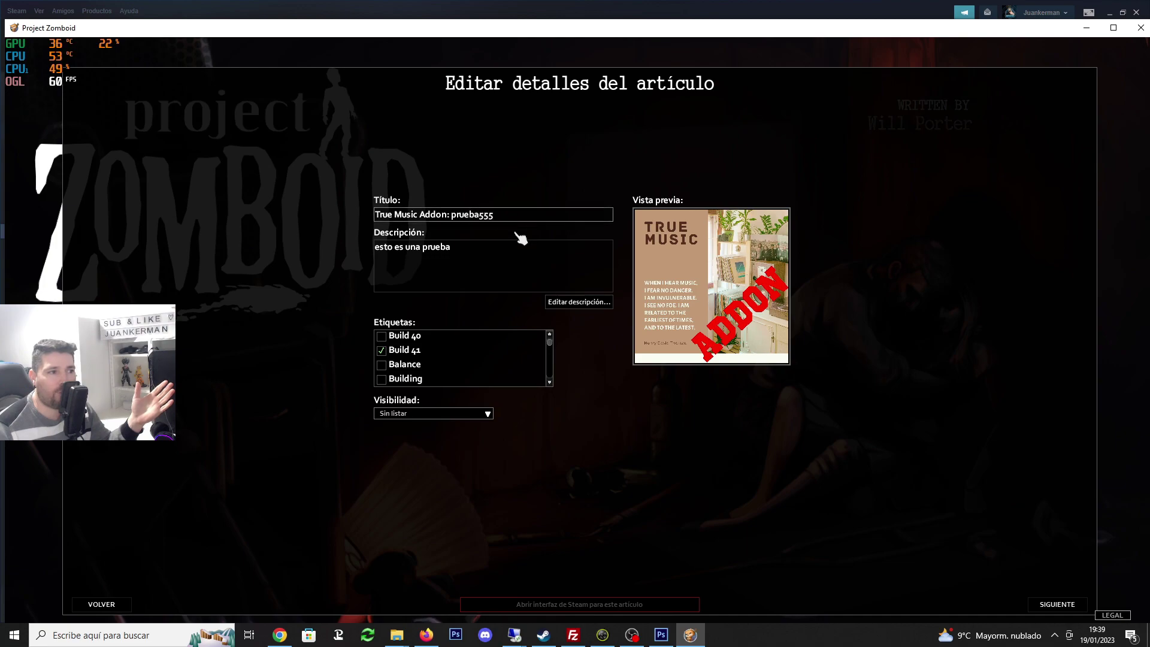
left_click(1057, 604)
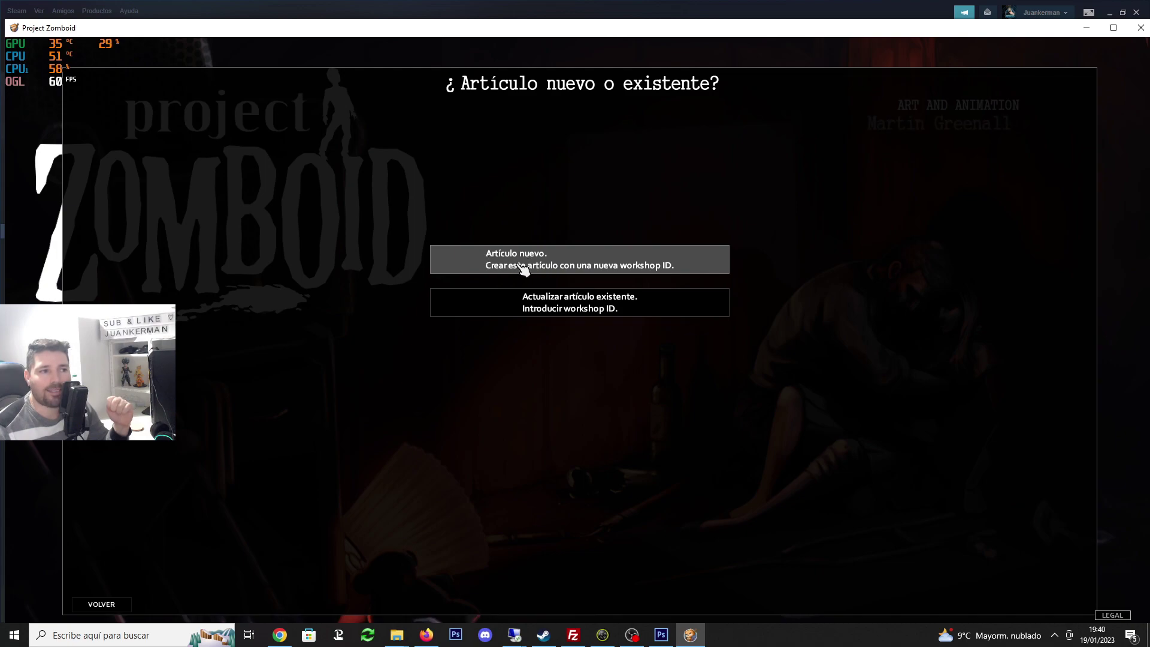
left_click(644, 268)
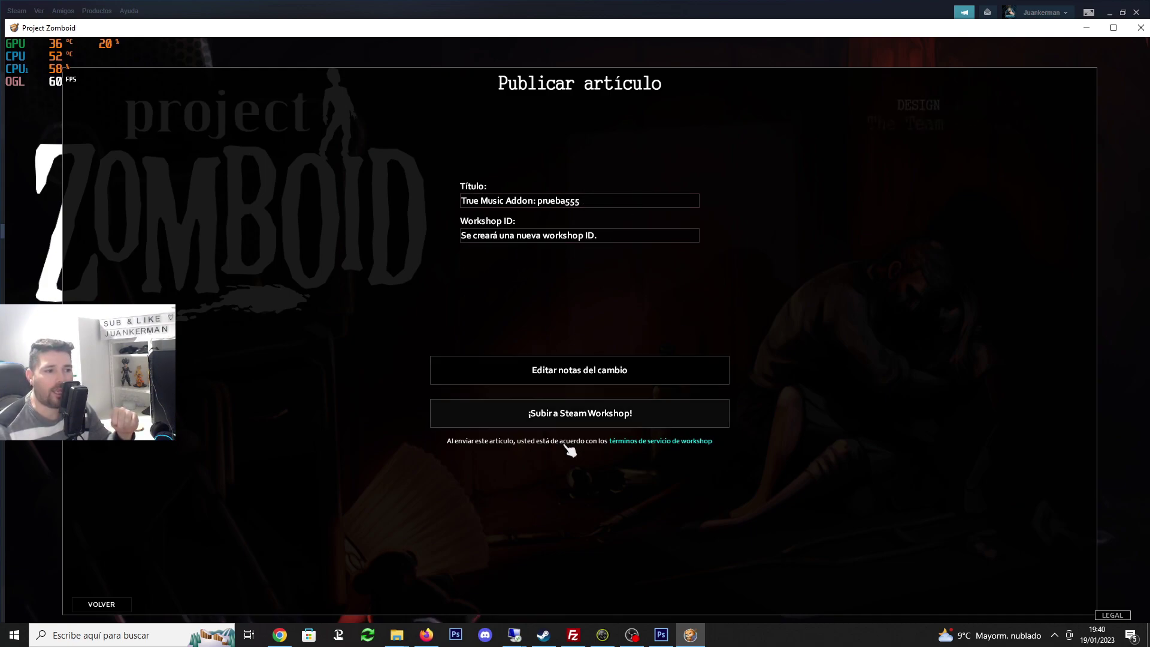
left_click(591, 418)
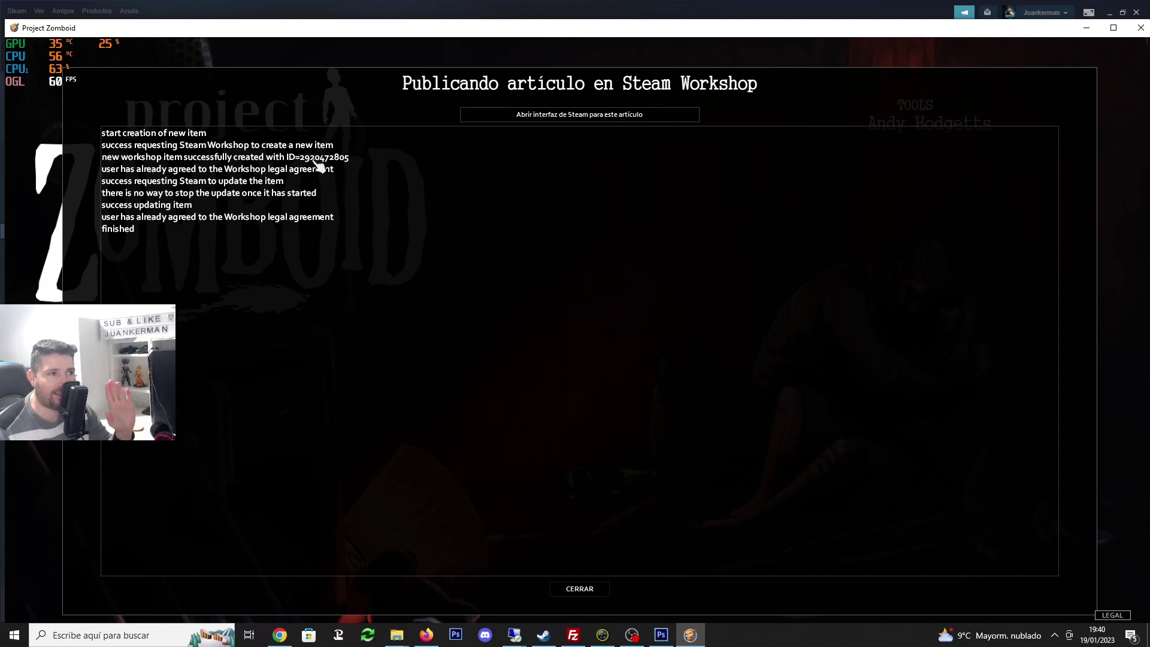
In File Explorer, trace the folder path from local disk C: through Usuarios and the user's folder to the Zomboid folder
mouse_move(400, 635)
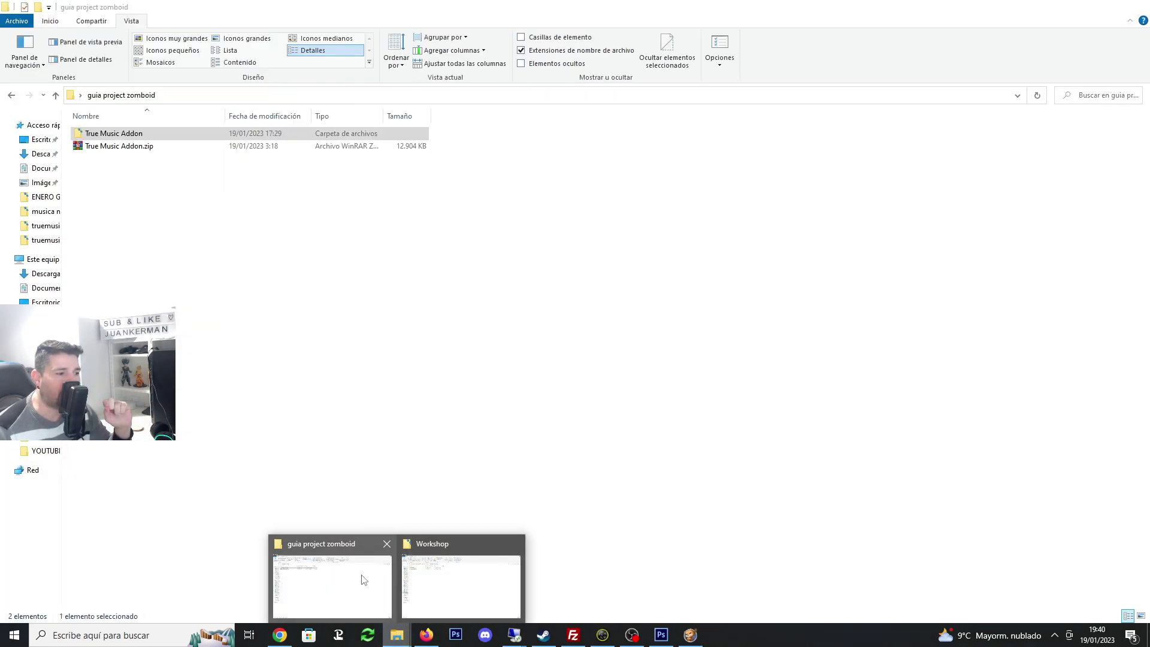
left_click(455, 575)
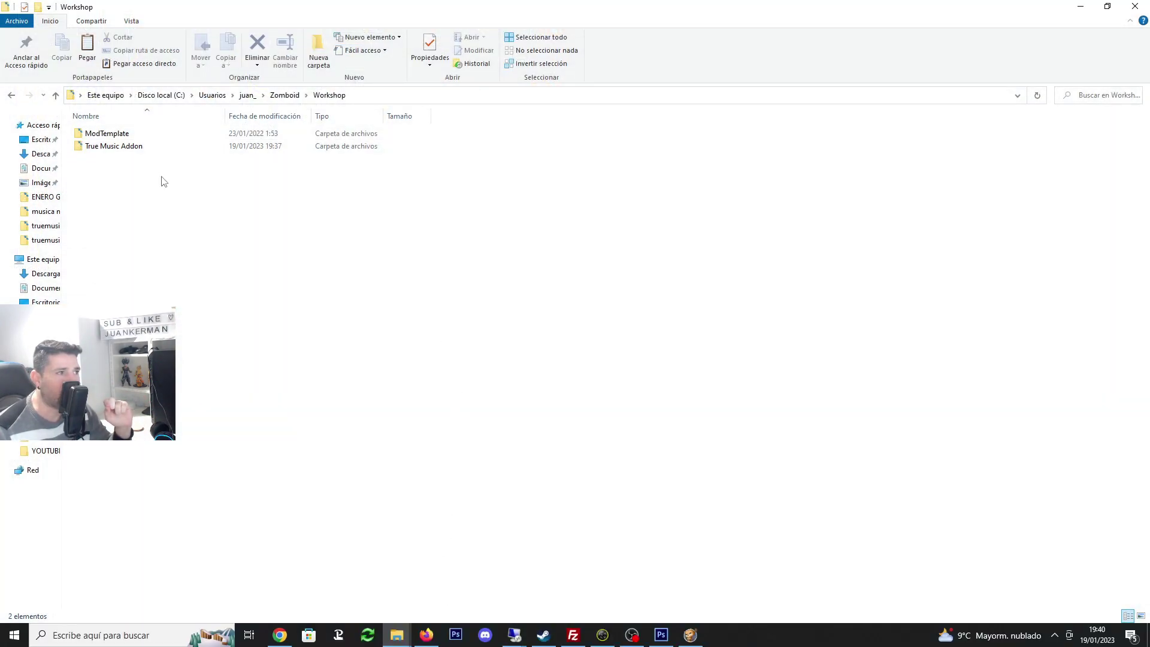
left_click(55, 96)
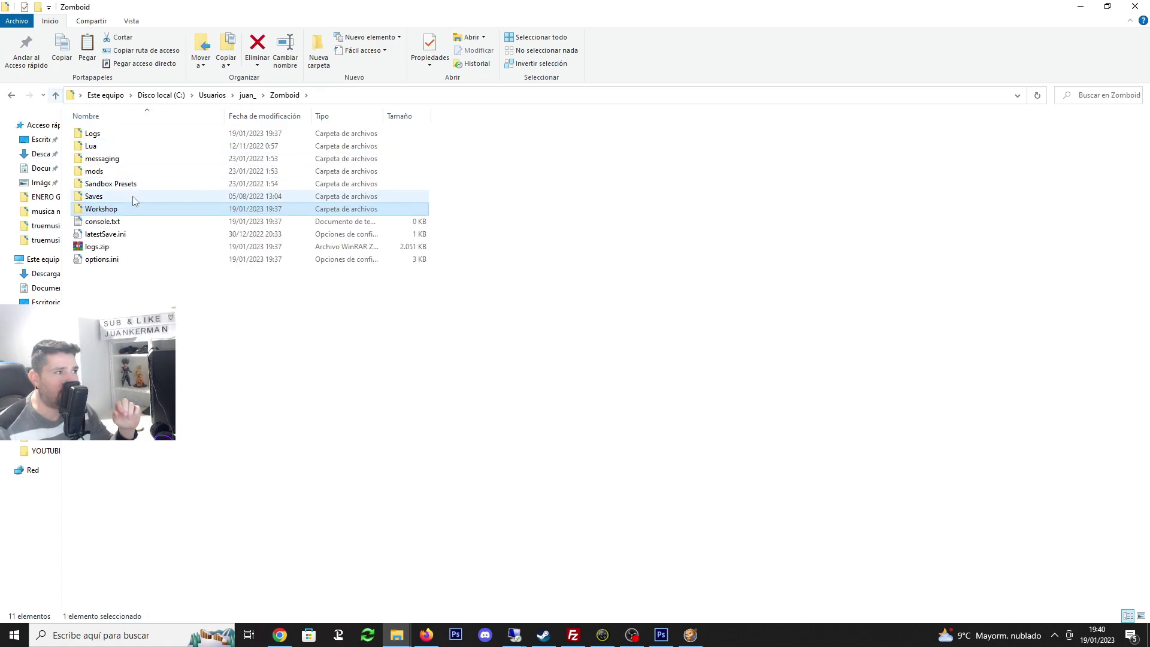
left_click(55, 95)
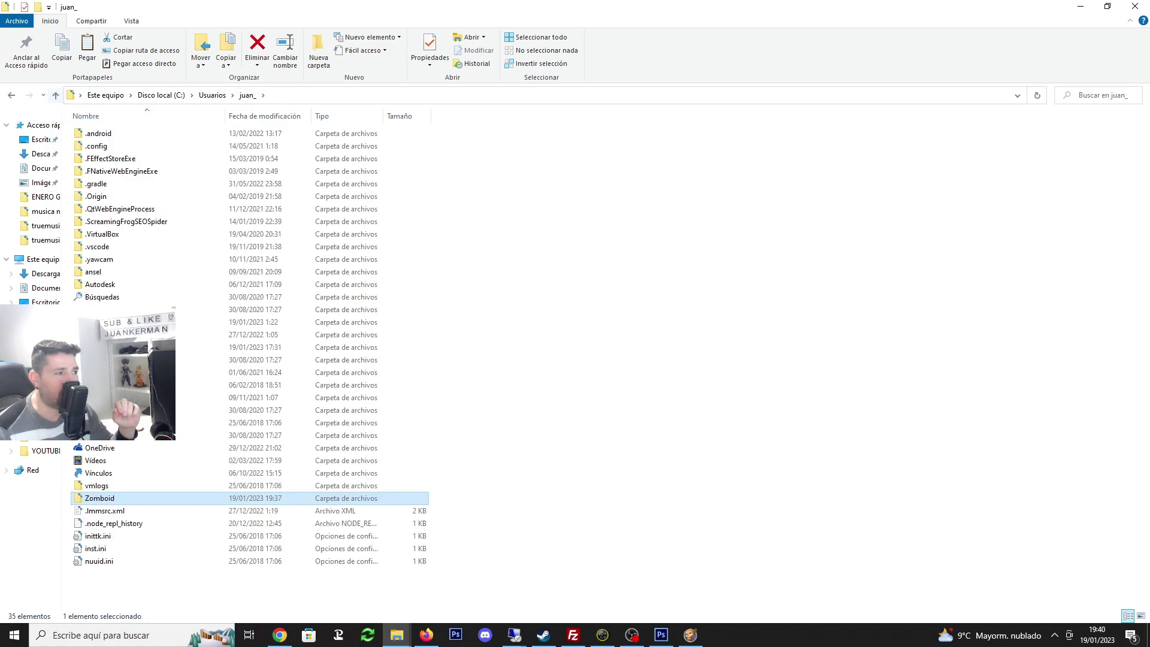
double_click(55, 95)
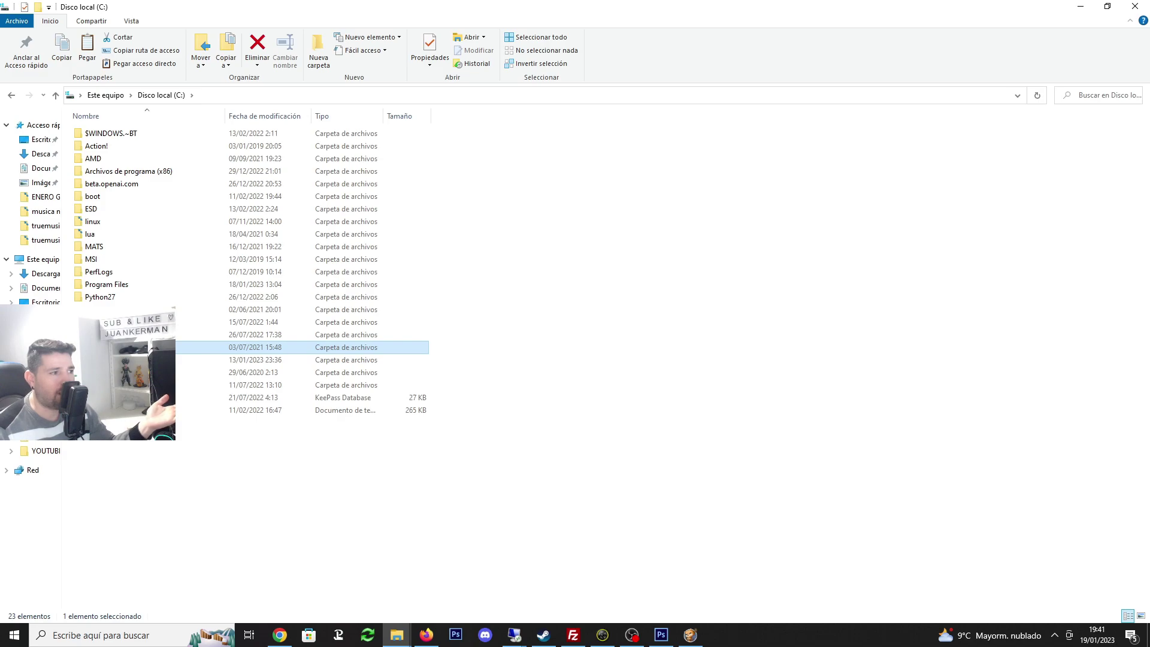
double_click(203, 347)
left_click(109, 151)
double_click(109, 151)
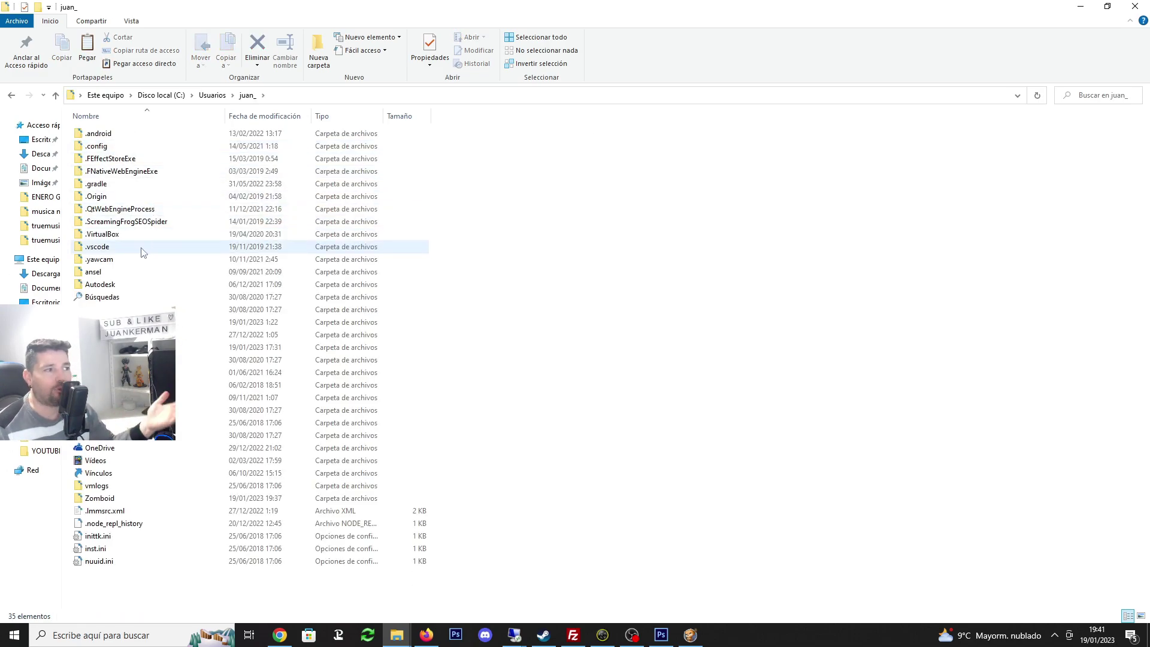
double_click(99, 498)
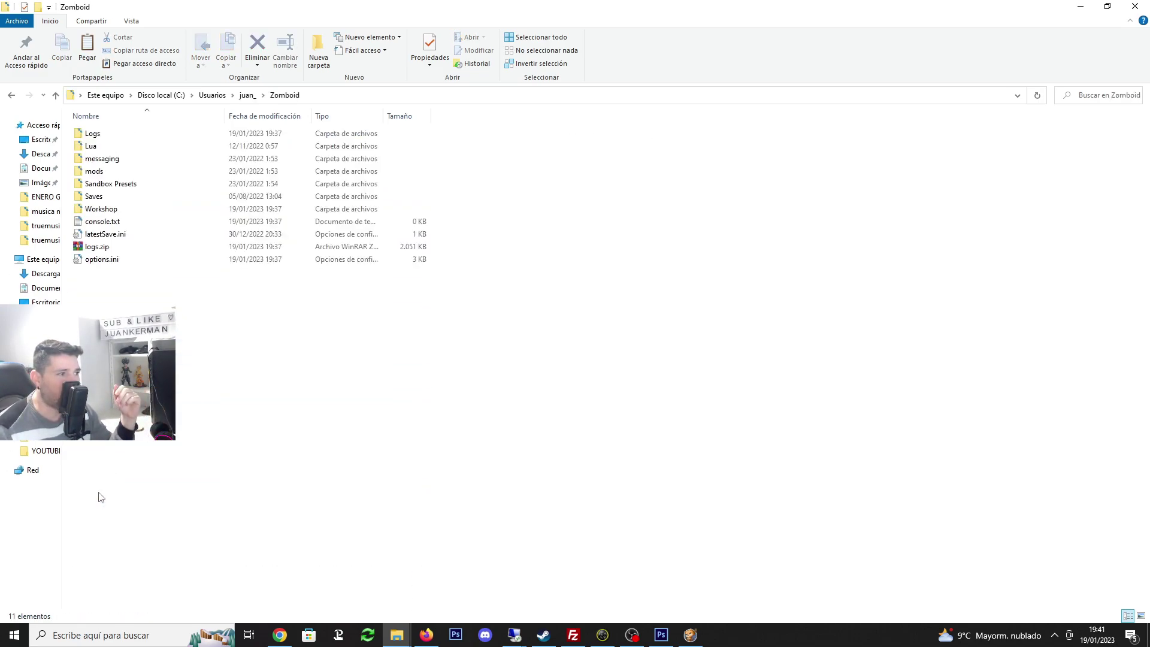
Open the Items folder under lua\server in the truemusic_addon mod of the Workshop's True Music Addon
double_click(103, 210)
left_click(121, 150)
double_click(121, 148)
double_click(113, 132)
double_click(111, 137)
double_click(114, 138)
double_click(113, 139)
double_click(91, 133)
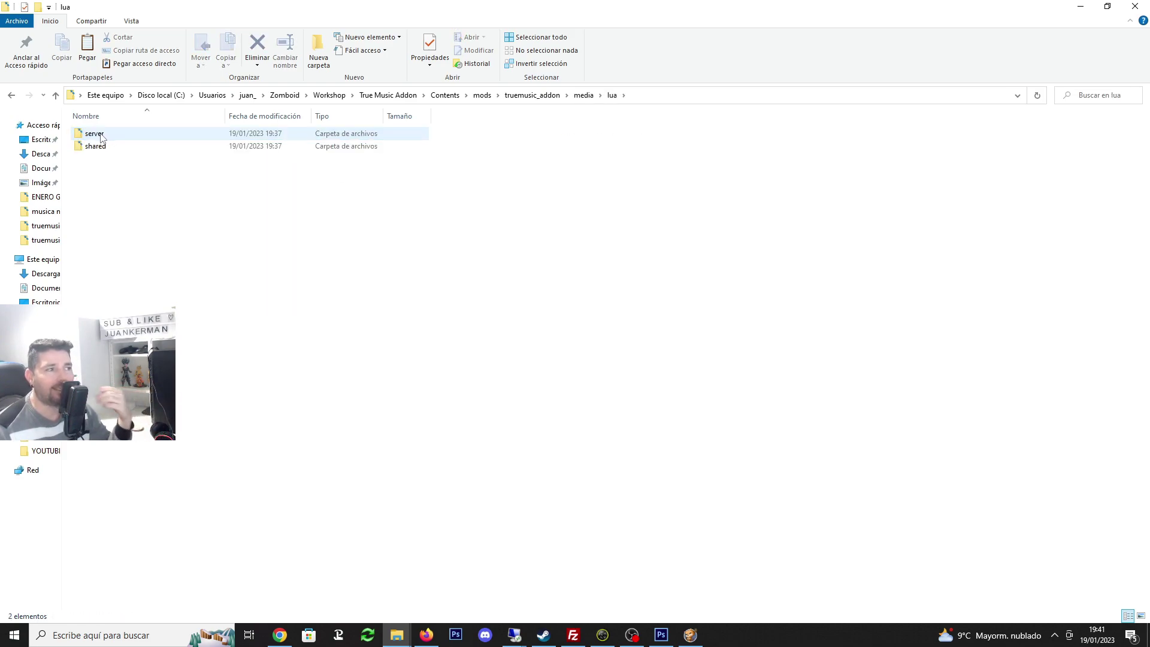
double_click(101, 135)
double_click(95, 135)
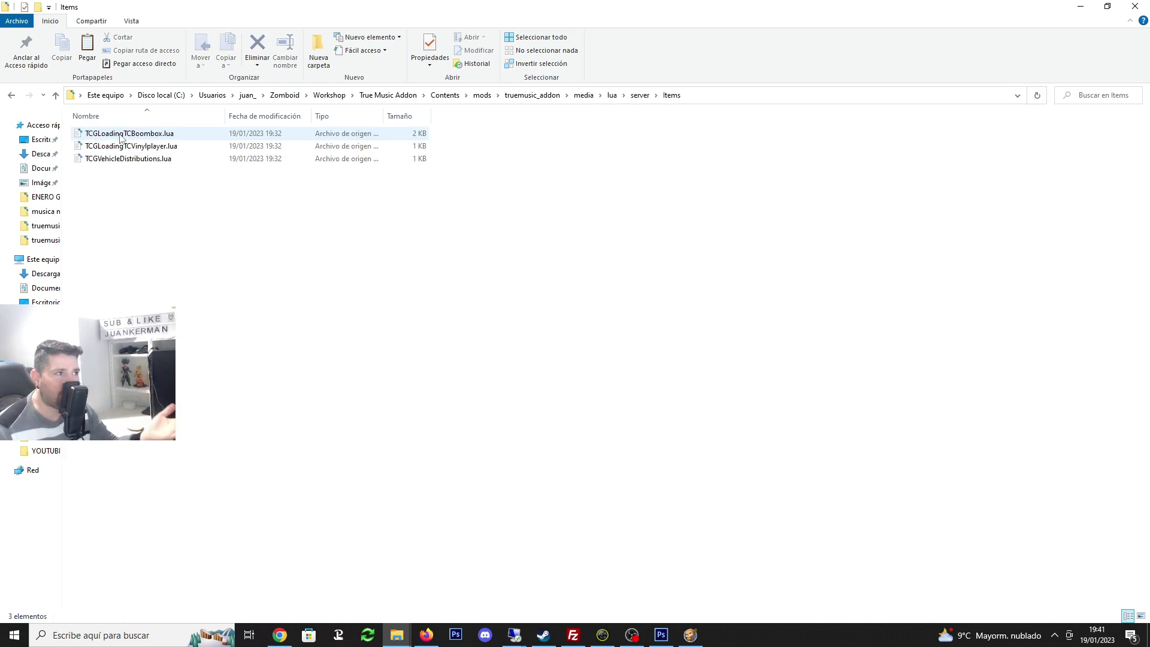
Check the published item's workshop ID in Project Zomboid and return to the Items folder in File Explorer
left_click(125, 137)
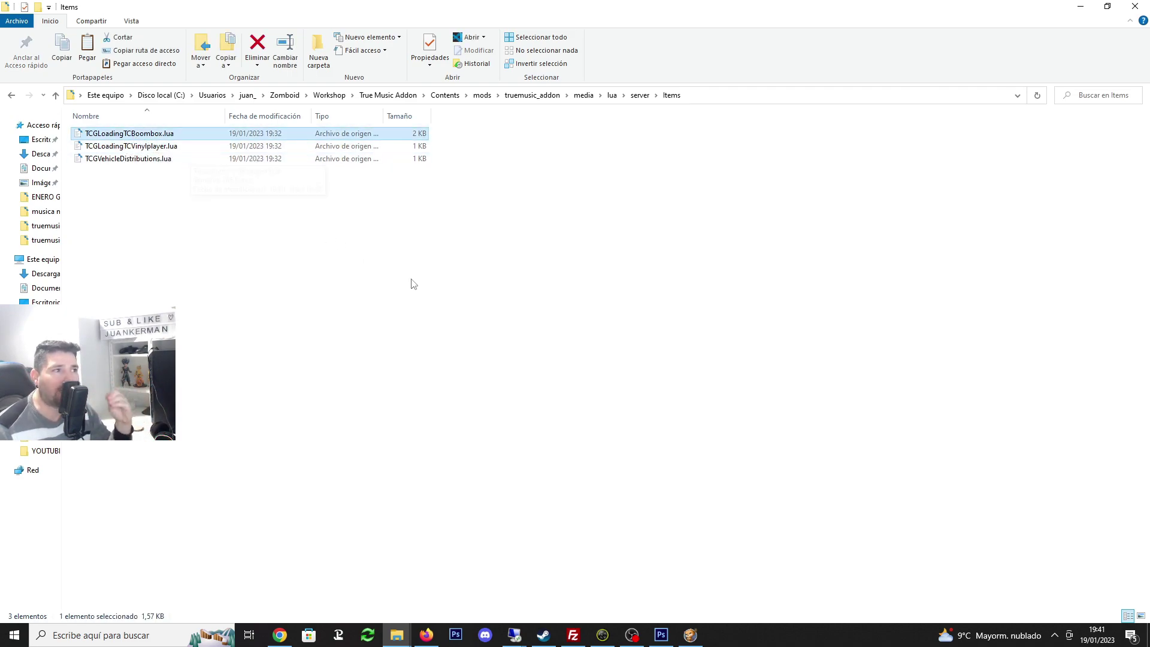
key("alt+Tab")
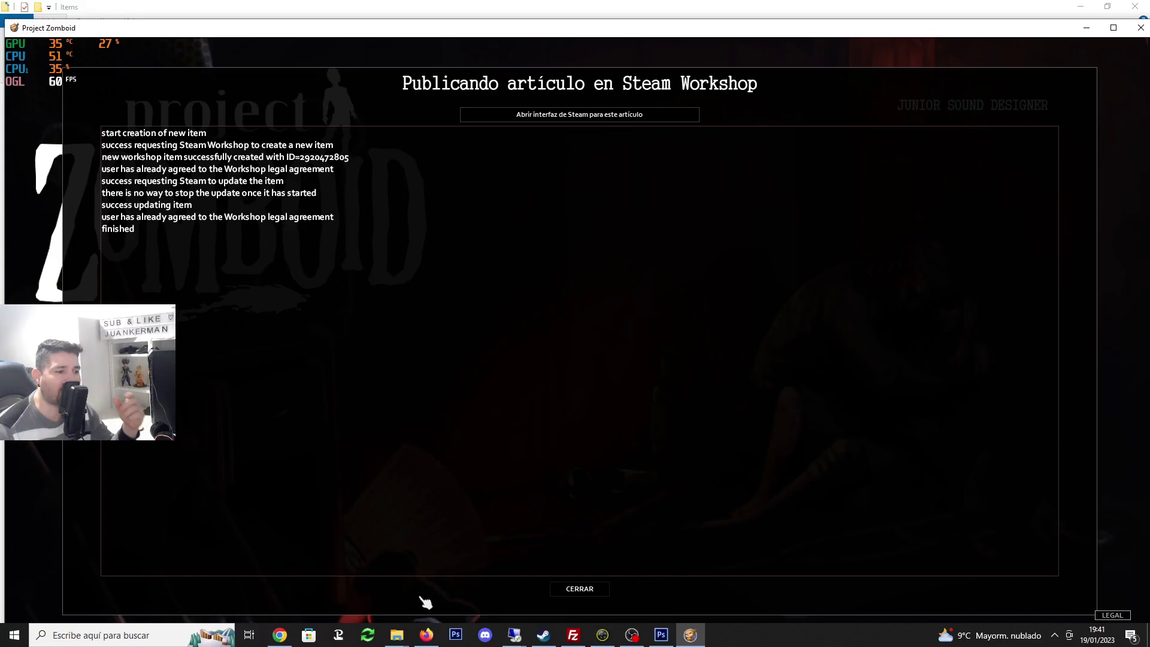
left_click(397, 635)
left_click(344, 576)
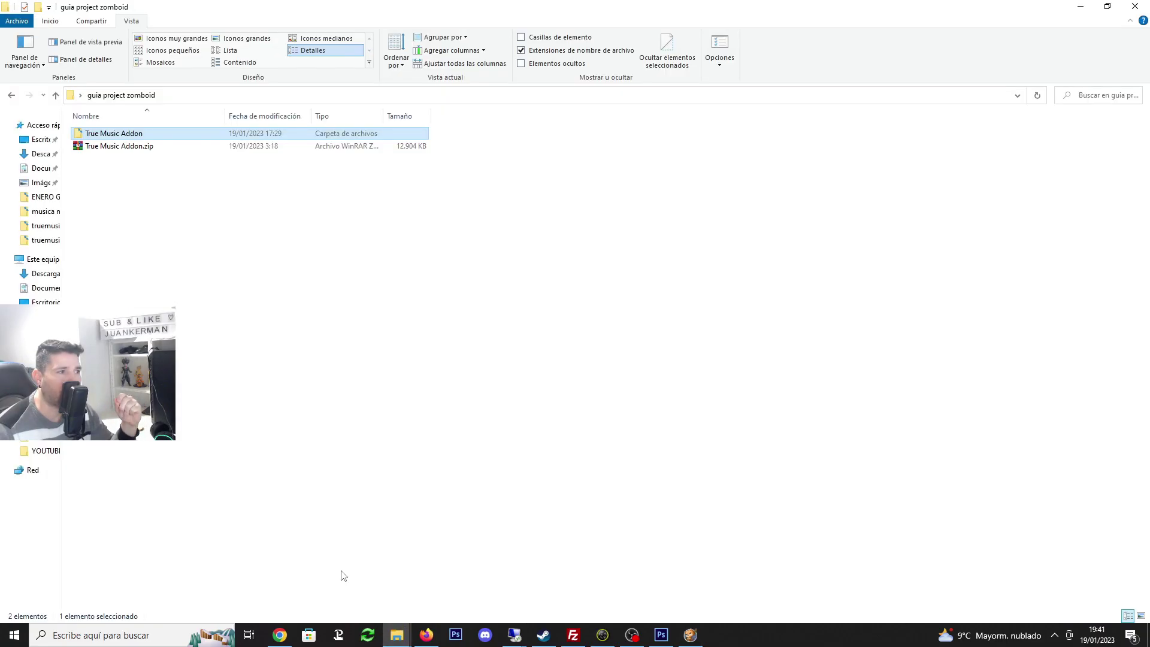
mouse_move(415, 628)
left_click(453, 584)
Rename TCGLoadingTCBoombox.lua as TCGLoadingTCBoombox2920472805.lua
right_click(170, 136)
left_click(216, 372)
key("End")
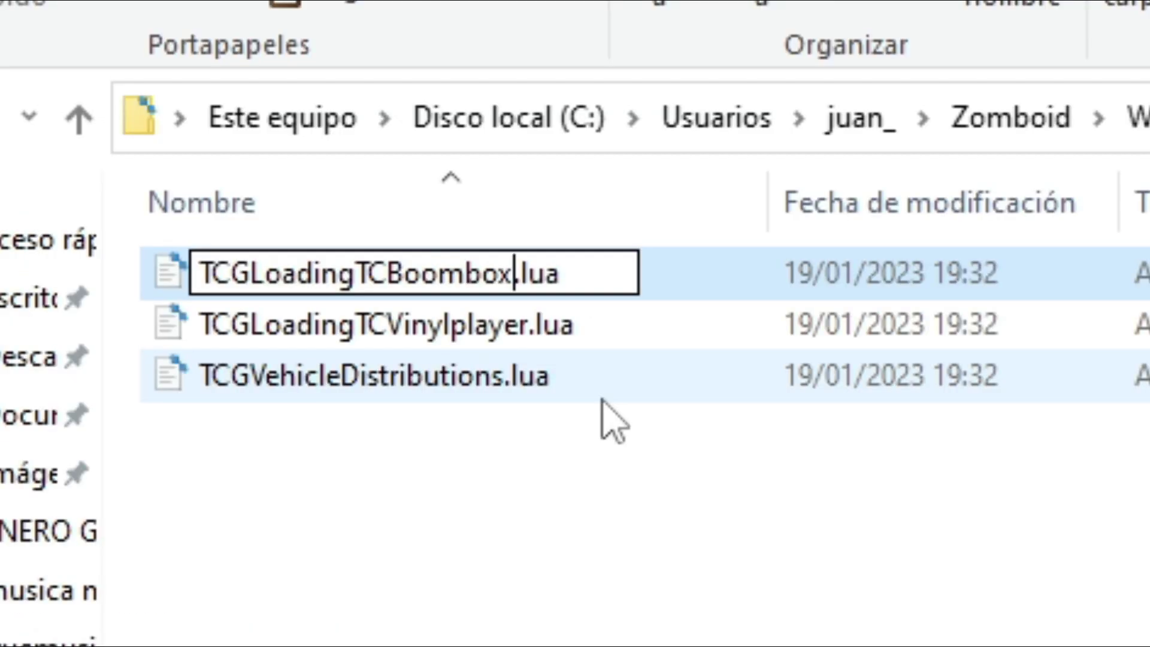
type("29")
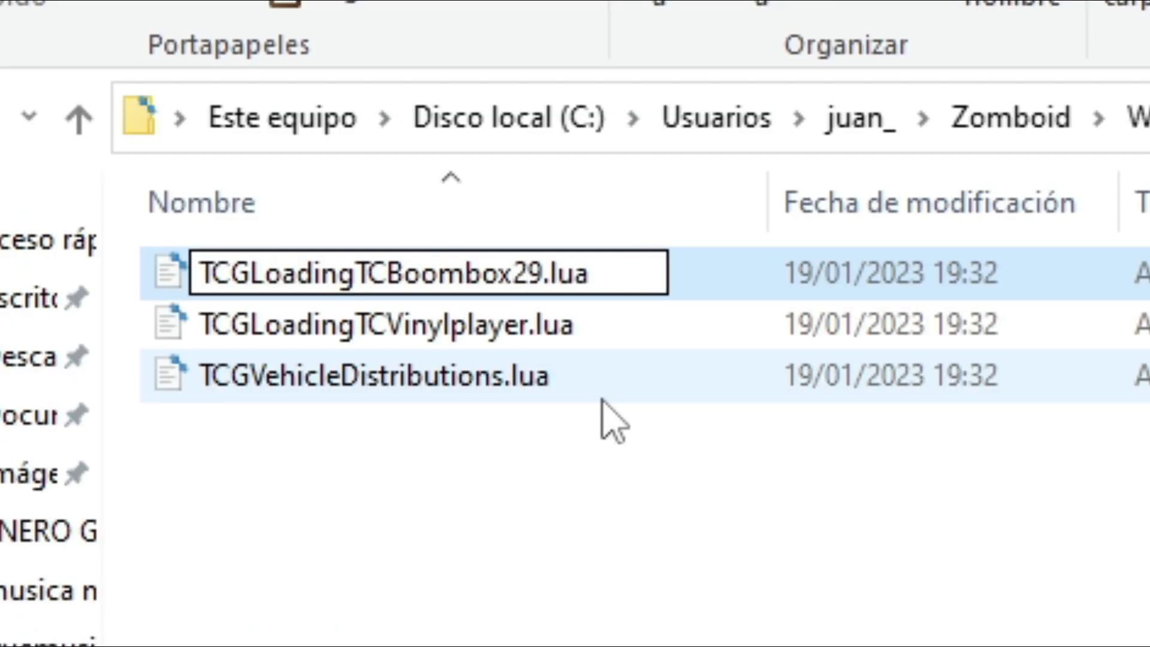
type("20472805")
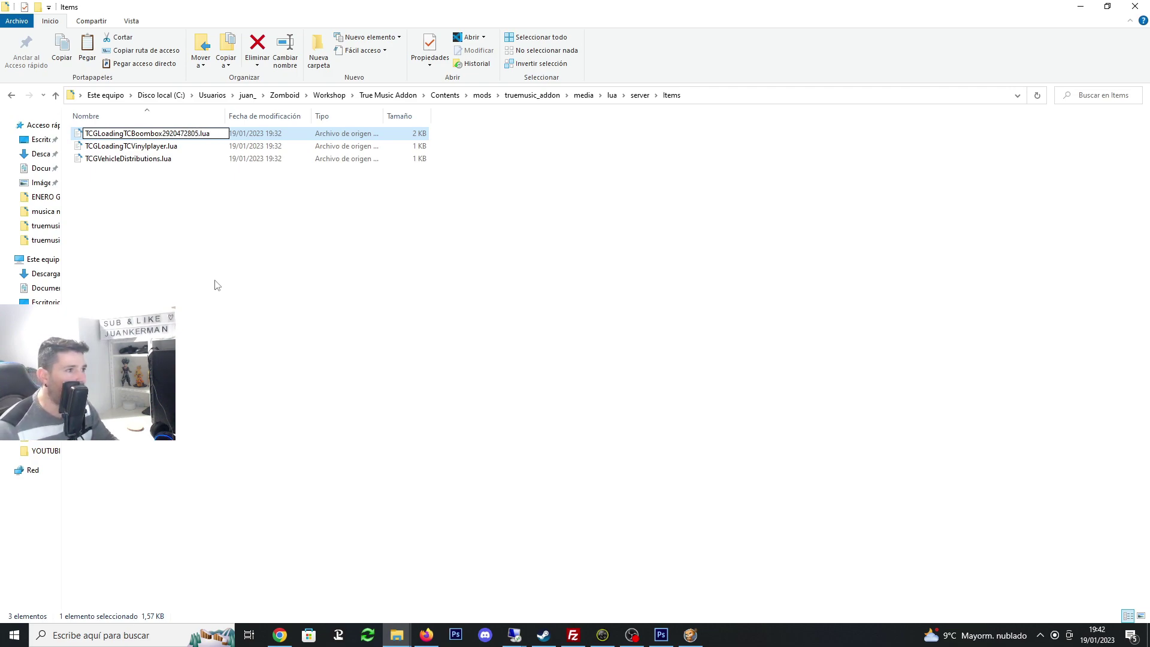
left_click(217, 285)
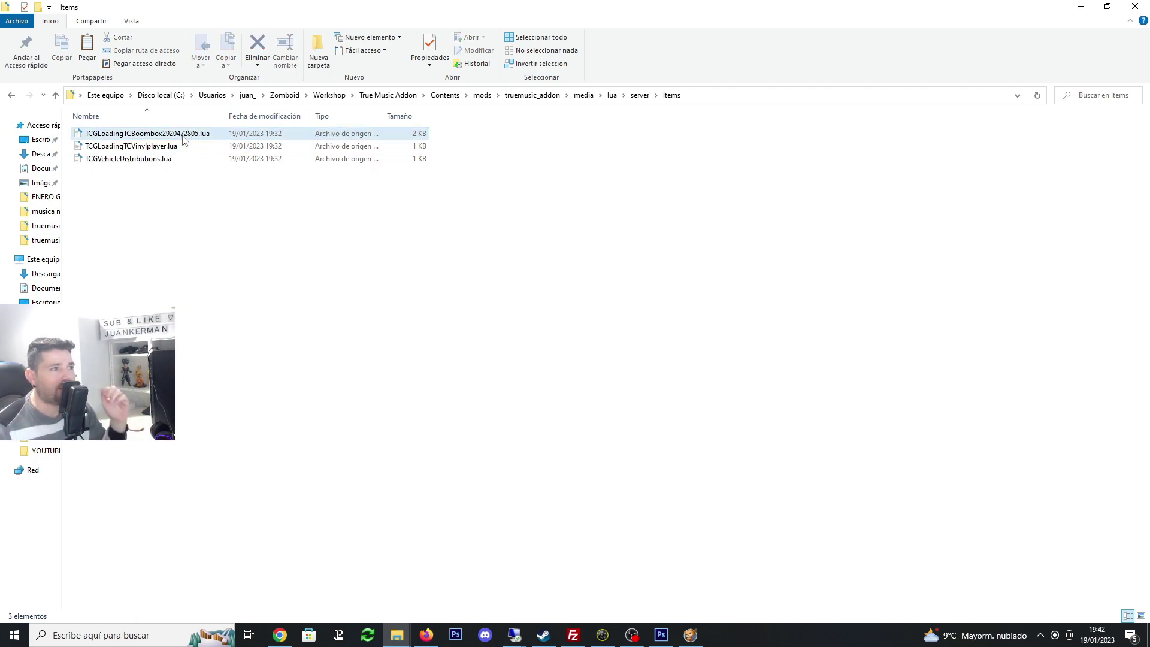
right_click(183, 137)
left_click(215, 372)
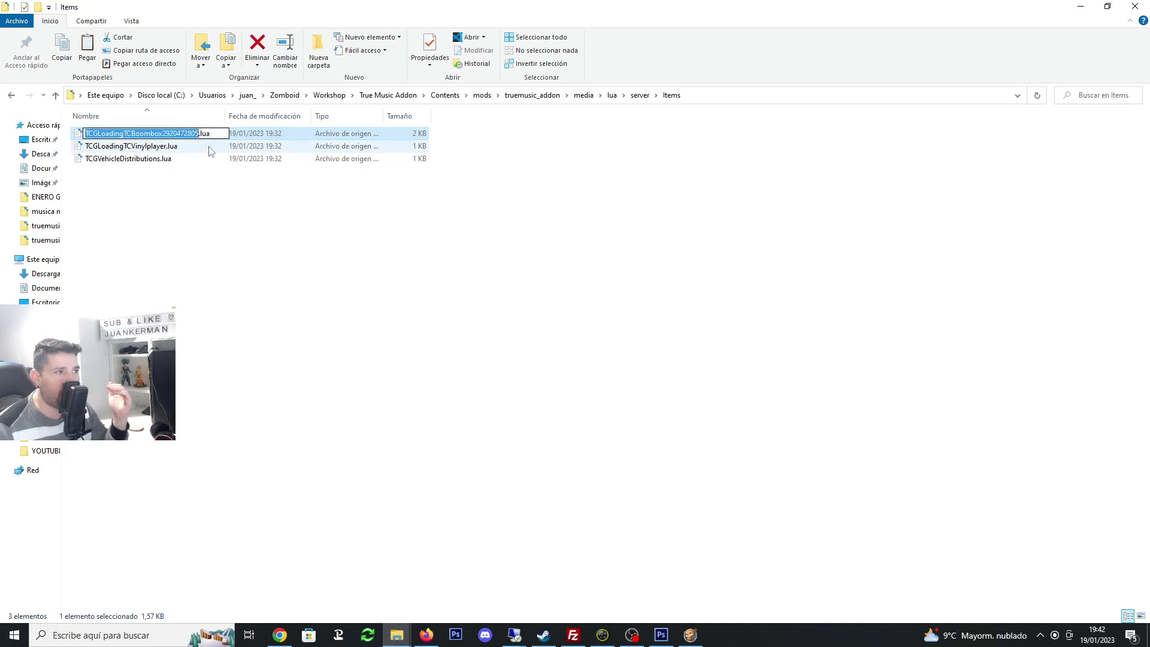
left_click(196, 133)
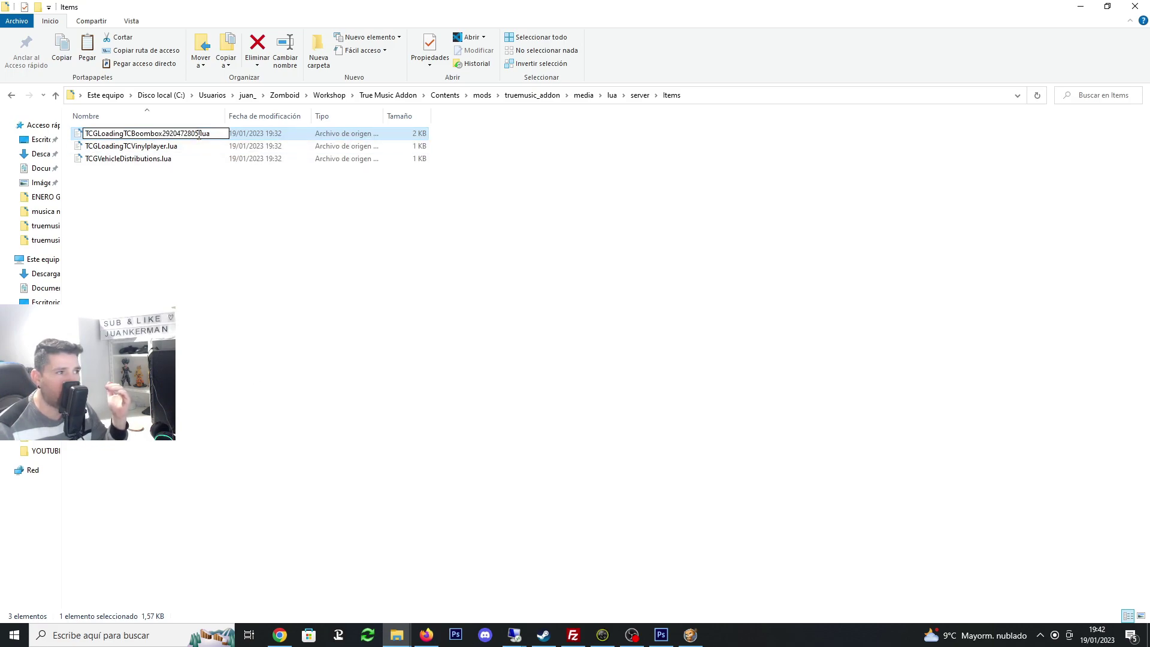
right_click(164, 132)
left_click(191, 167)
Append the copied workshop ID to the Vinylplayer loading file, naming it TCGLoadingTCVinylplayer2920472805.lua
right_click(159, 146)
left_click(228, 380)
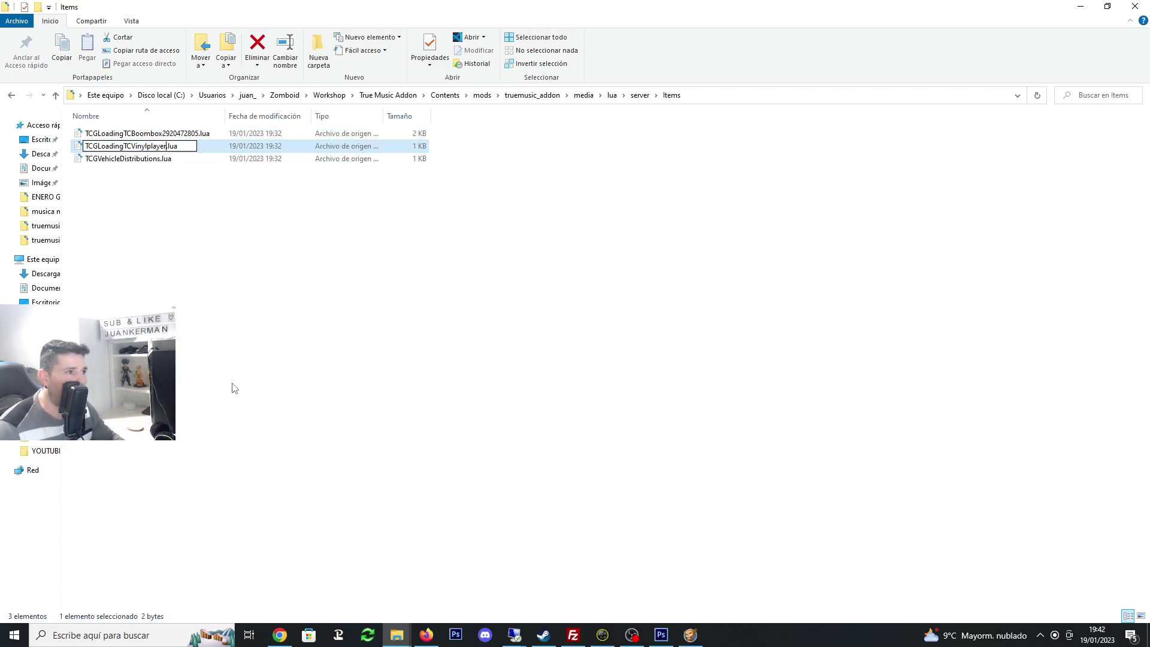
key("ctrl+v")
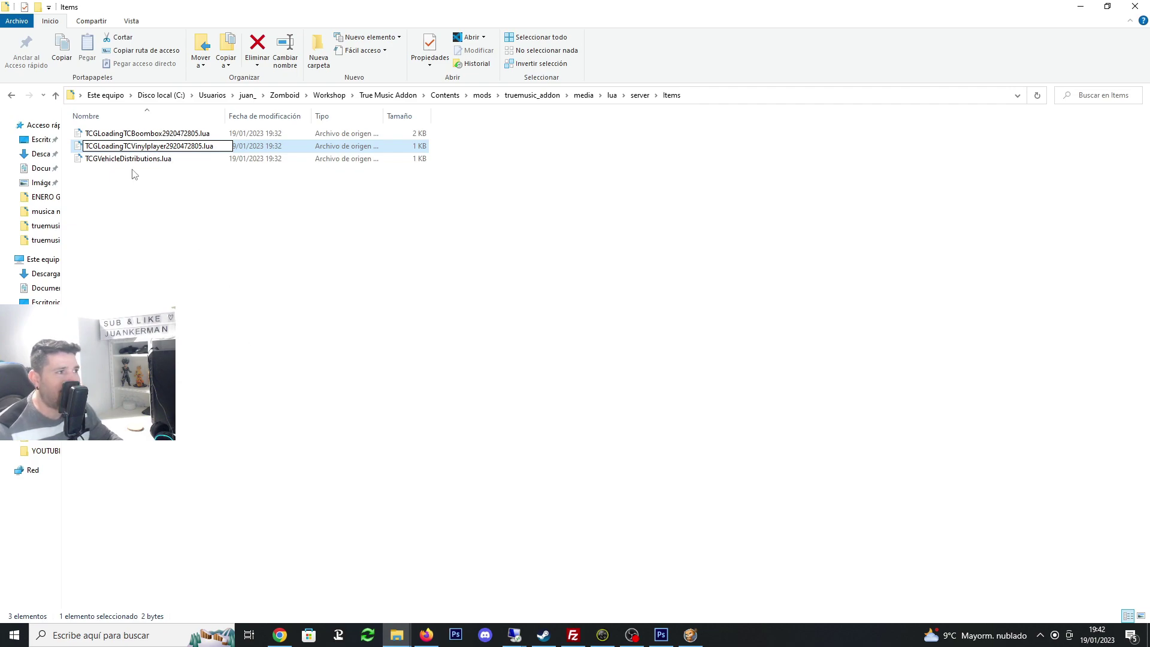
key("Return")
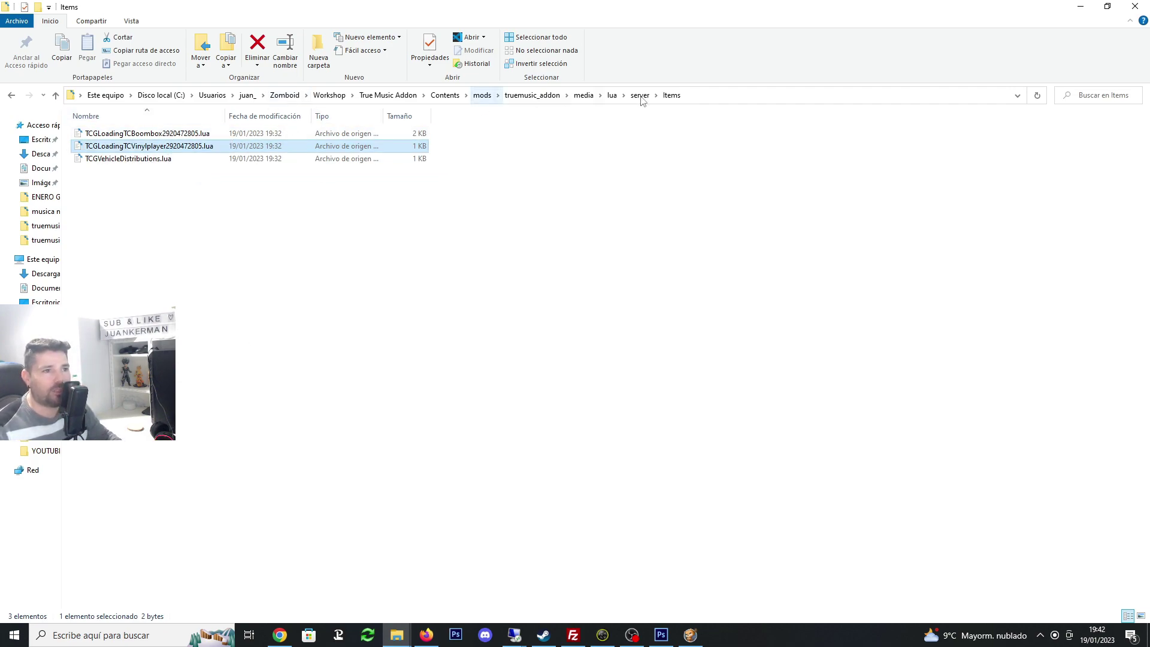
In the lua\shared folder, rename TCGMusicDefenitionsTCBoombox.lua as TCGMusicDefenitionsTCBoombox2920472805.lua
left_click(55, 95)
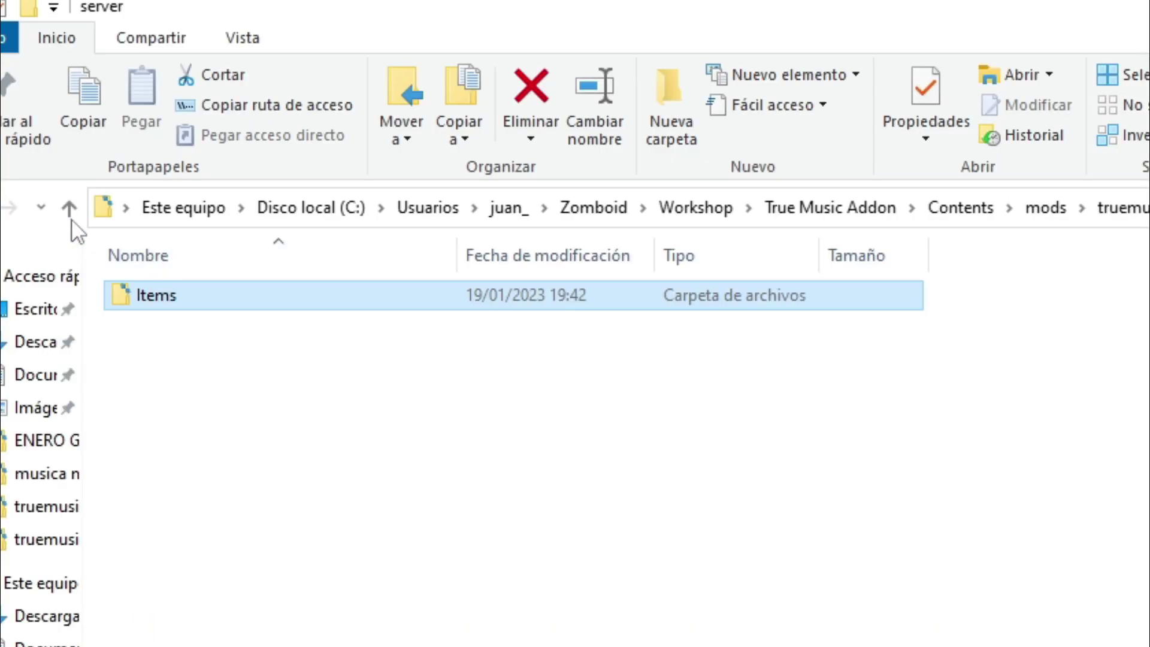
left_click(72, 213)
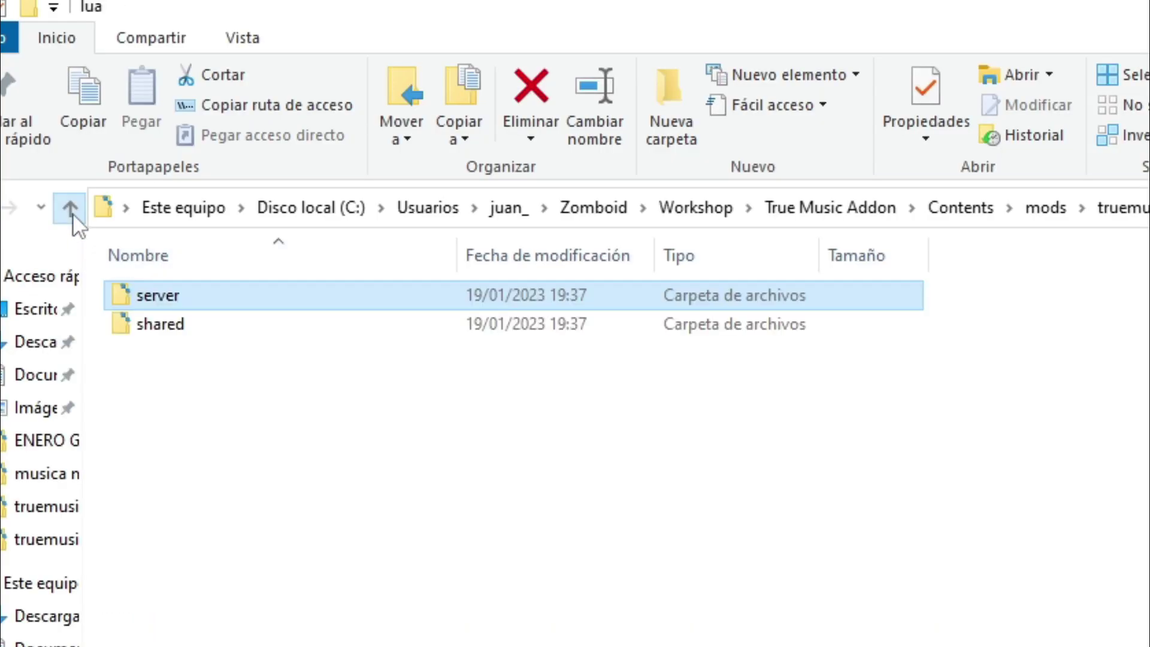
double_click(168, 328)
left_click(375, 292)
right_click(357, 302)
key("m")
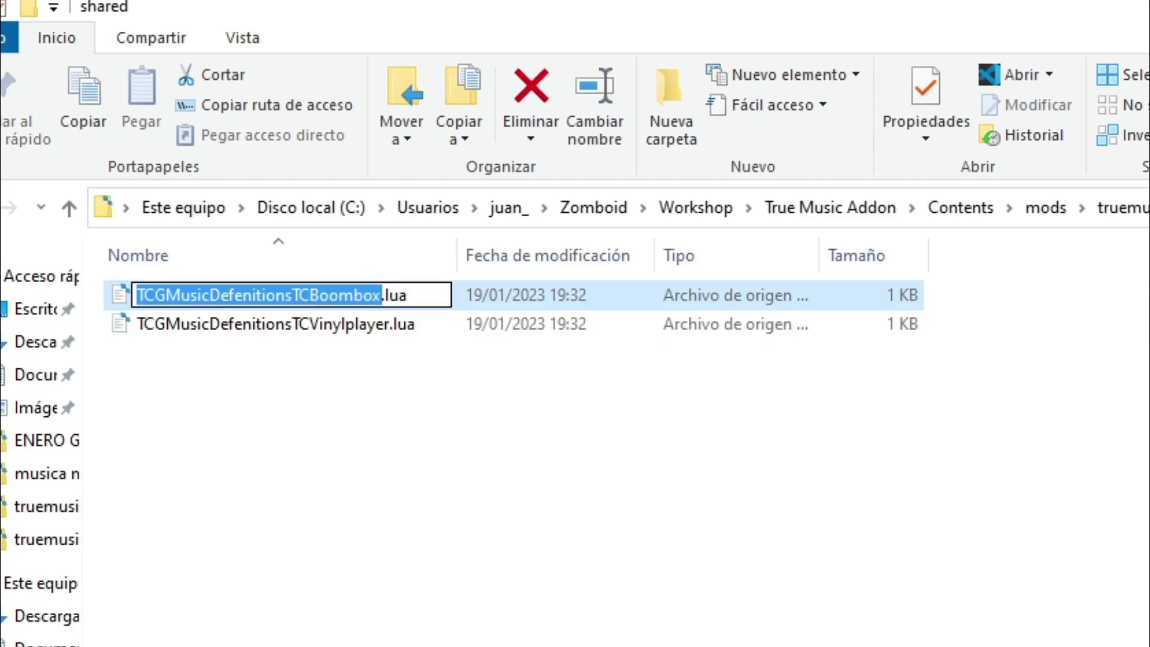
key("Right")
key("ctrl+v")
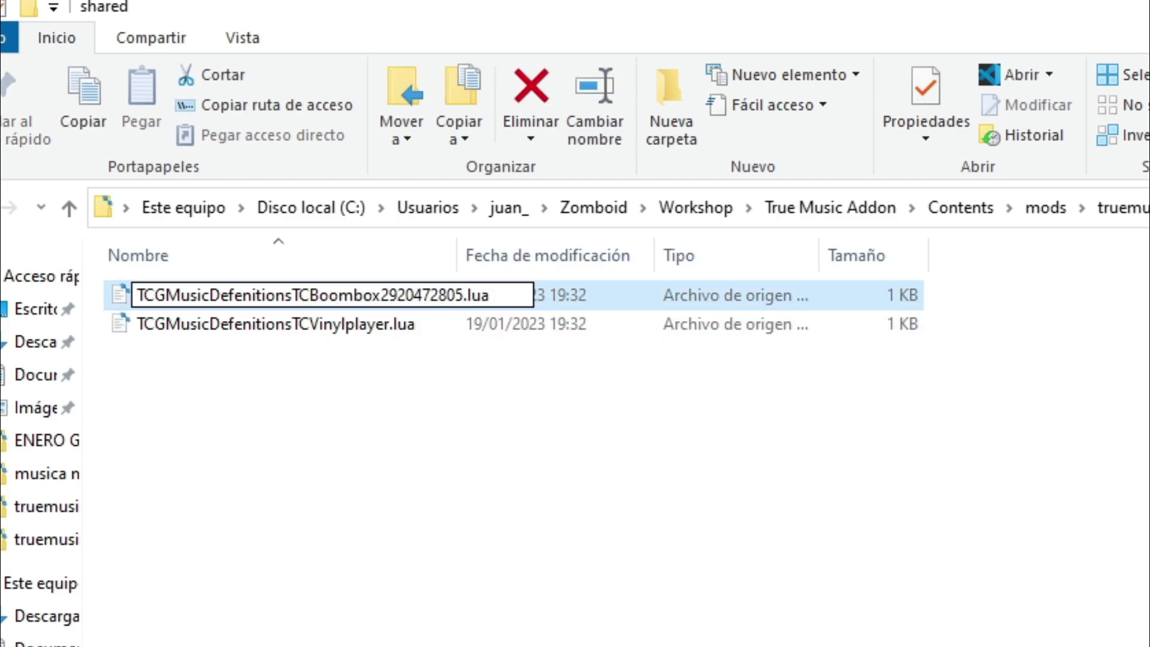
left_click(367, 324)
right_click(365, 319)
key("m")
key("Right")
key("ctrl+v")
key("Return")
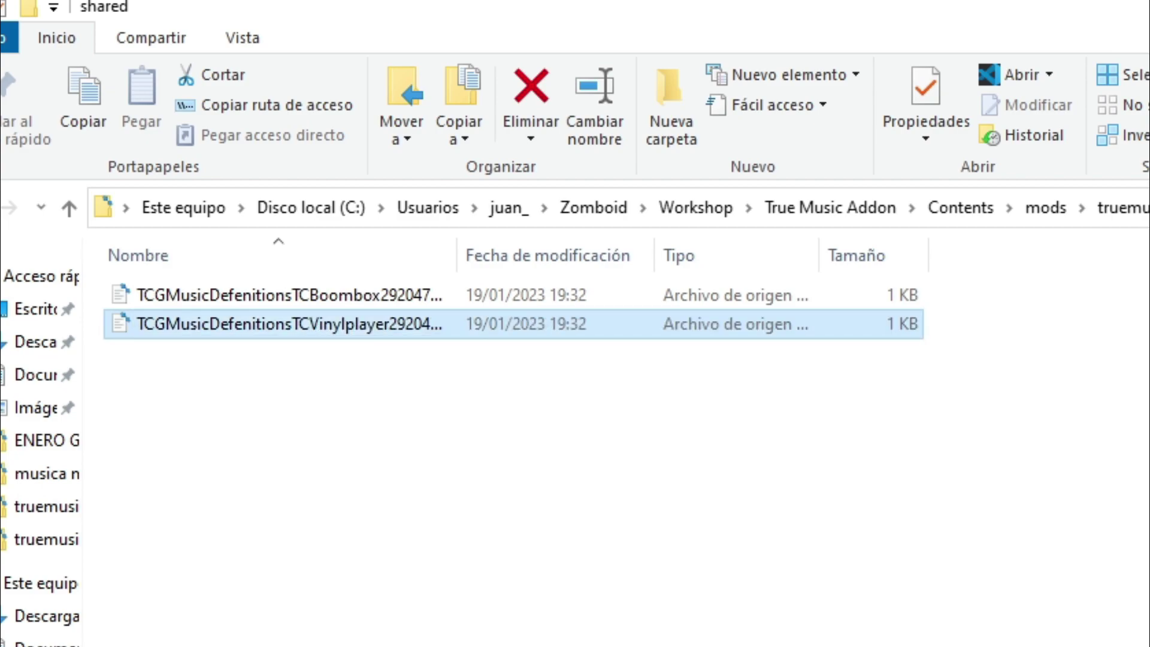
In the media\scripts folder, rename TCGMusicScriptTCBoombox.txt as TCGMusicScriptTCBoombox2920472805.txt
left_click(72, 207)
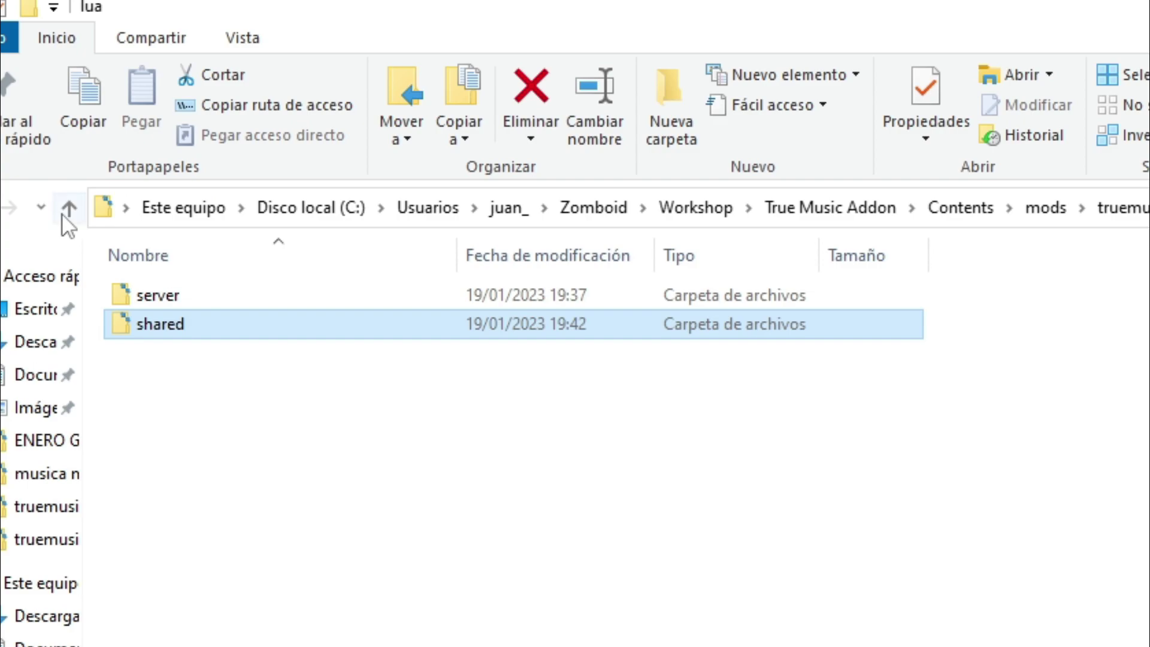
left_click(73, 211)
double_click(154, 325)
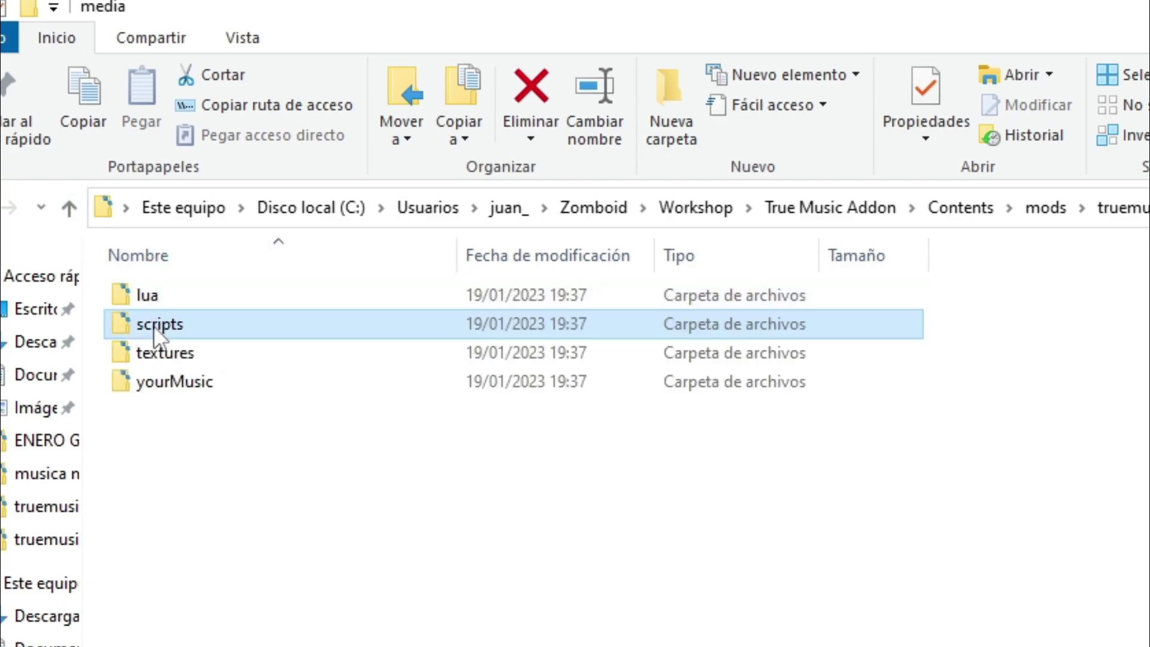
right_click(211, 303)
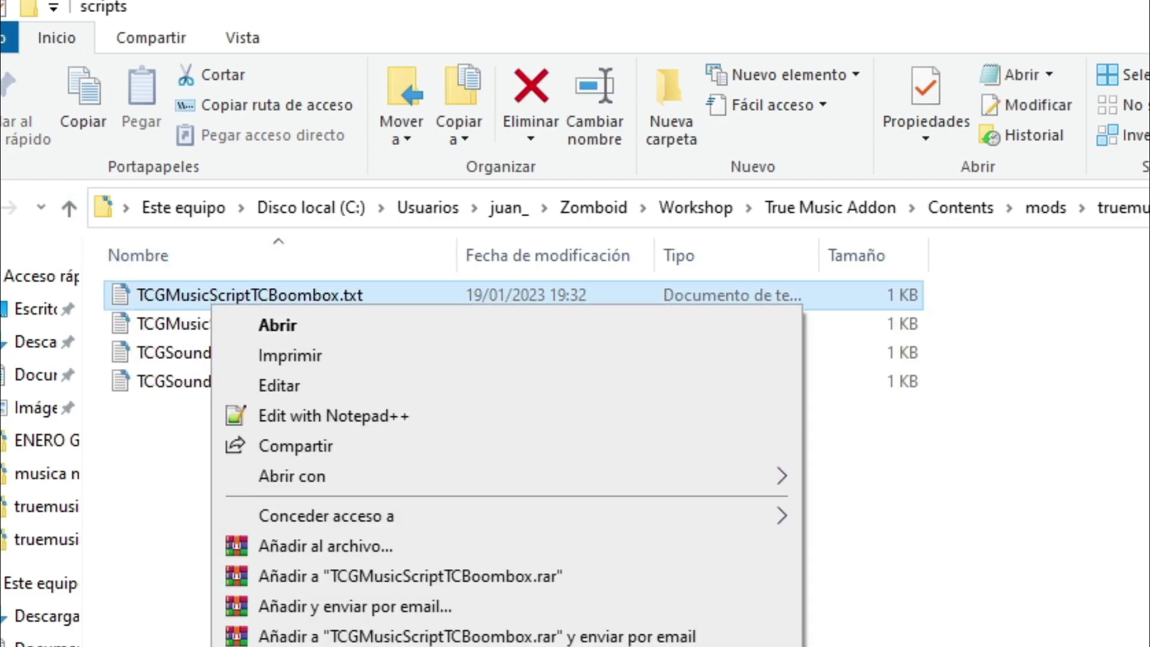
key("m")
key("End")
key("ctrl+v")
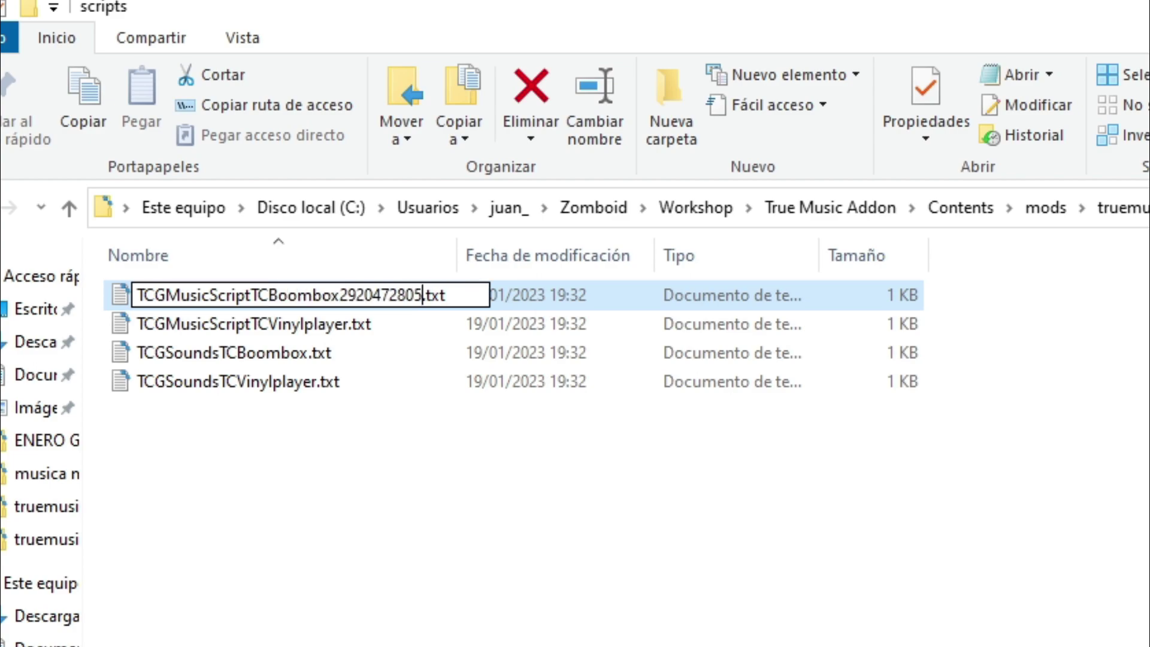
key("Return")
Rename TCGMusicScriptTCVinylplayer.txt as TCGMusicScriptTCVinylplayer2920472805.txt
right_click(341, 328)
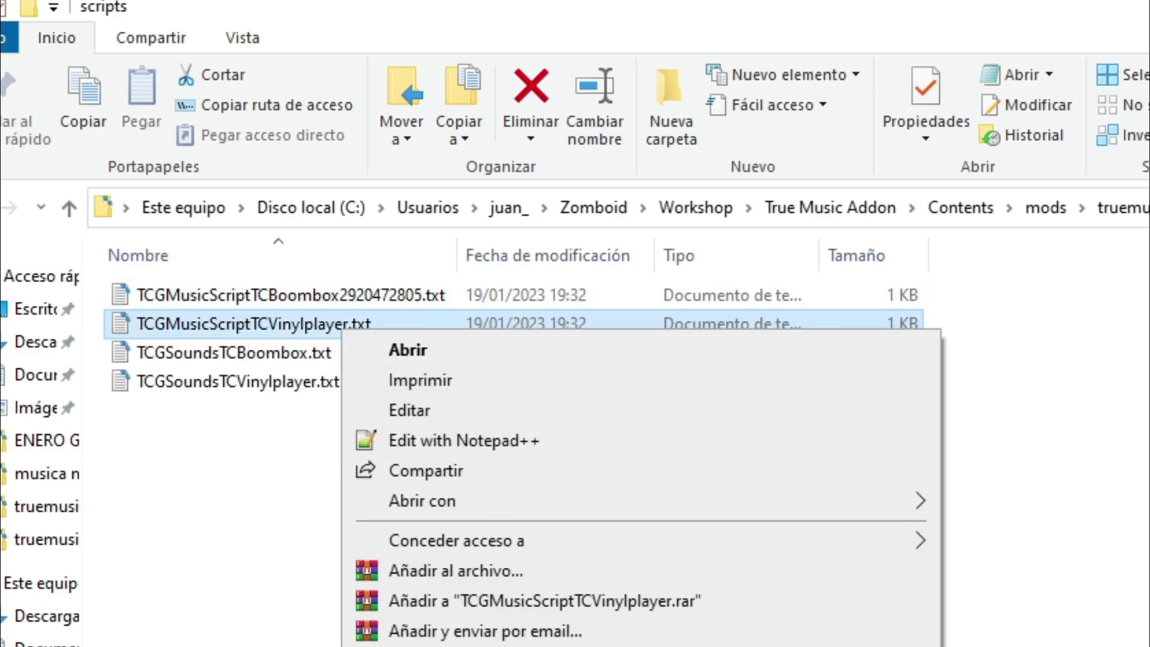
key("m")
key("End")
key("ctrl+v")
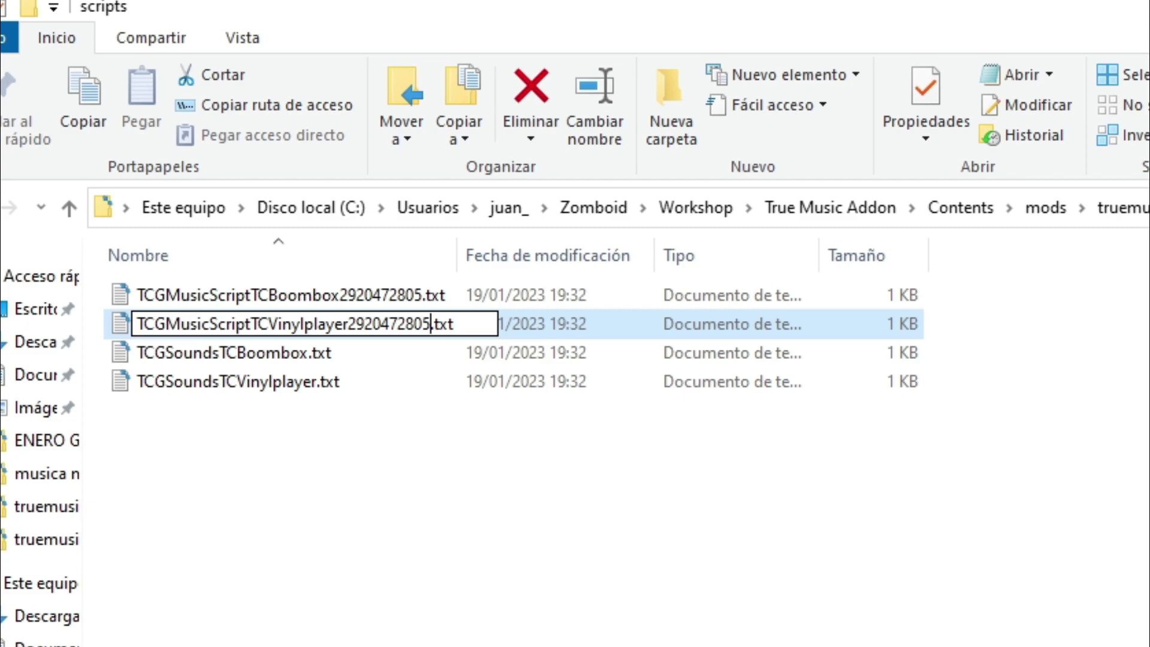
key("Return")
Rename TCGSoundsTCBoombox.txt as TCGSoundsTCBoombox2920472805.txt
right_click(334, 359)
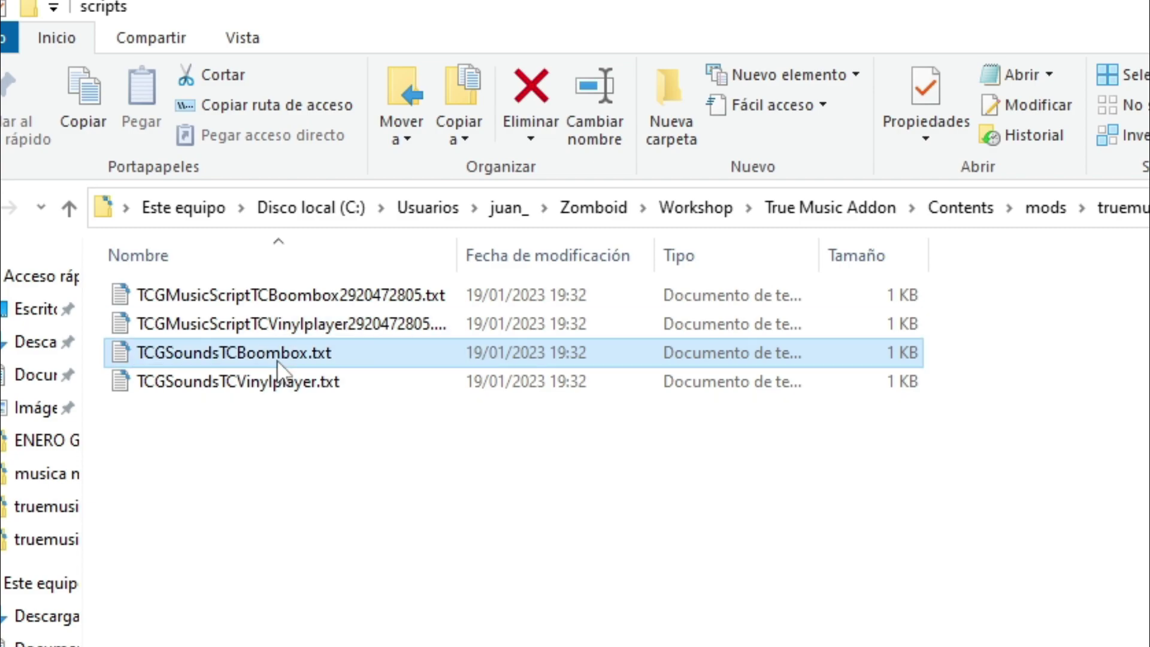
key("m")
left_click(309, 353)
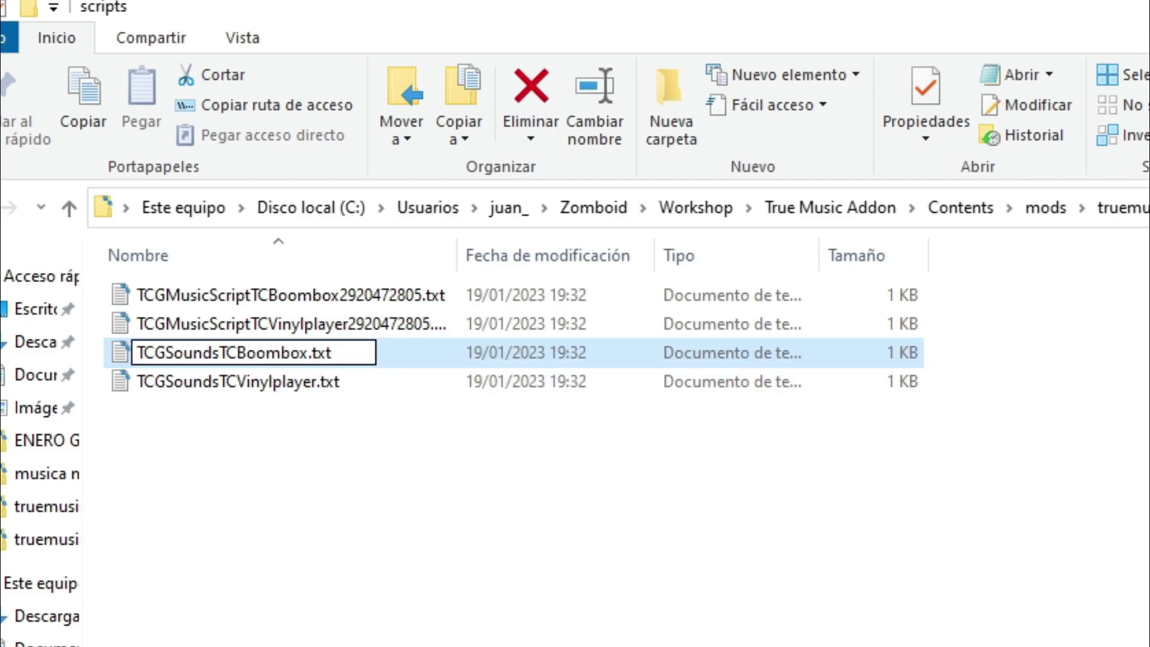
key("ctrl+v")
key("Return")
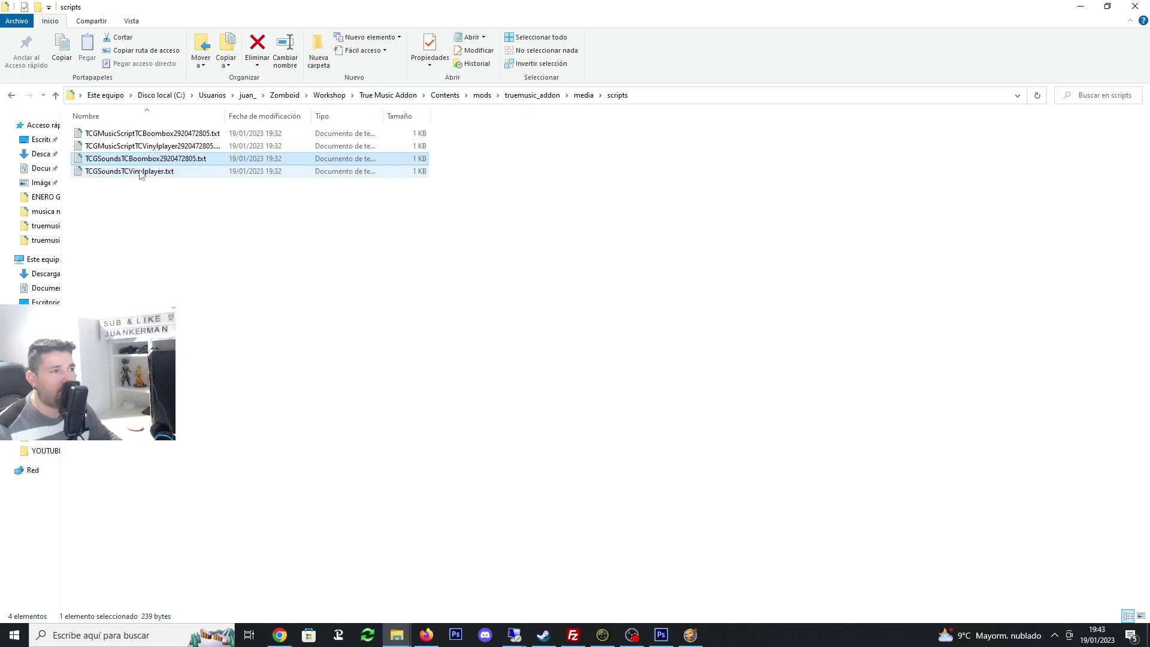
Rename TCGSoundsTCVinylplayer.txt as TCGSoundsTCVinylplayer2920472805.txt
right_click(262, 381)
left_click(198, 433)
key("Right")
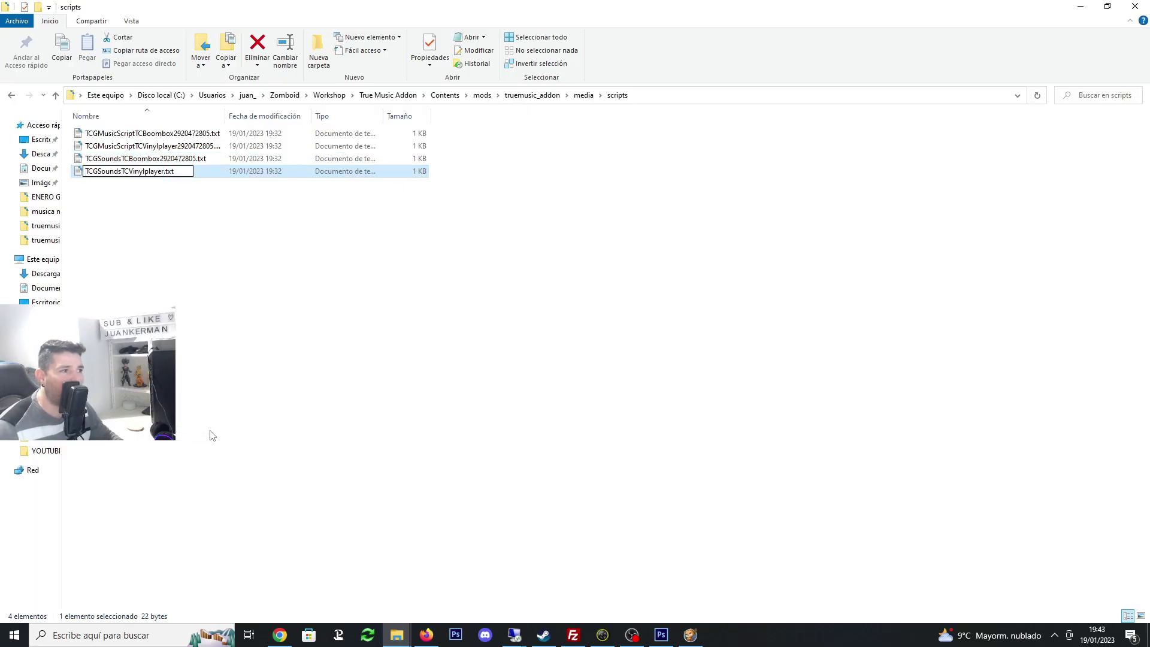
key("ctrl+v")
key("Return")
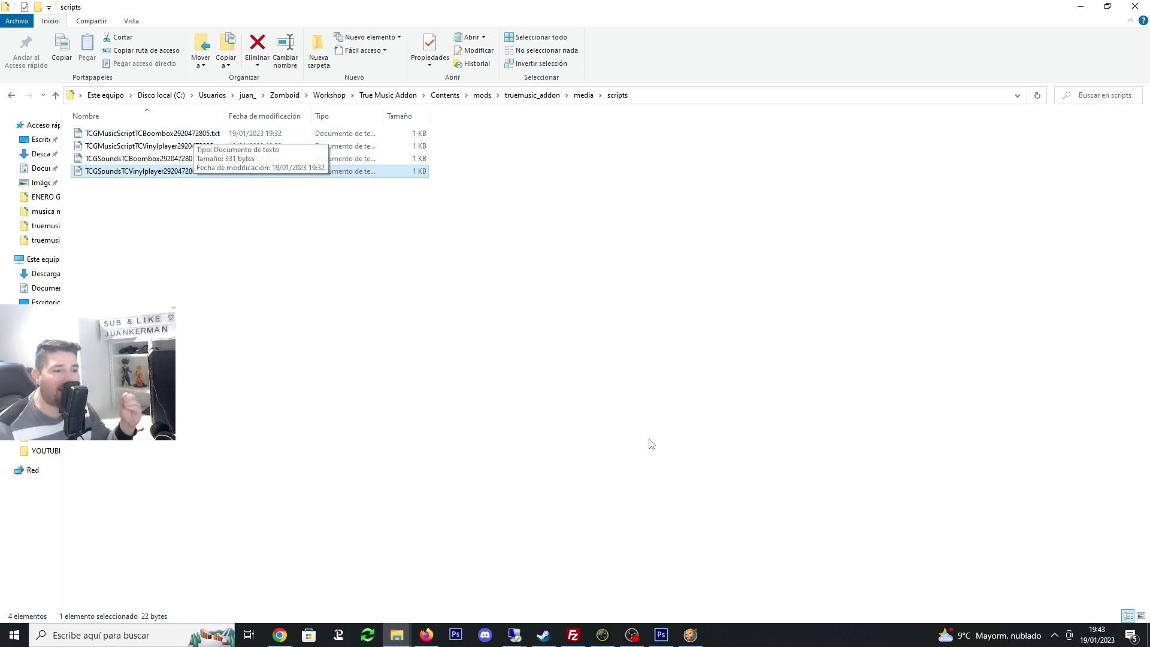
Switch to Project Zomboid, close the finished publishing log and choose the True Music Addon directory as the Workshop item to update
left_click(690, 634)
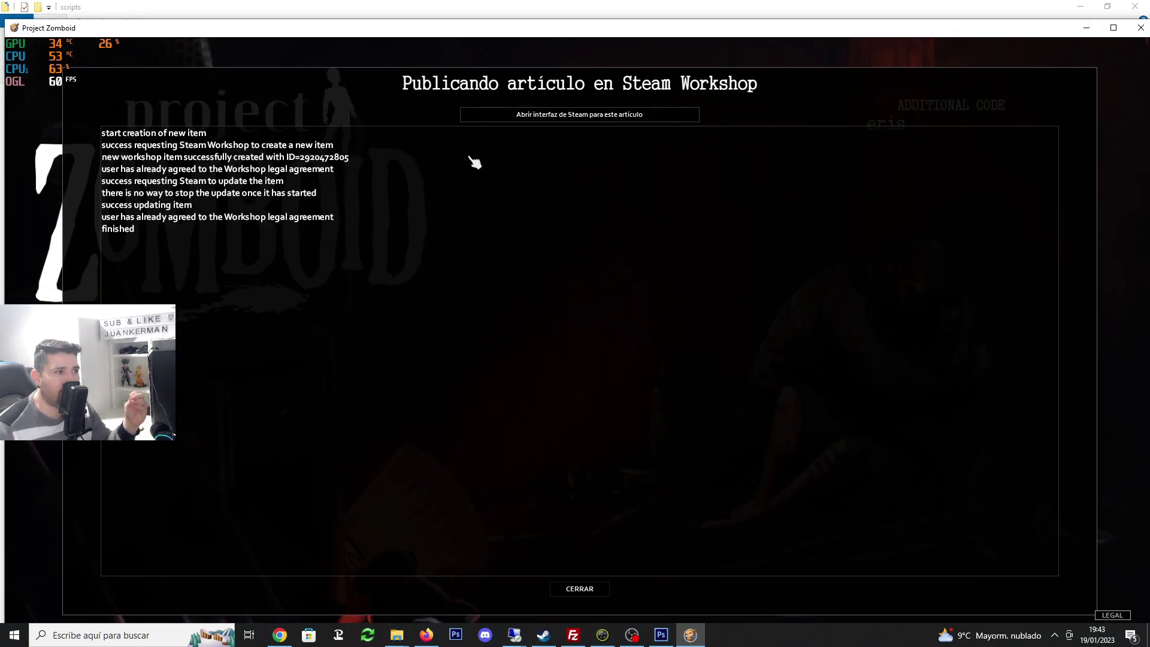
left_click(579, 589)
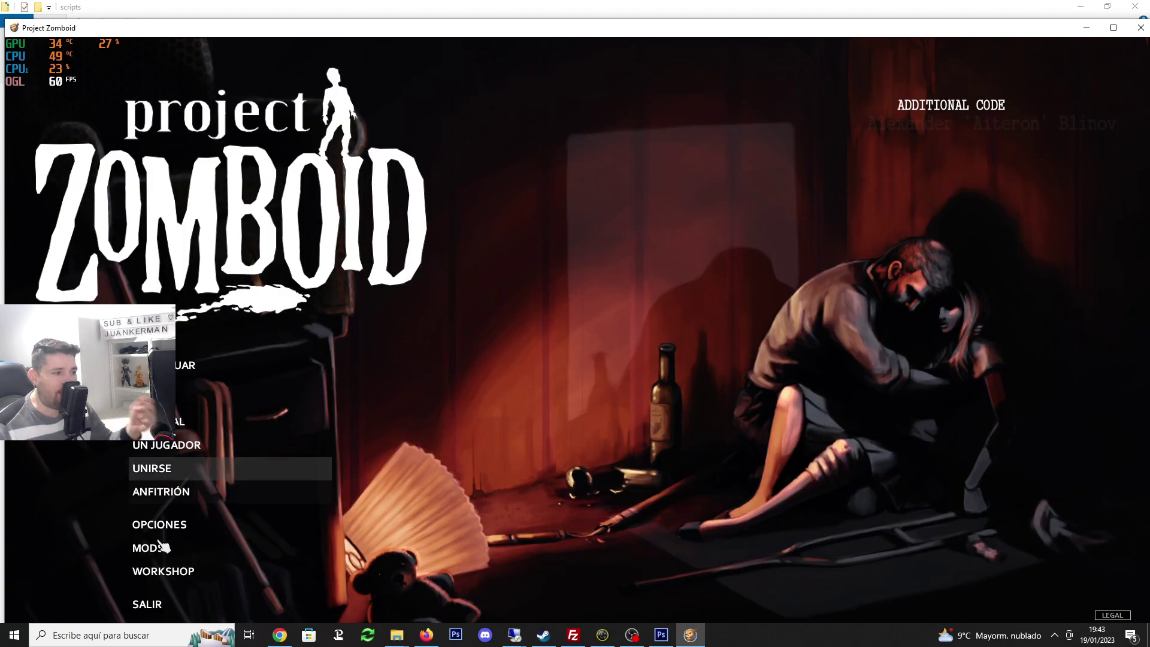
left_click(159, 574)
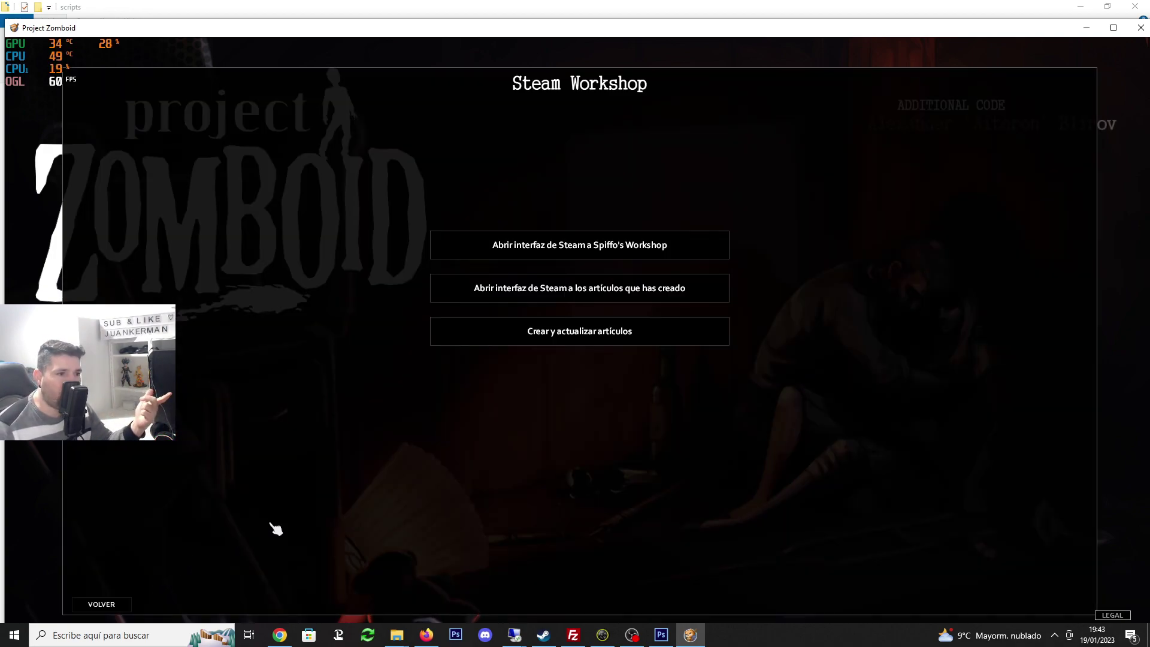
left_click(585, 344)
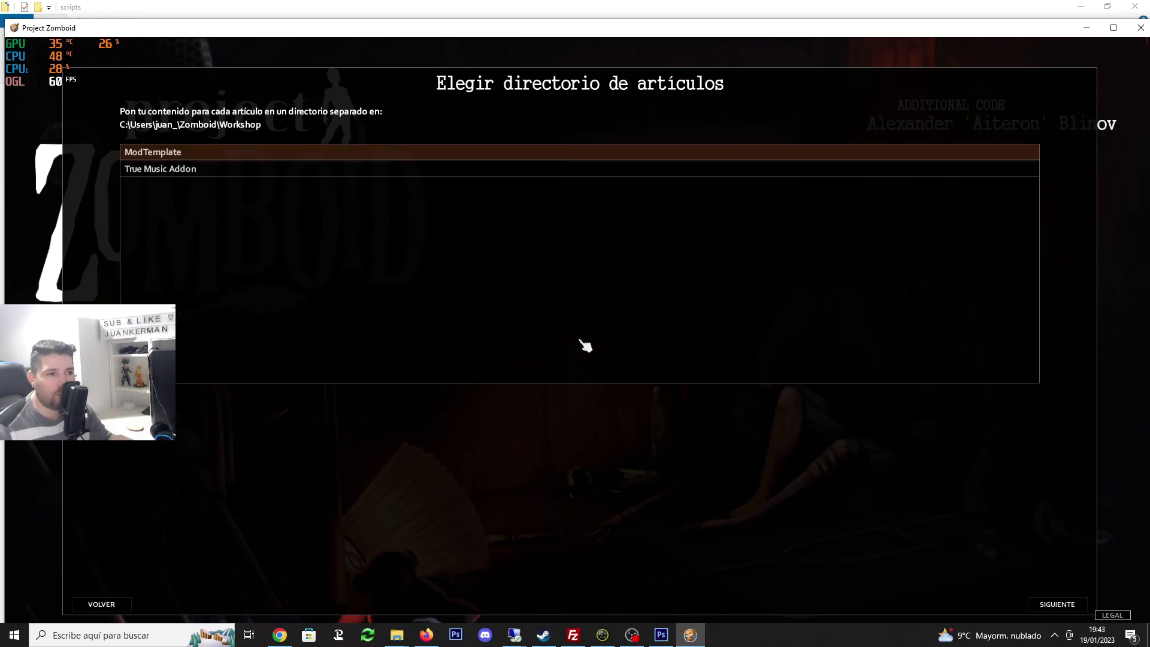
left_click(176, 175)
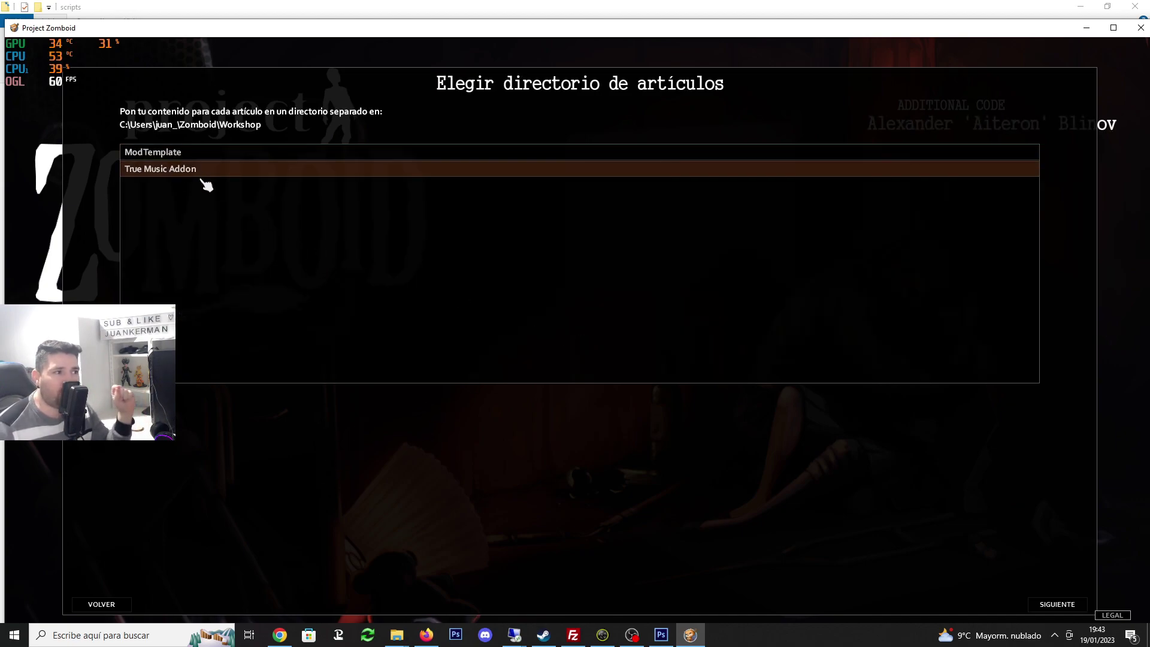
left_click(1056, 604)
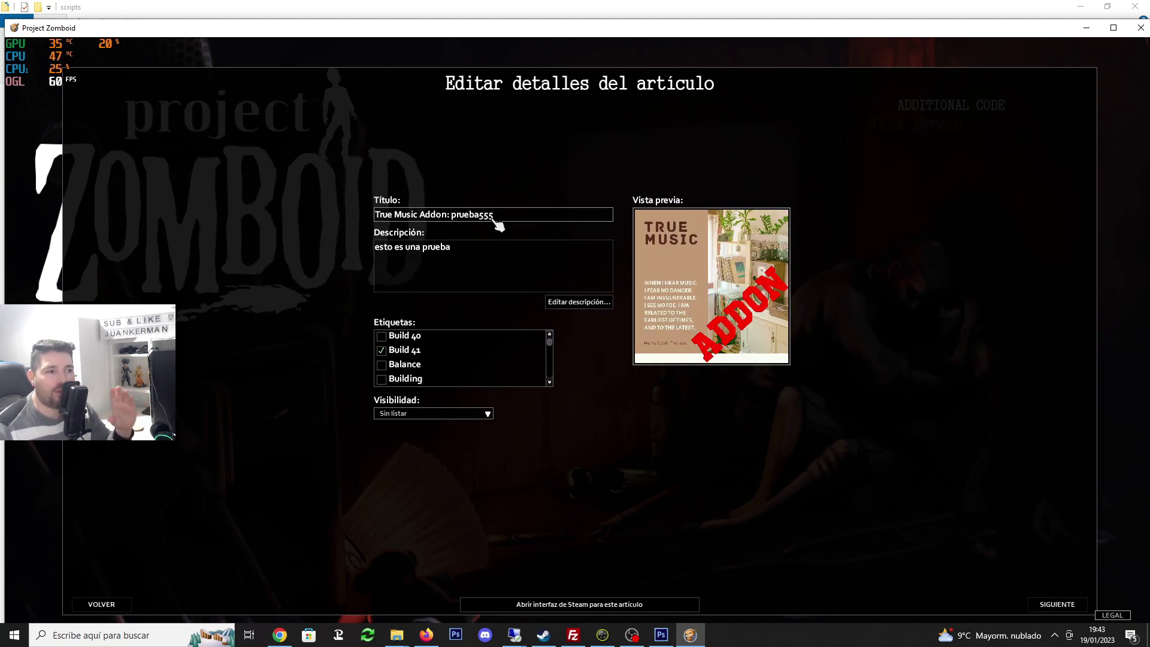
Upload the update of True Music Addon: prueba555 to Steam Workshop and close the publishing log
left_click(1067, 606)
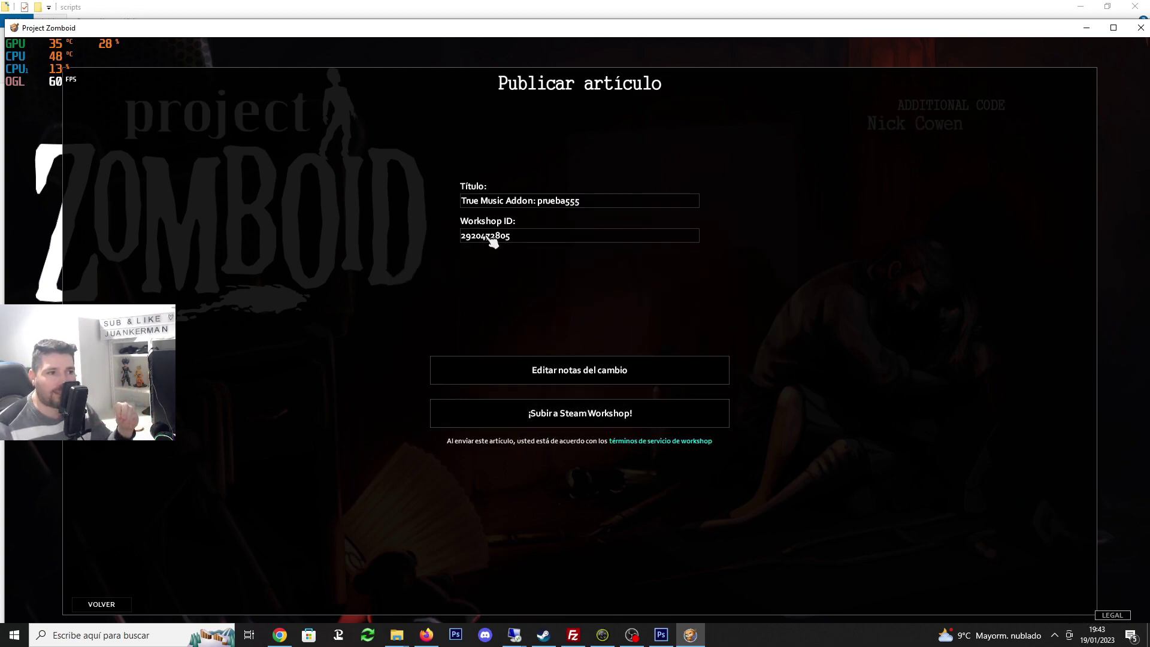
left_click(569, 419)
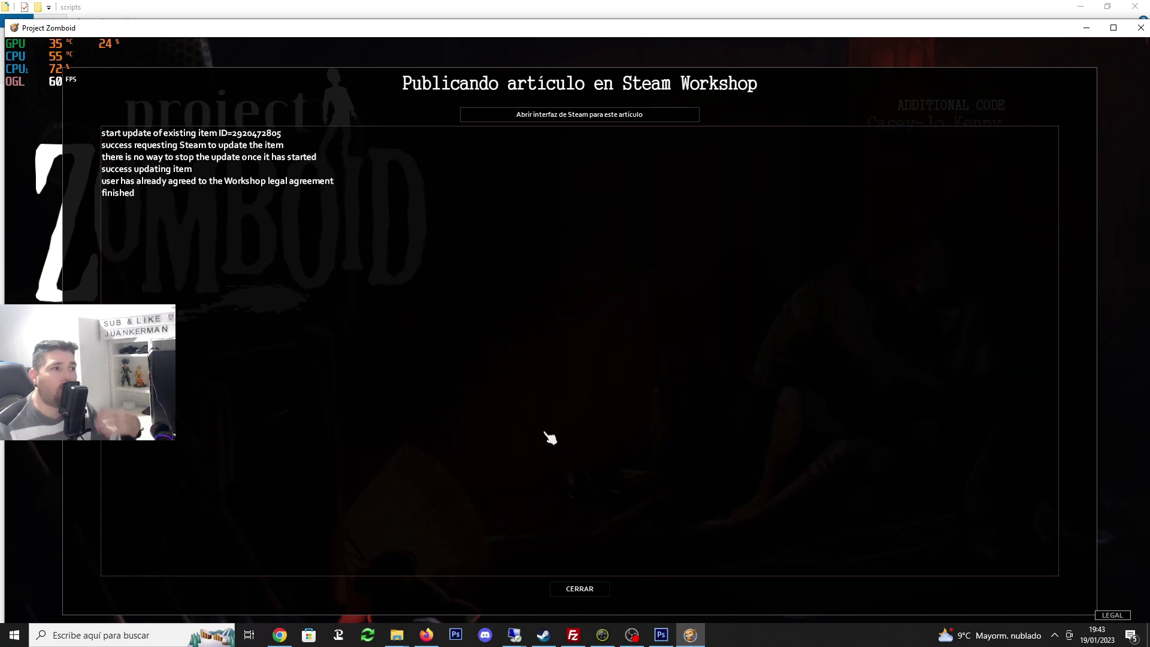
left_click(584, 590)
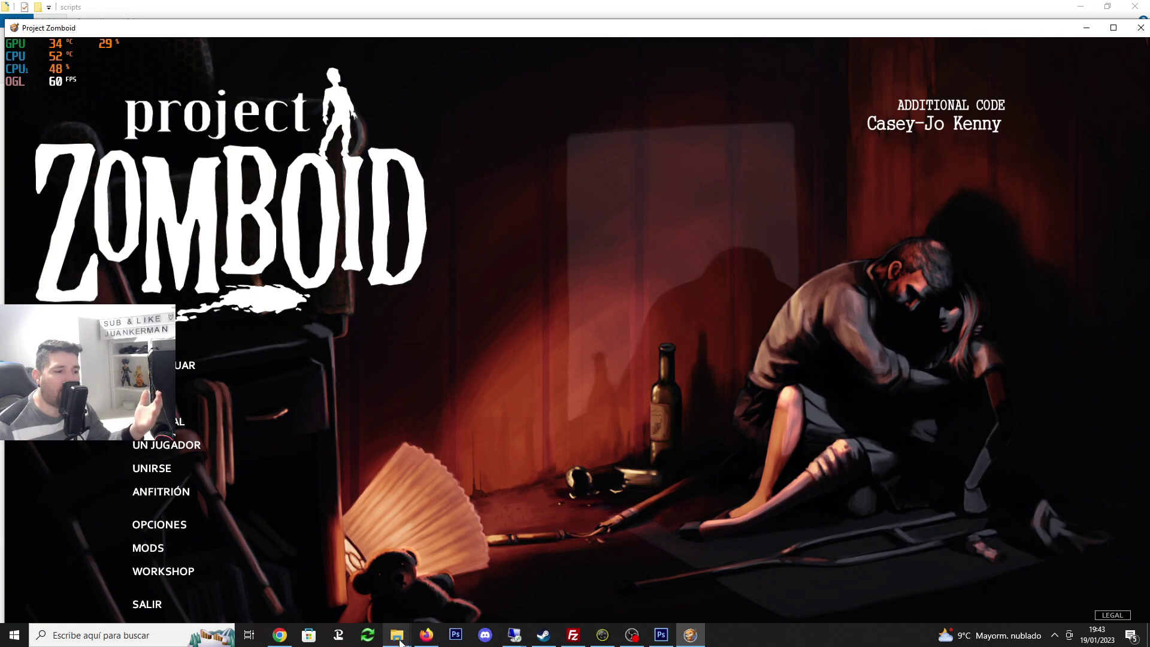
Switch to File Explorer and review the renamed files in the media\scripts and media\lua\server\Items folders
mouse_move(397, 634)
left_click(347, 570)
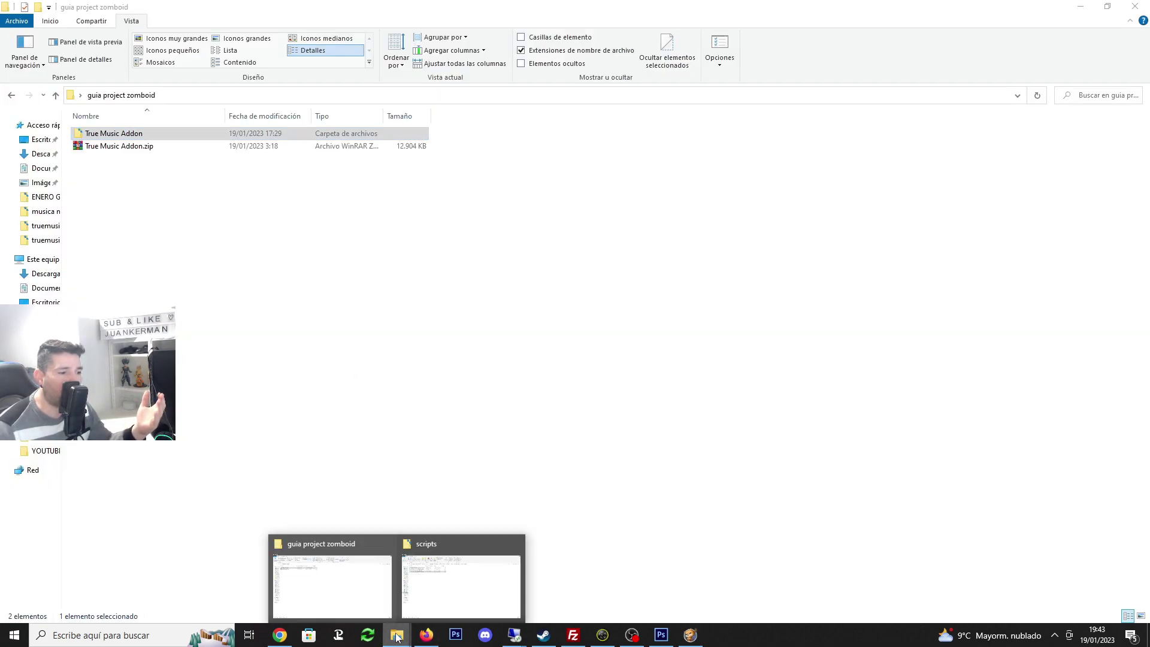
left_click(465, 576)
left_click(179, 146)
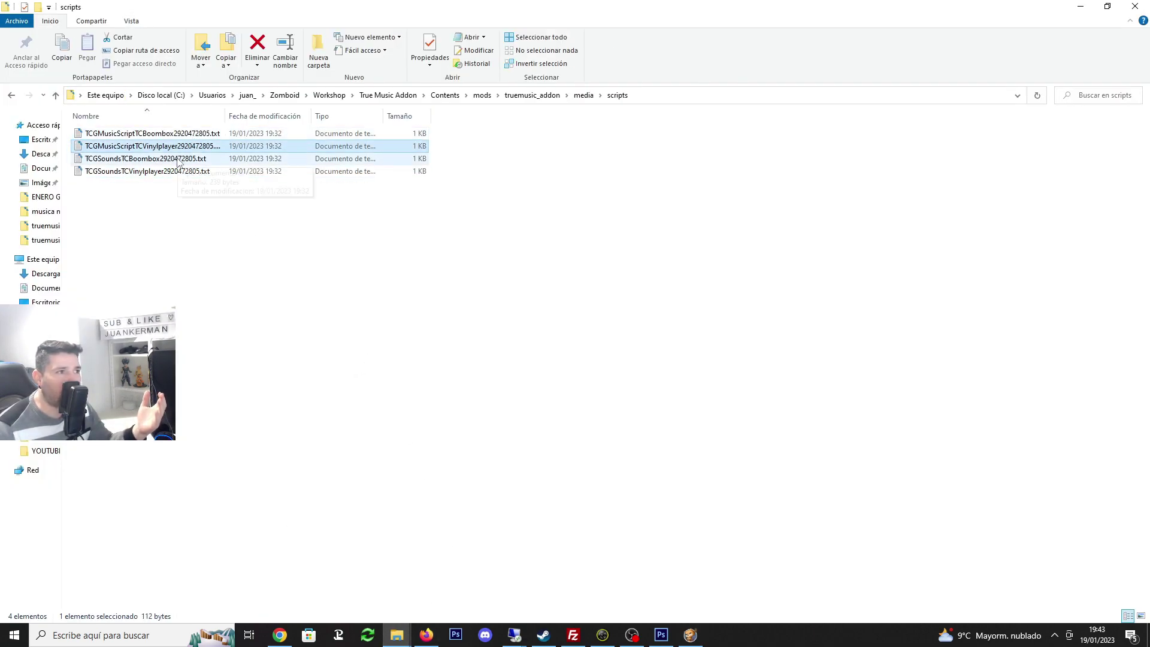
left_click(180, 171)
left_click(55, 96)
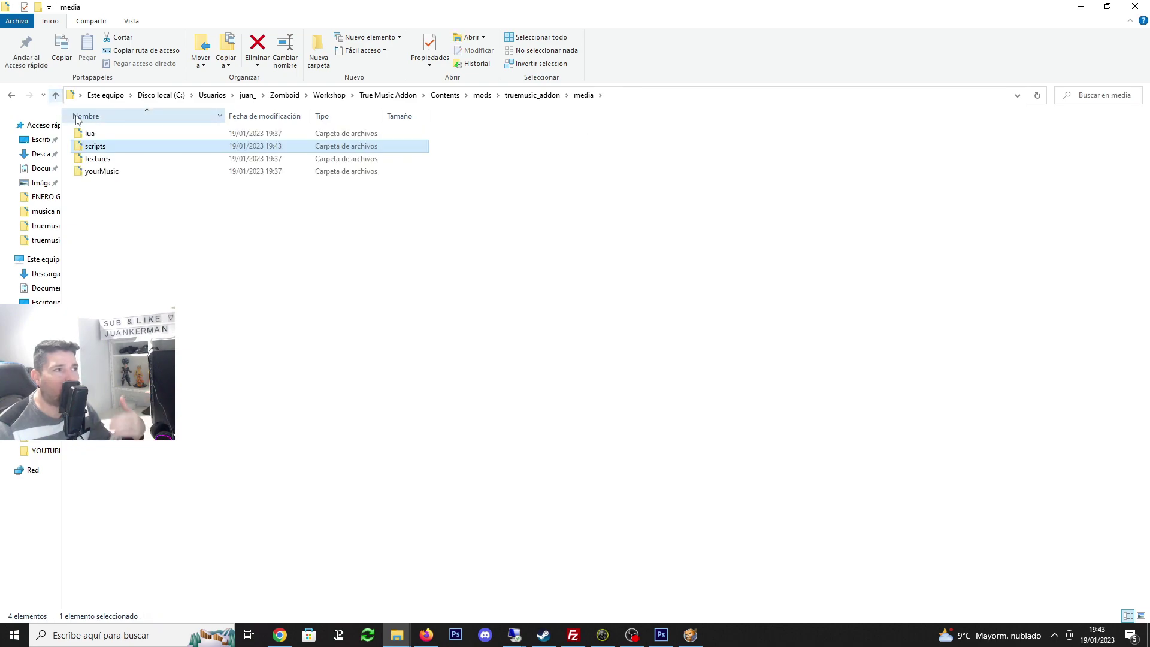
double_click(91, 133)
double_click(99, 146)
double_click(95, 134)
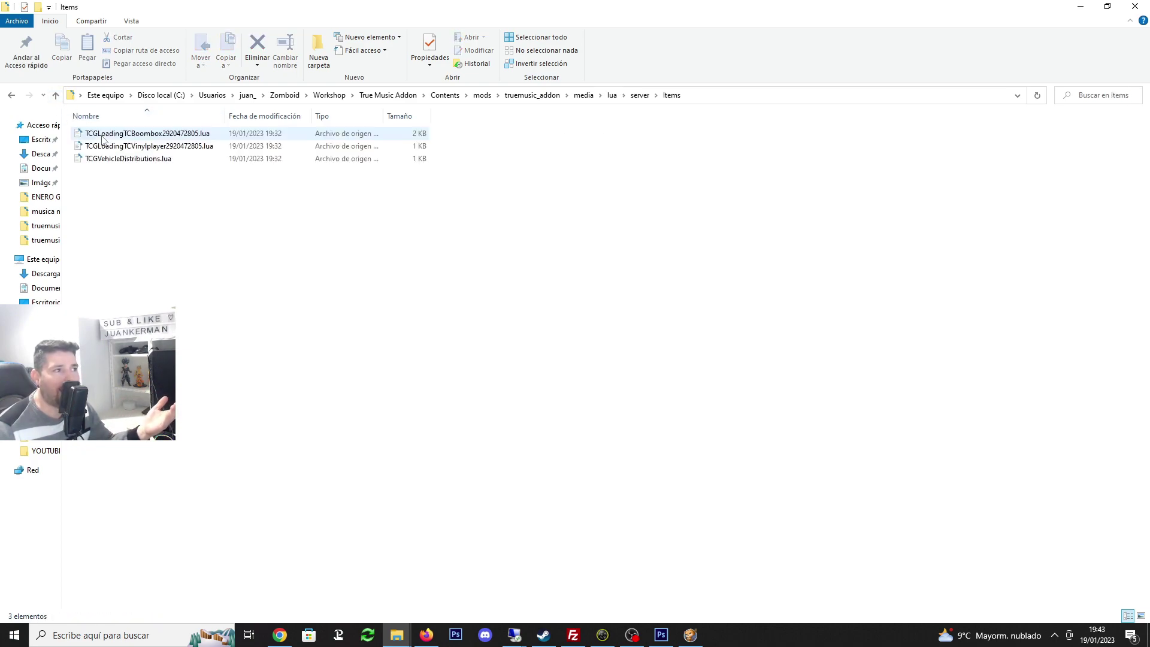
left_click(101, 136)
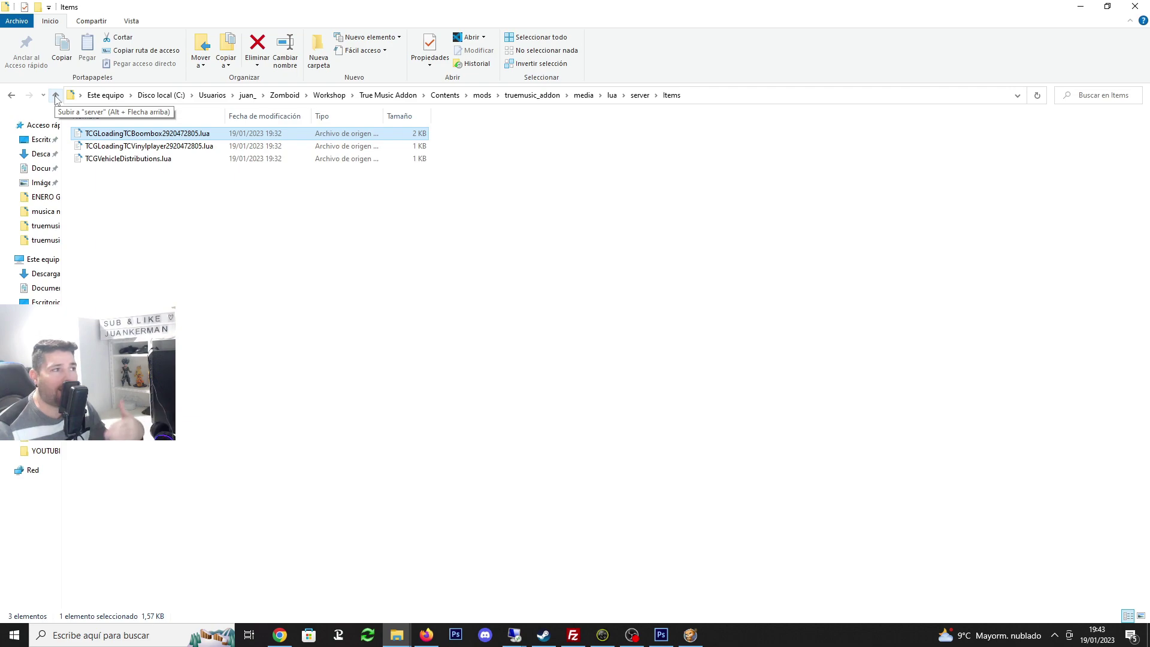
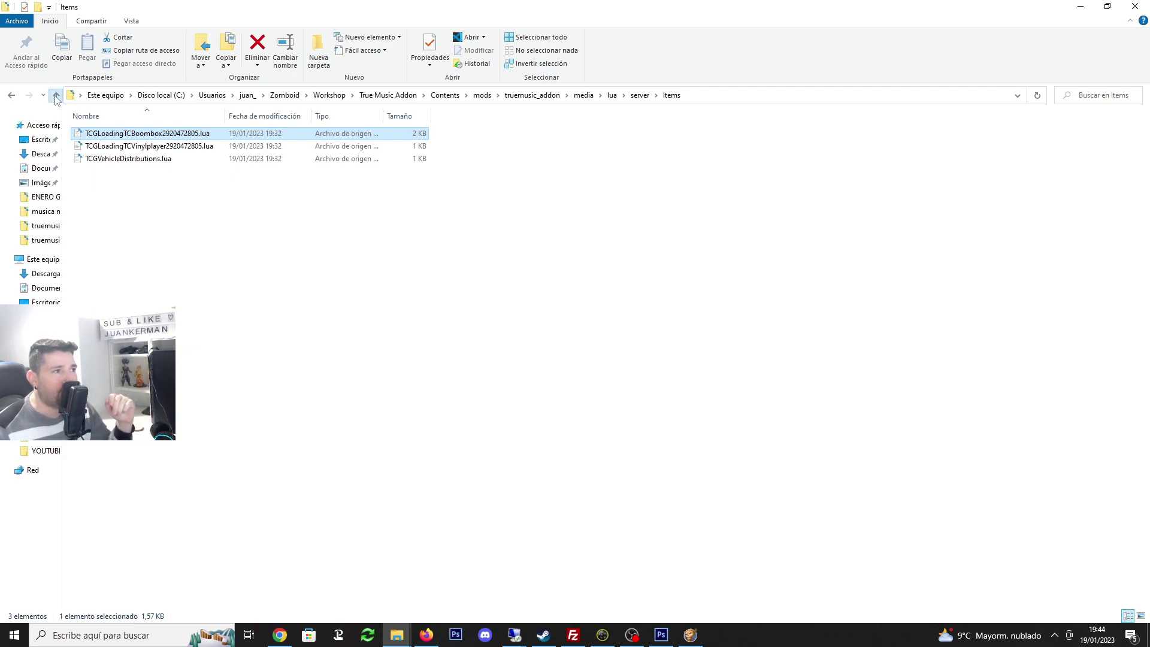
left_click(56, 96)
double_click(102, 139)
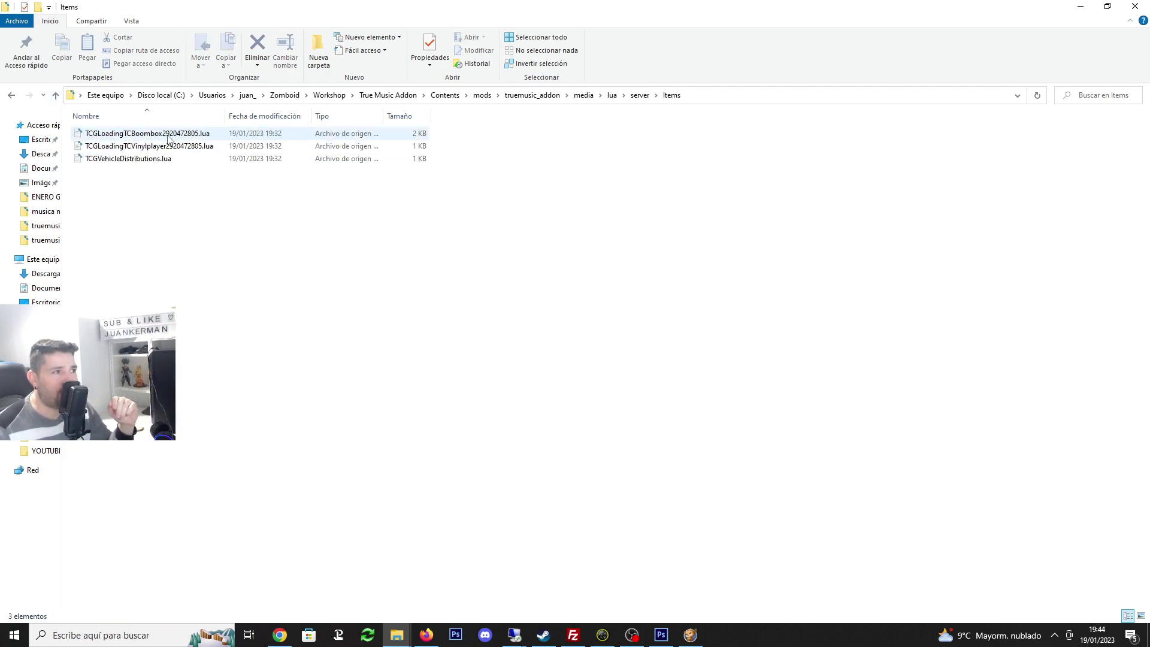
left_click(180, 134)
right_click(184, 137)
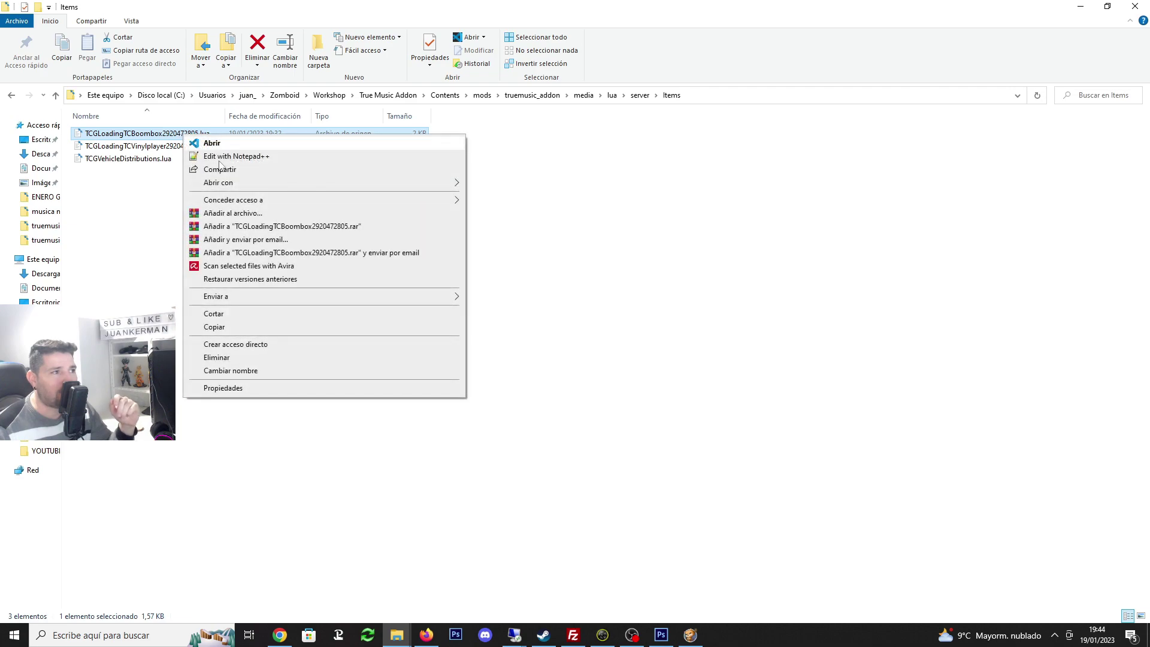
left_click(228, 367)
left_click(198, 133)
left_click_drag(196, 133, 162, 133)
key("ctrl+c")
right_click(163, 132)
left_click(179, 169)
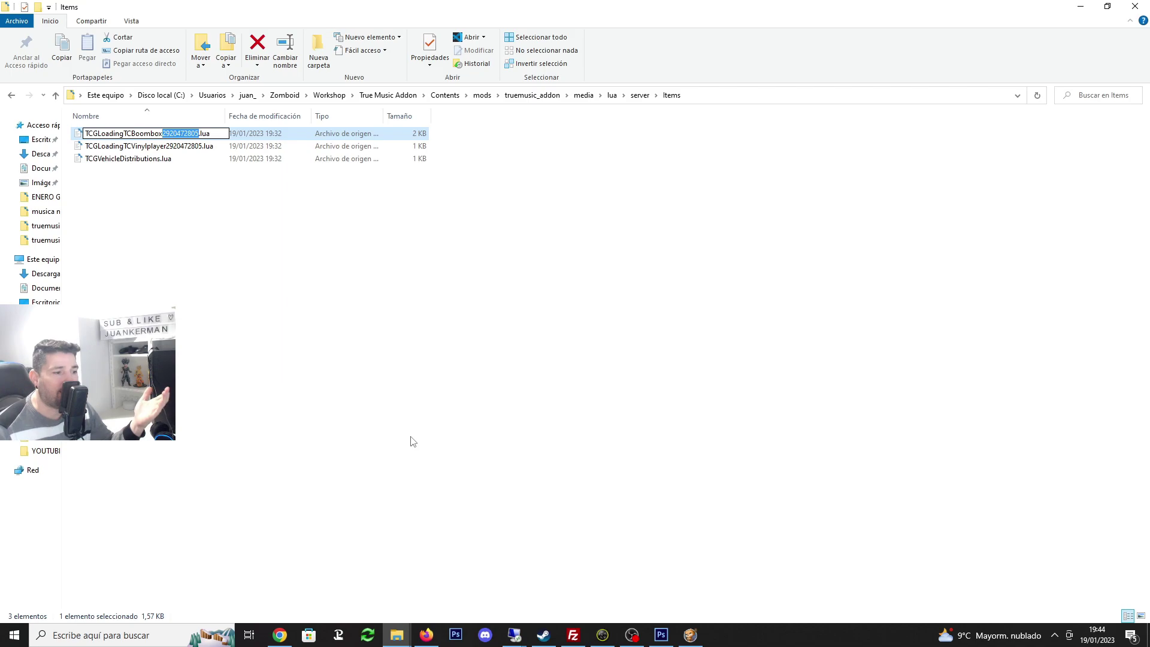
Switch to the ZAP-Hosting page in Firefox, abort the open config edit and reopen config/Server/ZAP.ini for editing
left_click(426, 635)
left_click(114, 13)
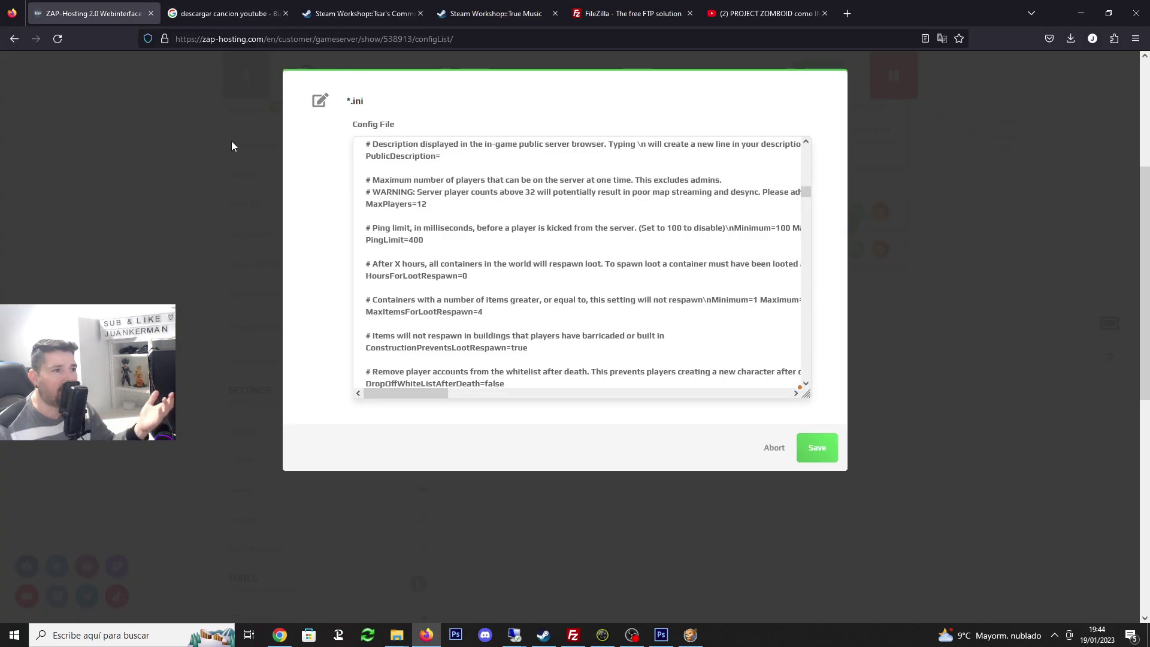
left_click(762, 451)
scroll(359, 353, "down", 2)
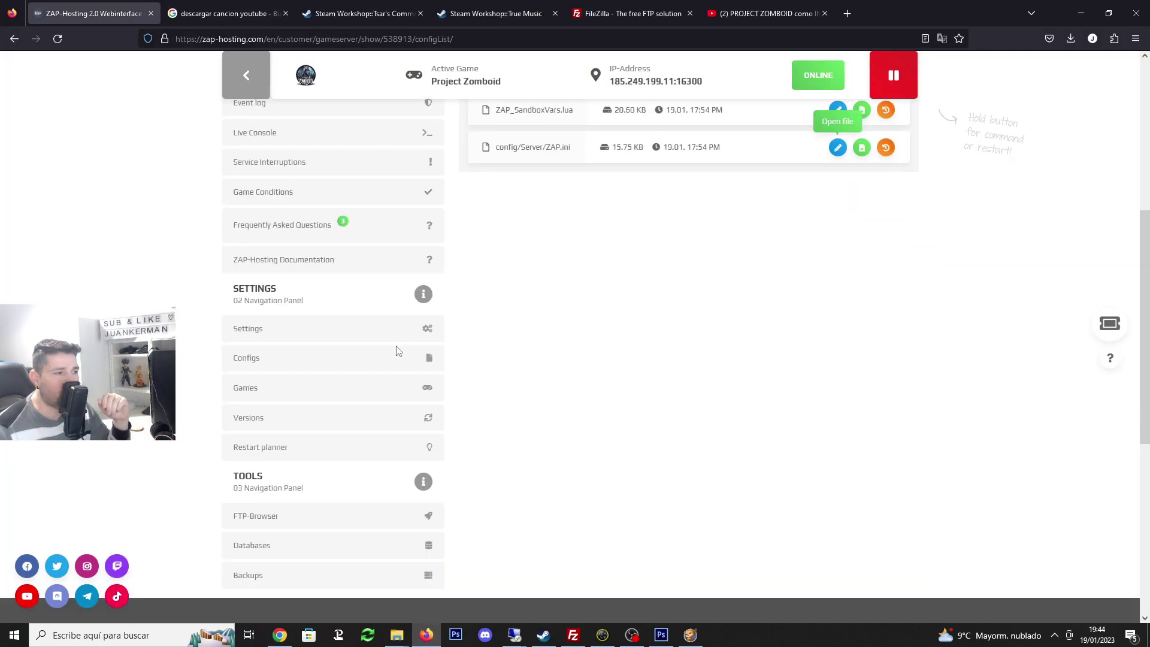
scroll(268, 350, "up", 2)
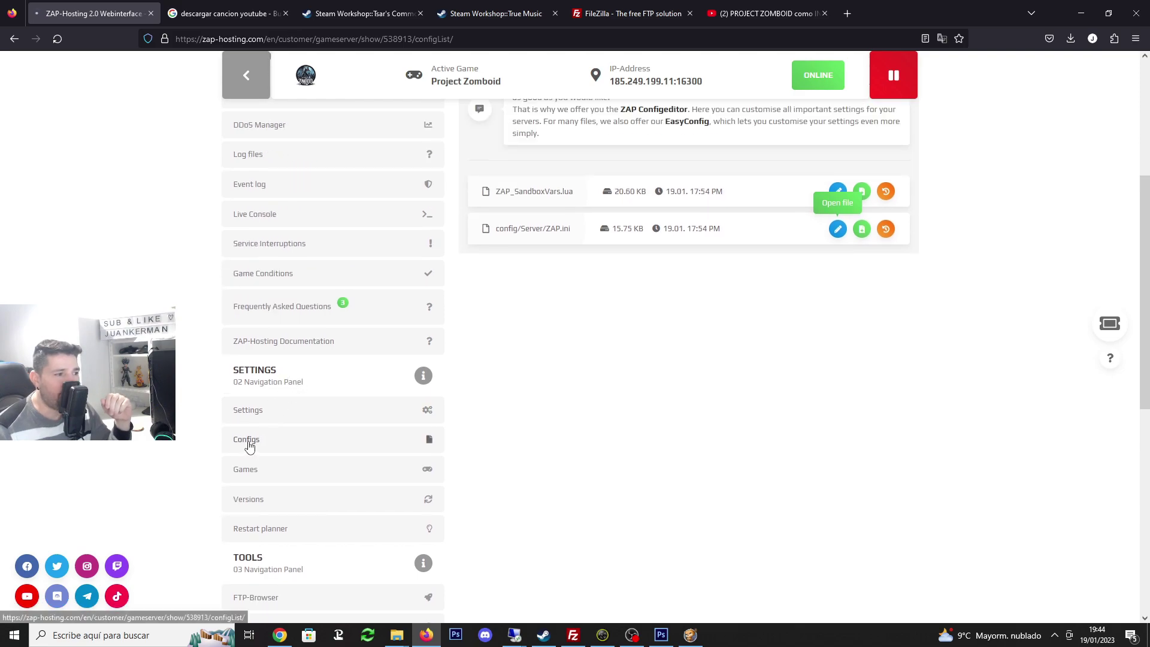
left_click(248, 440)
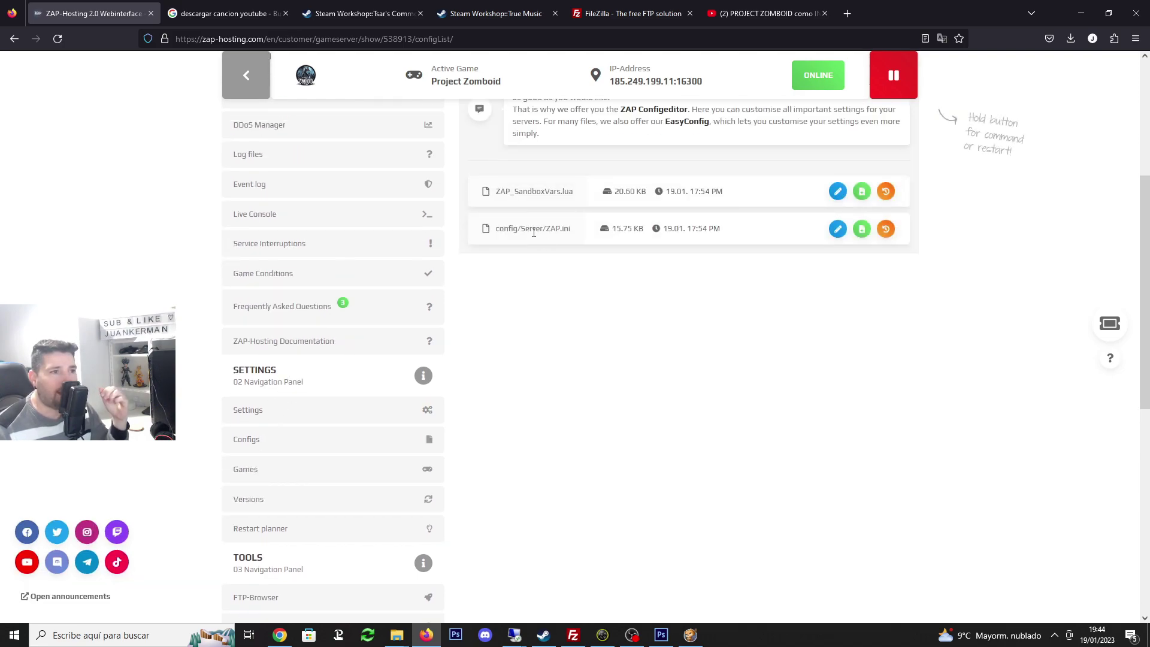
left_click(837, 229)
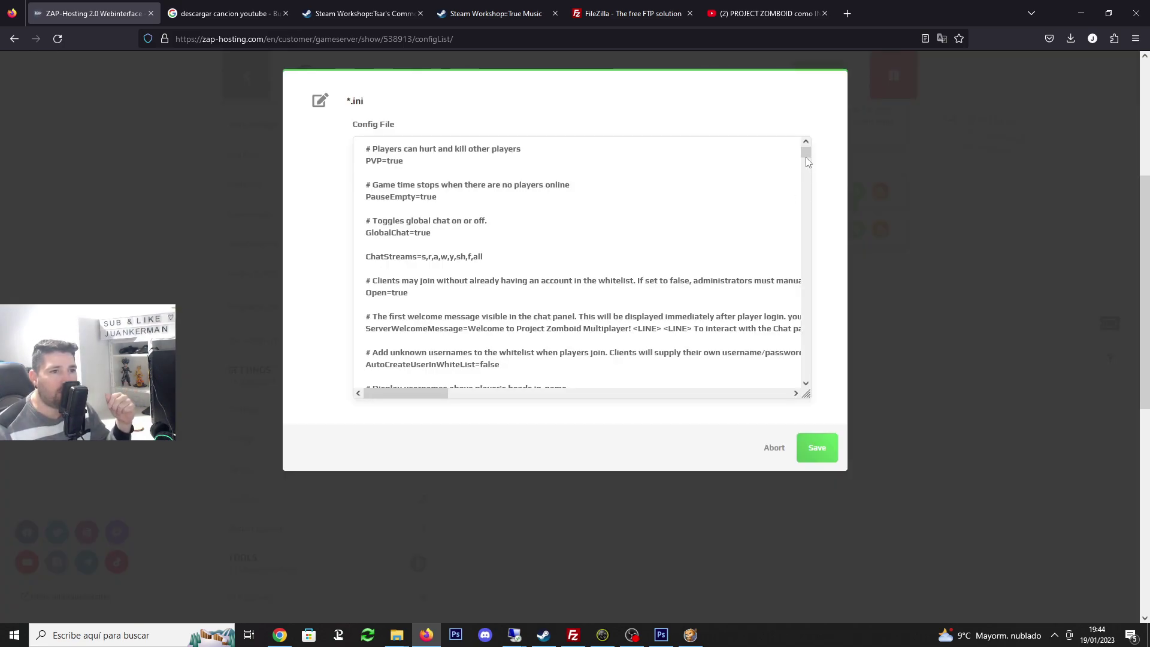
In the Mods line of the server configuration, replace pruebamod282 with prueba555
scroll(806, 161, "down", 4)
scroll(605, 252, "down", 4)
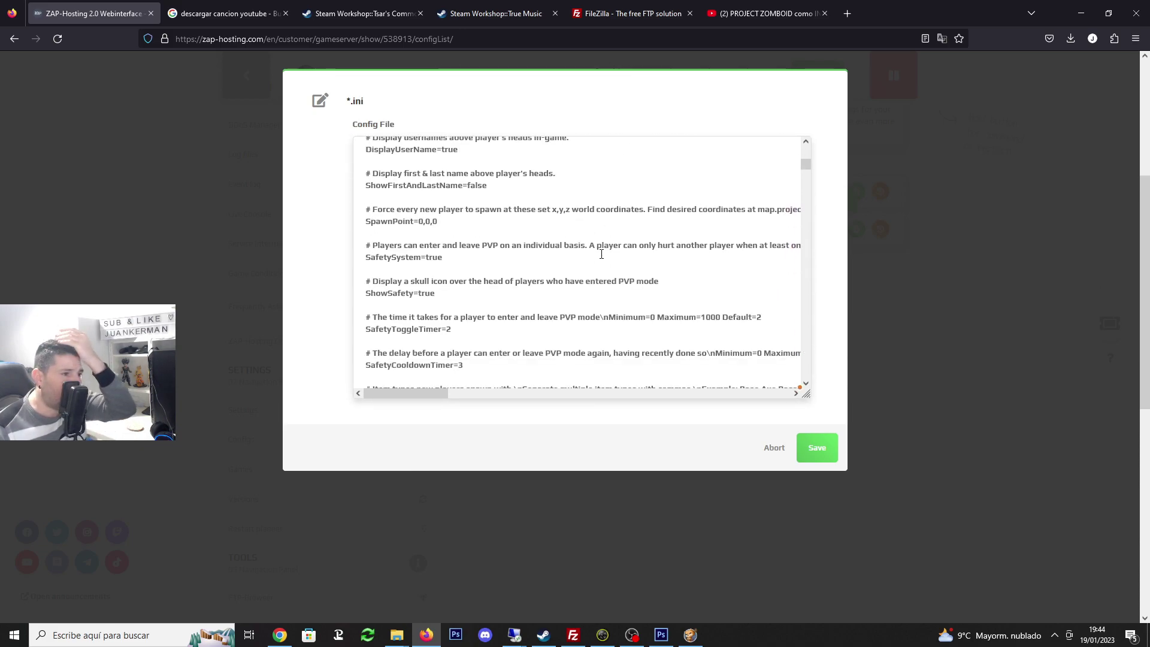
scroll(601, 254, "down", 15)
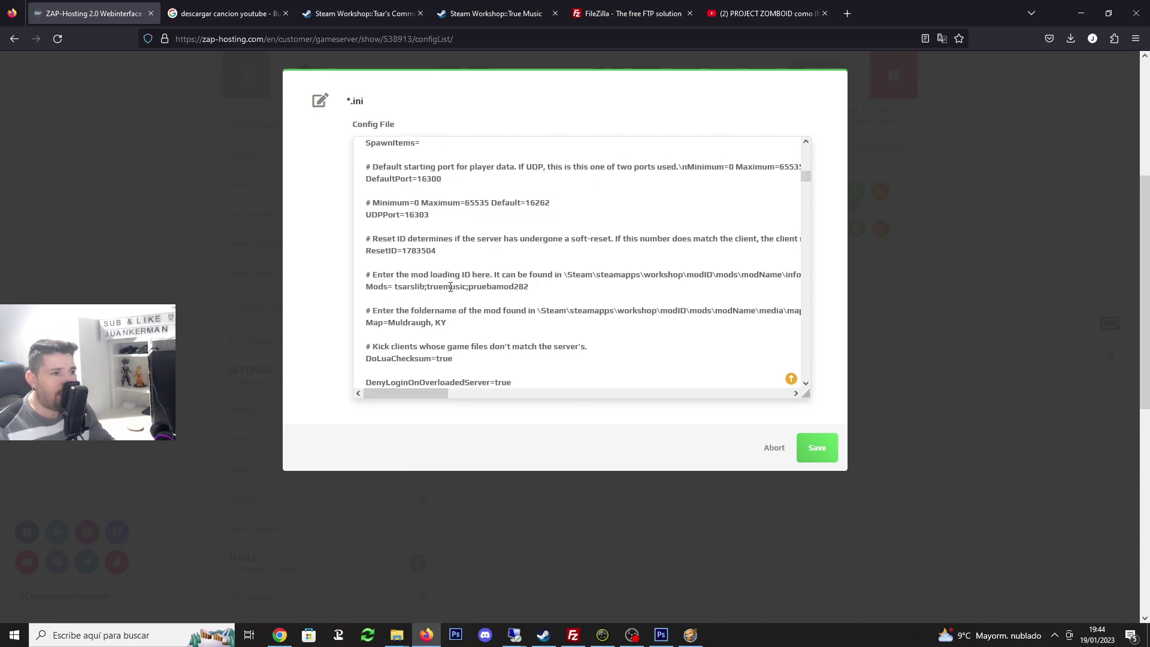
left_click_drag(395, 288, 480, 286)
key("ctrl+shift+Left")
key("ctrl+shift+Left")
key("Left")
key("Left")
key("Left")
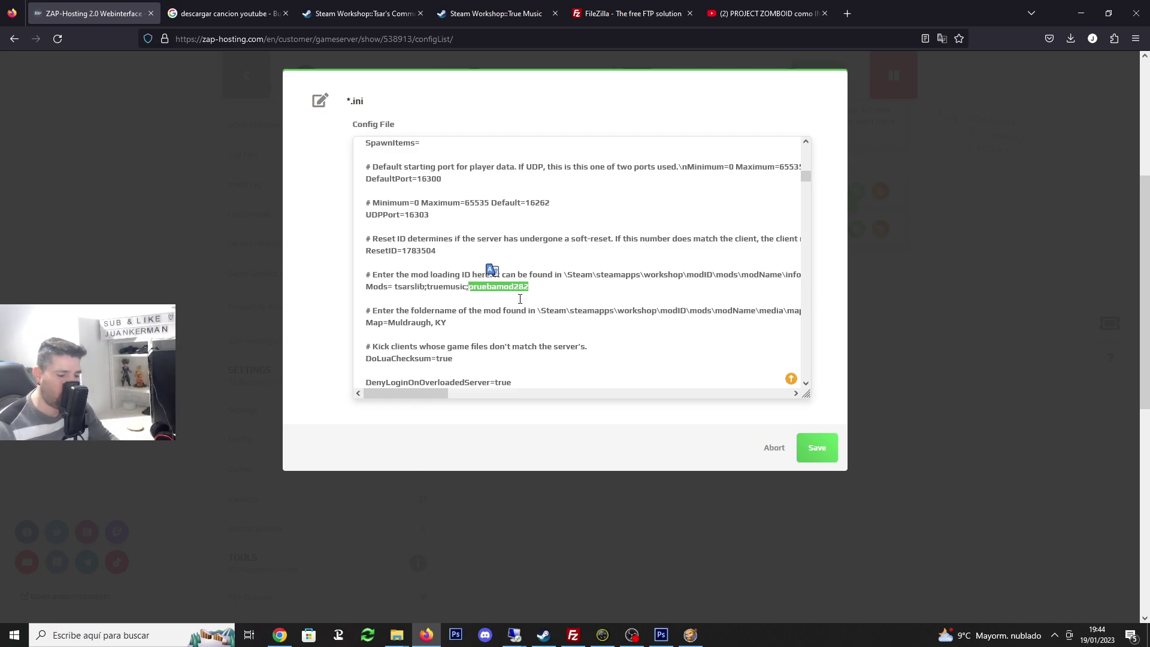
key("BackSpace")
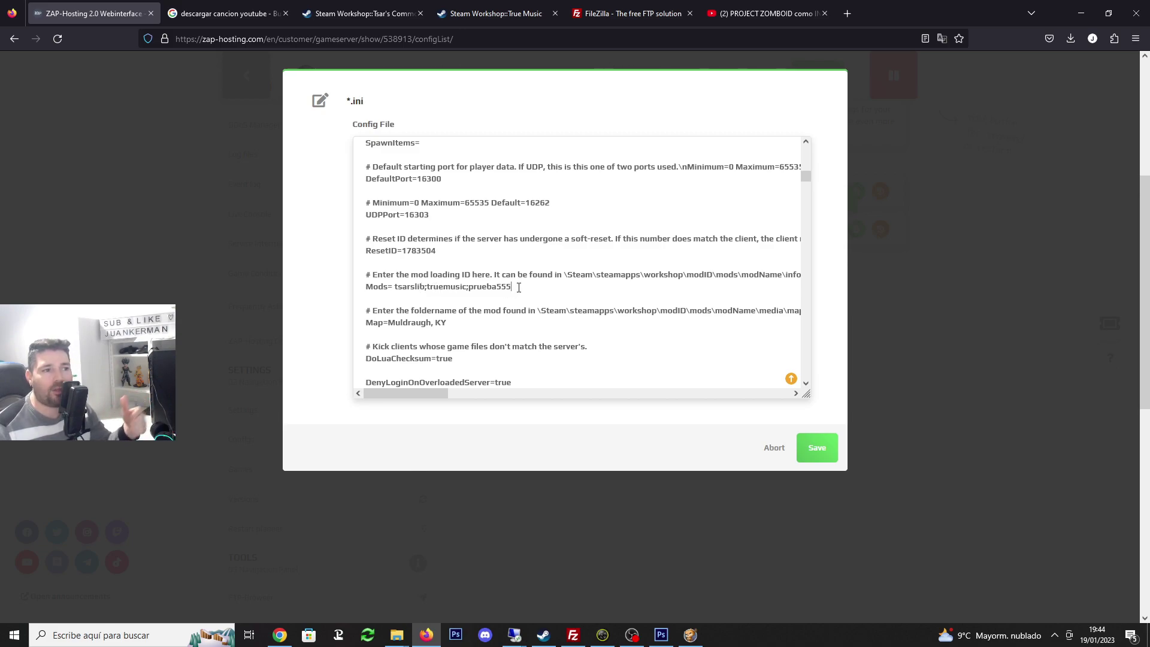
left_click_drag(519, 287, 473, 288)
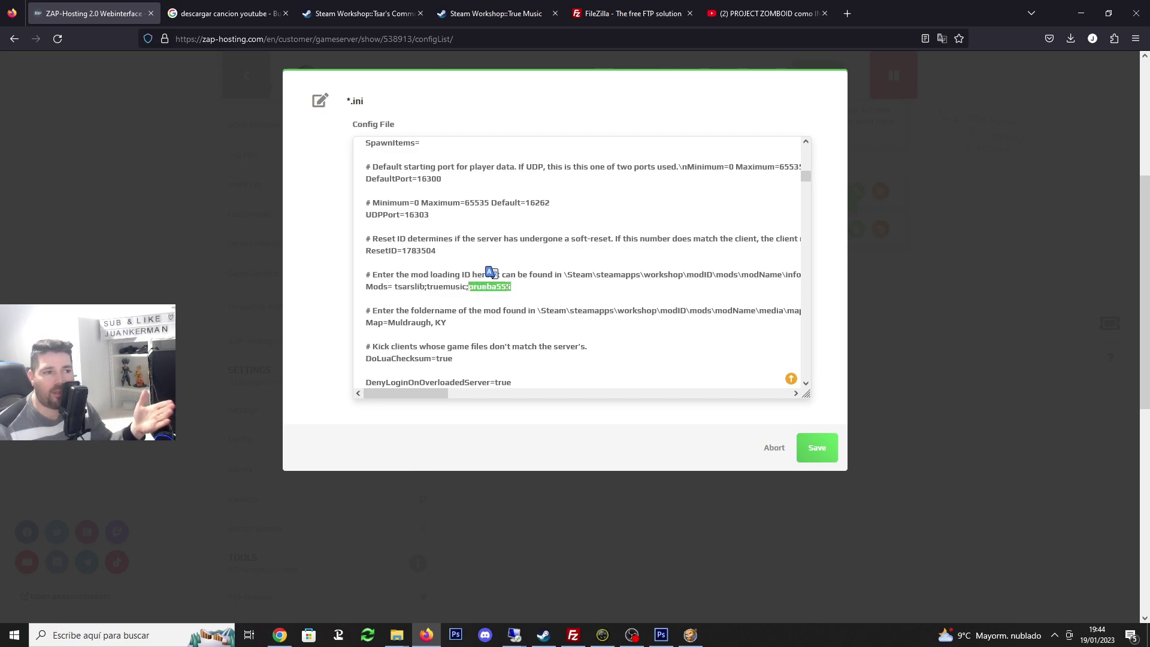
scroll(463, 304, "down", 8)
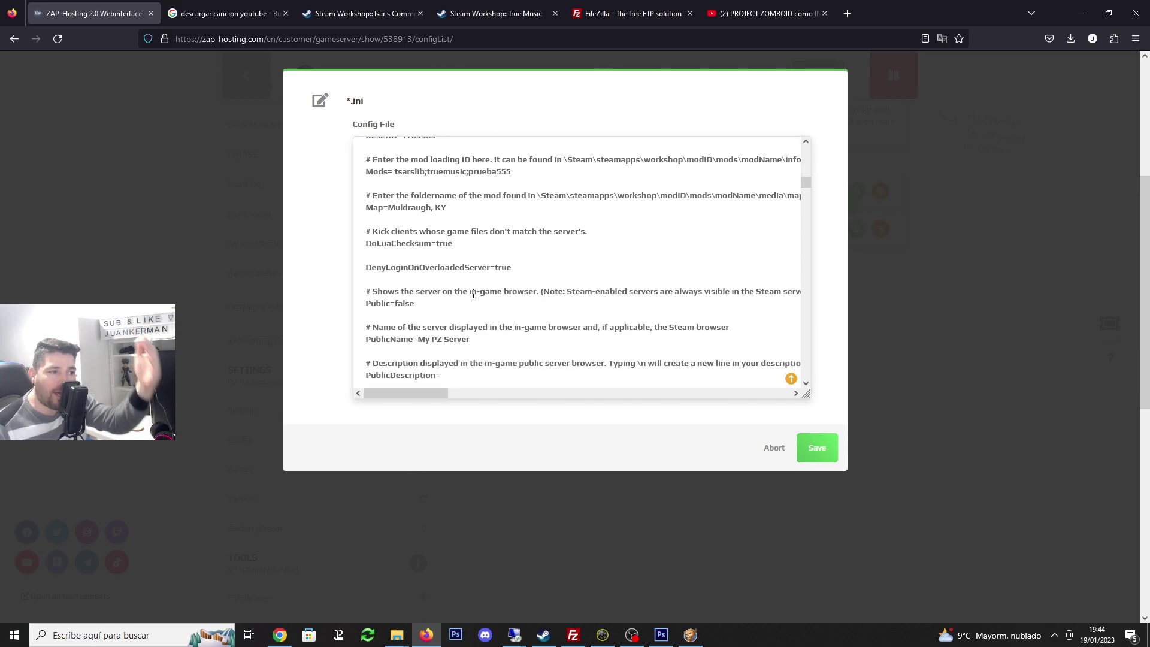
scroll(482, 278, "down", 10)
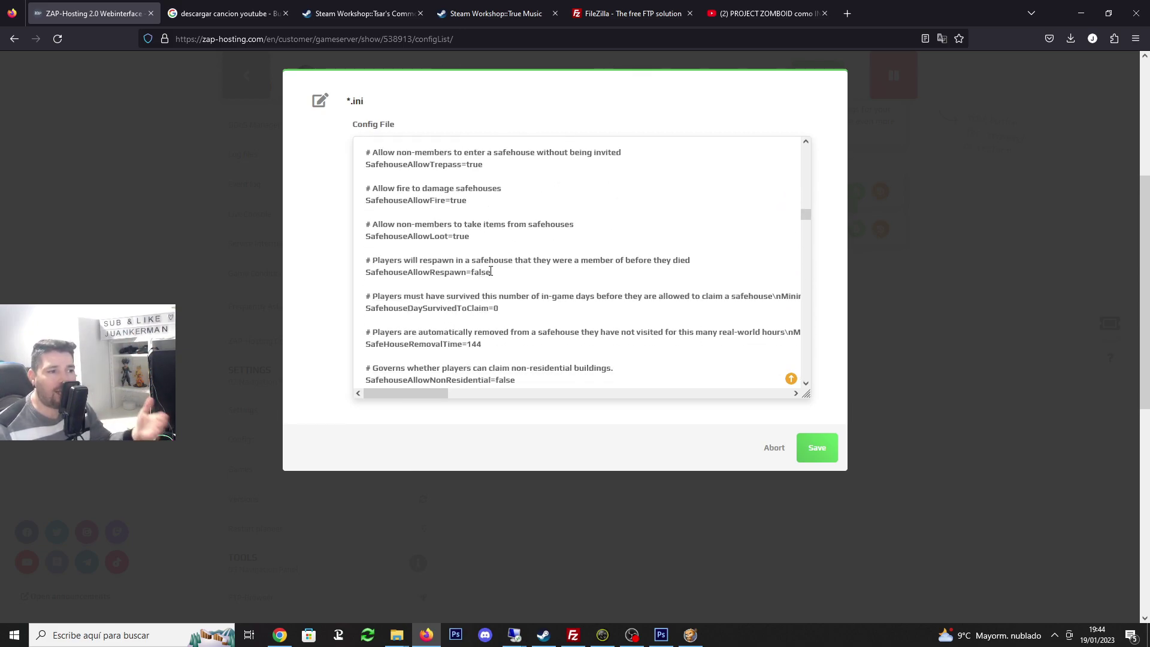
scroll(504, 280, "down", 3)
scroll(512, 260, "down", 7)
scroll(512, 283, "down", 4)
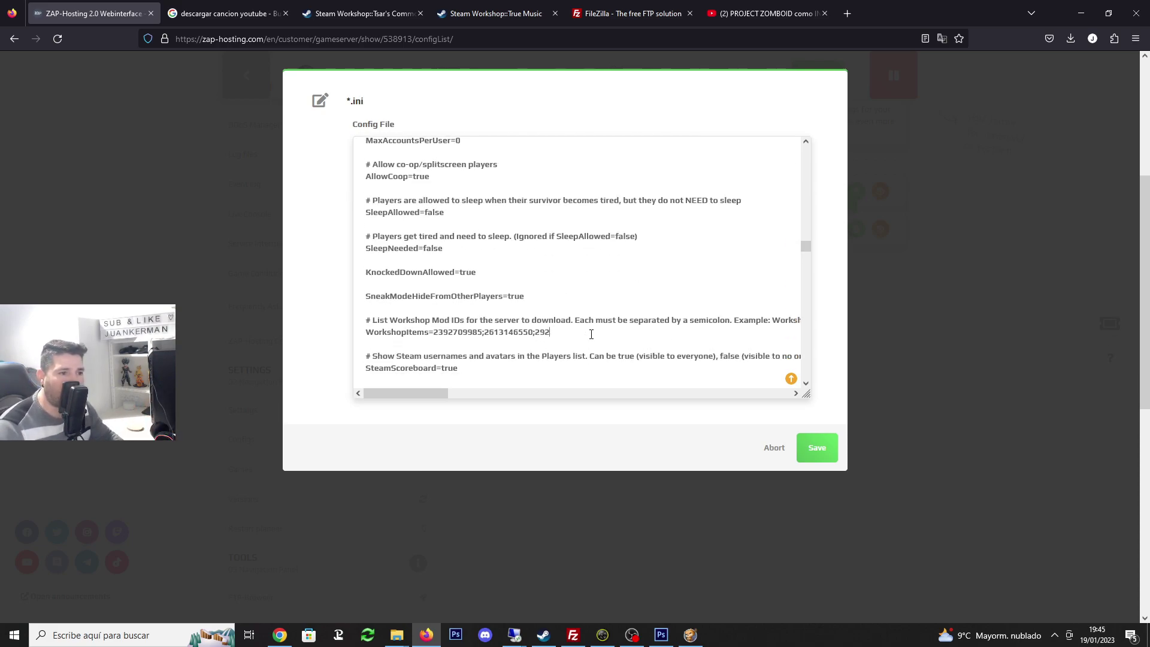
key("ctrl+v")
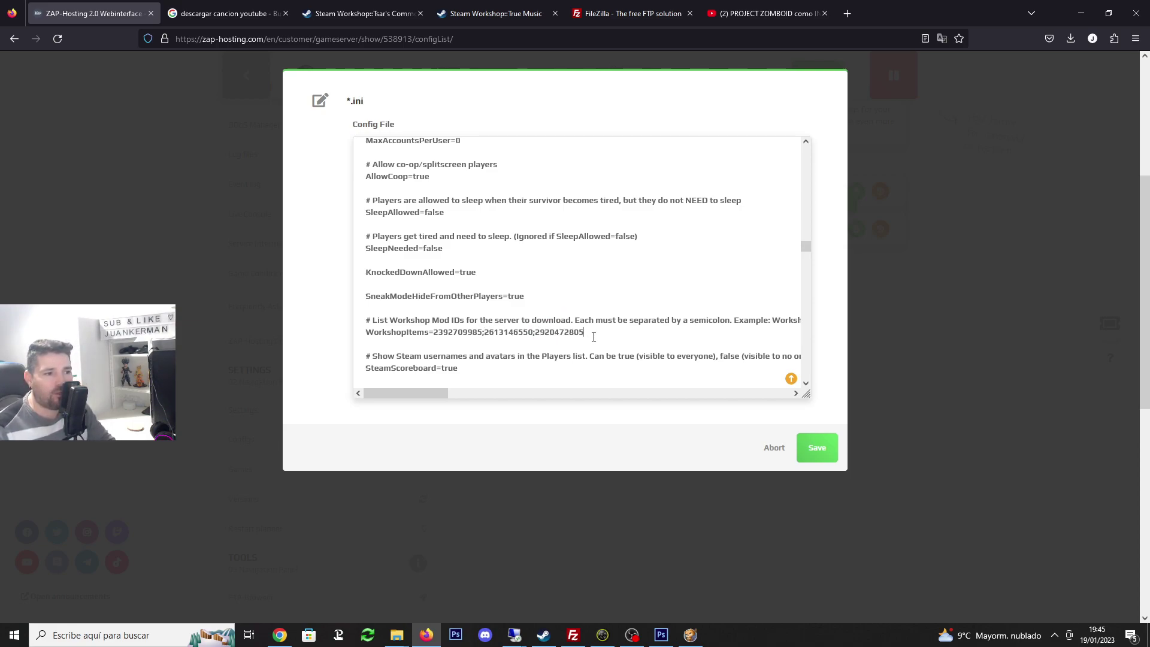
Review the Mods line of the server configuration and check its prueba555 entry, then look over the settings below it
left_click_drag(806, 246, 822, 154)
scroll(607, 293, "down", 10)
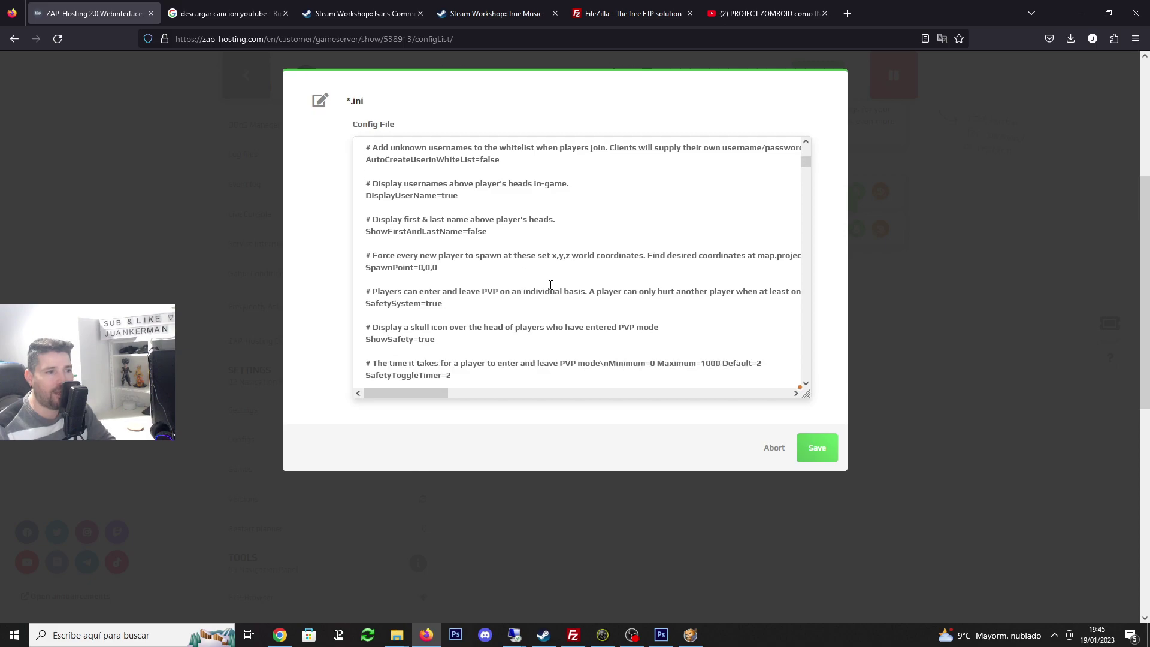
scroll(558, 278, "down", 6)
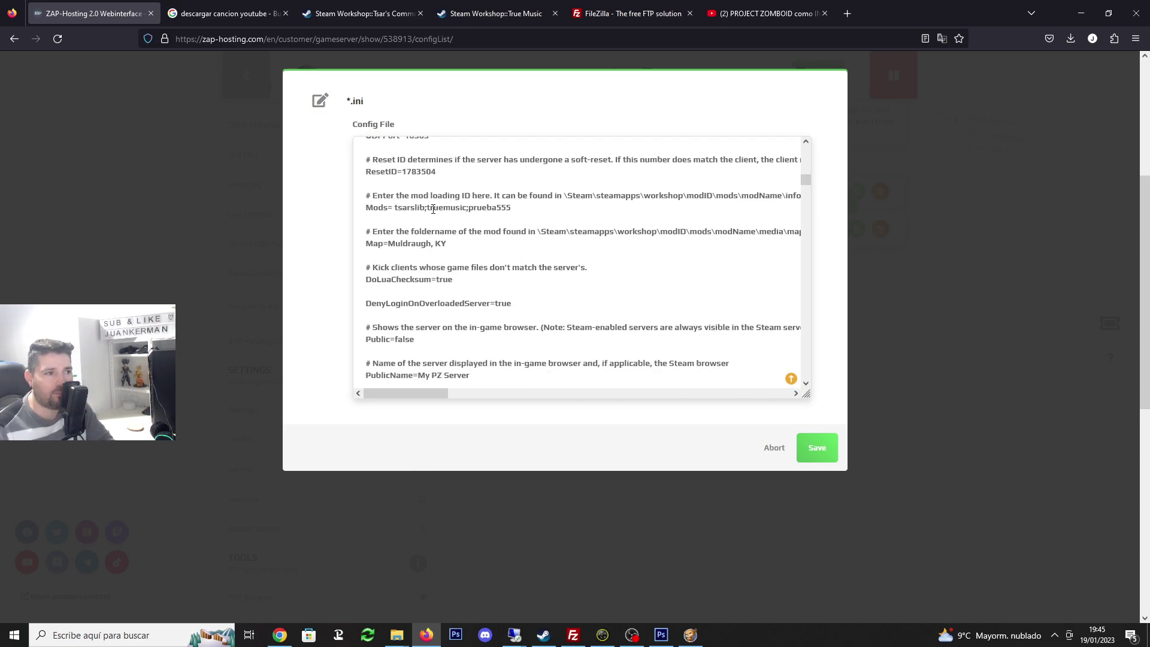
left_click_drag(536, 208, 481, 206)
left_click(507, 206)
double_click(507, 206)
scroll(775, 273, "down", 15)
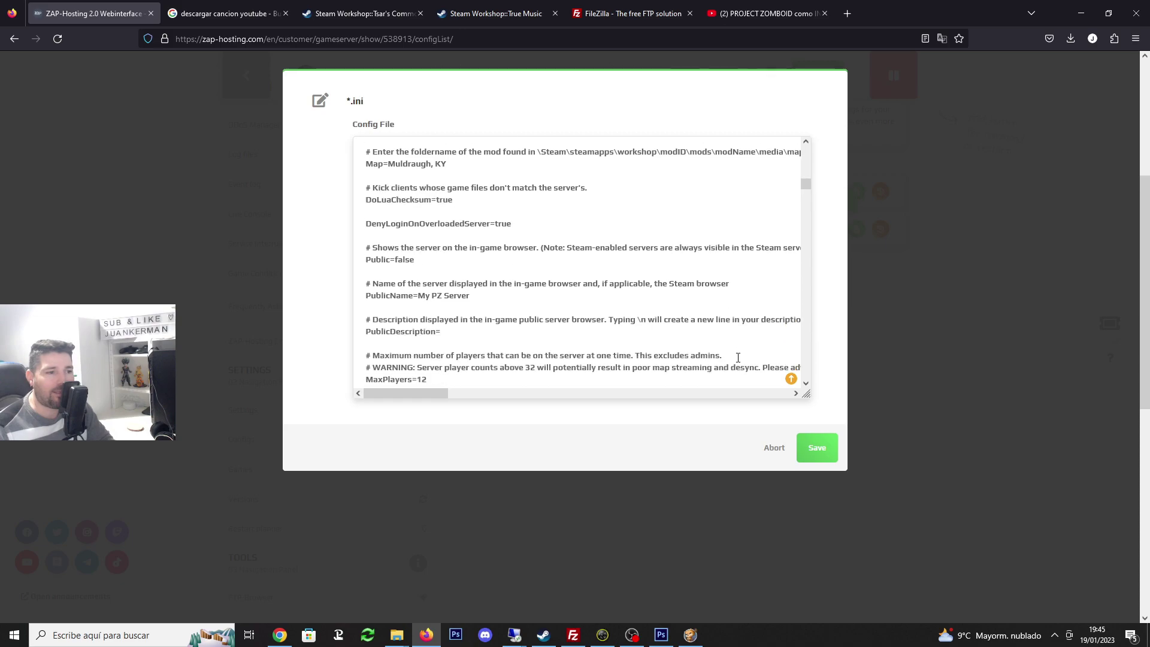
scroll(535, 296, "down", 7)
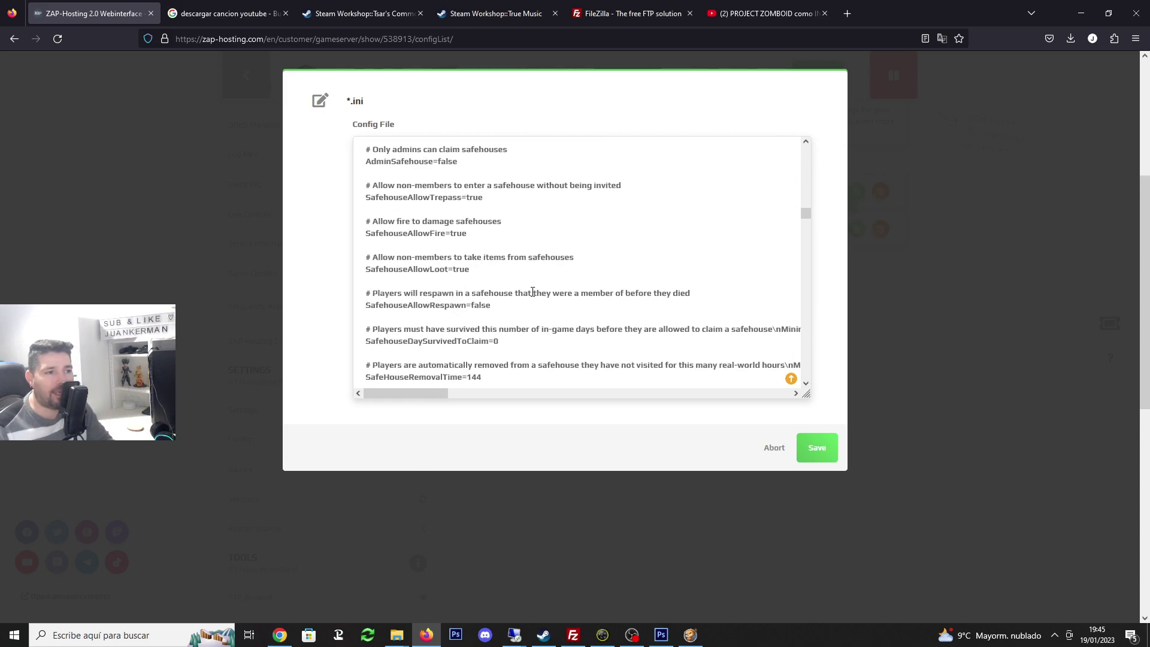
Switch to Project Zomboid and upload the True Music Addon item to the Steam Workshop with its existing details
left_click(690, 635)
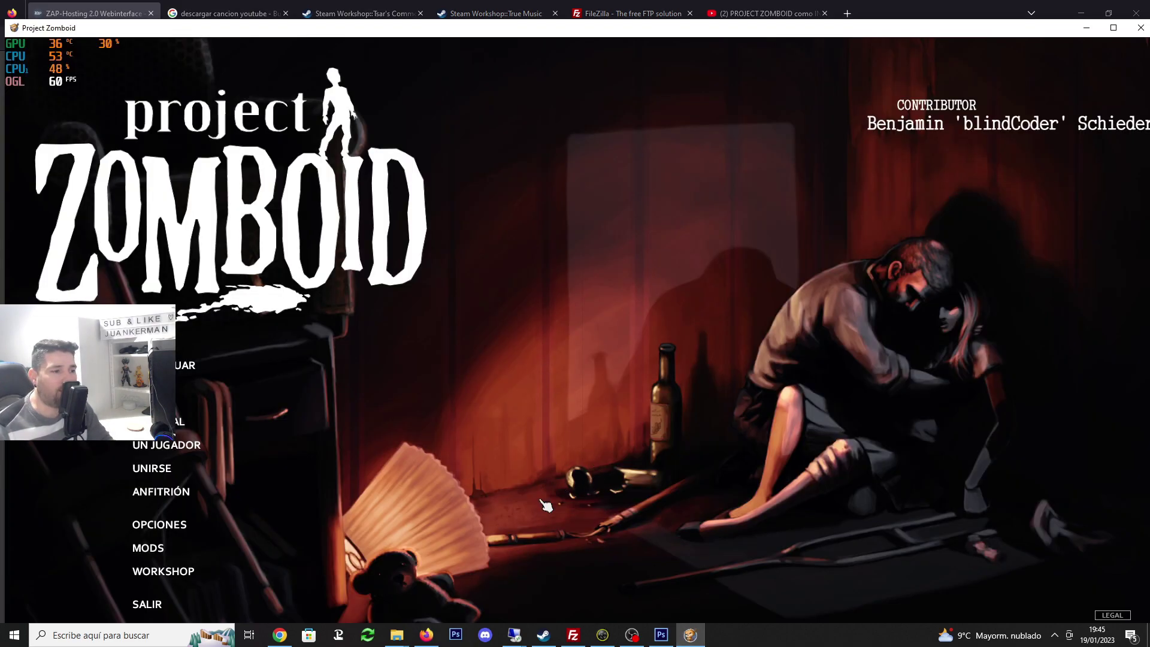
left_click(183, 571)
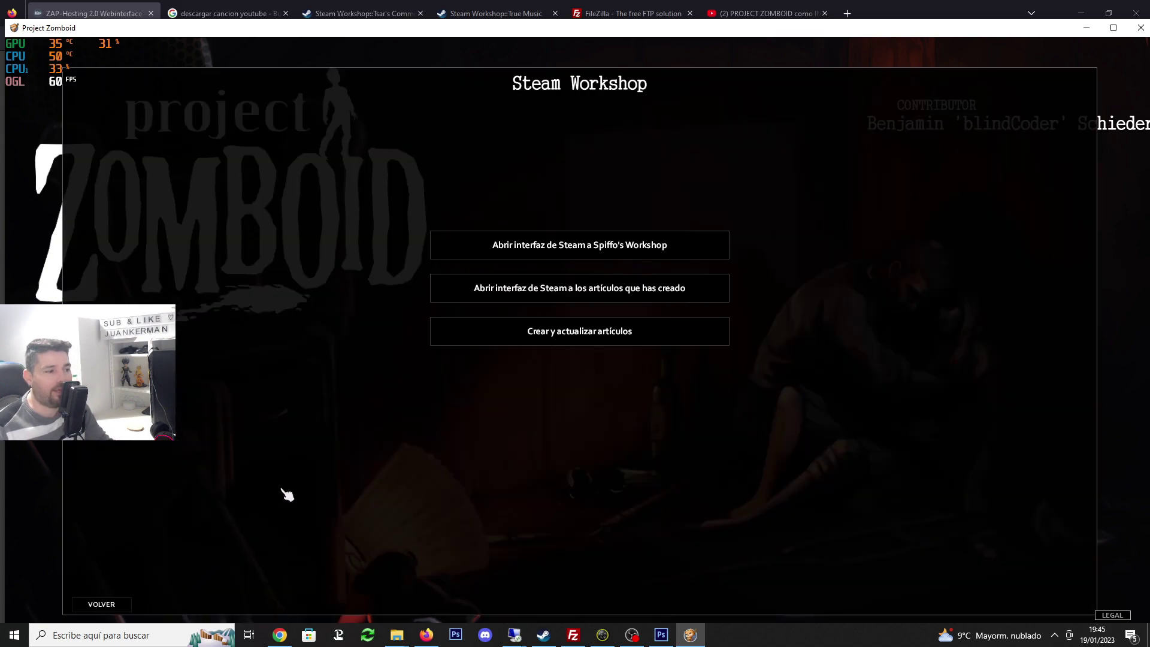
left_click(567, 330)
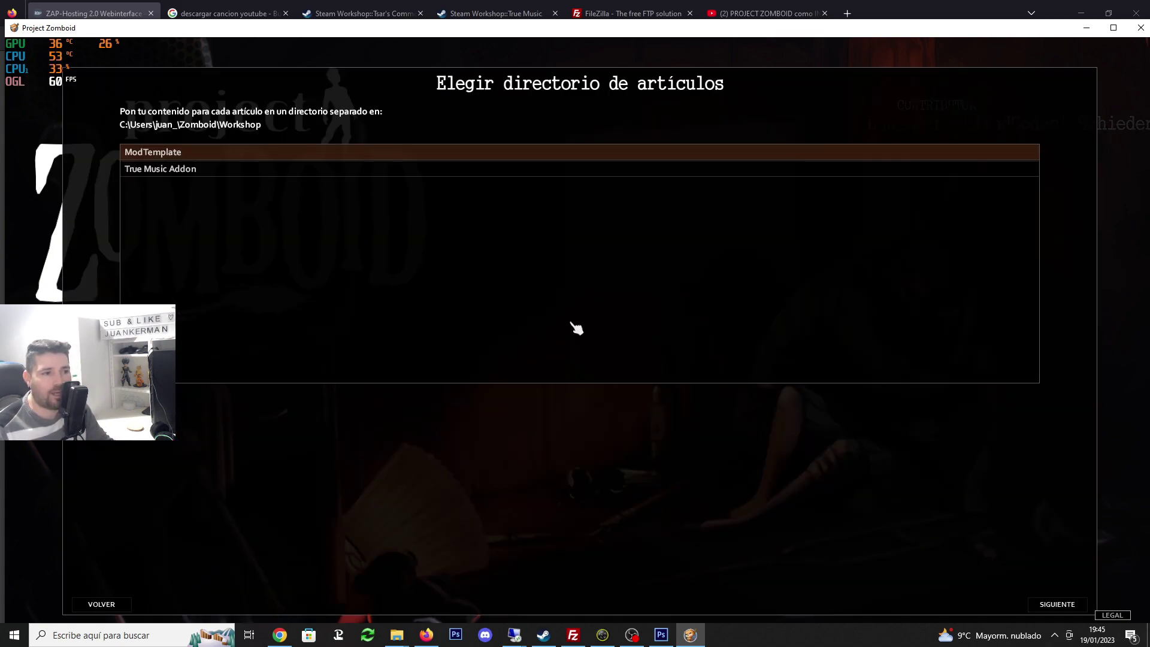
left_click(193, 169)
left_click(1055, 604)
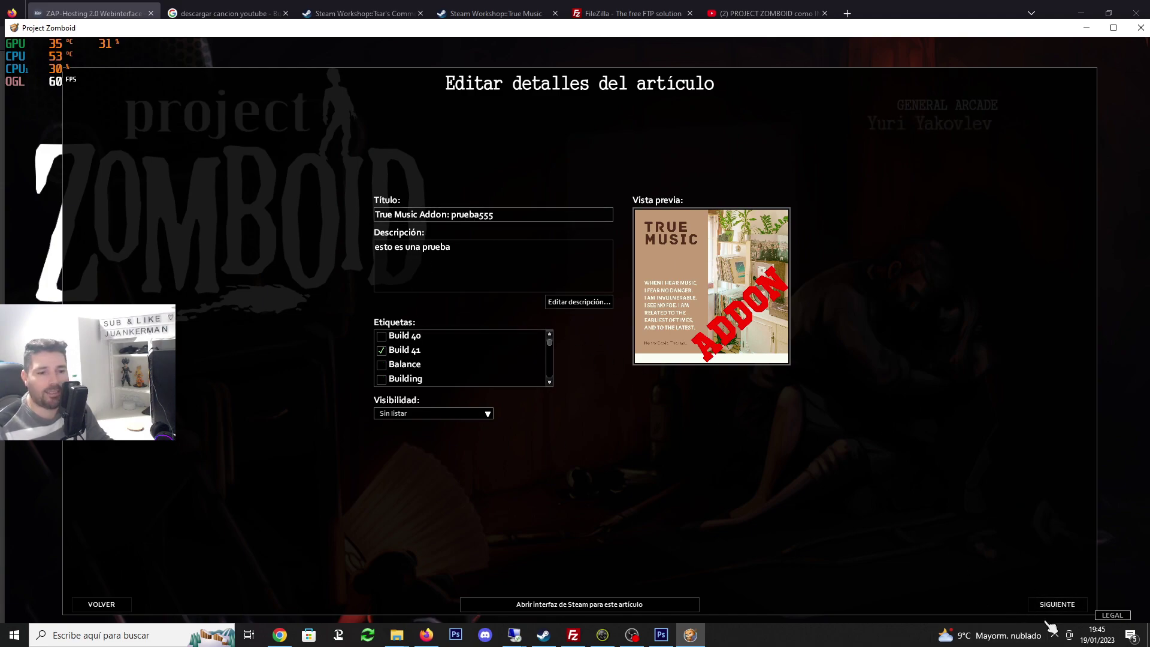
left_click(1057, 605)
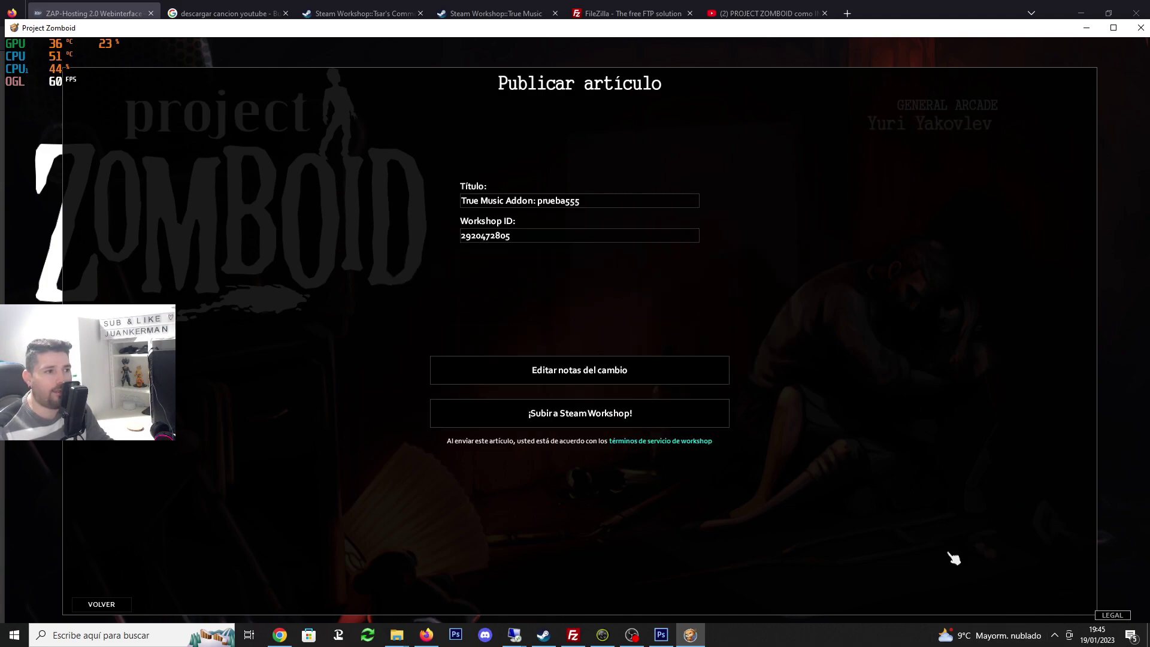
left_click(604, 415)
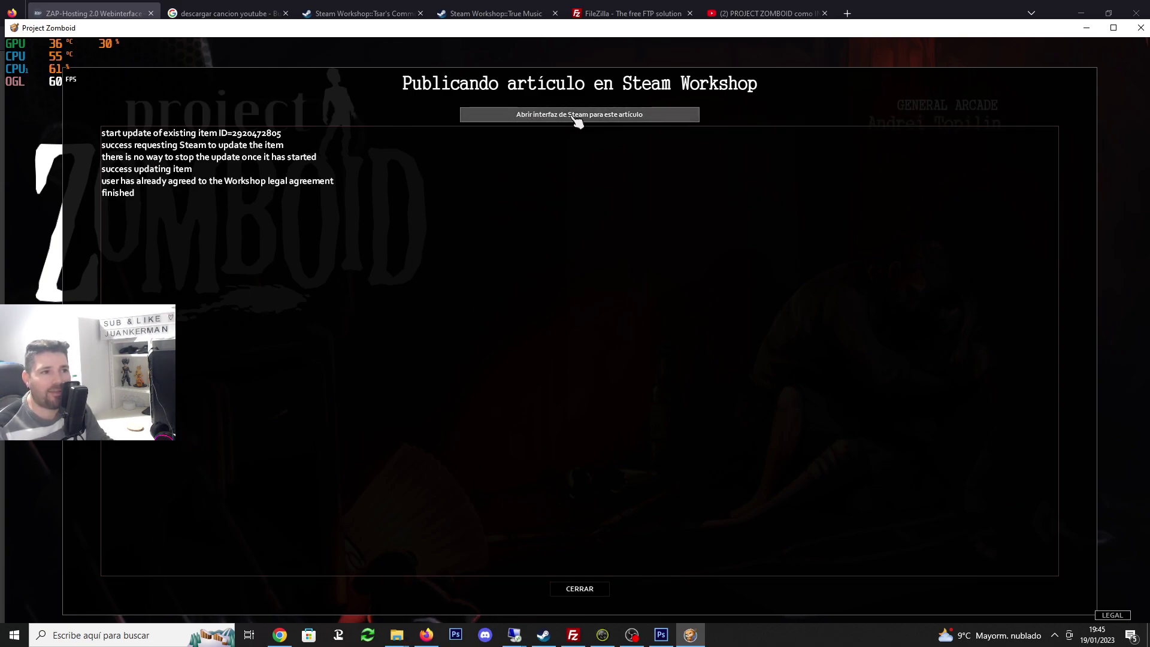
Open the addon's Steam Workshop page and check its workshop ID, mod ID and visibility options
left_click(631, 118)
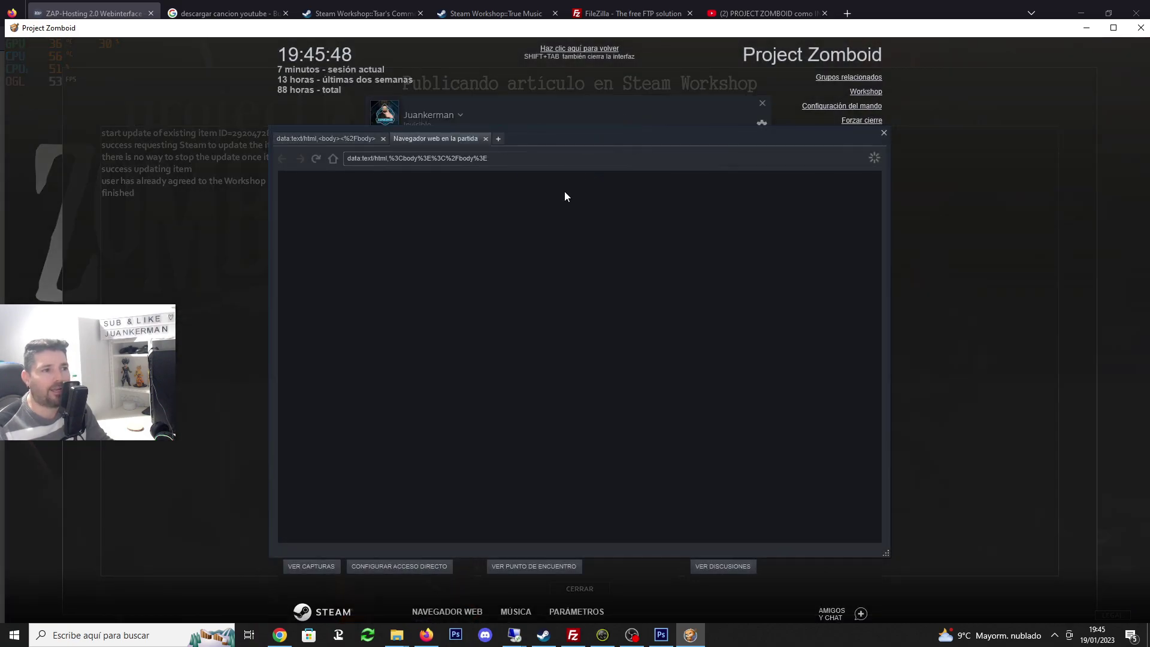
scroll(506, 318, "down", 4)
scroll(467, 336, "down", 4)
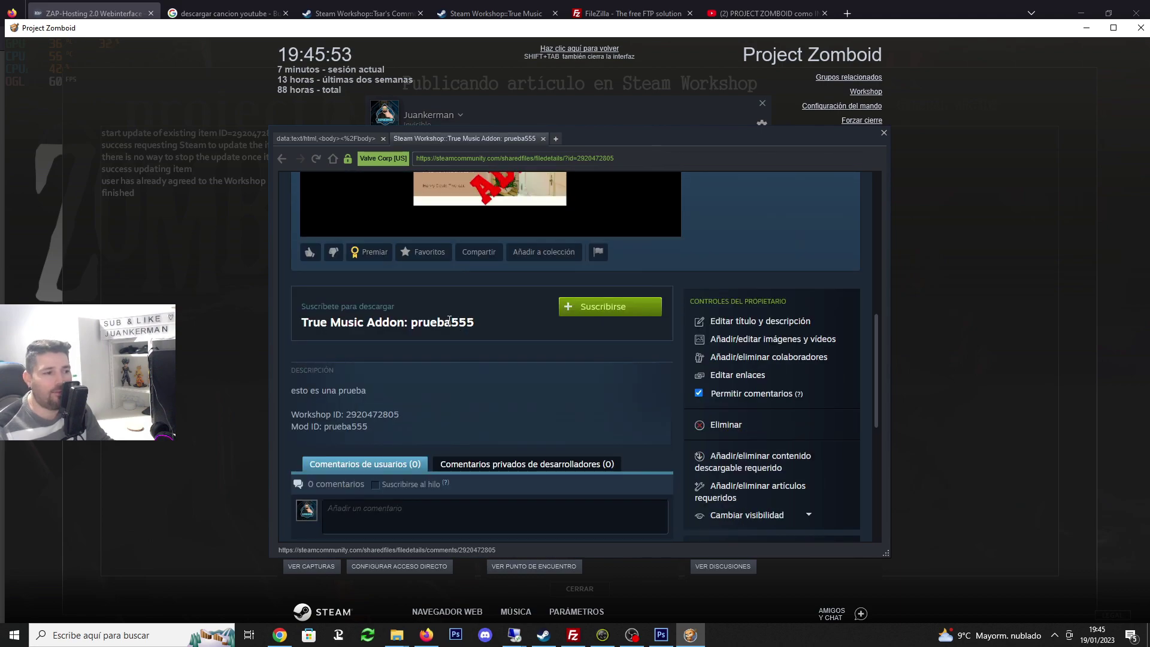
left_click_drag(342, 316, 403, 322)
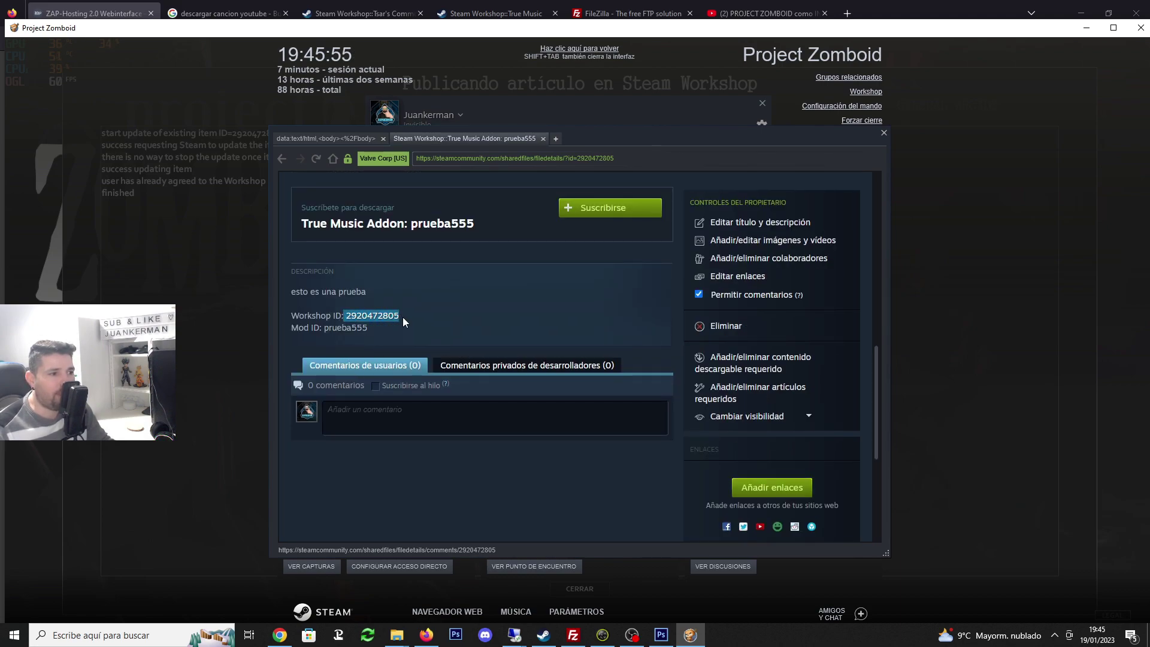
double_click(360, 329)
left_click(343, 329)
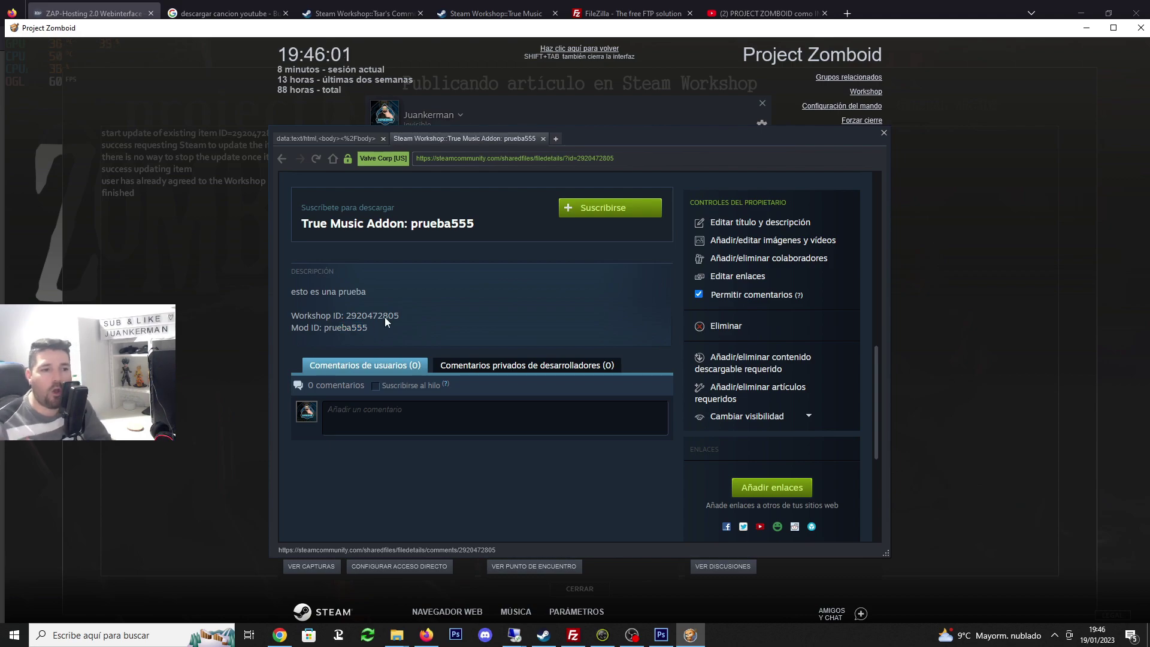
left_click(786, 416)
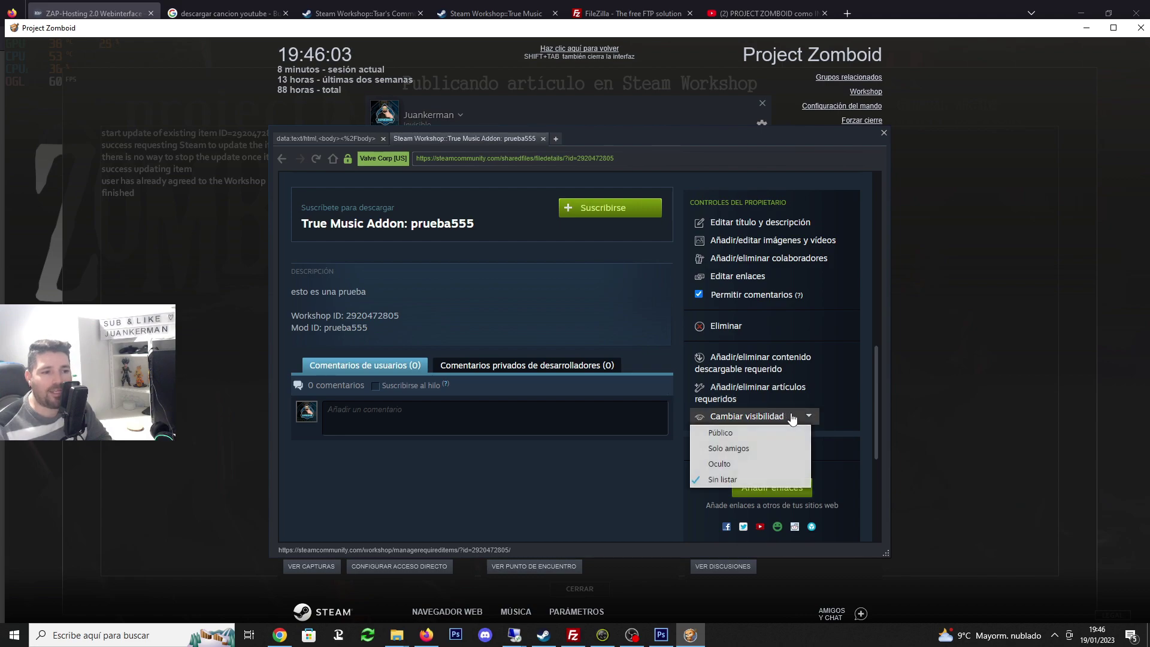
left_click(581, 483)
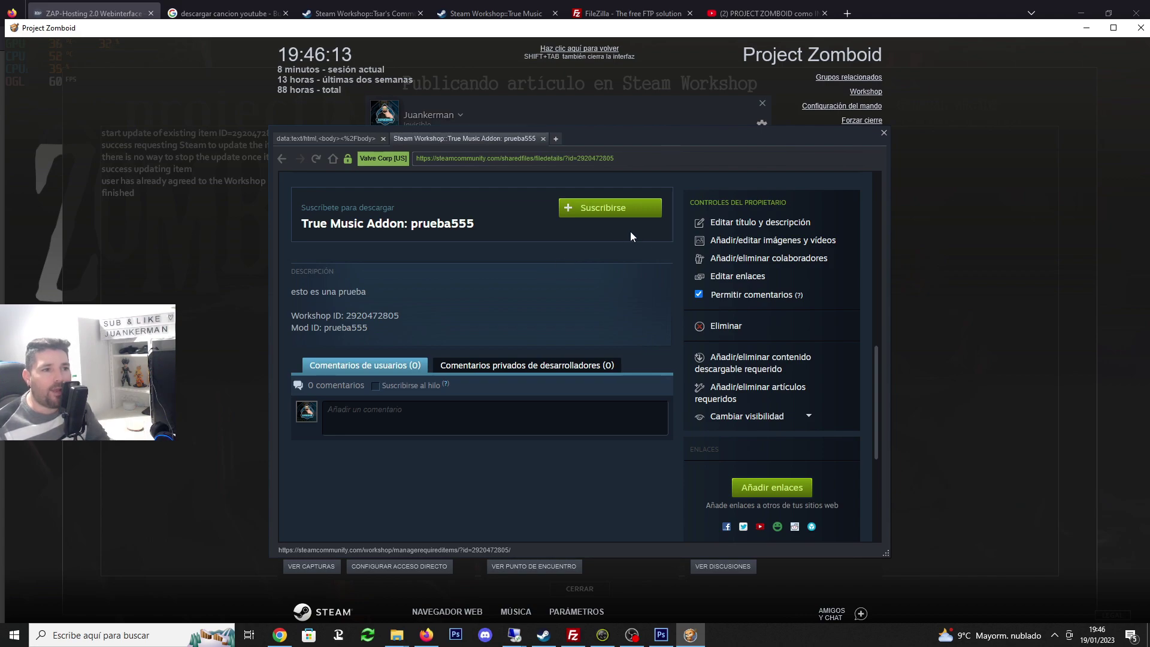
Close the Steam overlay and exit Project Zomboid, and abort the open ZAP.ini edit on the ZAP-Hosting page
left_click(883, 133)
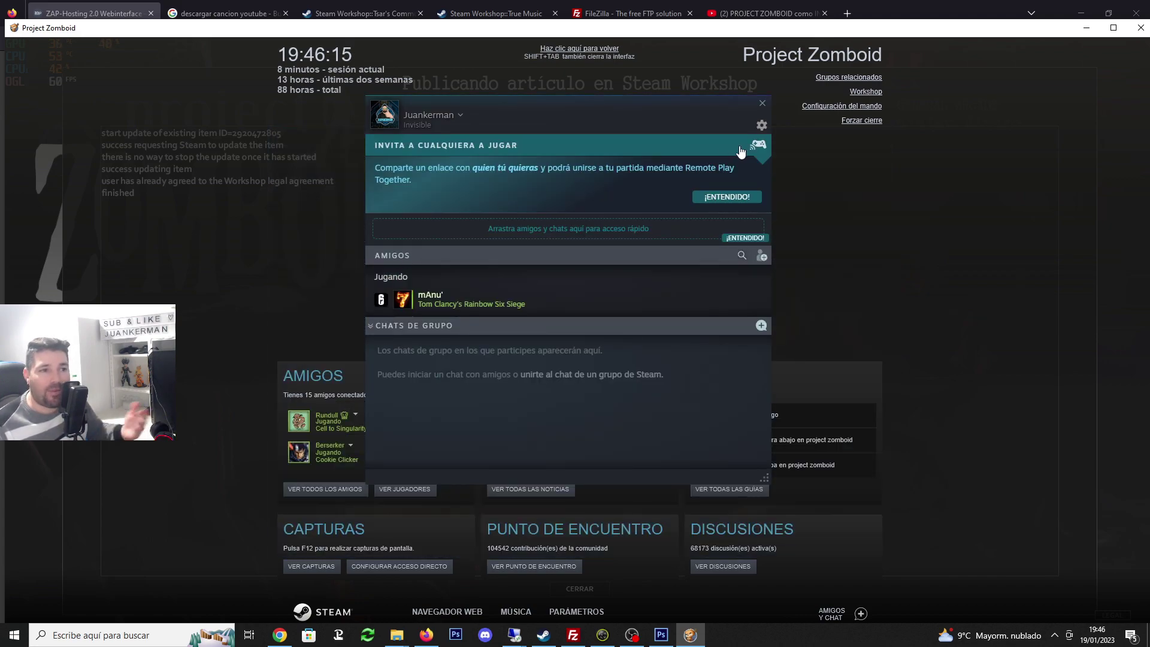
left_click(762, 106)
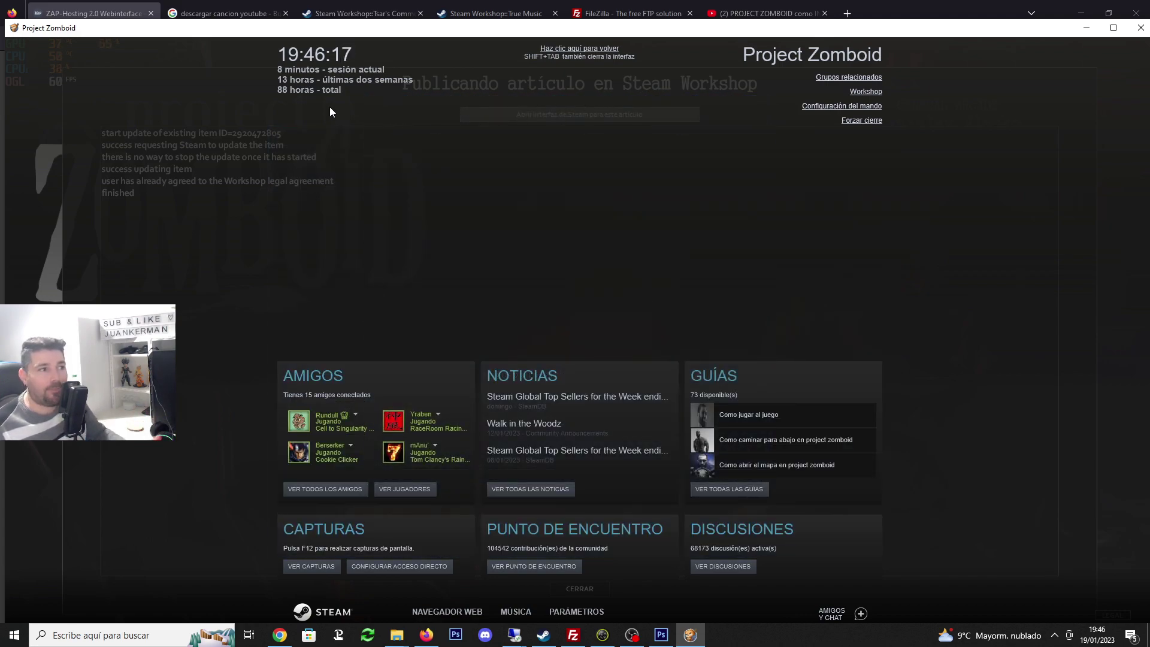
key("shift+Tab")
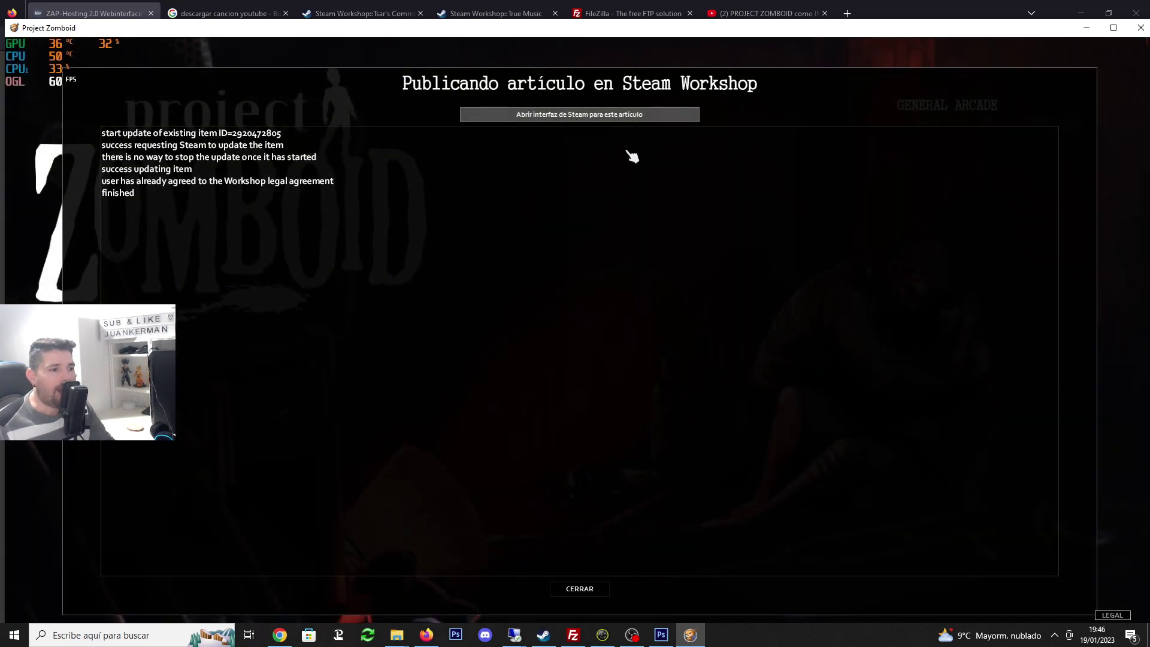
left_click(584, 584)
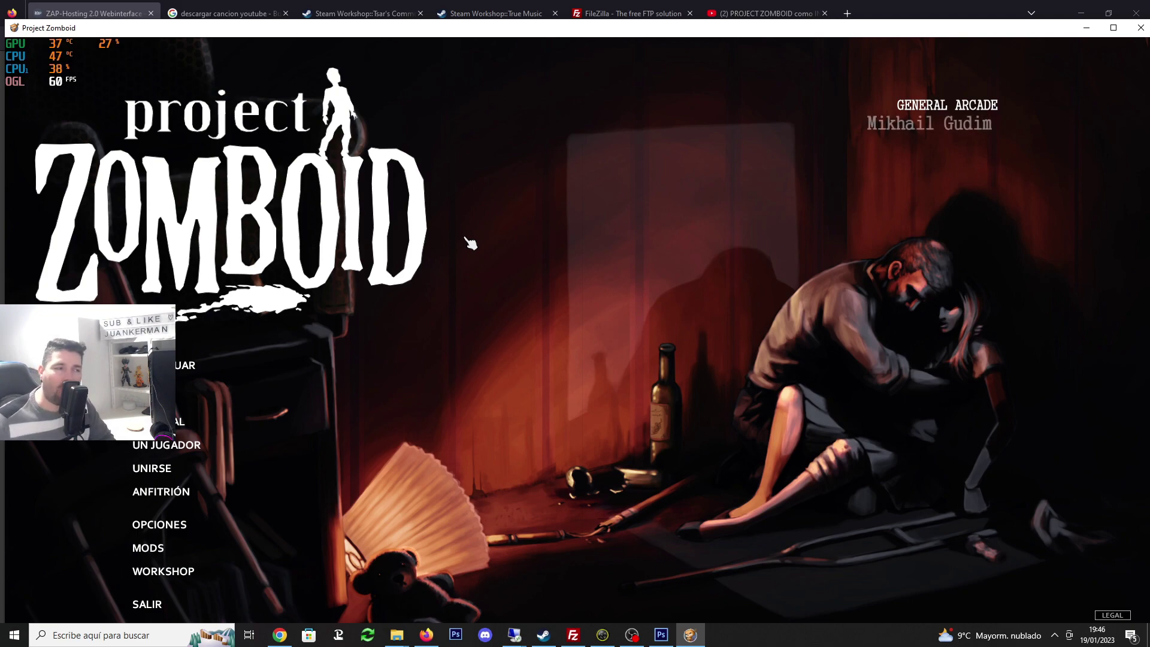
left_click(1144, 29)
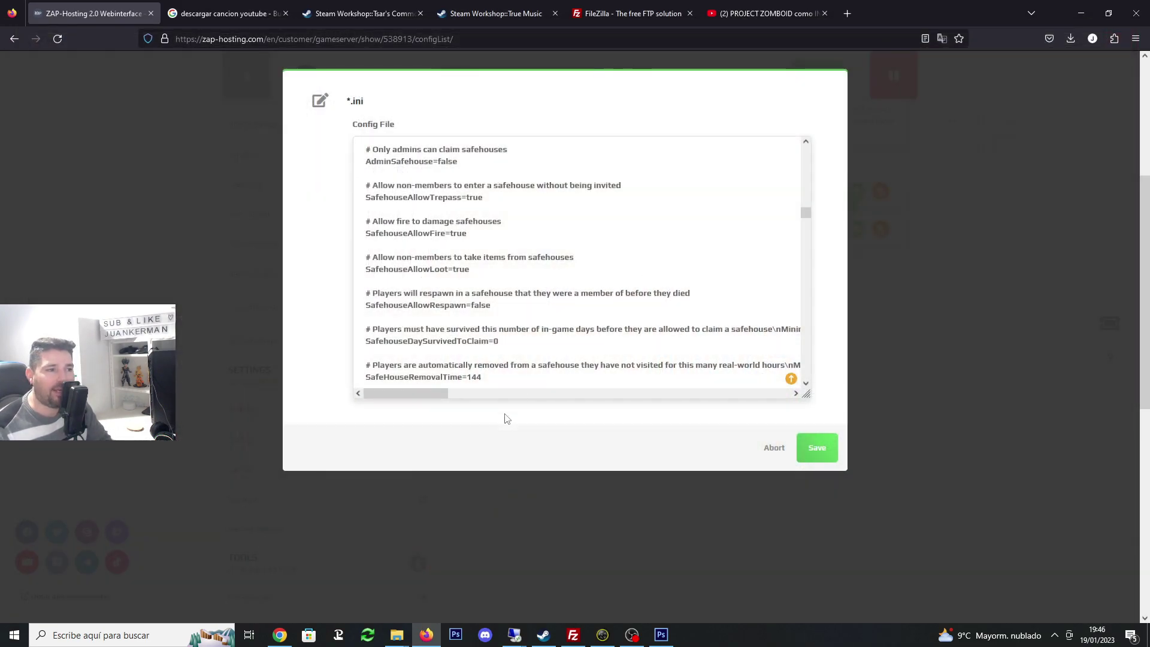
left_click(775, 448)
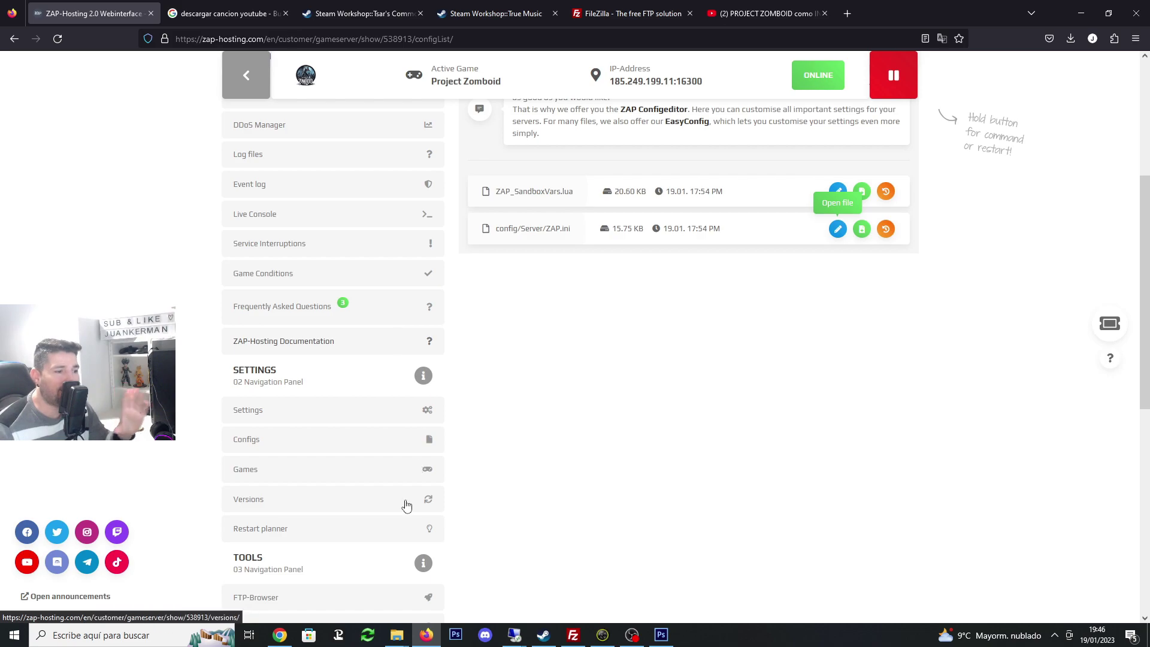
Switch to Chrome and review the 20 % discount offer and the game server list on juankerman.com
left_click(280, 635)
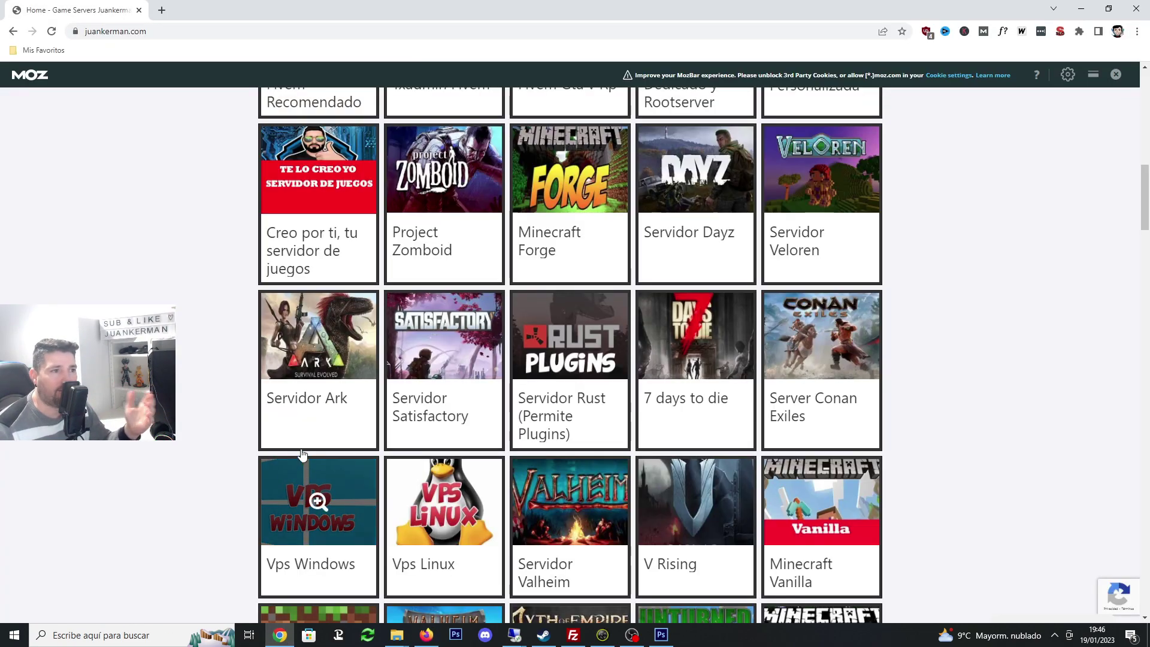
scroll(657, 415, "up", 3)
scroll(657, 414, "up", 8)
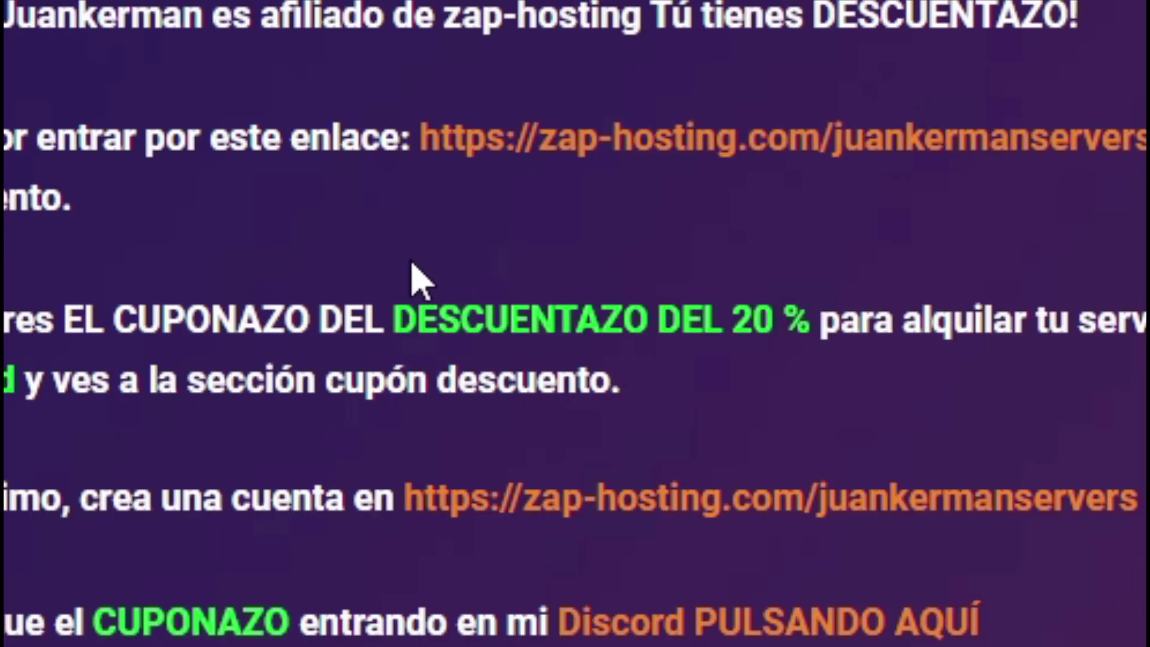
left_click_drag(394, 314, 790, 304)
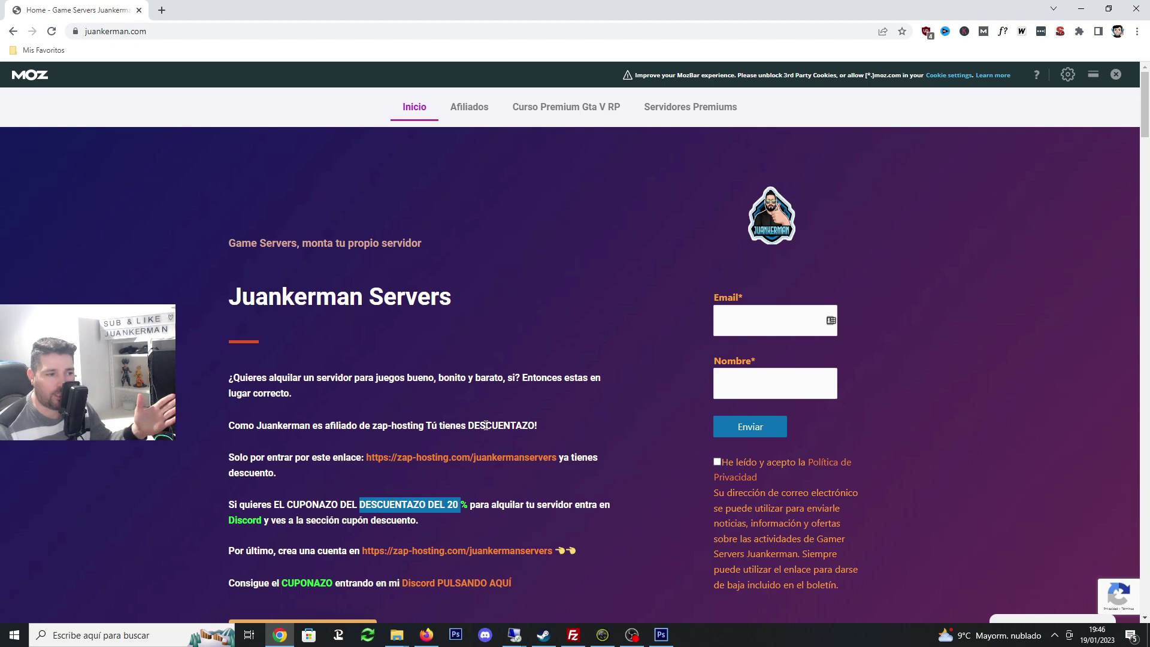
scroll(485, 420, "down", 5)
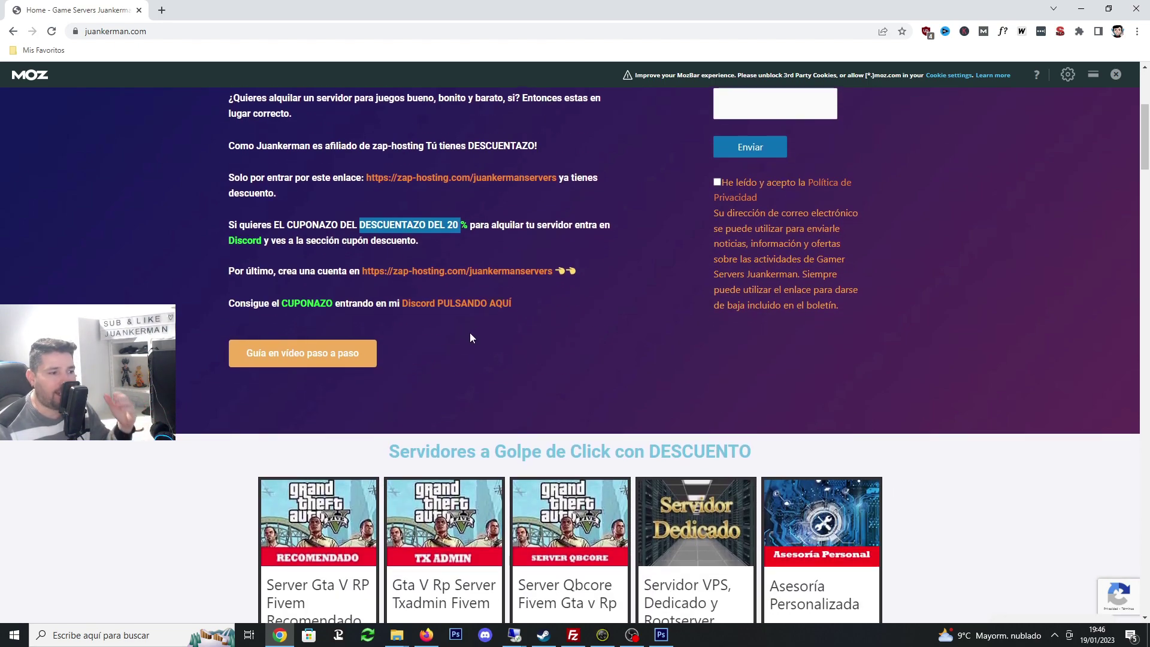
scroll(470, 338, "down", 5)
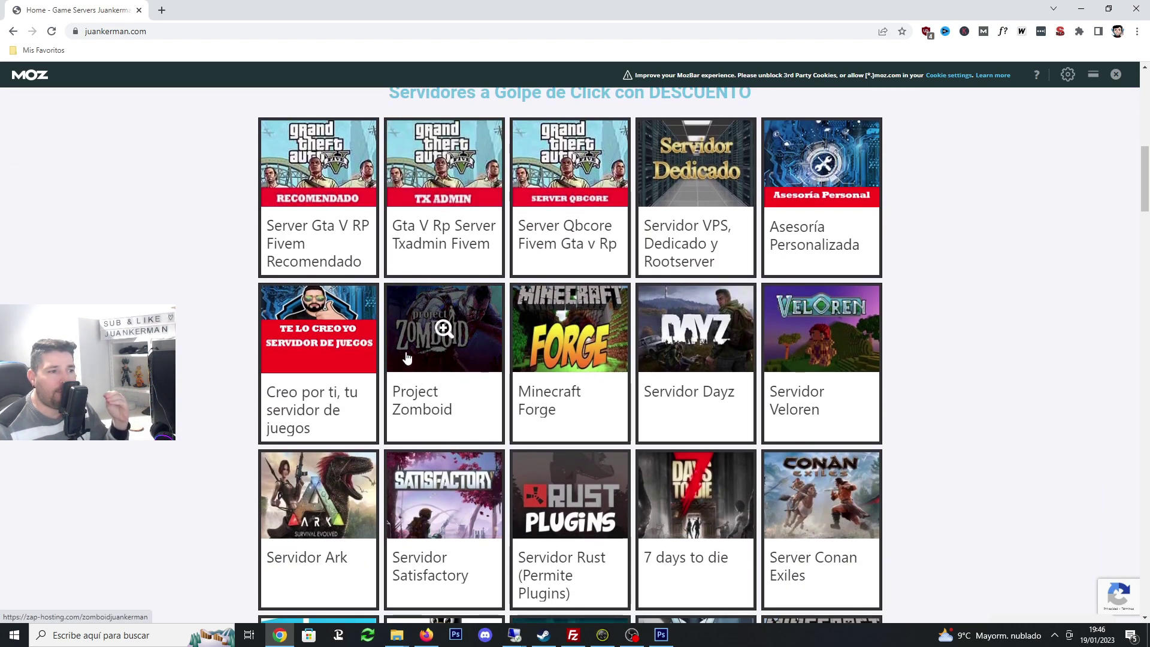
Open the Project Zomboid server offer on ZAP-Hosting, dismiss the livestream banner and look over the location choices
left_click(400, 360)
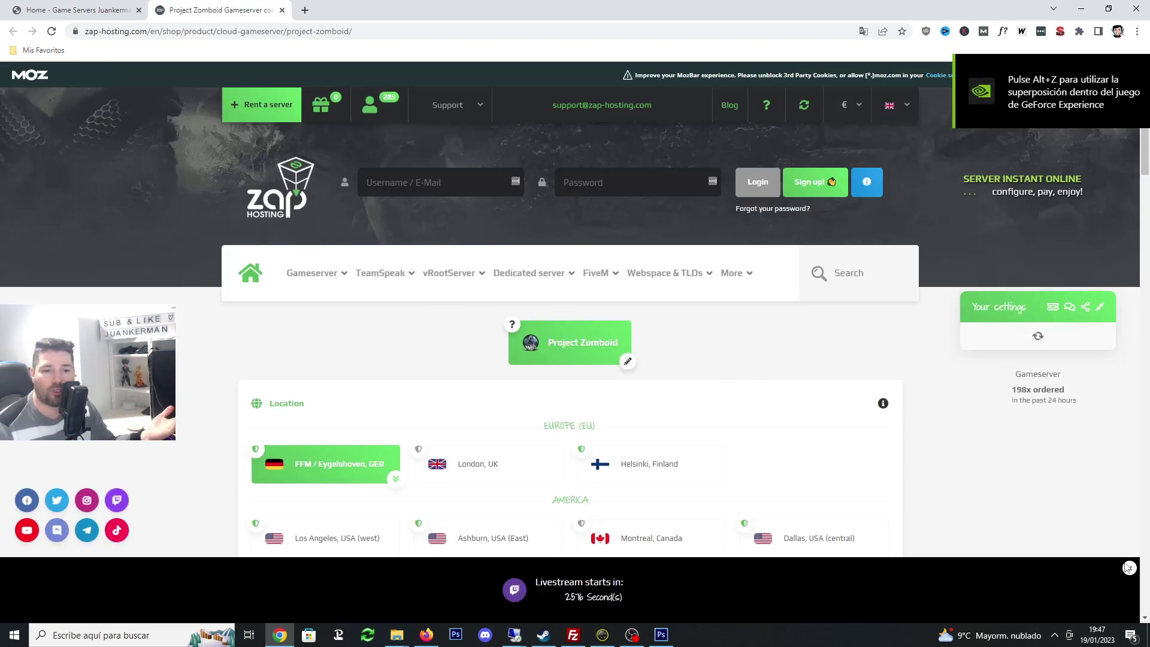
left_click(1129, 568)
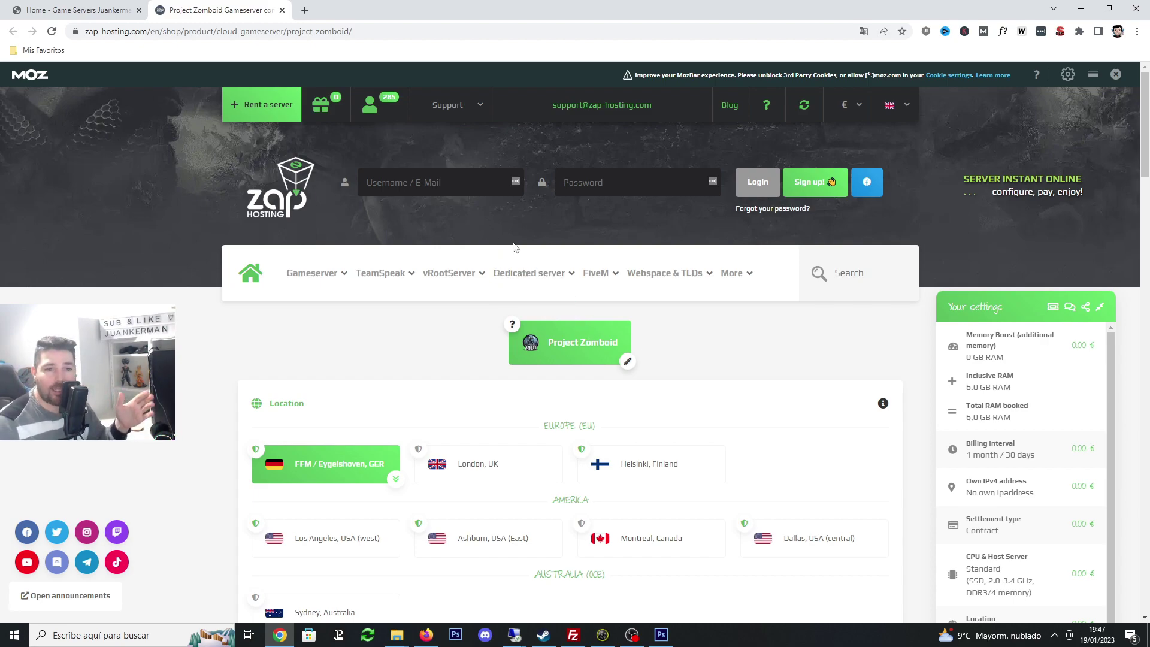
scroll(509, 287, "down", 3)
scroll(515, 307, "up", 3)
scroll(515, 307, "up", 1)
scroll(520, 310, "down", 3)
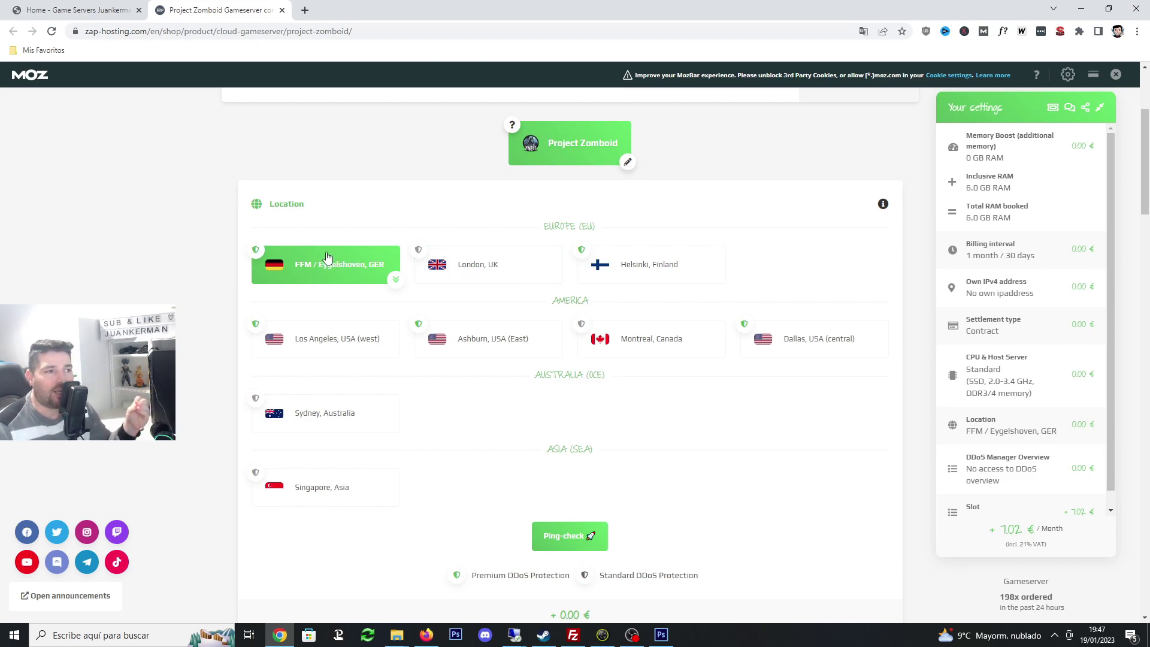
scroll(179, 239, "up", 3)
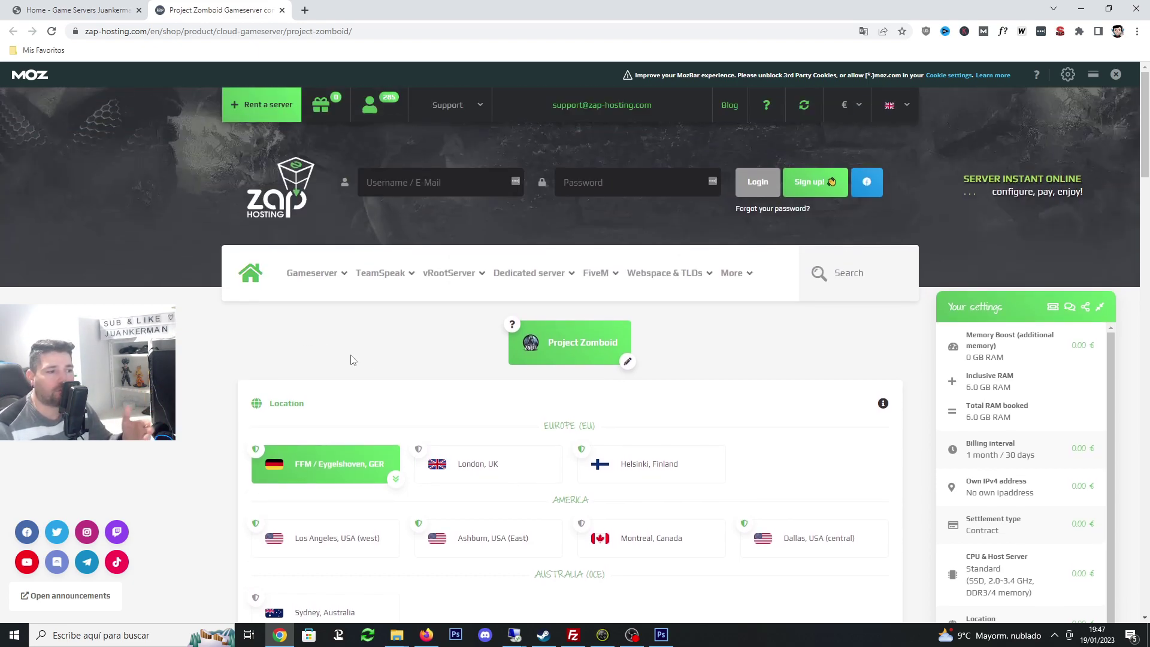
Run the ping check for the server locations and select FFM / Eygelshoven, GER
scroll(336, 357, "down", 5)
left_click(557, 454)
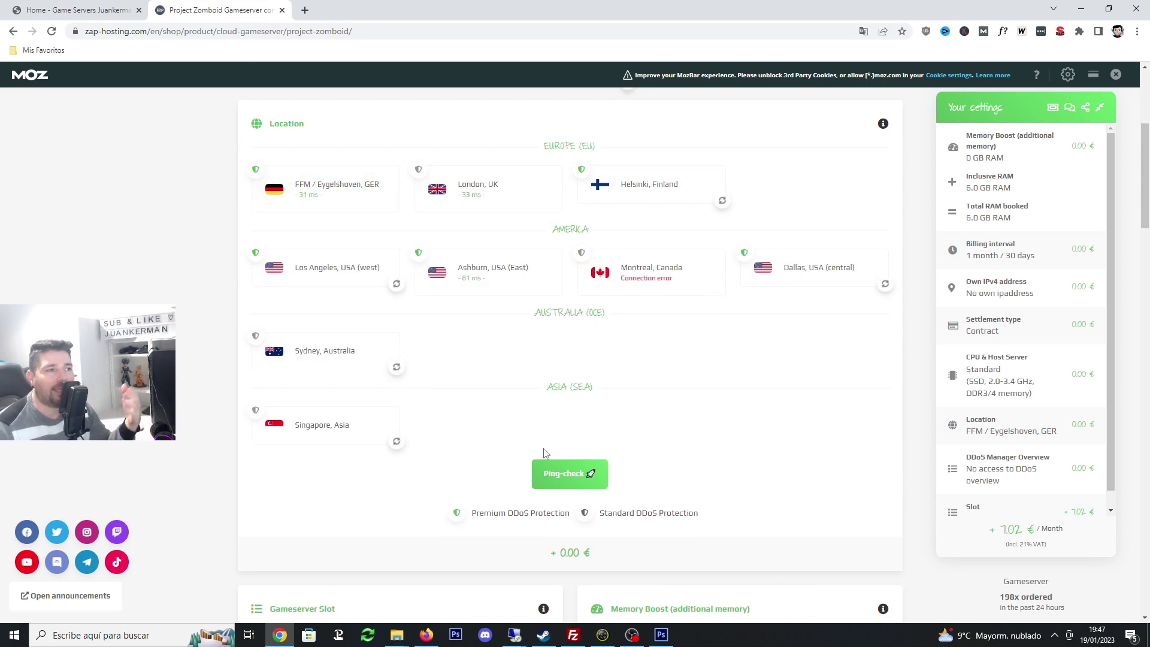
left_click(339, 200)
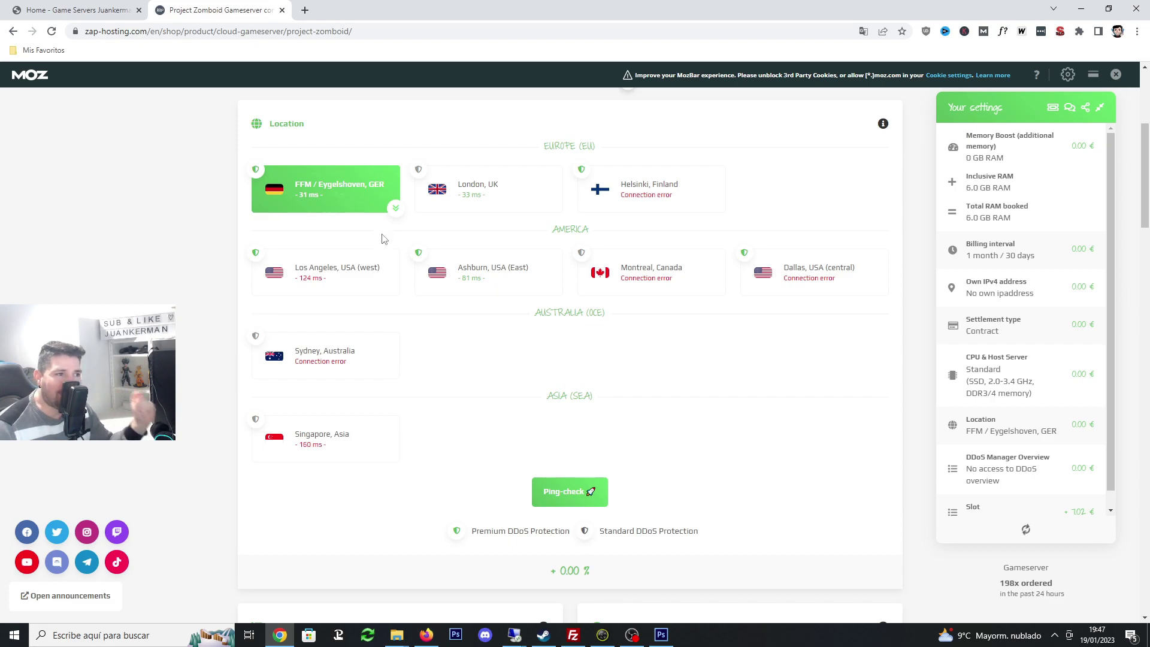
scroll(604, 254, "up", 5)
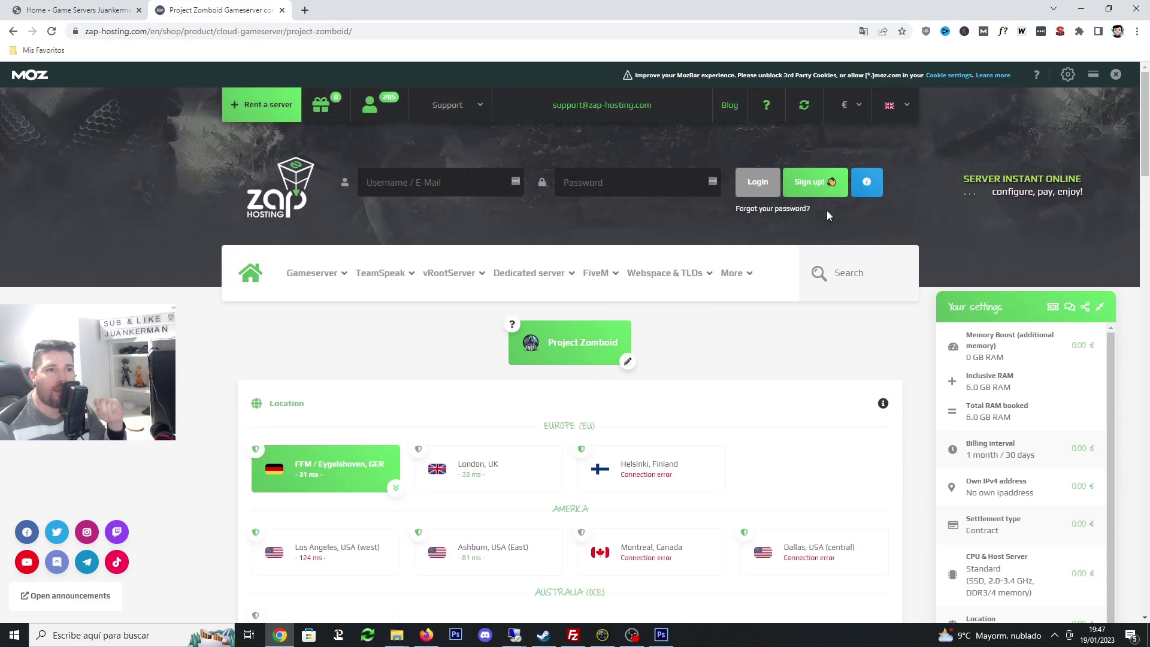
left_click_drag(1149, 147, 1142, 90)
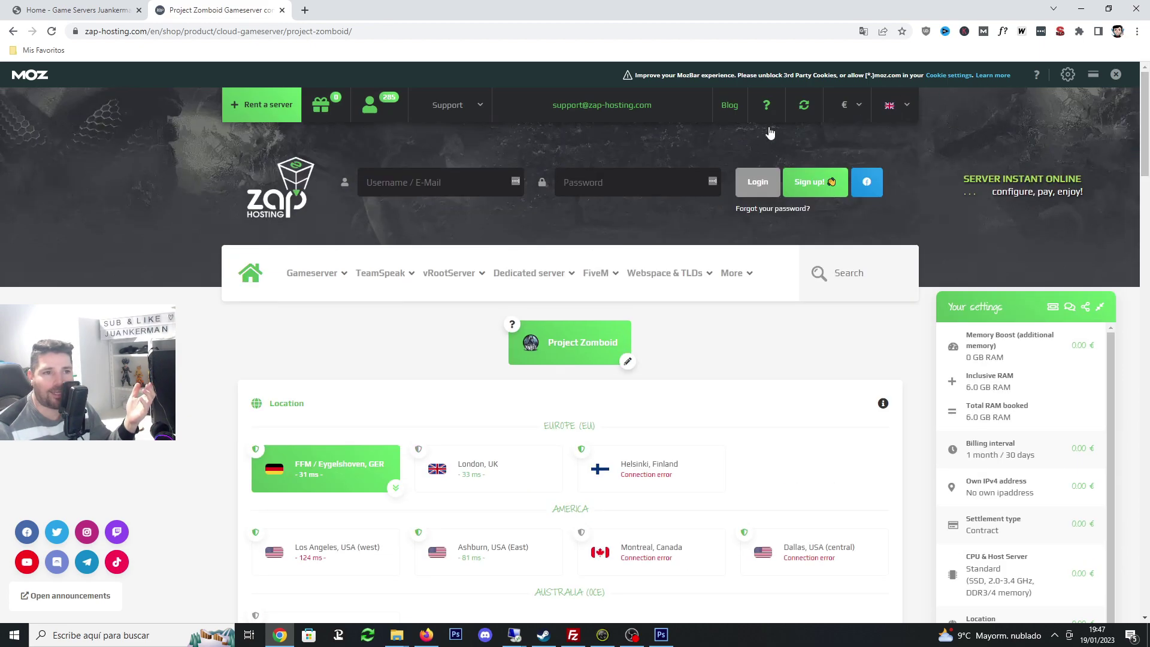
Open the ZAP-Hosting sign-up form, go through its username, e-mail and password fields, and close it without registering
left_click(822, 189)
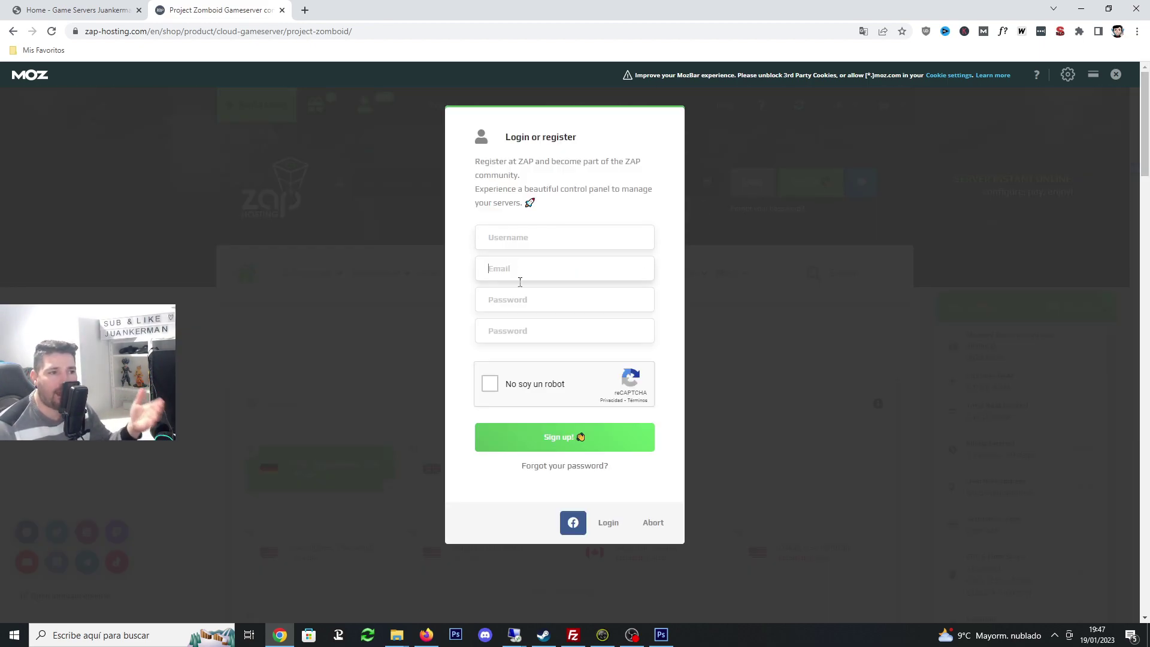
left_click(521, 325)
left_click(526, 239)
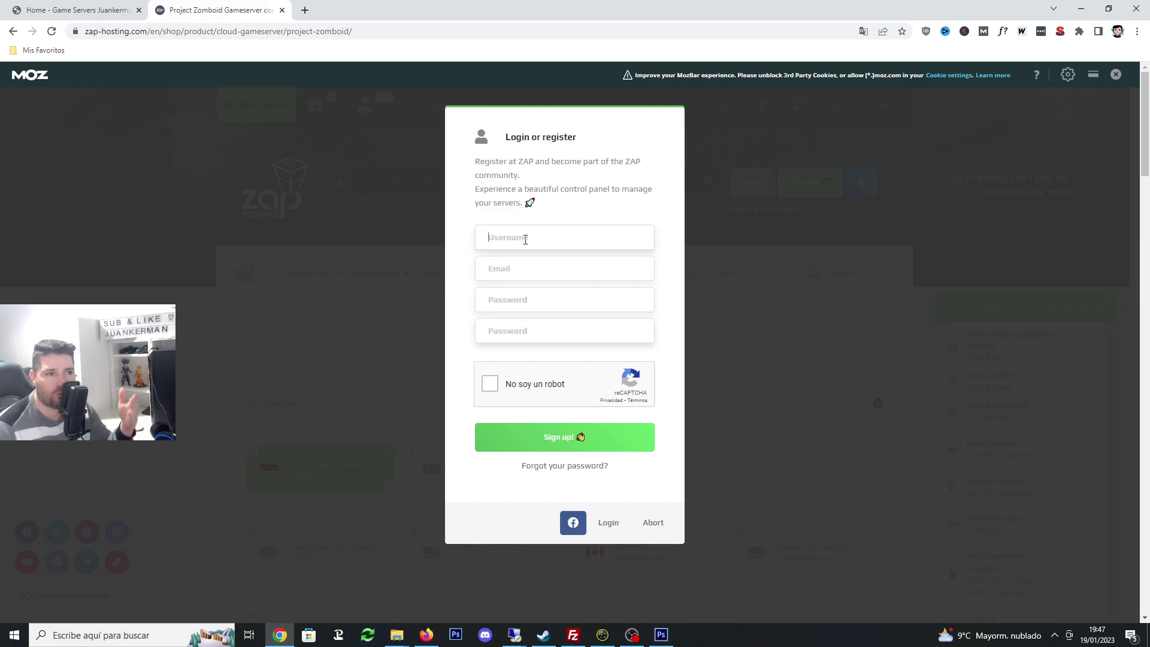
left_click(531, 300)
left_click(543, 322)
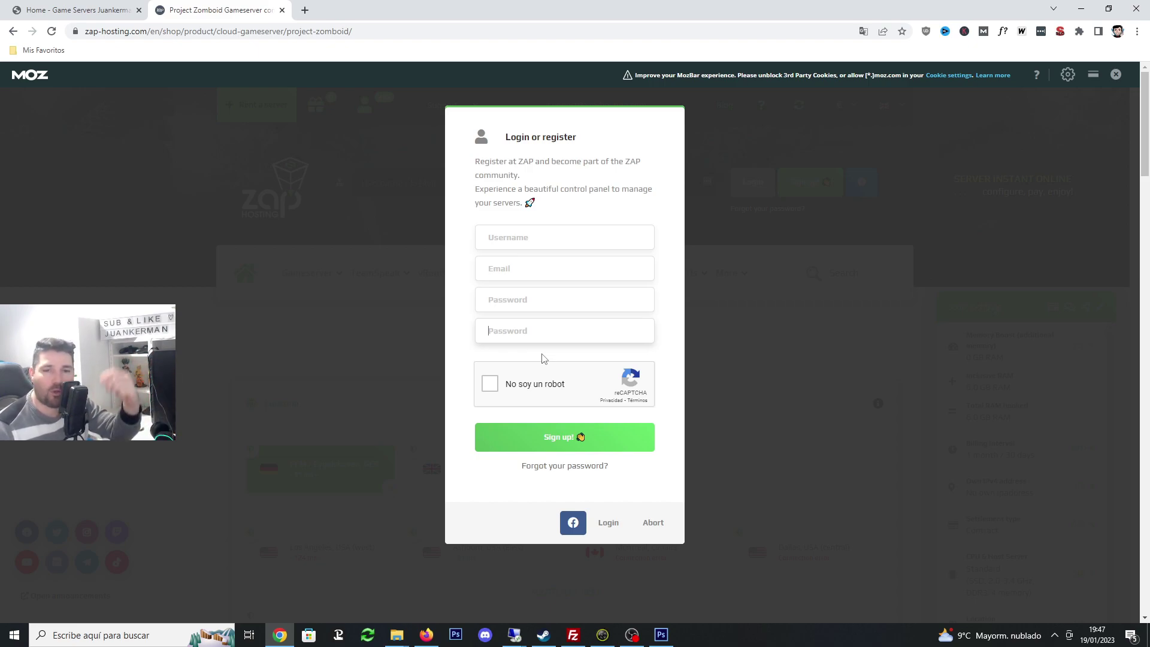
left_click(103, 282)
Check the language choices of the ZAP-Hosting page and keep English
left_click(893, 105)
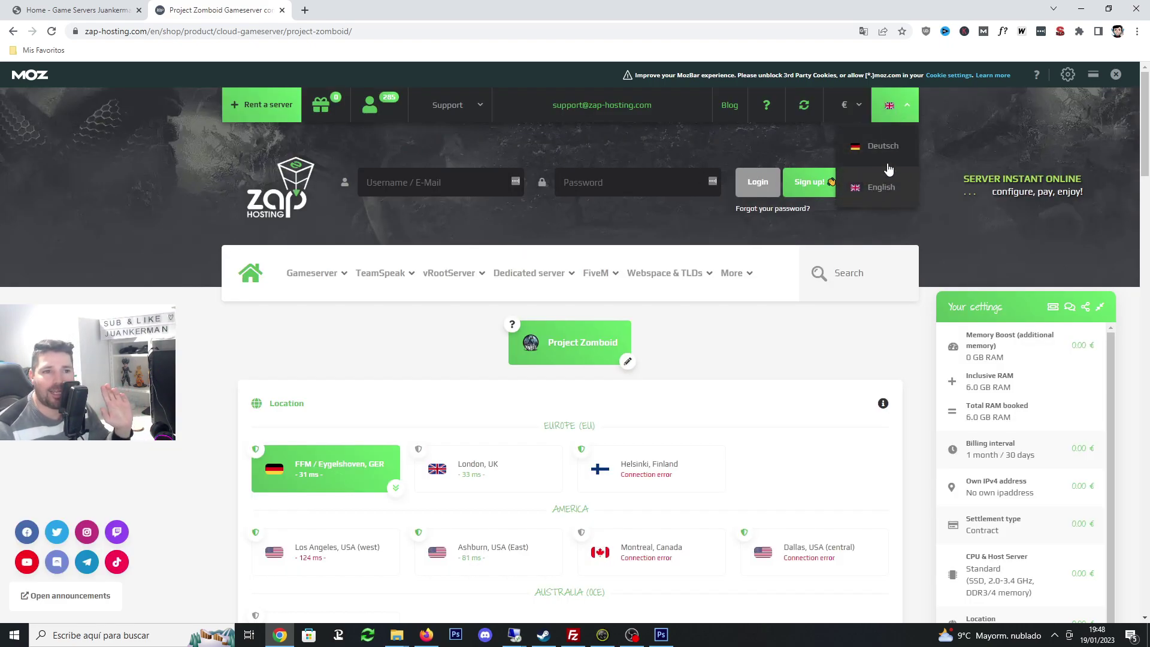
left_click(902, 190)
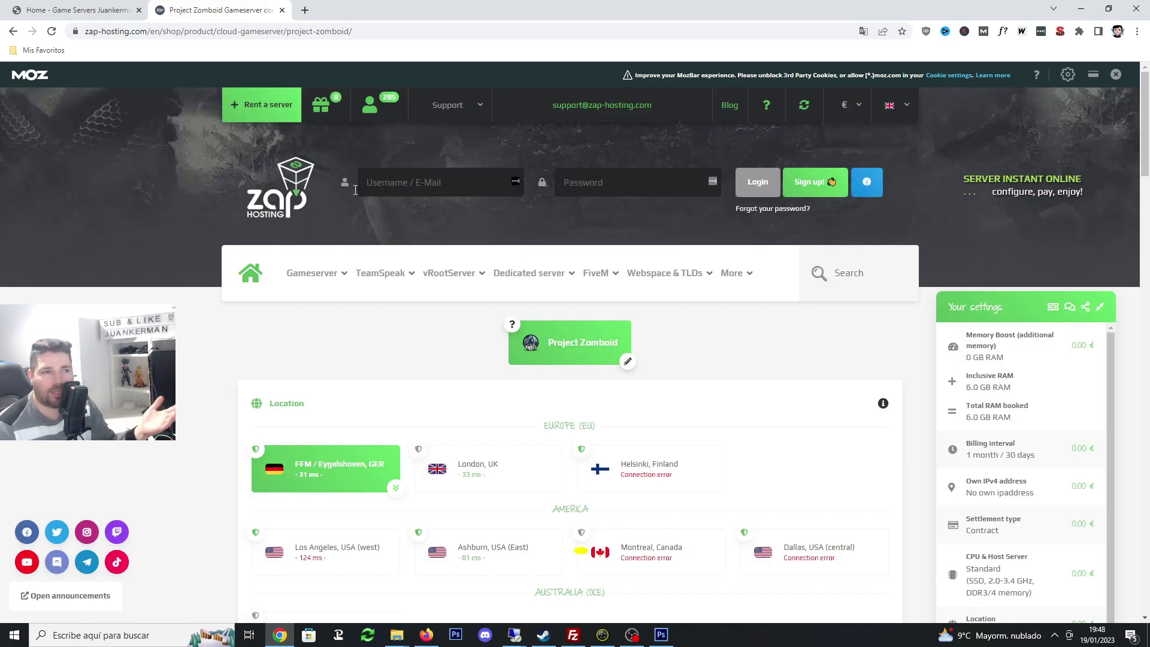
right_click(82, 189)
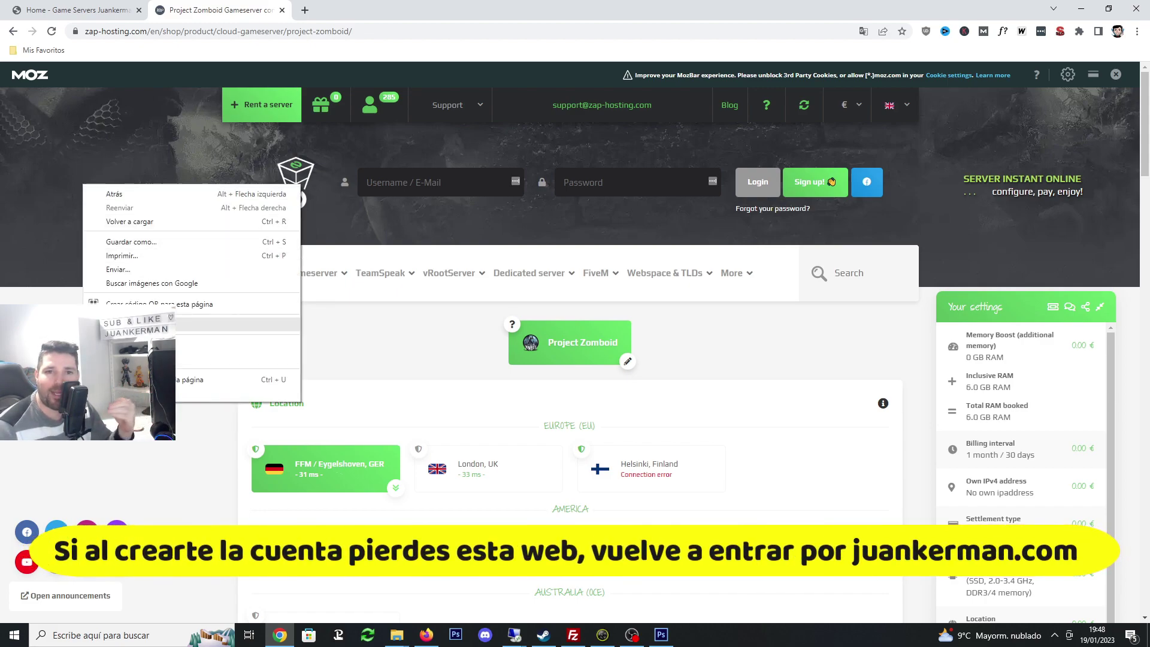
left_click(244, 354)
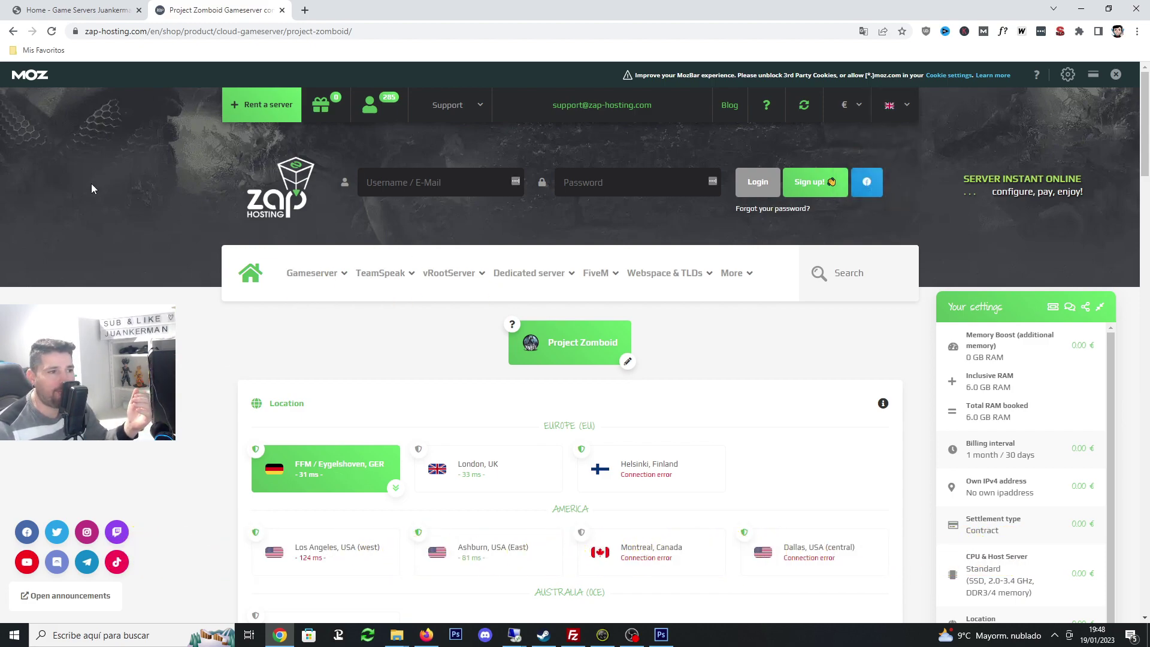
Look over the game server slot and memory boost options, keeping 10 slots and 0 GB additional RAM
scroll(346, 226, "down", 10)
scroll(415, 218, "up", 2)
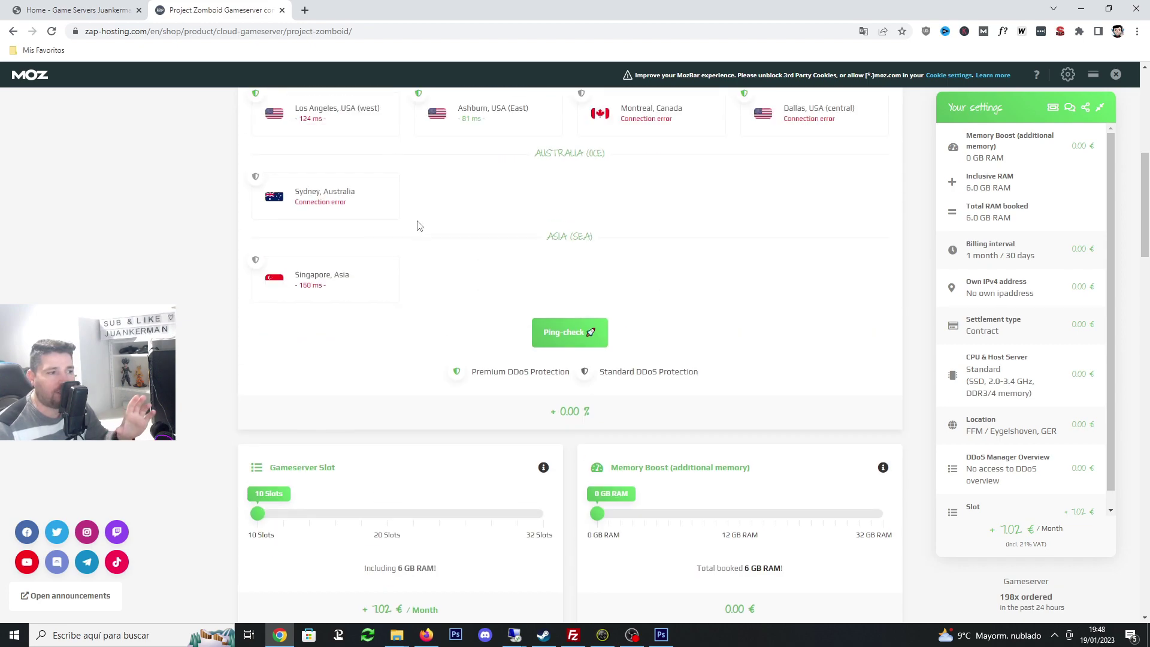
scroll(420, 282, "down", 3)
mouse_move(258, 311)
left_mouse_down()
mouse_move(385, 313)
mouse_move(257, 313)
left_mouse_up()
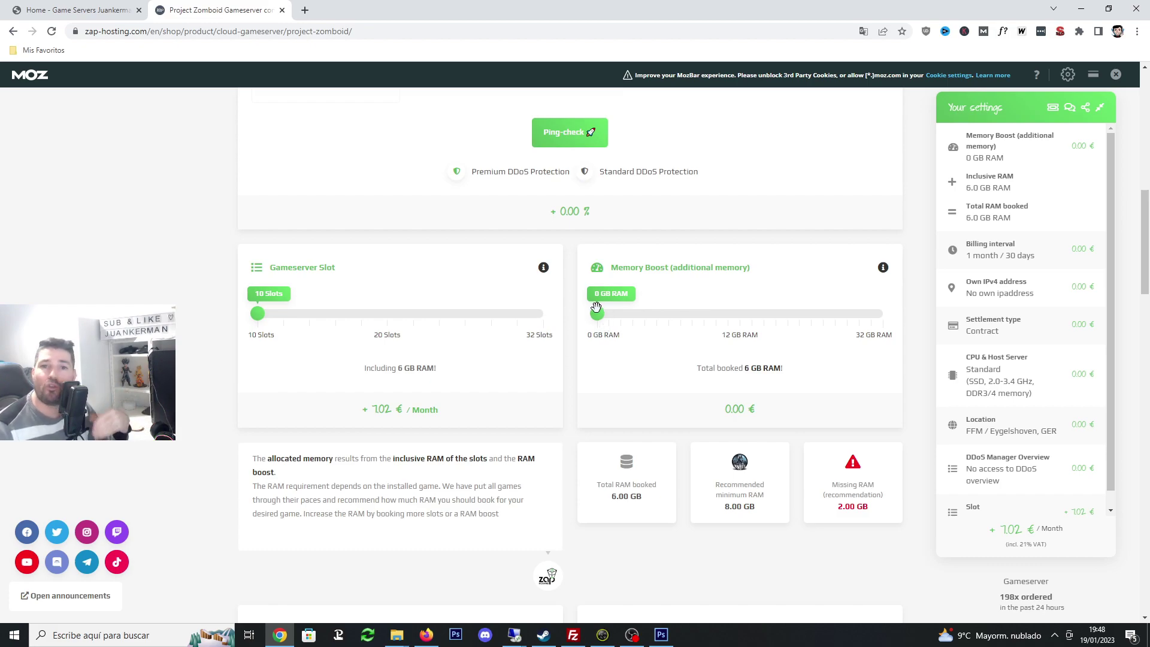
left_click_drag(598, 313, 443, 303)
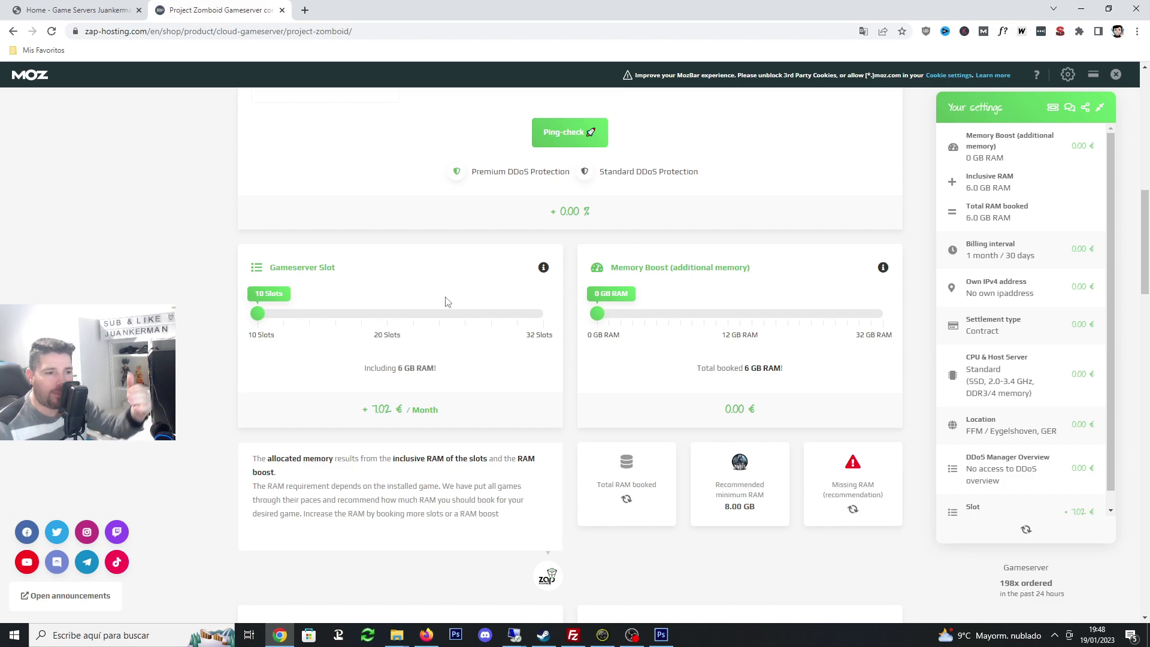
Review the CPU, DDoS and settlement type options and the list of billing intervals, keeping 1 month / 30 days
scroll(461, 293, "down", 8)
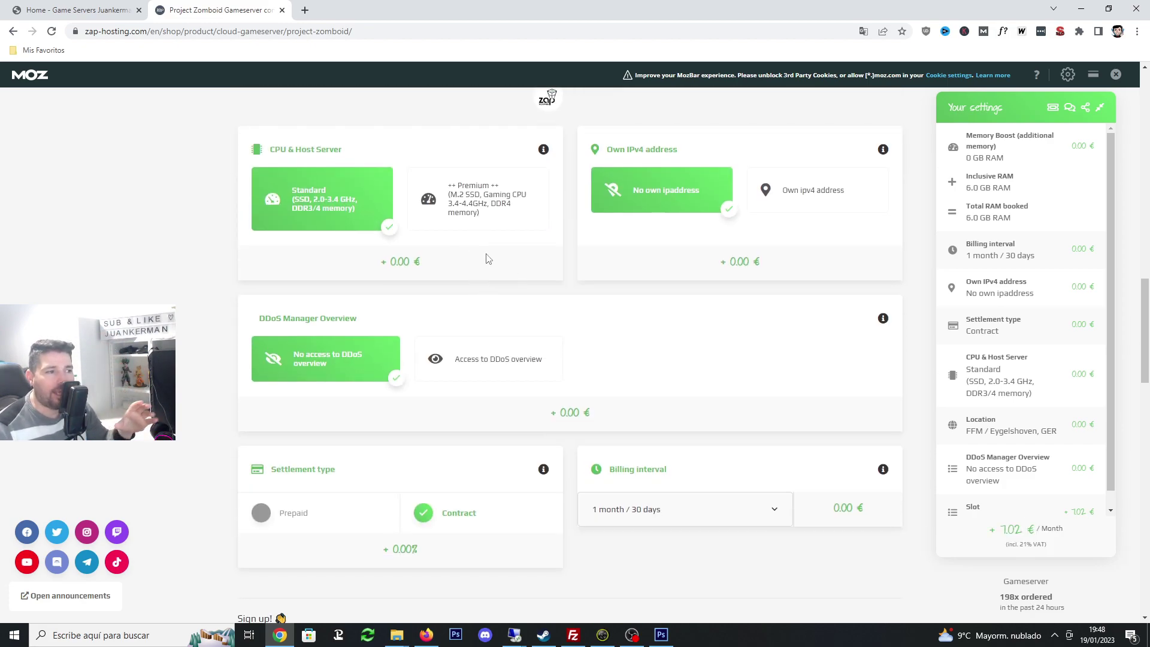
scroll(509, 293, "down", 3)
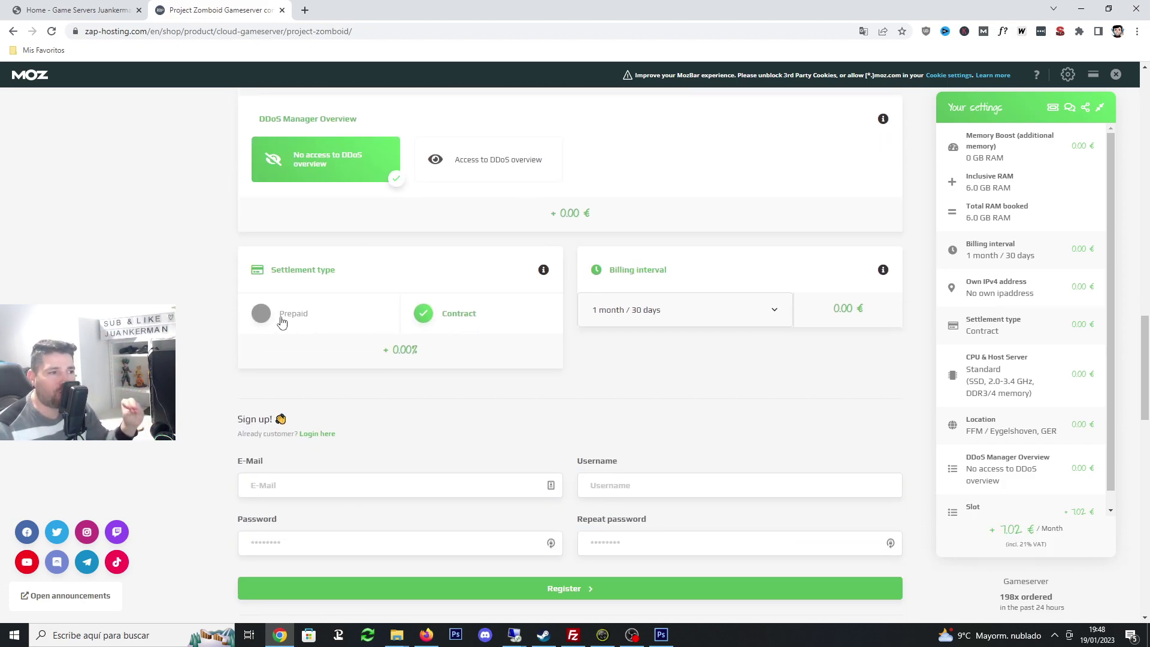
left_click(650, 320)
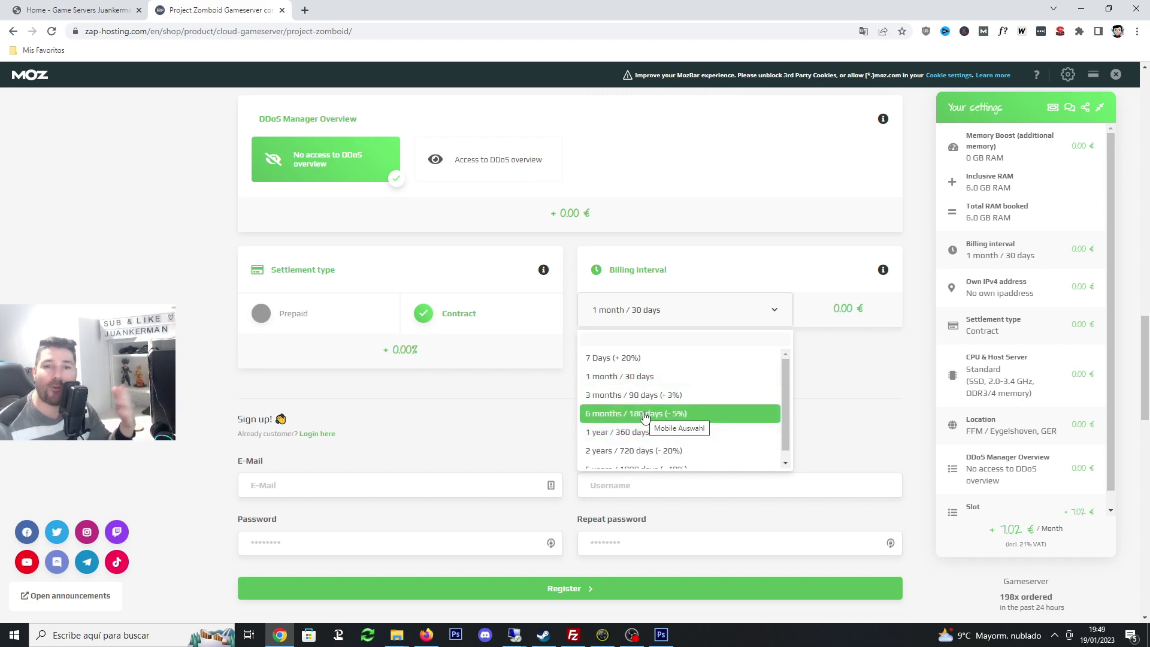
left_click(210, 360)
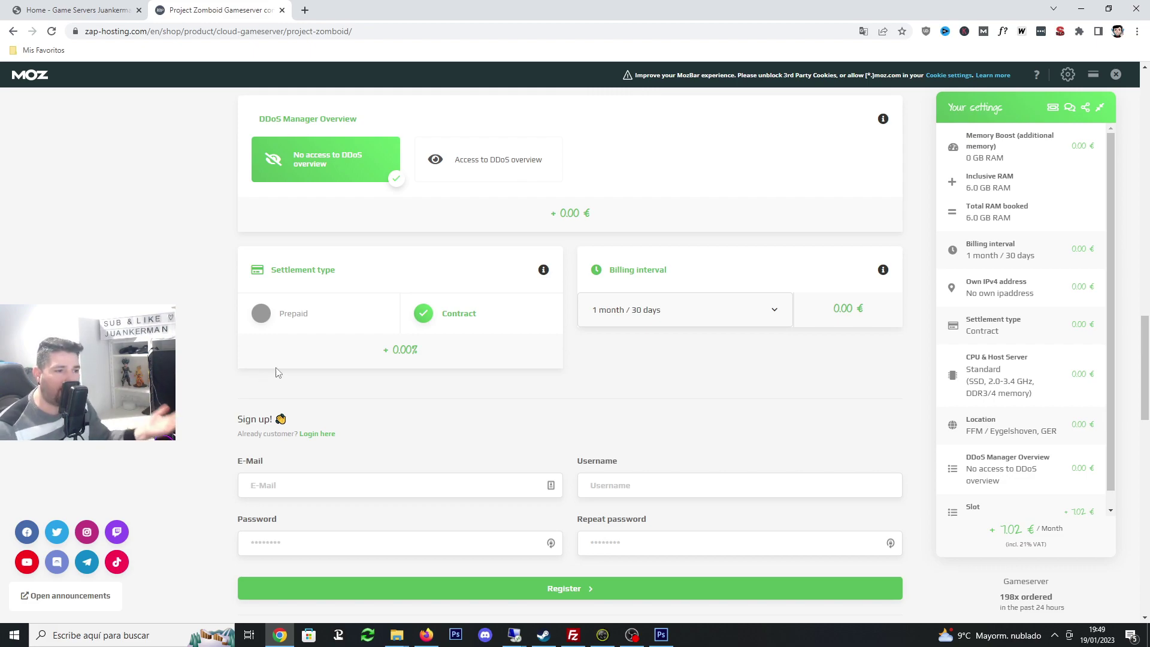
Go through the e-mail, username and password fields of the registration section in the order form
scroll(275, 374, "down", 3)
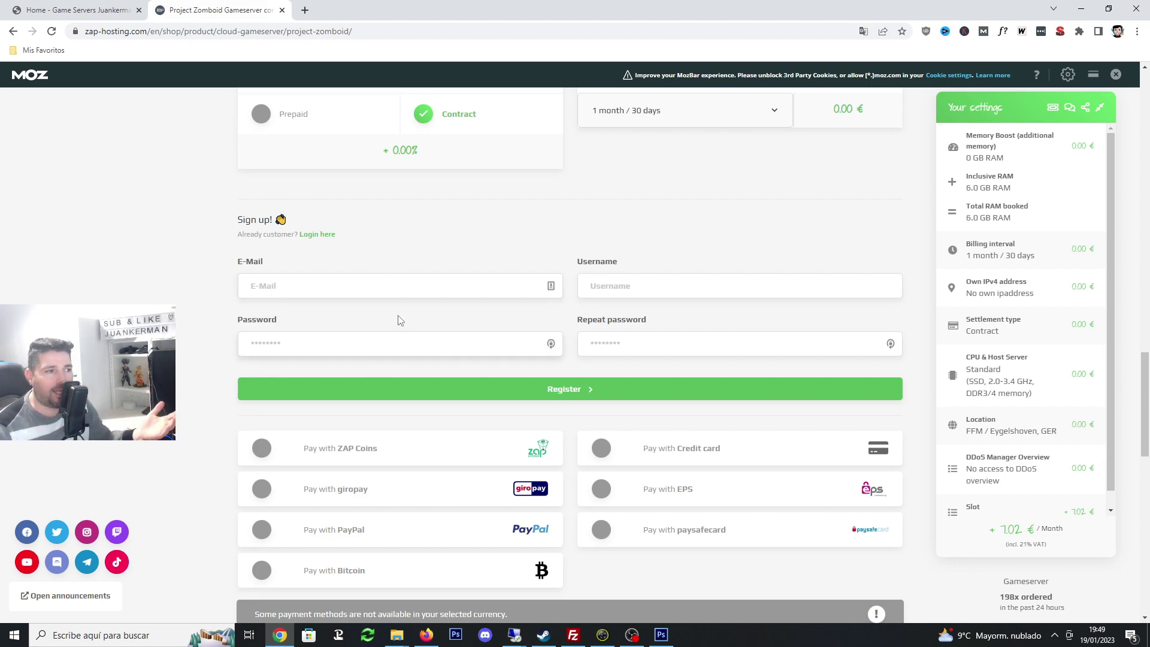
left_click(325, 338)
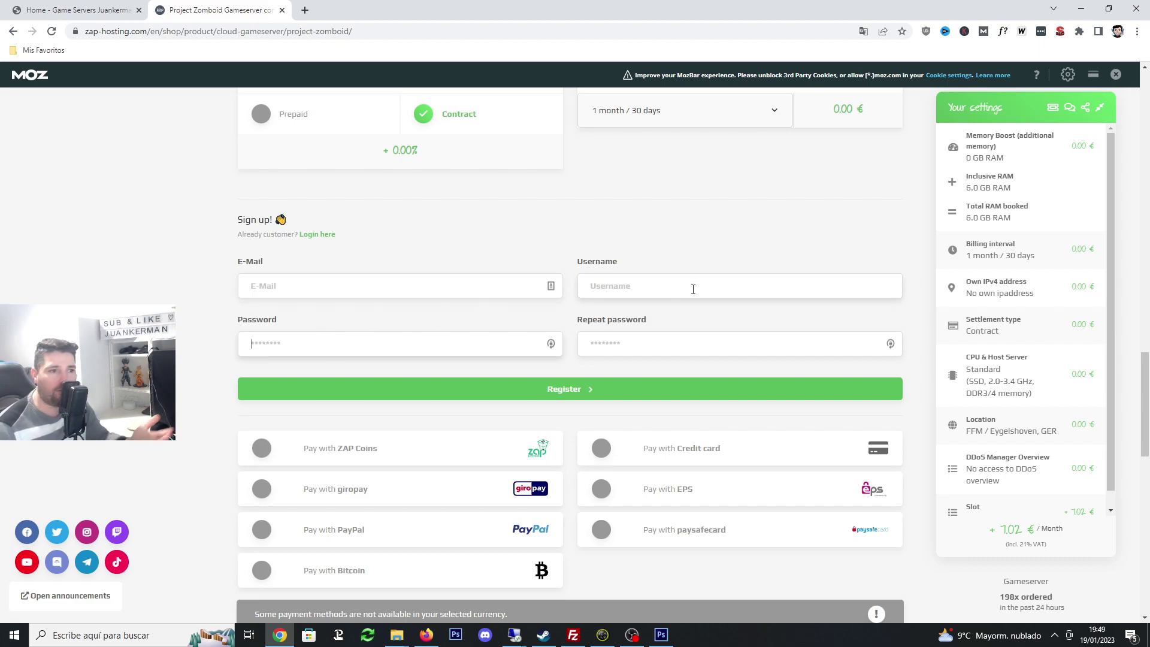
left_click(344, 341)
left_click(614, 344)
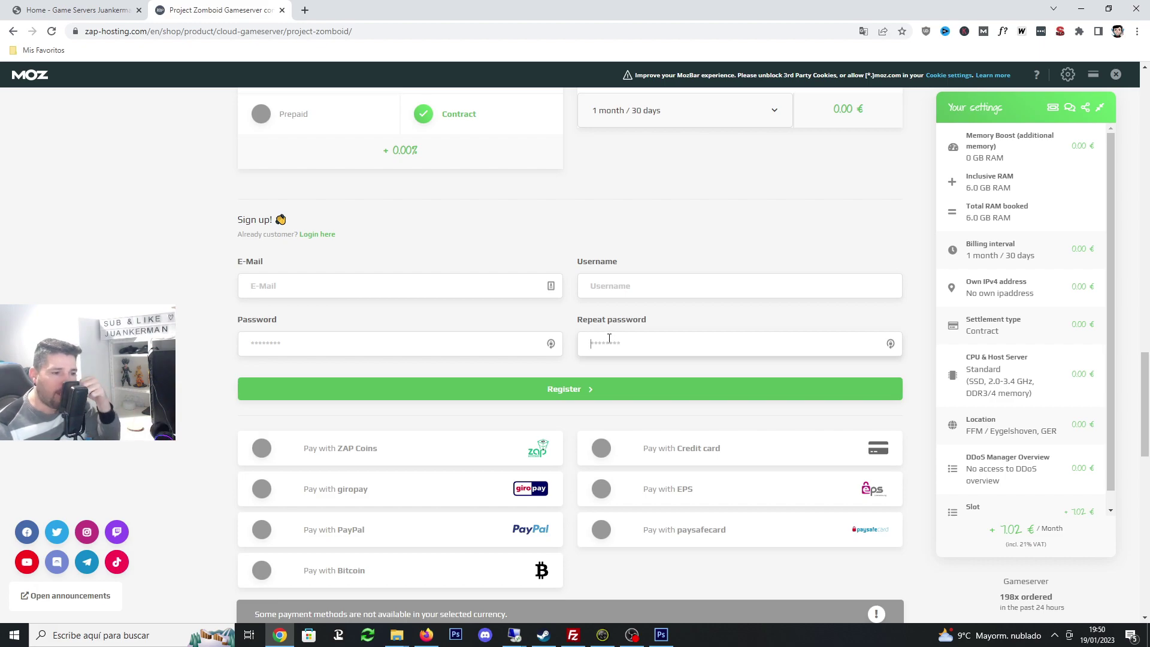
Choose PayPal as the payment method and agree to the general terms and conditions and the privacy policy
scroll(633, 377, "down", 2)
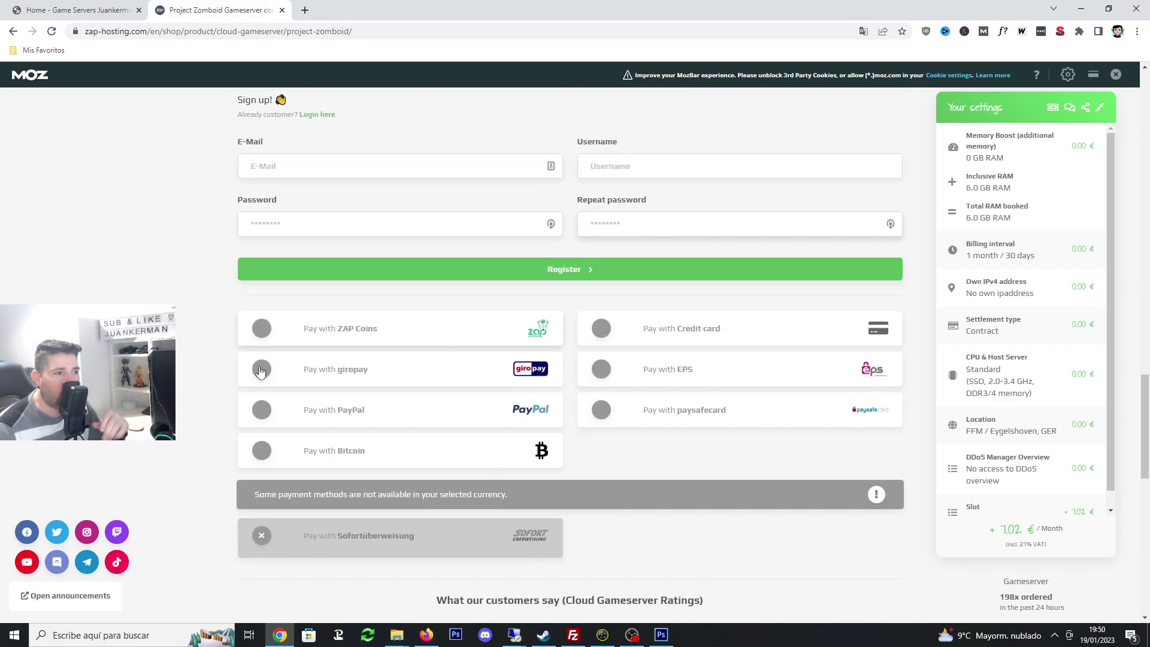
left_click(254, 416)
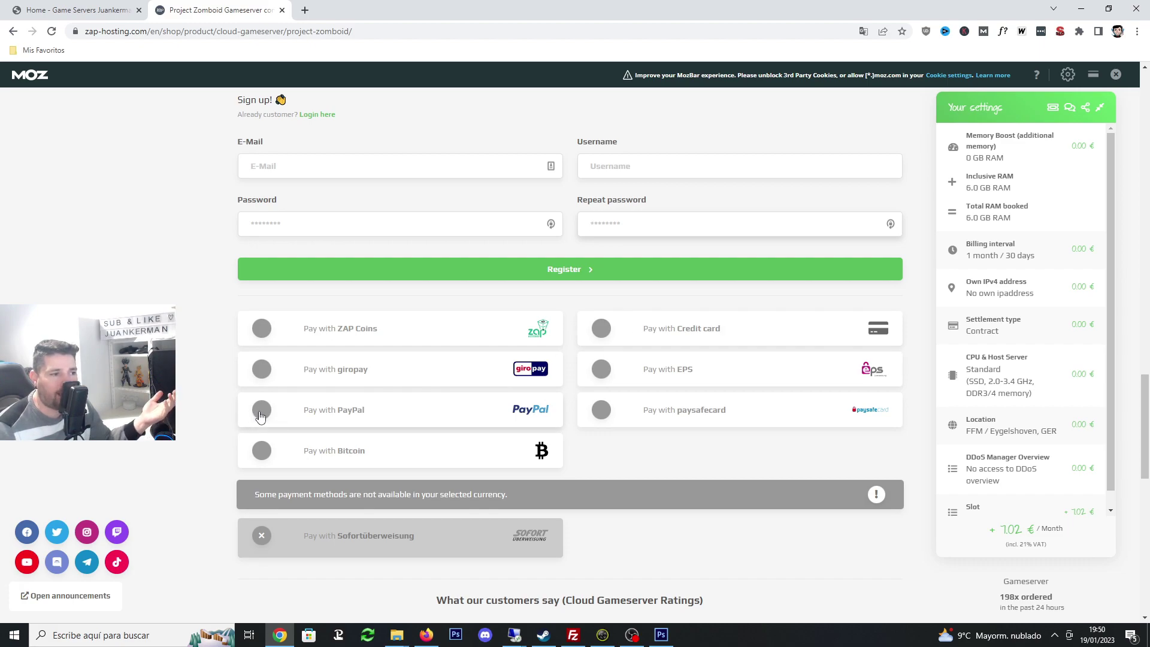
left_click(270, 507)
left_click(270, 541)
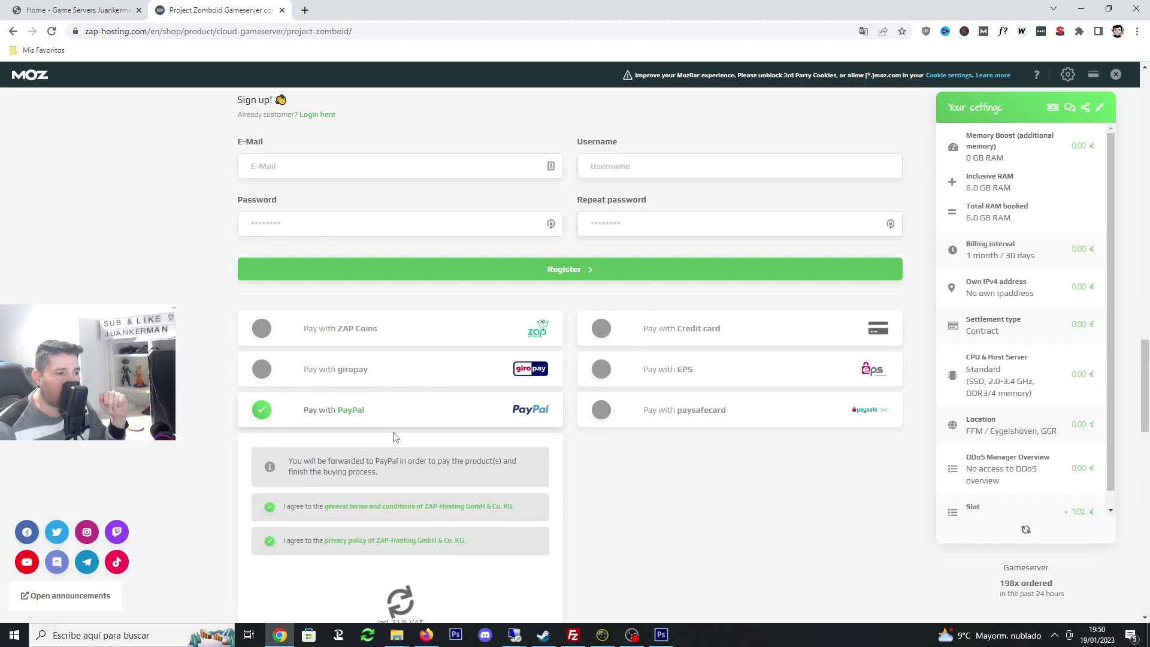
Open the voucher code entry for the order and check on juankerman.com where to get the discount coupon
scroll(455, 380, "down", 6)
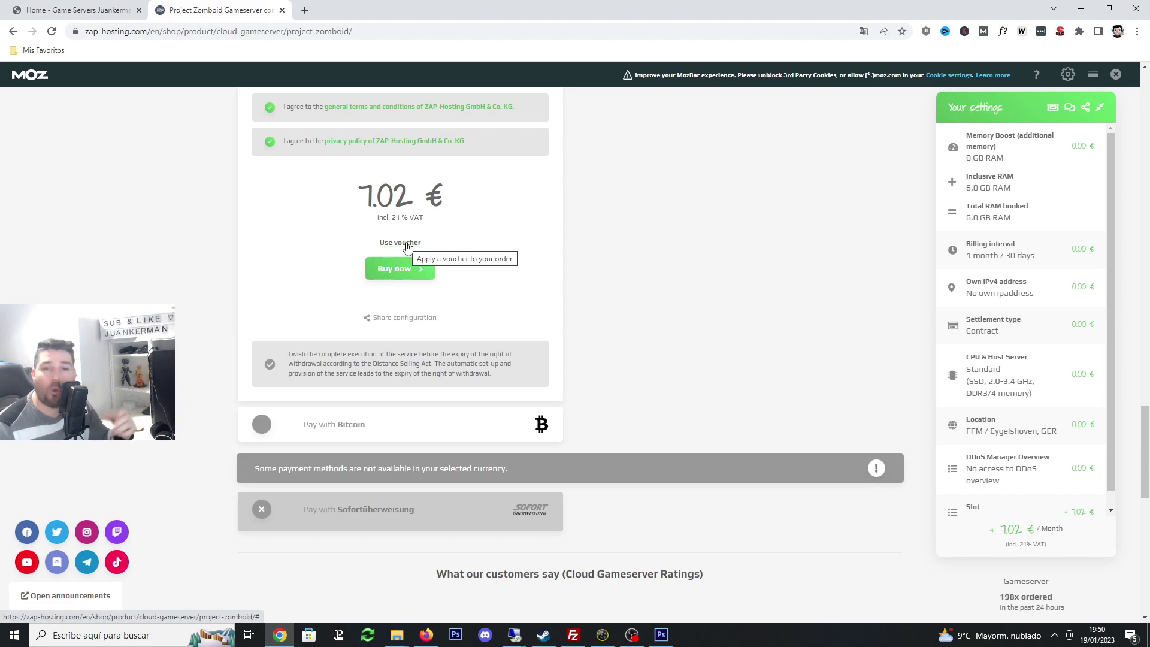
left_click(406, 244)
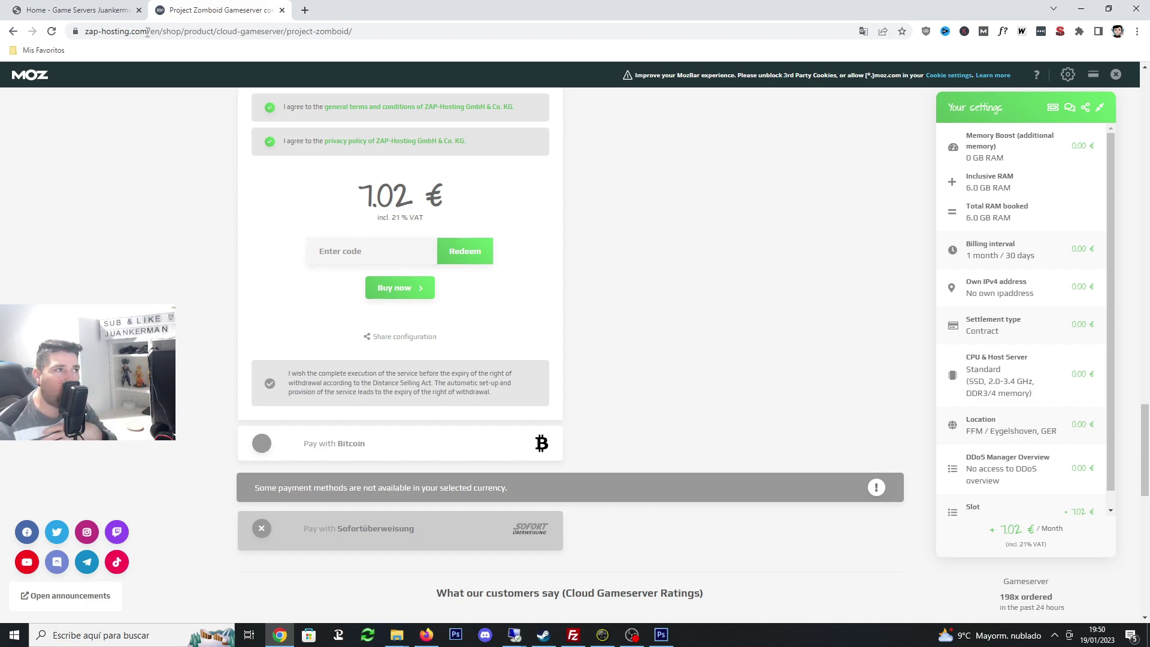
key("ctrl+shift+Tab")
scroll(635, 270, "up", 6)
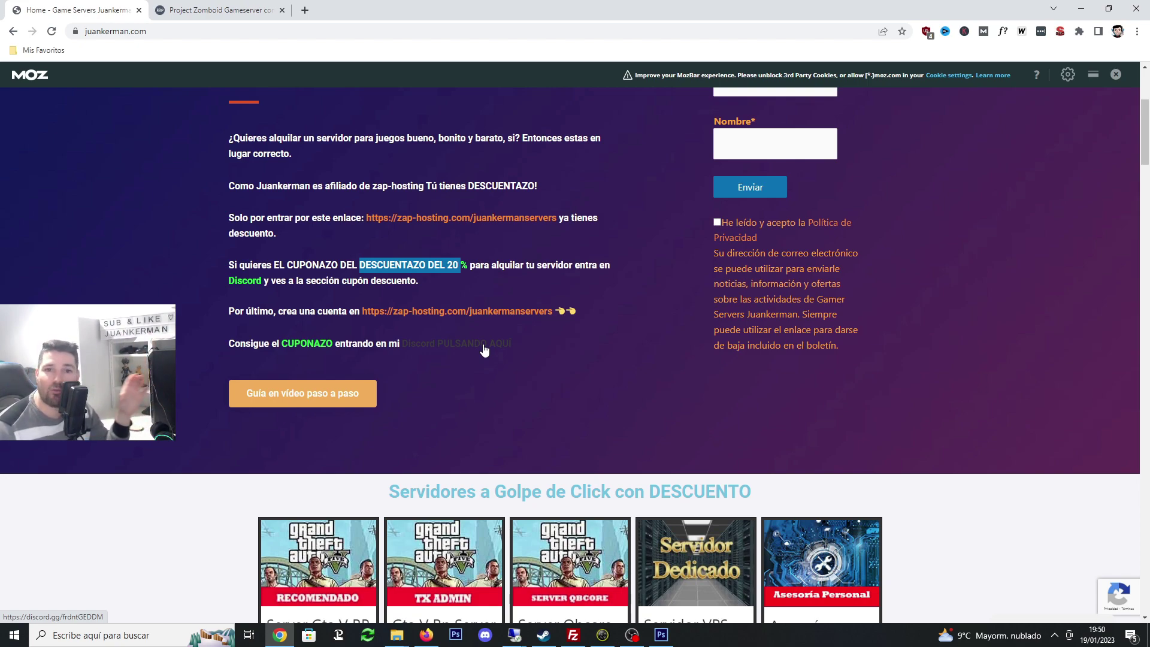
left_click(219, 10)
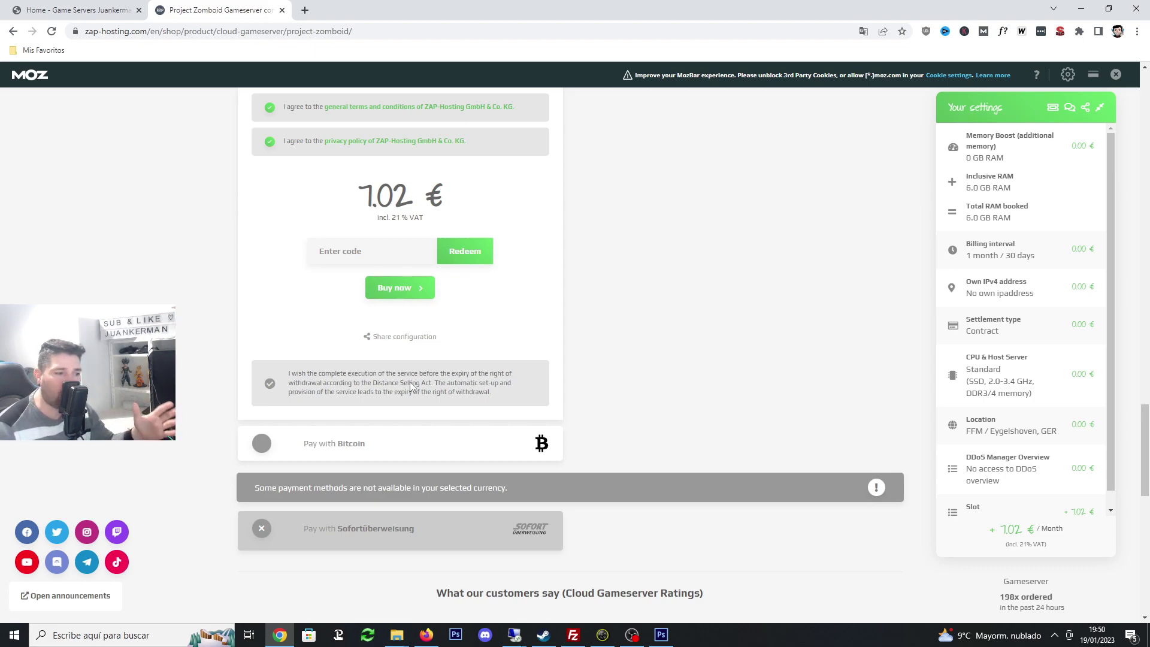
Switch to Firefox, open the Settings page of the Project Zomboid server and expand its basic settings
left_click(427, 635)
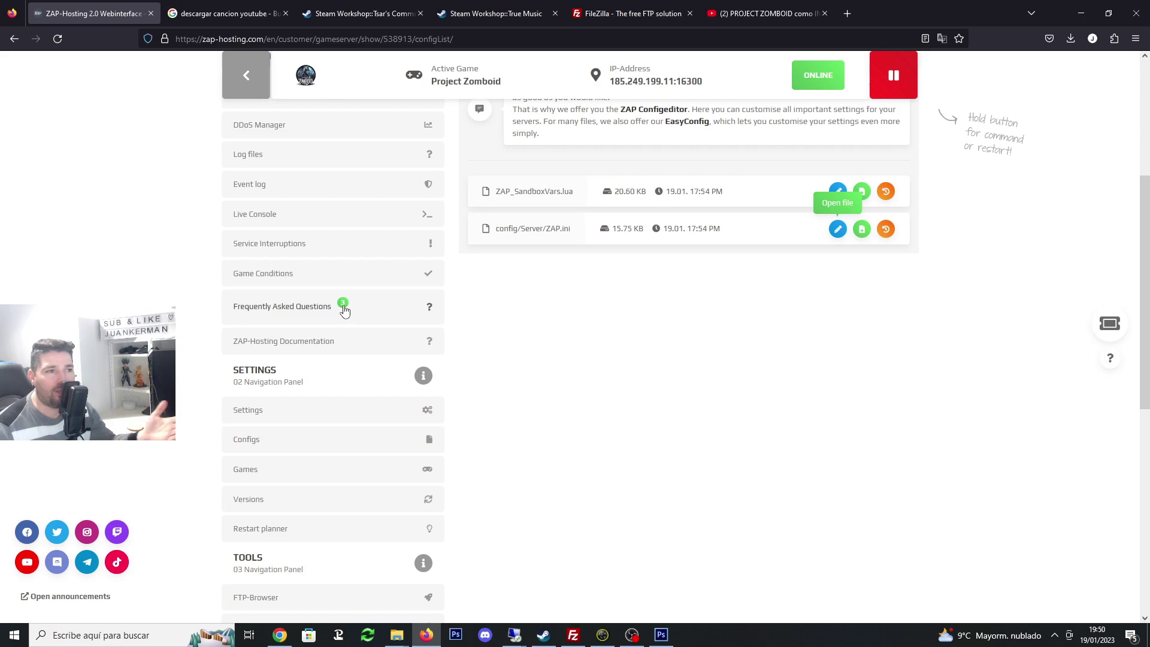
scroll(366, 317, "up", 1)
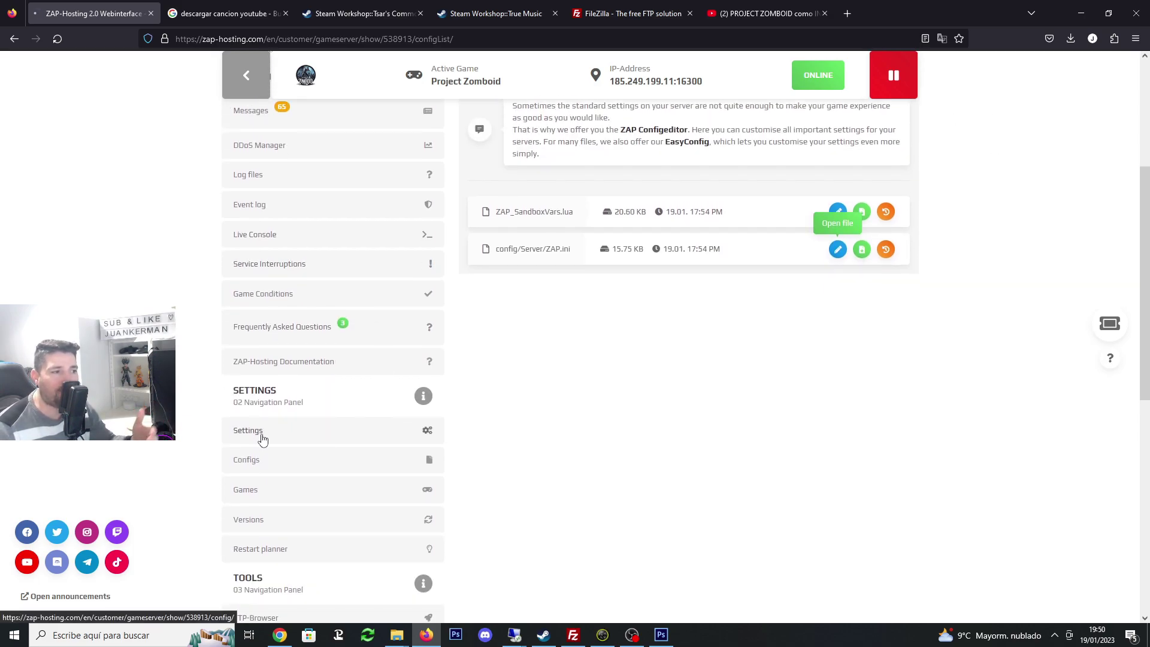
left_click(257, 431)
scroll(554, 392, "down", 10)
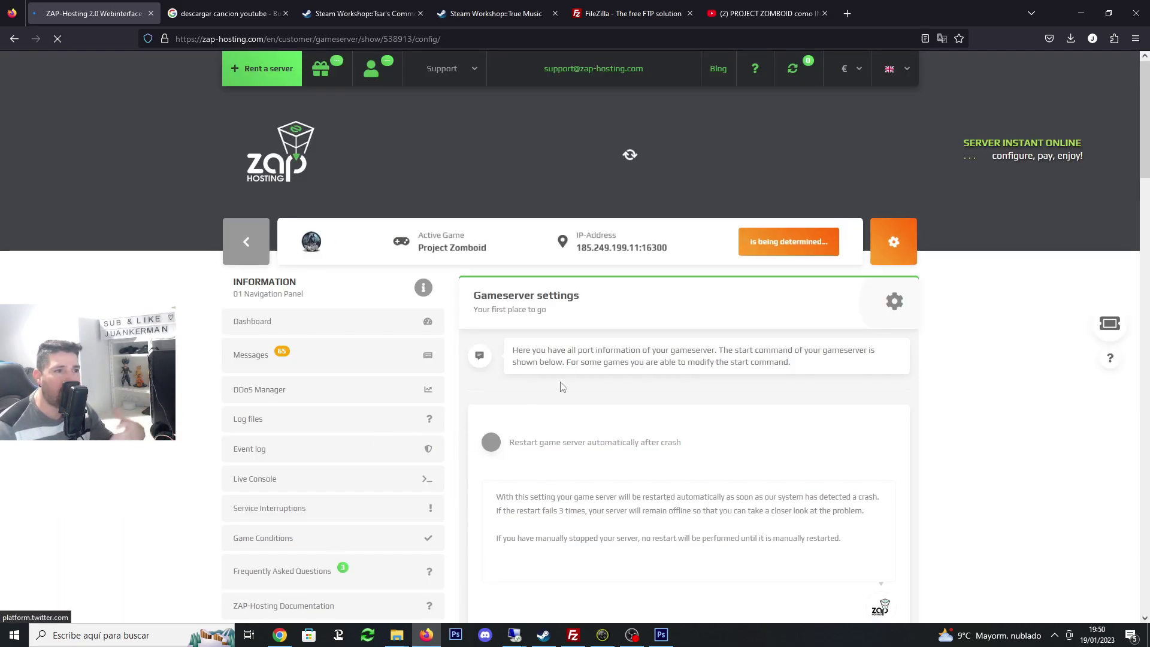
left_click(868, 399)
left_click(867, 530)
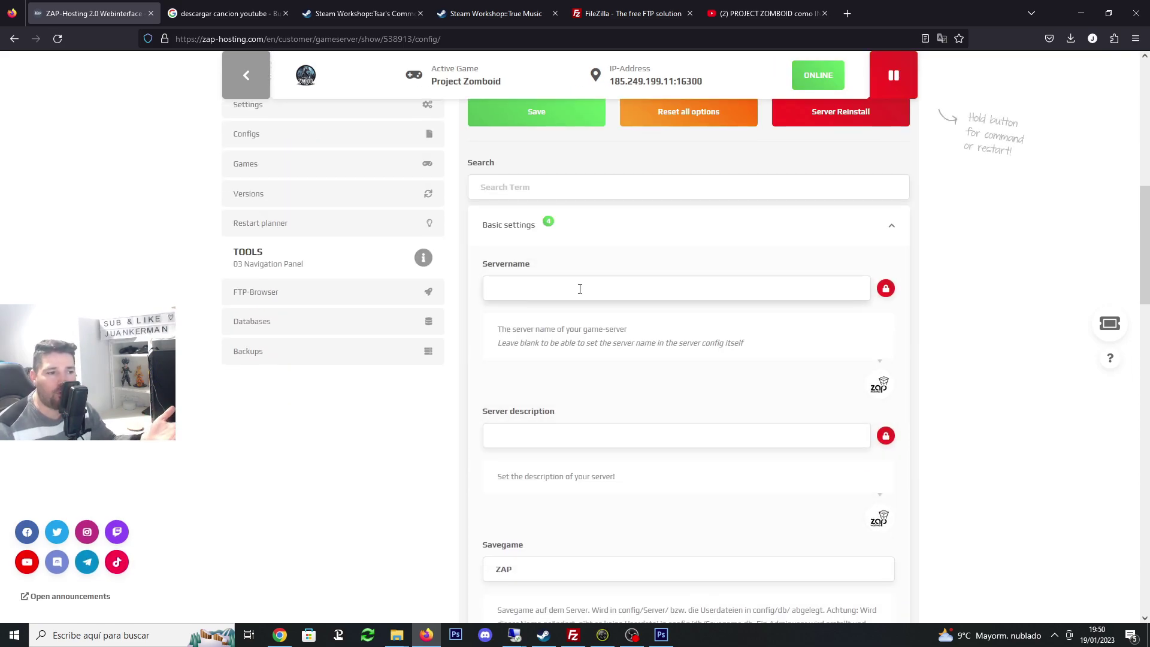
Review the server description, savegame, admin password and port fields in the game server settings
scroll(551, 426, "down", 6)
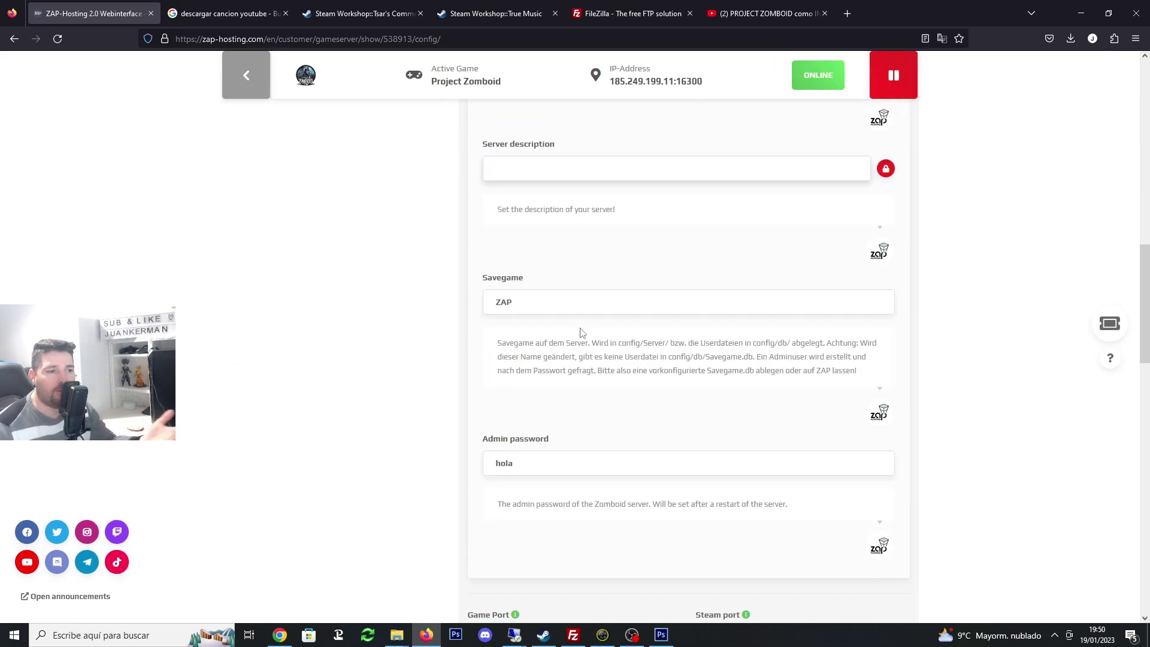
double_click(541, 369)
left_click(566, 355)
left_click_drag(527, 372, 459, 339)
left_click(565, 373)
left_click(354, 325)
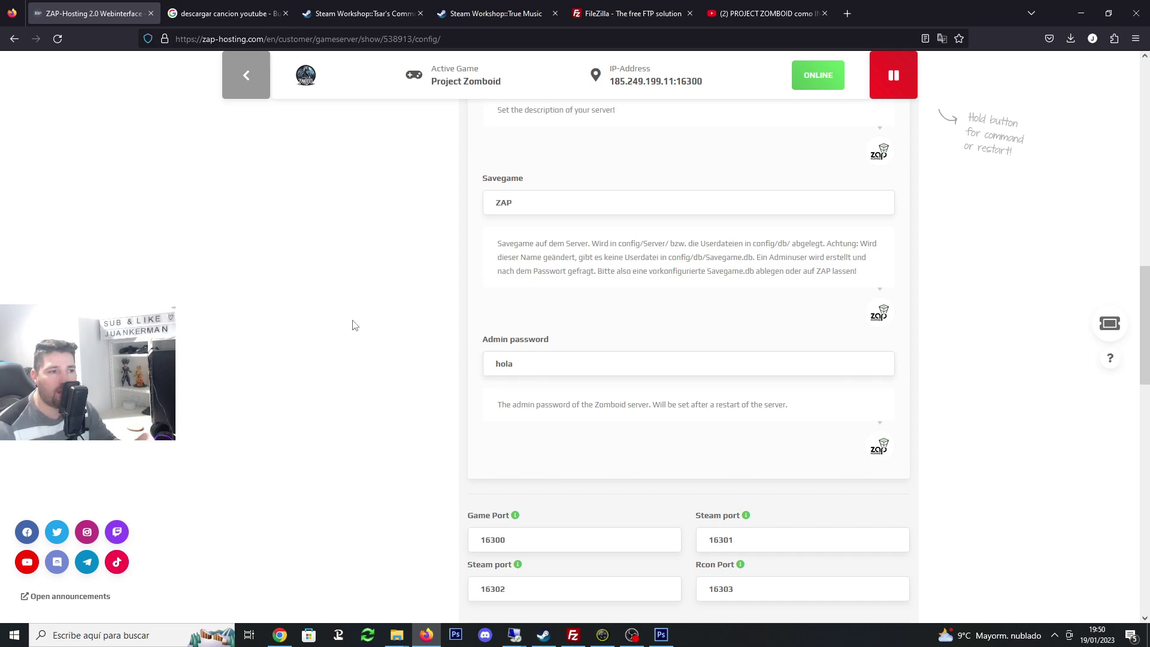
scroll(525, 327, "down", 2)
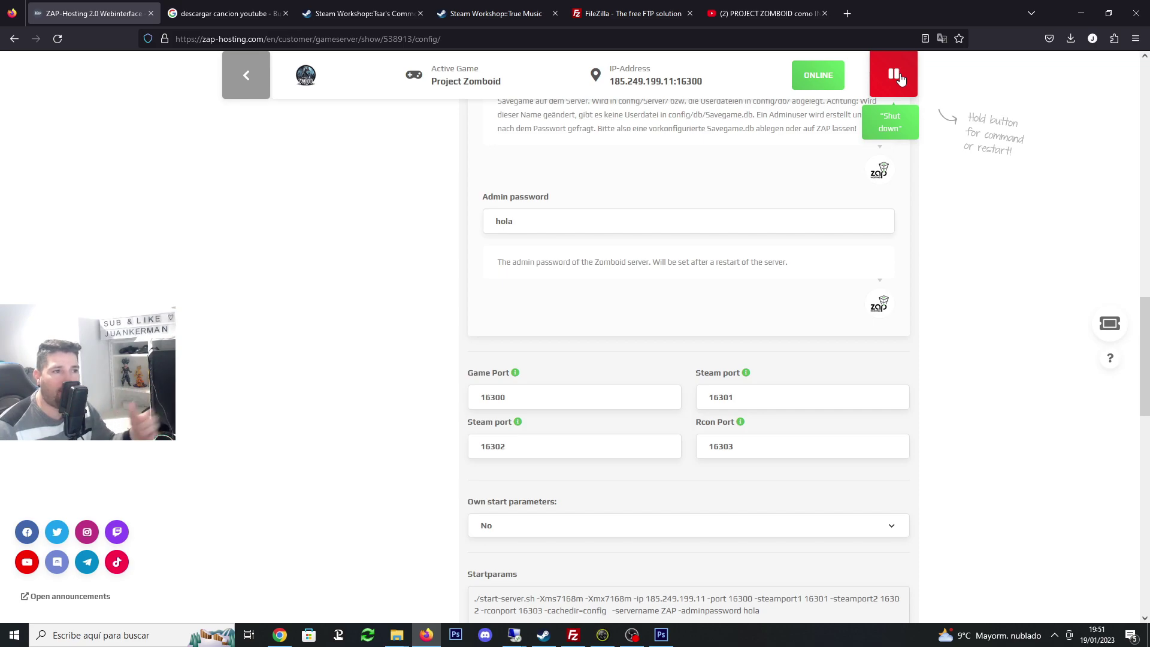
Switch to the YouTube video about installing Project Zomboid mods and open the Servidores Juankerman channel page
left_click(756, 17)
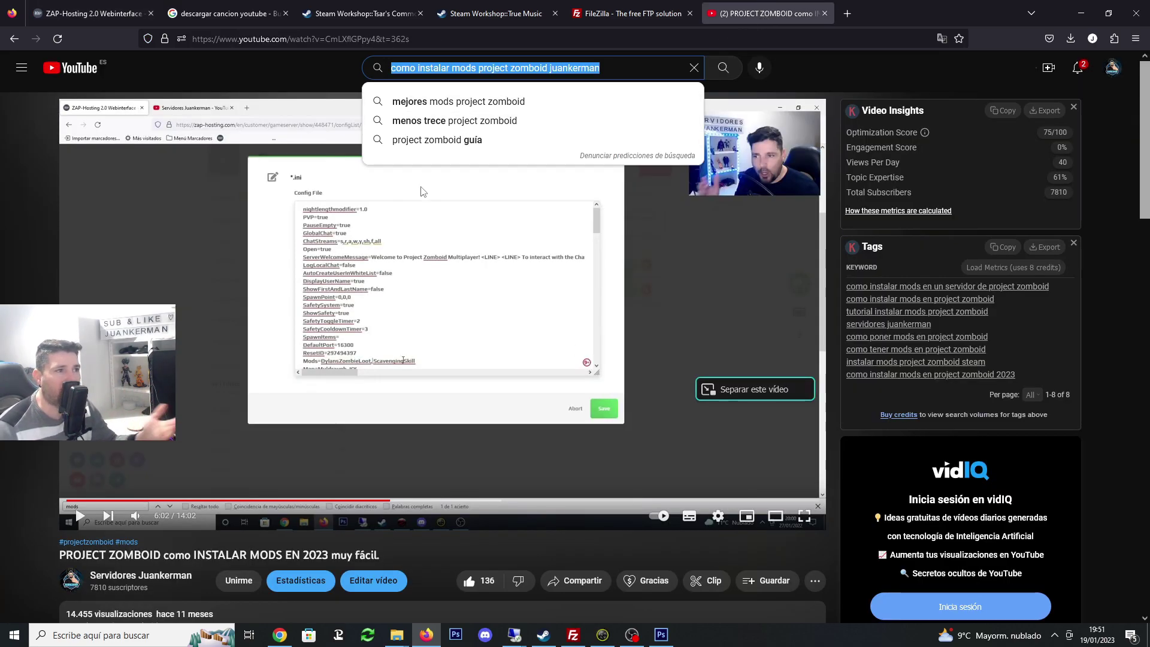
left_click(155, 577)
left_click(155, 577)
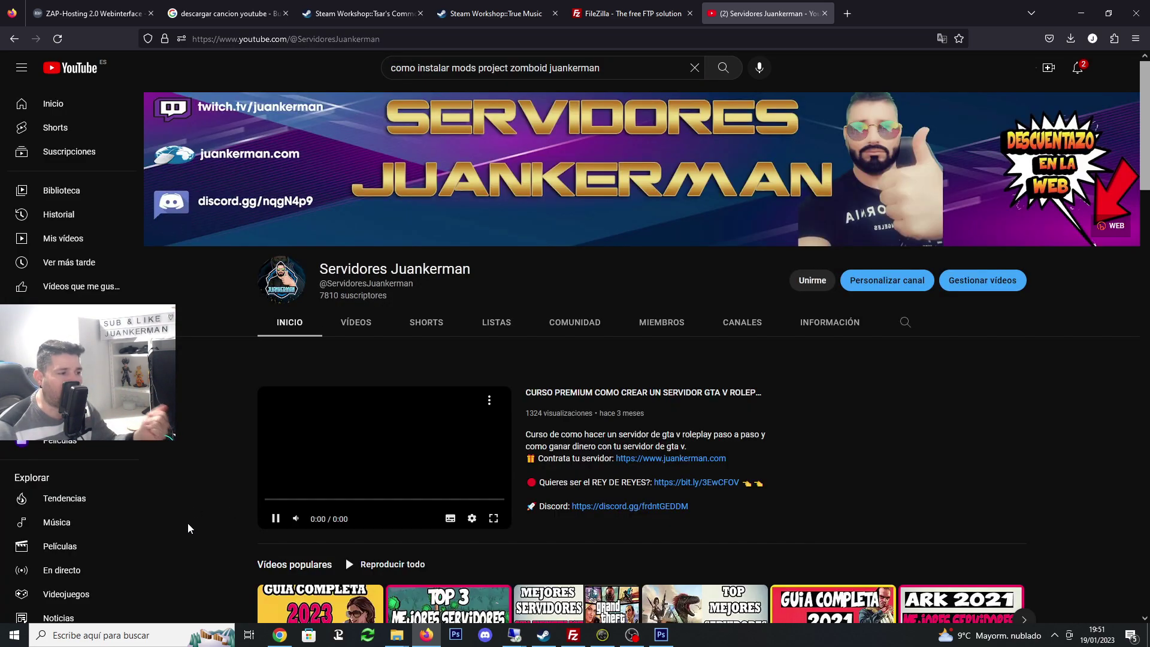